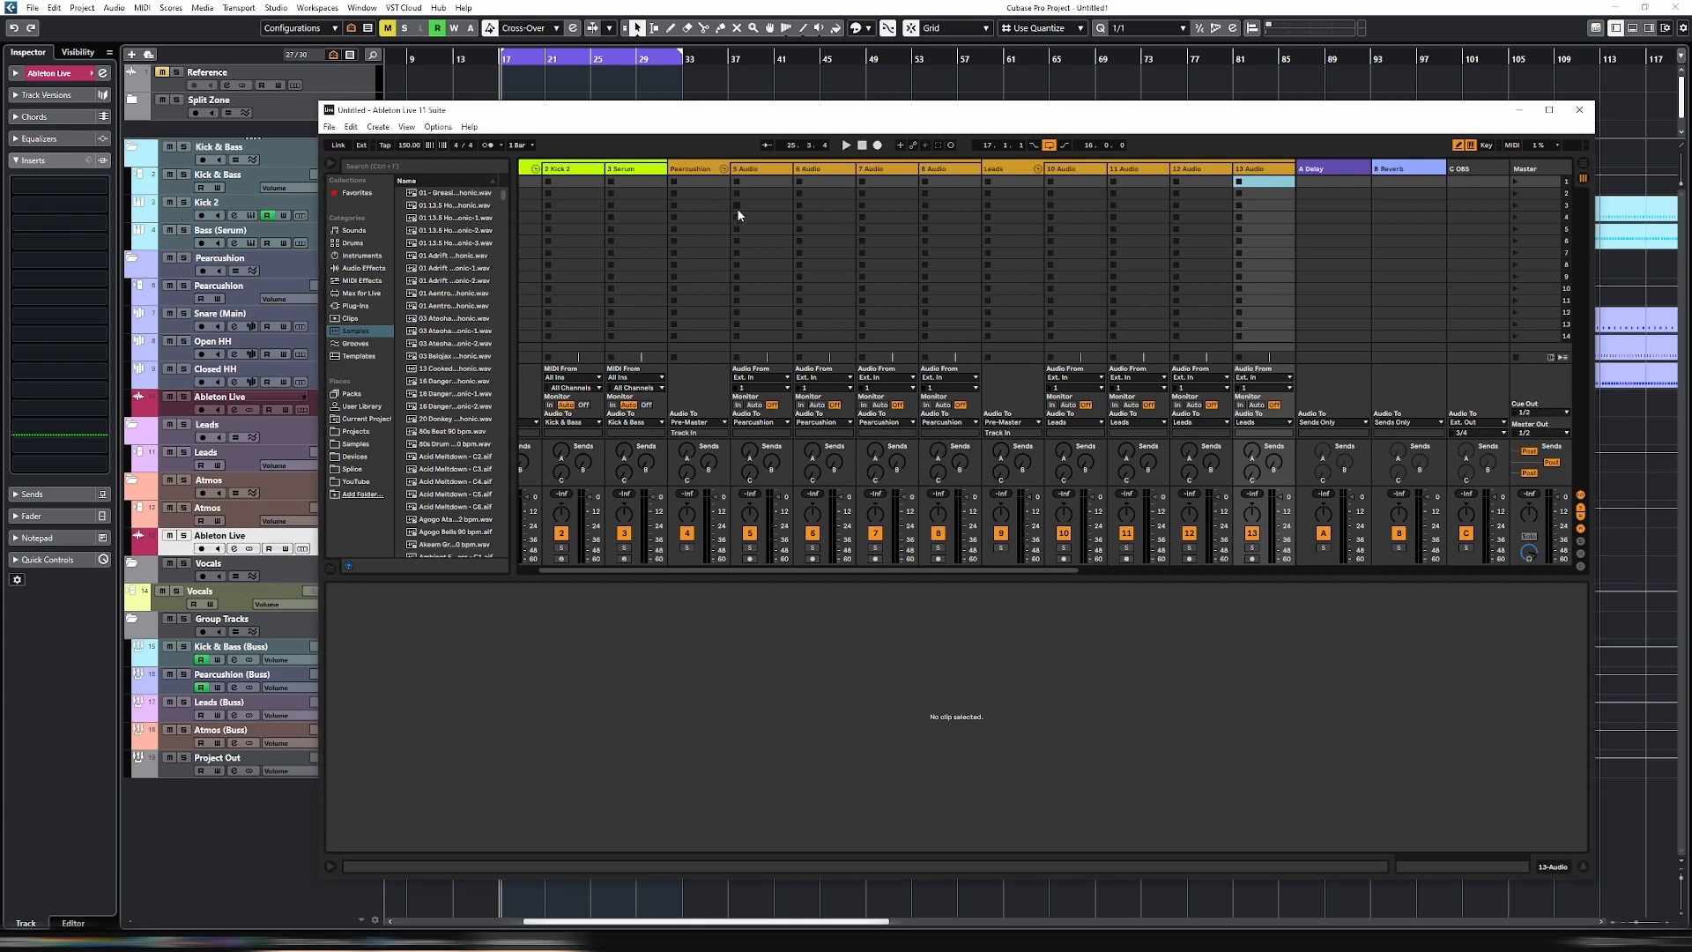
- Search the samples for "bpm", load the Agogo Atabaques 112 bpm loop into the first slot of track 5, and launch it
{"action": "left_click", "coordinate": [396, 167]}
{"action": "type", "text": "bpm"}
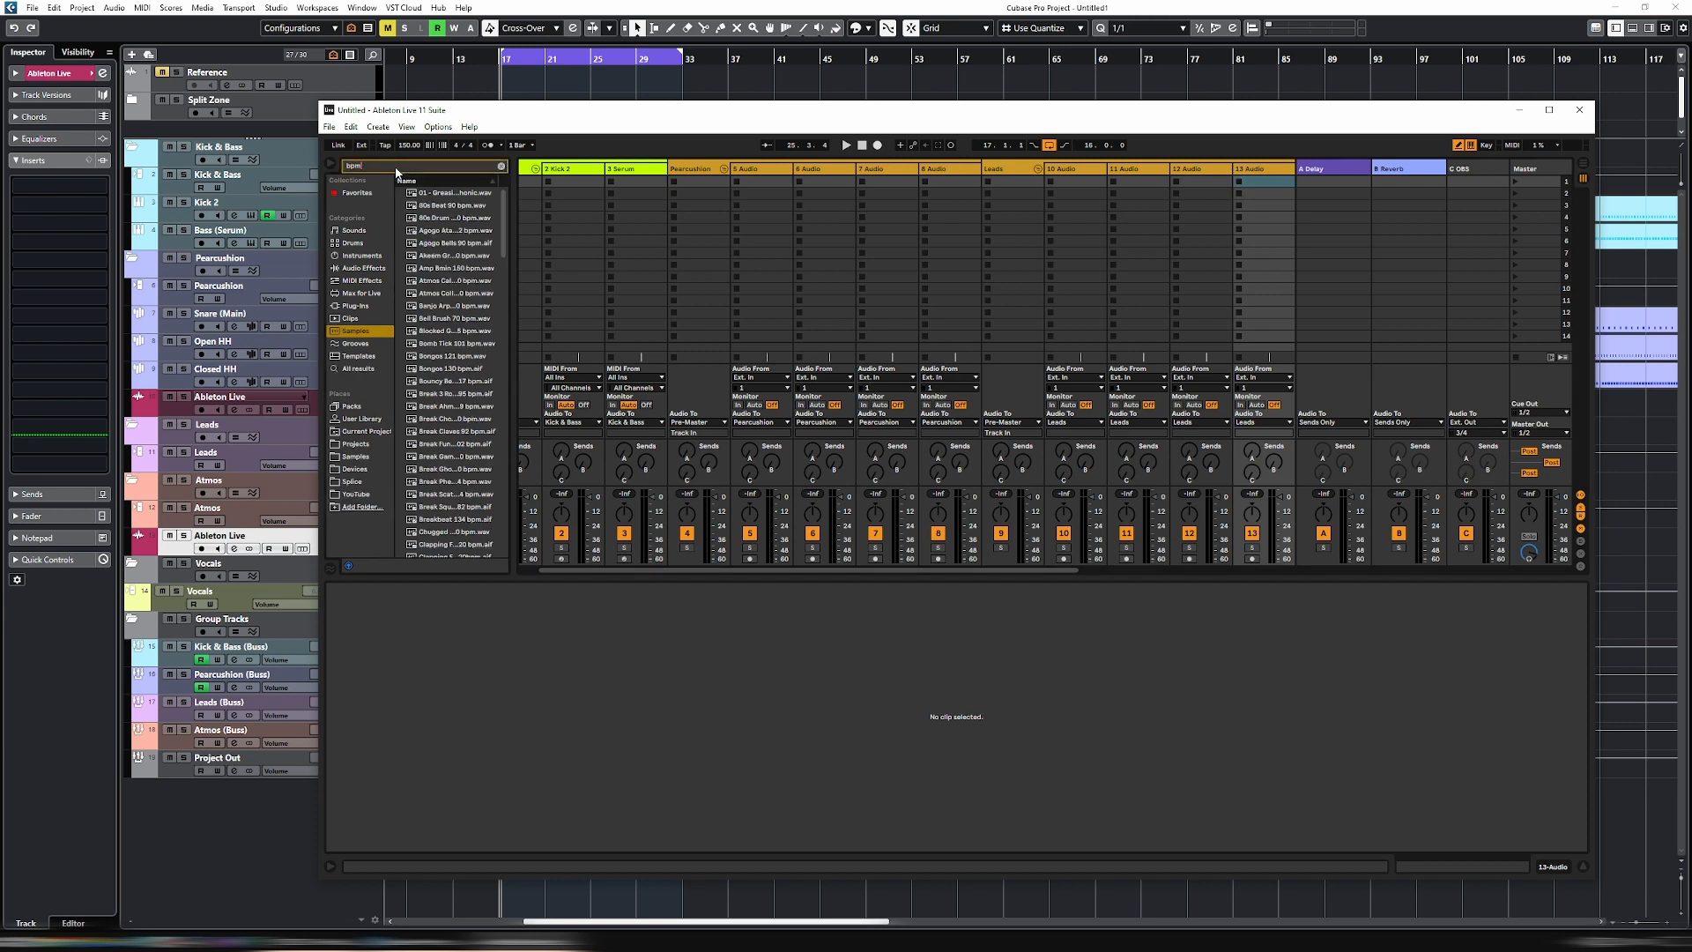
{"action": "left_click", "coordinate": [443, 230]}
{"action": "left_click_drag", "start_coordinate": [443, 235], "coordinate": [765, 184]}
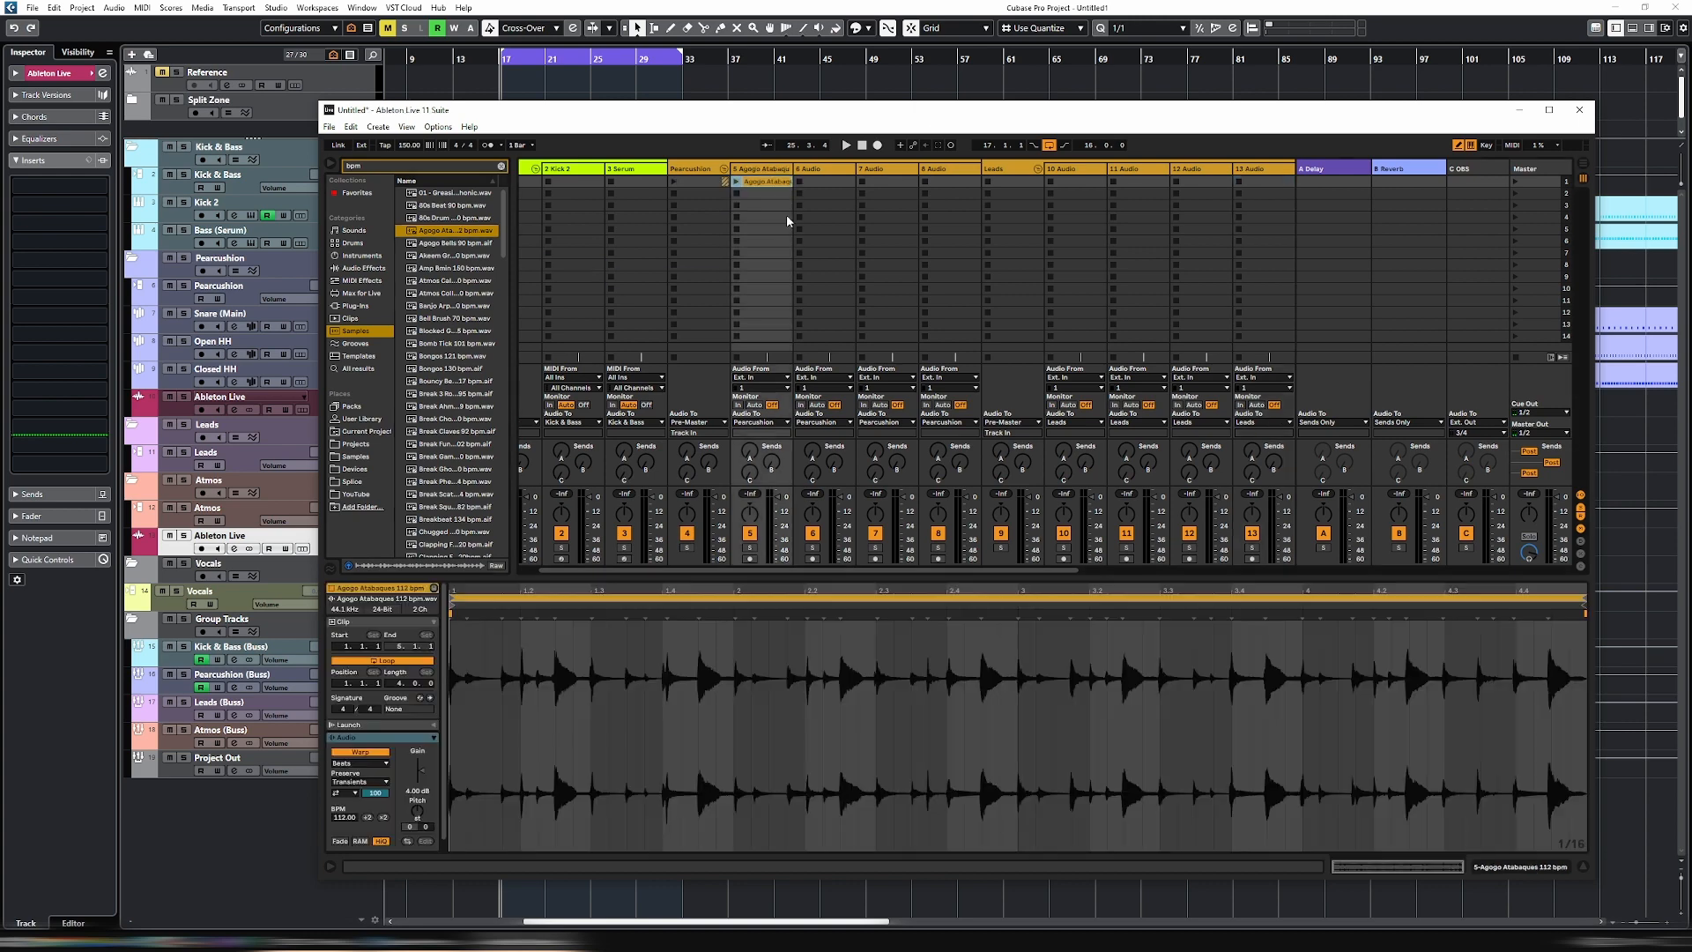
{"action": "left_click", "coordinate": [735, 182]}
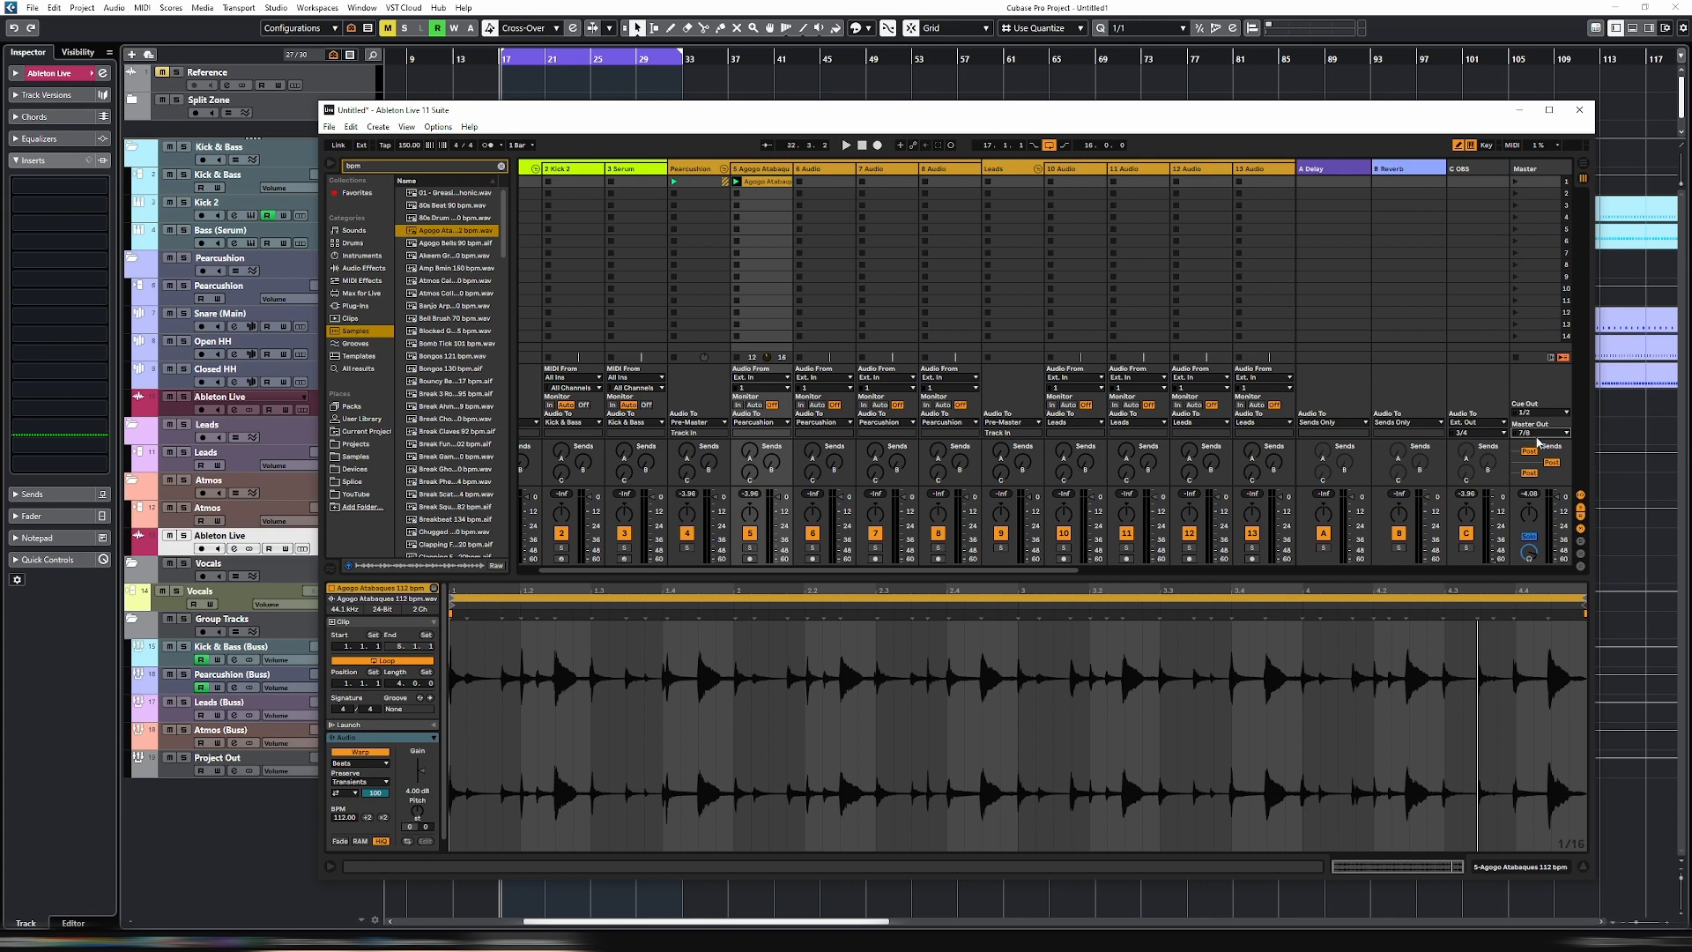
{"action": "key", "text": "space"}
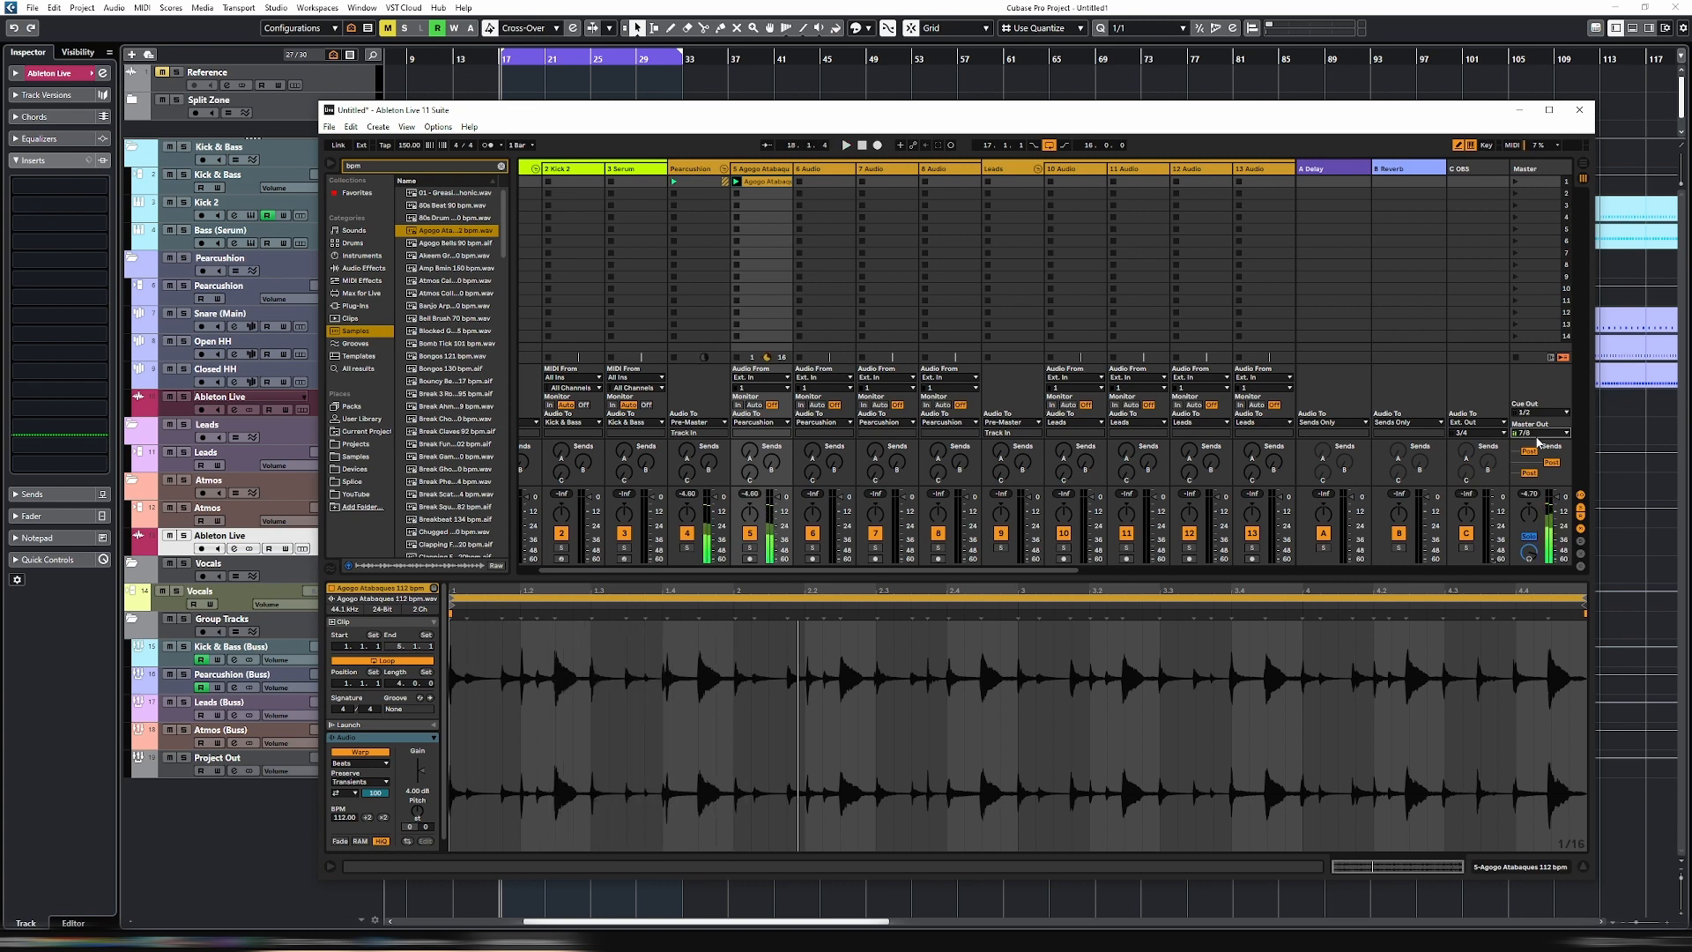
- Switch to Cubase and inspect the input routing options of the Ableton Live track below Closed HH
{"action": "left_click_drag", "start_coordinate": [606, 116], "coordinate": [797, 91]}
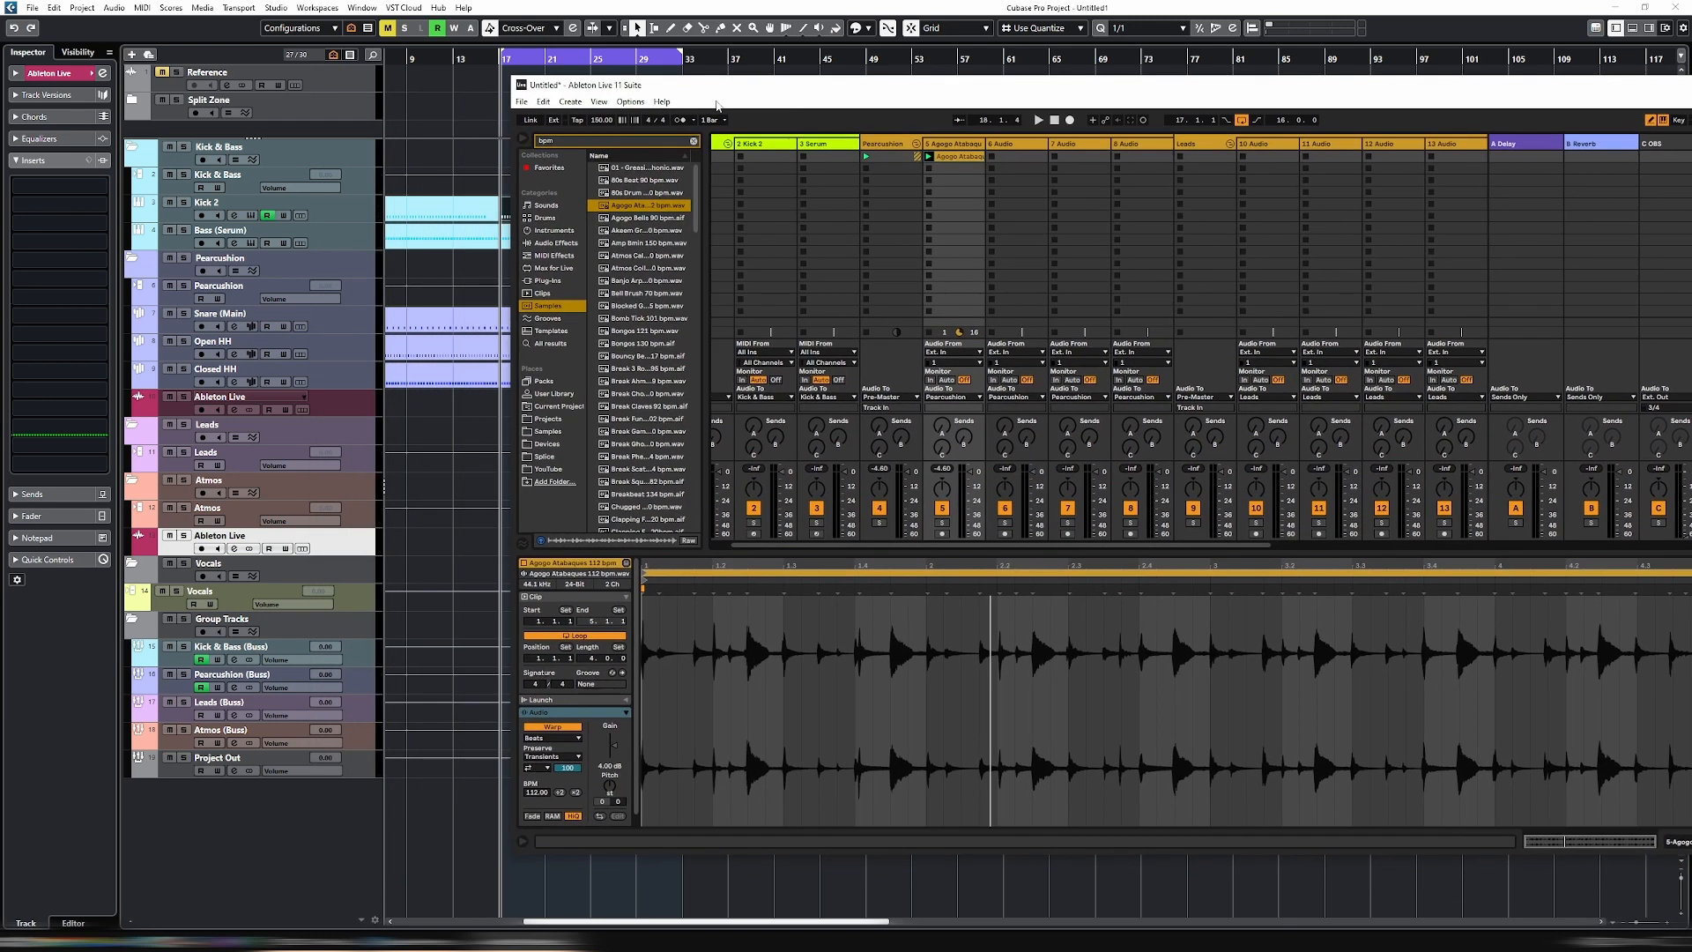
{"action": "left_click", "coordinate": [353, 398]}
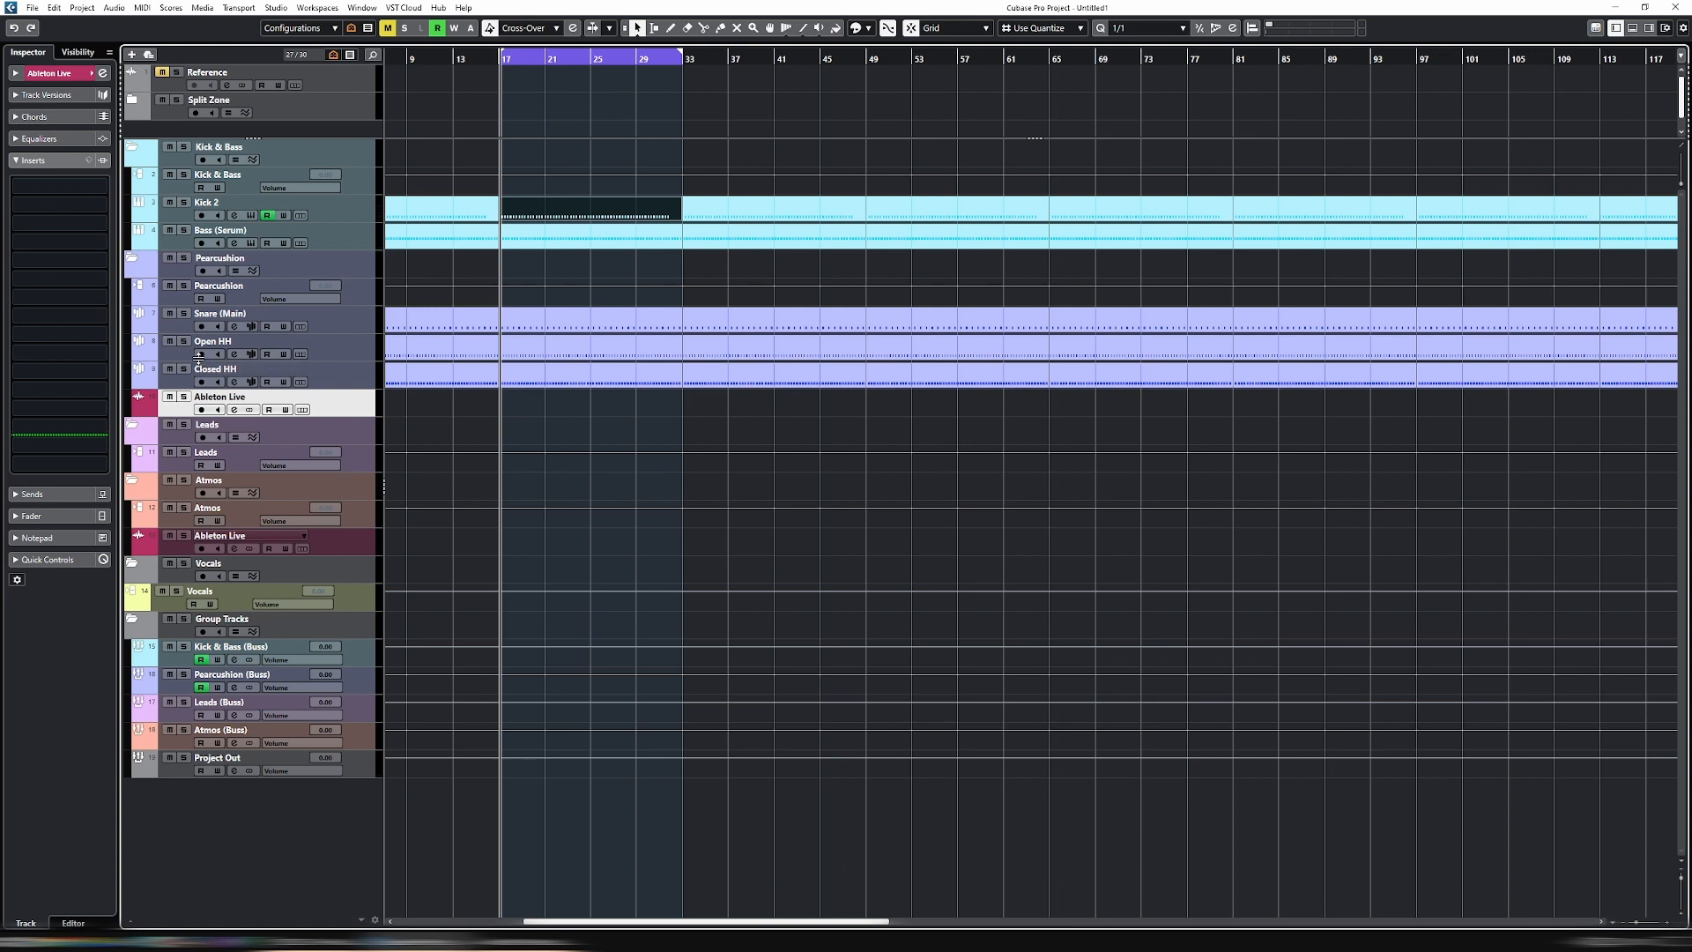
{"action": "left_click", "coordinate": [16, 74]}
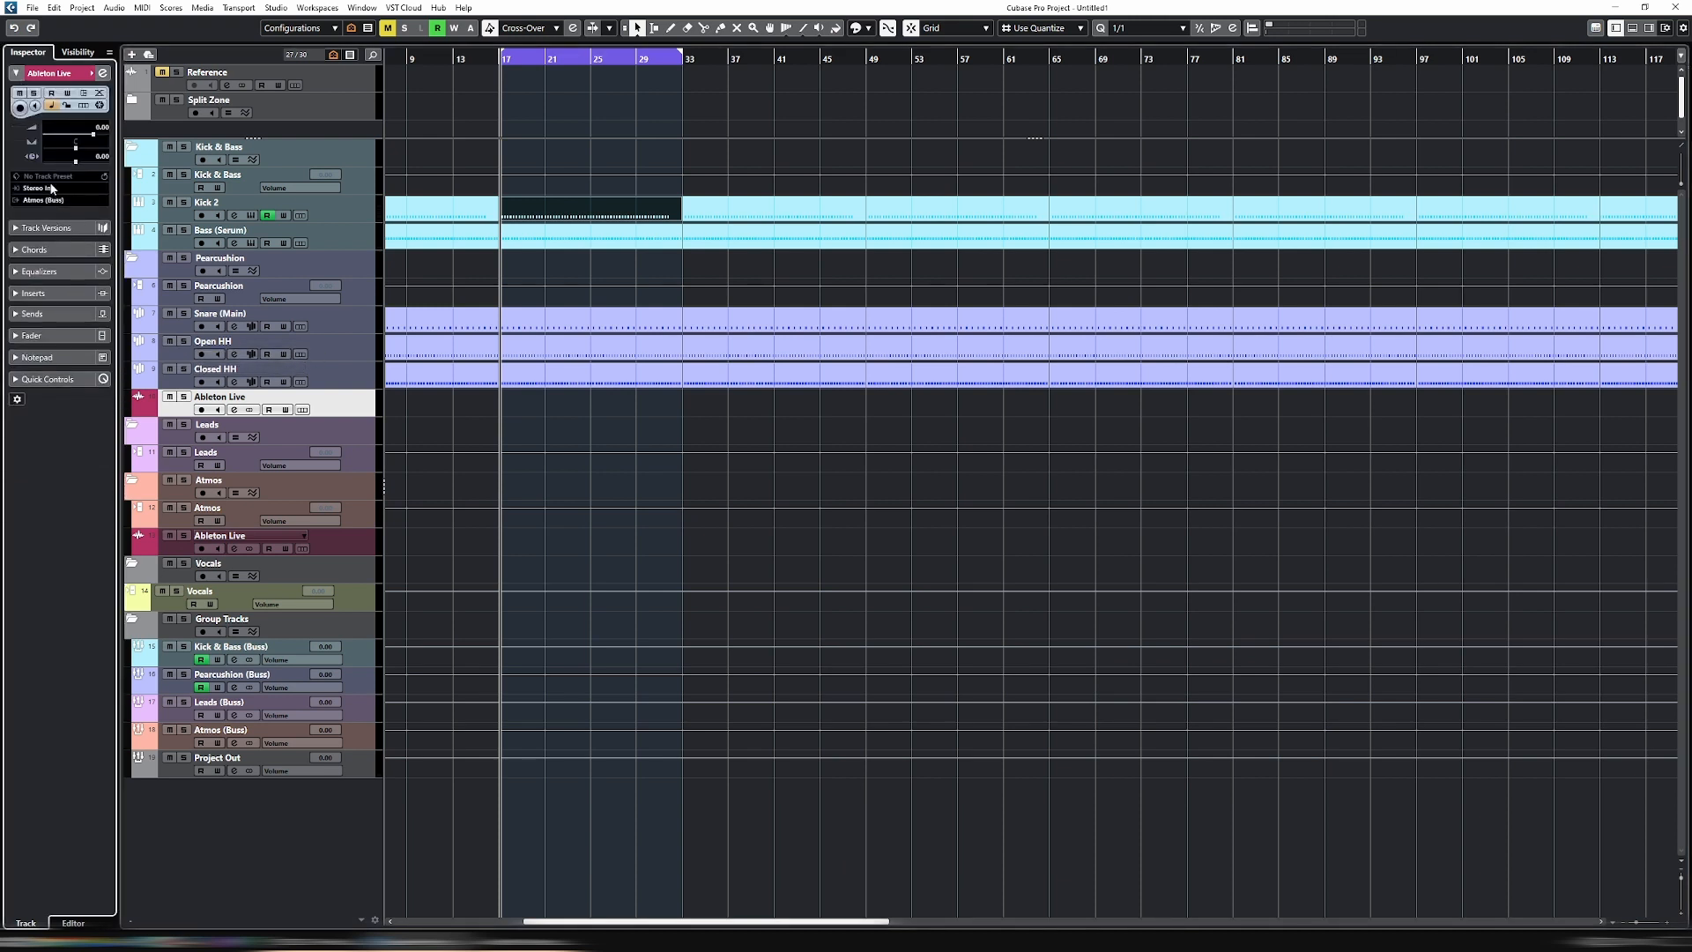
{"action": "left_click", "coordinate": [51, 188]}
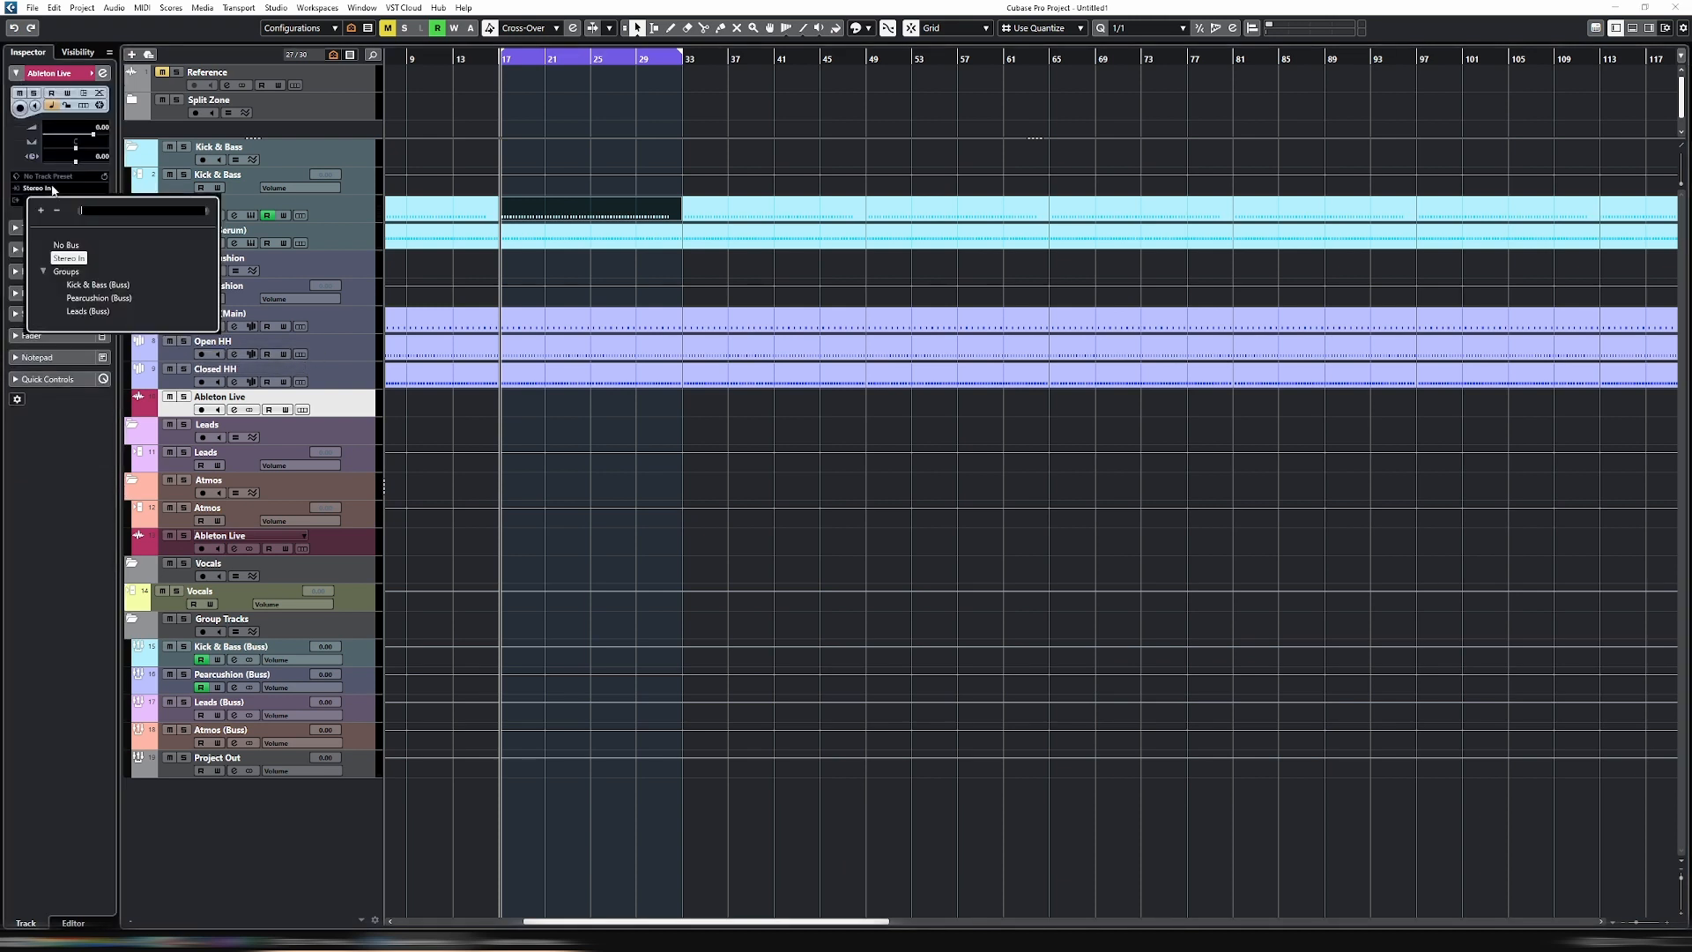
{"action": "left_click", "coordinate": [70, 258]}
- Add a stereo input bus named "Ableton Live" in the audio connections
{"action": "left_click", "coordinate": [276, 8]}
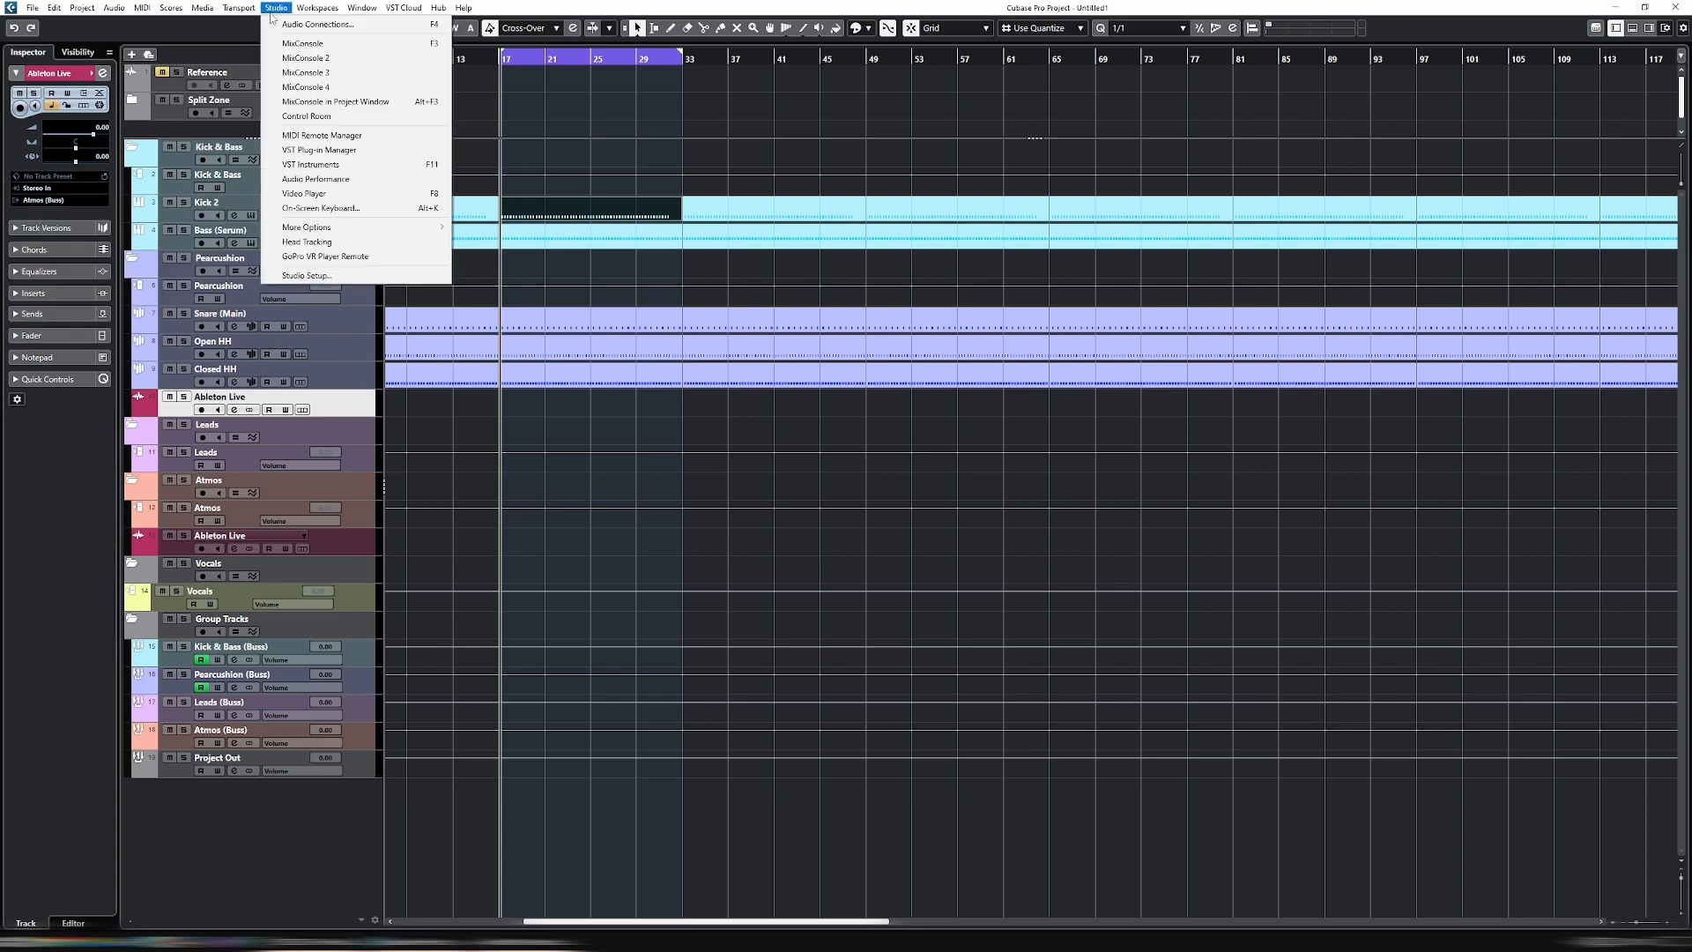
{"action": "left_click", "coordinate": [301, 27]}
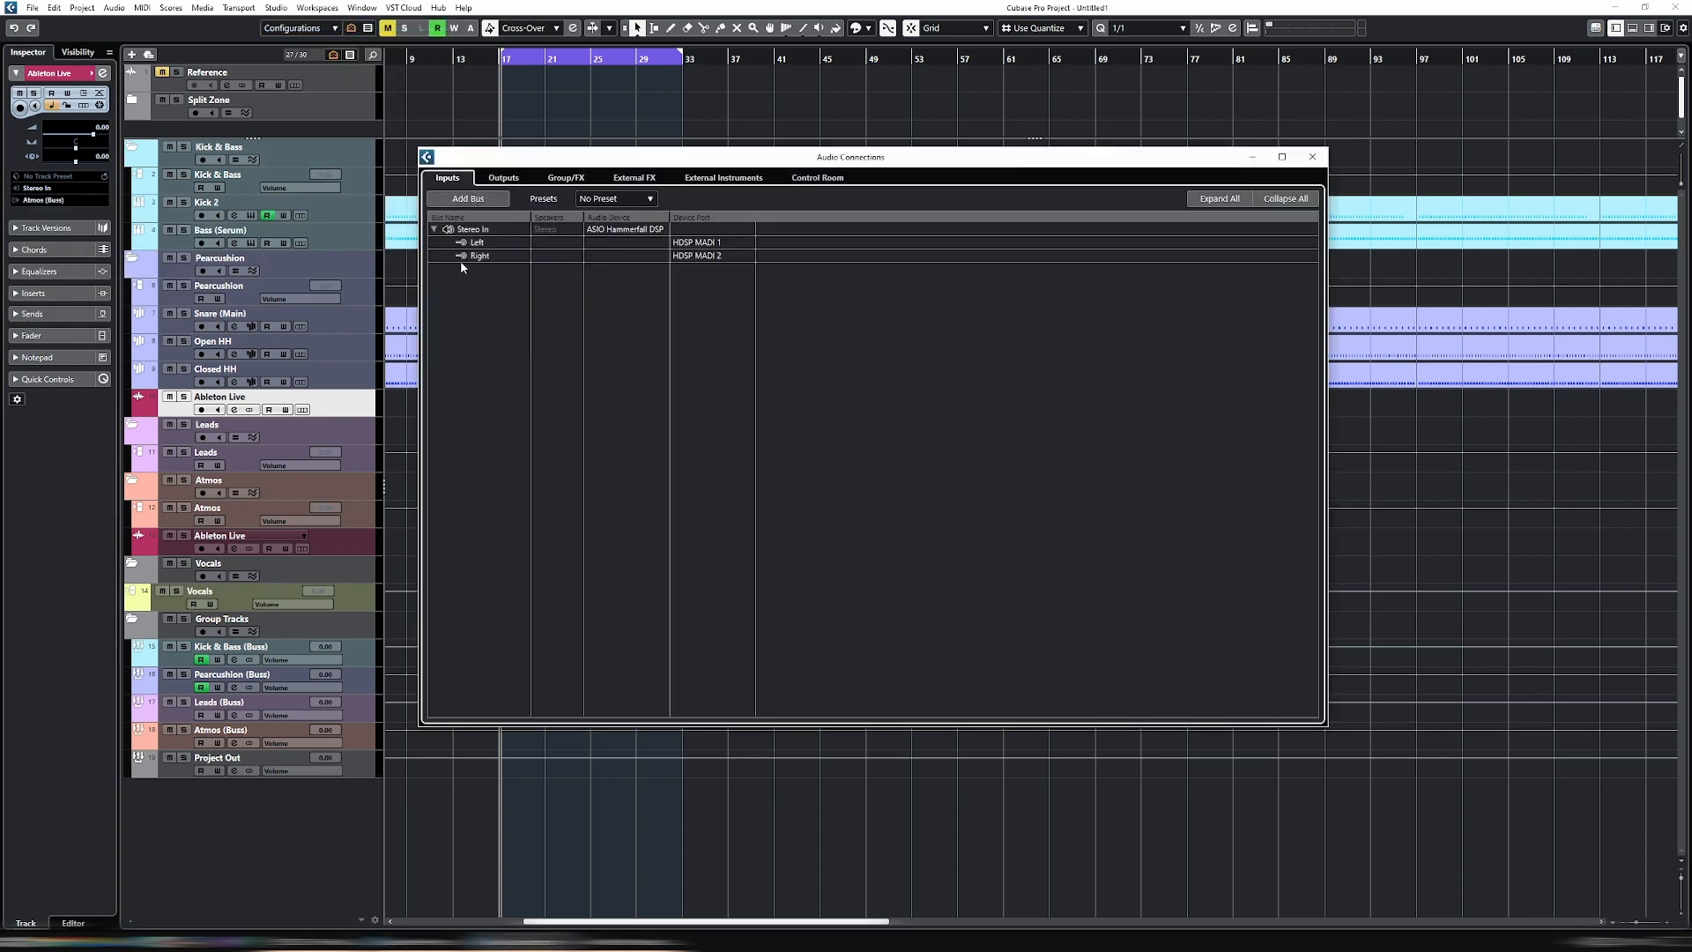
{"action": "left_click", "coordinate": [468, 198]}
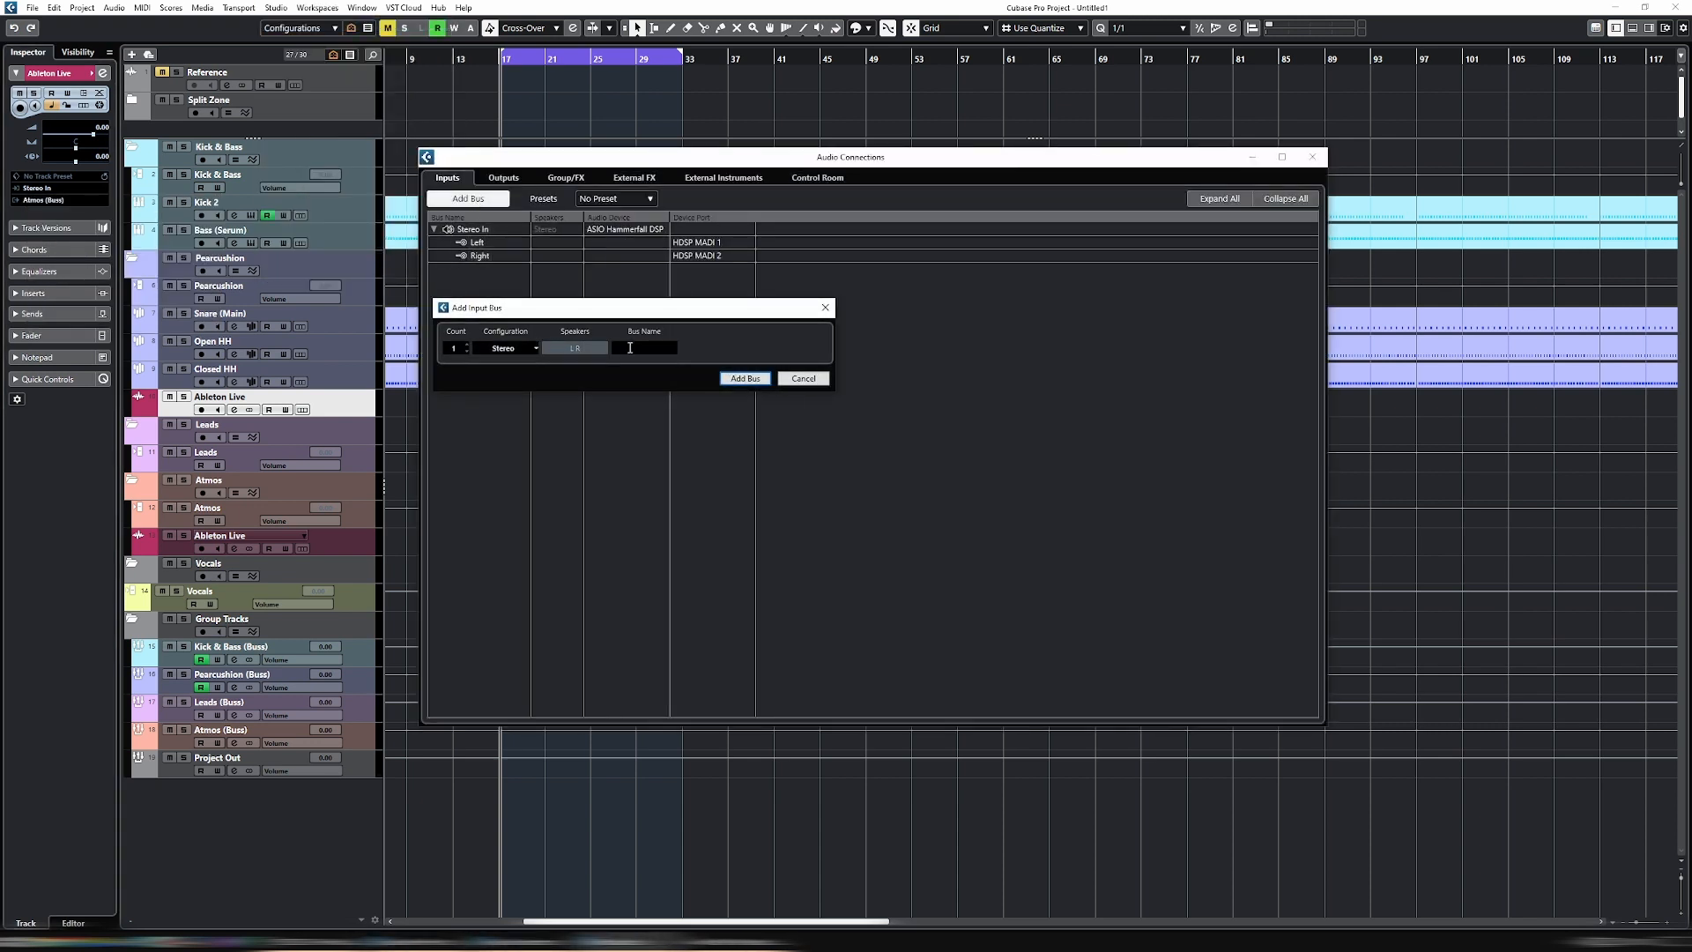
{"action": "type", "text": "Ableton Live"}
{"action": "left_click", "coordinate": [745, 378]}
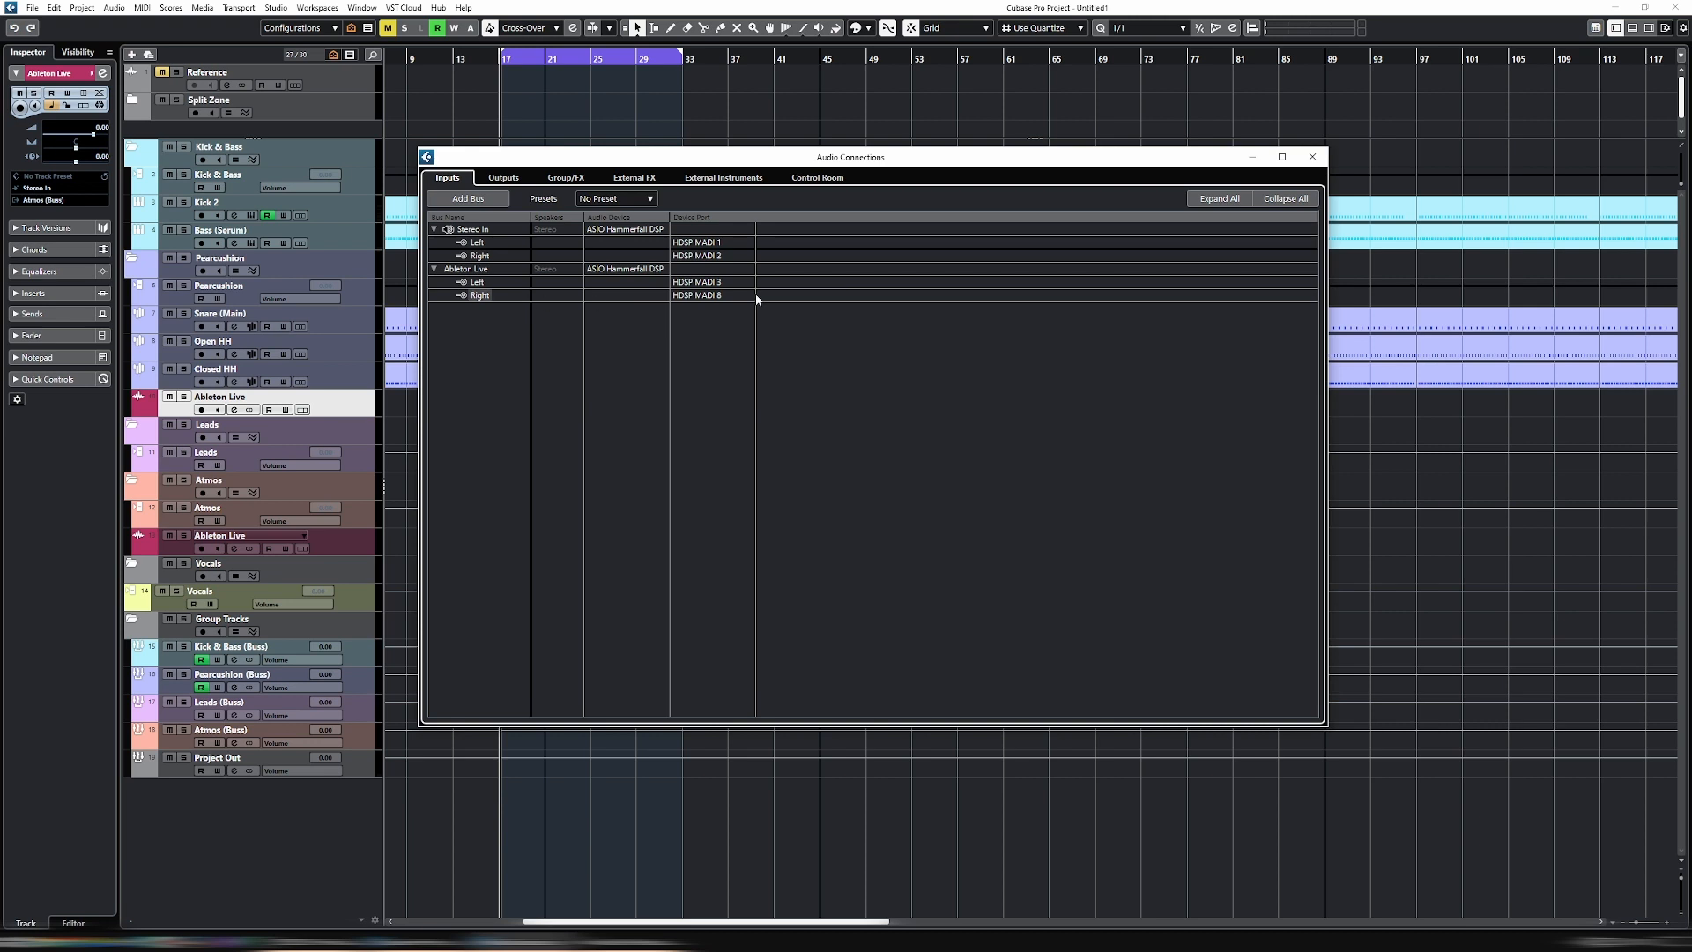
- Assign HDSP MADI 7 to the Ableton Live bus's left channel and HDSP MADI 8 to its right, and close the audio connections
{"action": "left_click", "coordinate": [709, 283]}
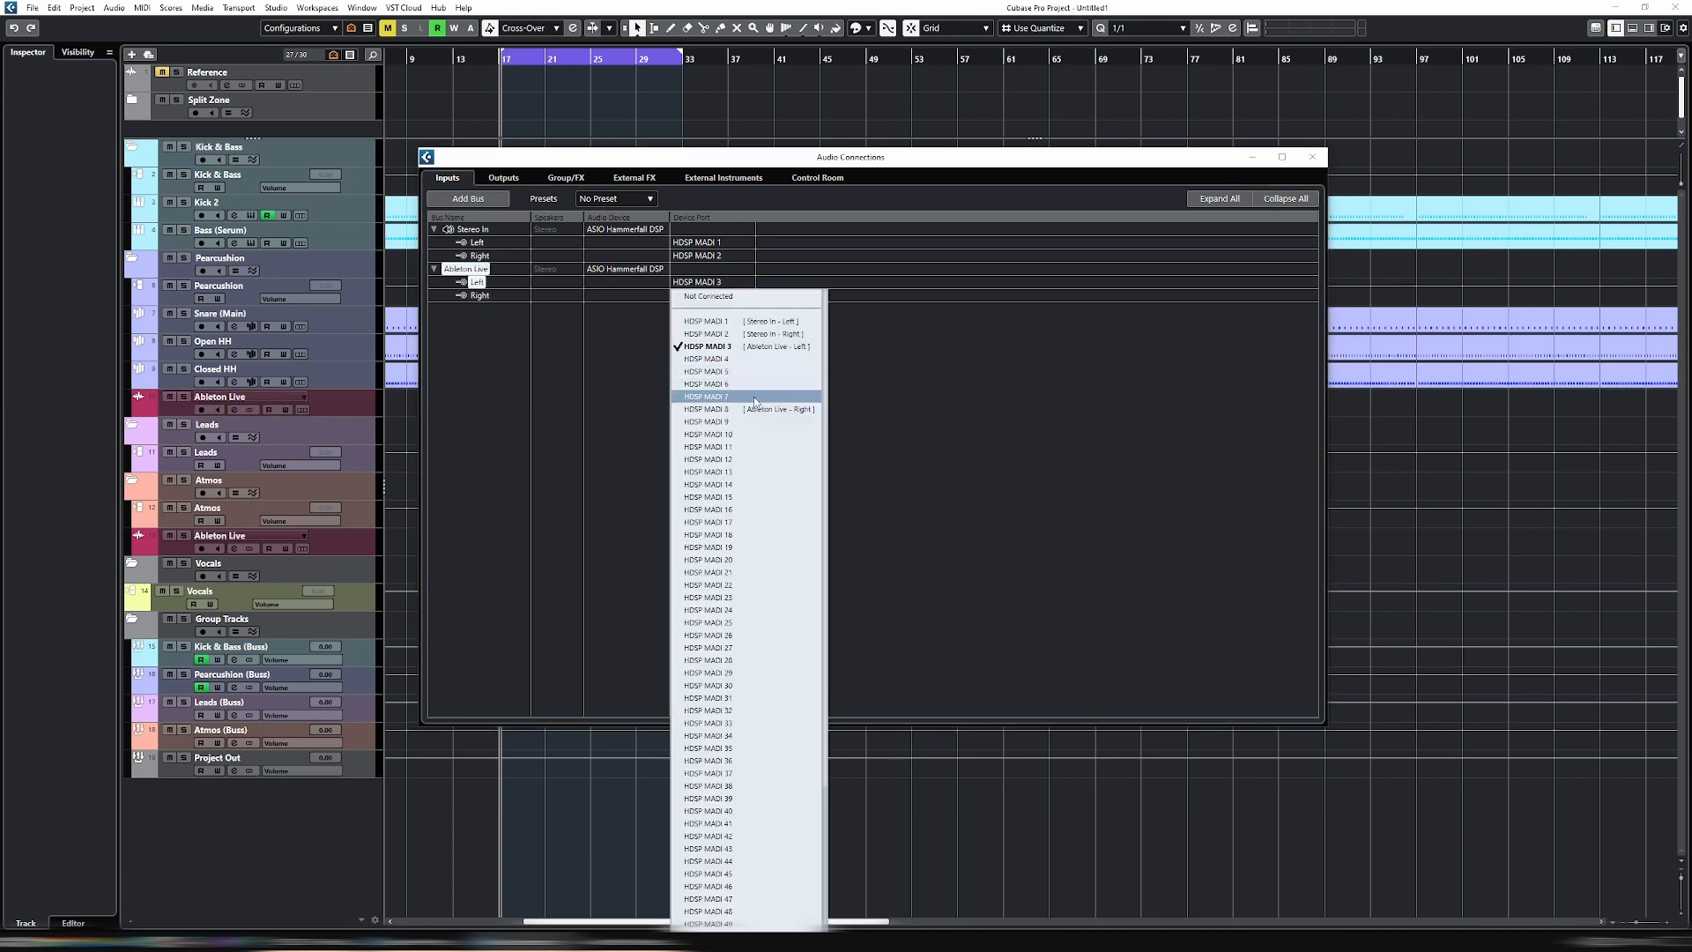
{"action": "left_click", "coordinate": [753, 396]}
{"action": "left_click", "coordinate": [705, 295]}
{"action": "left_click", "coordinate": [745, 423]}
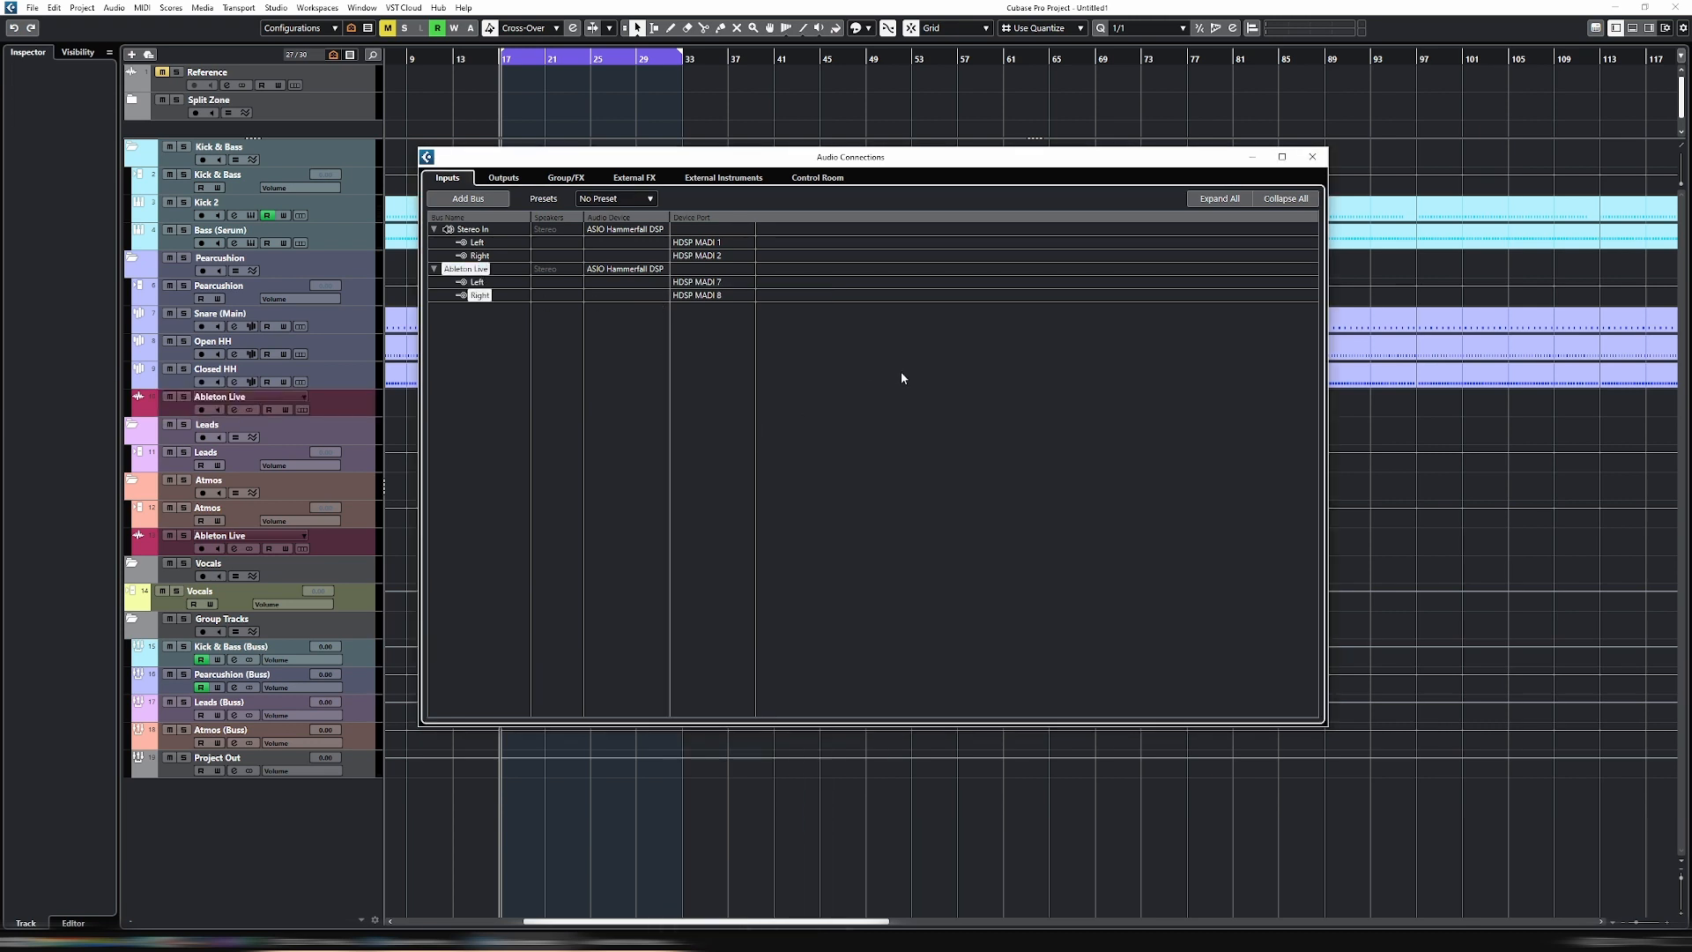
{"action": "left_click", "coordinate": [901, 377]}
{"action": "left_click", "coordinate": [1312, 156]}
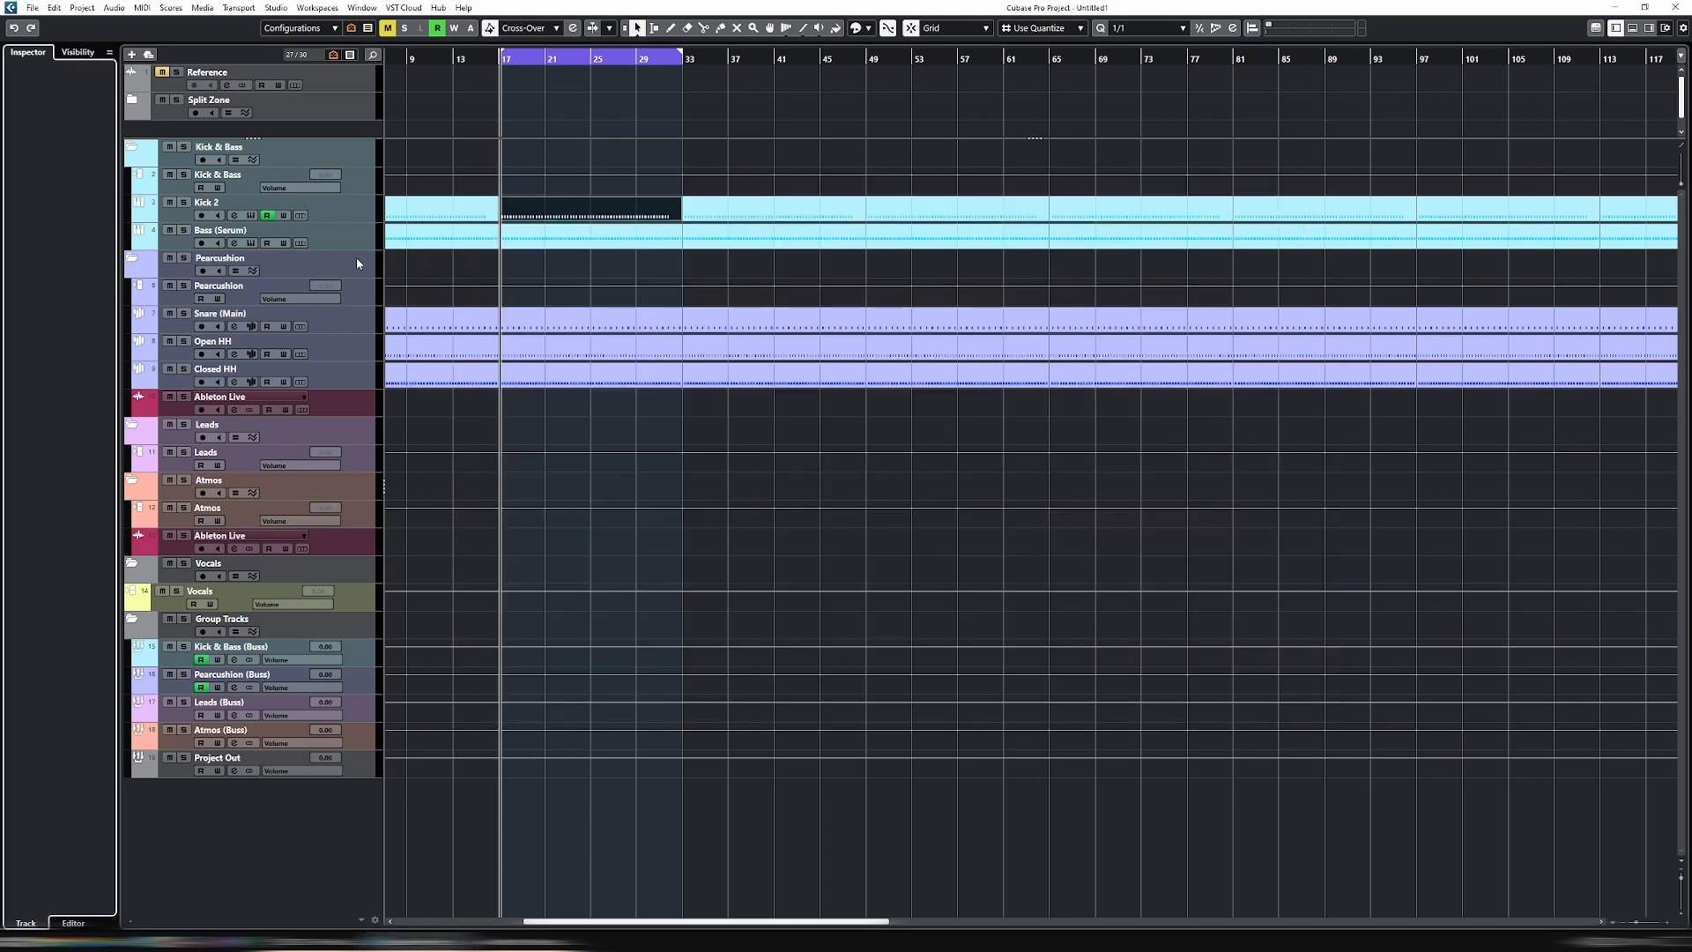
- Set the input of the Ableton Live track below Closed HH to the Ableton Live bus and enable its monitoring
{"action": "left_click", "coordinate": [365, 404]}
{"action": "left_click", "coordinate": [53, 188]}
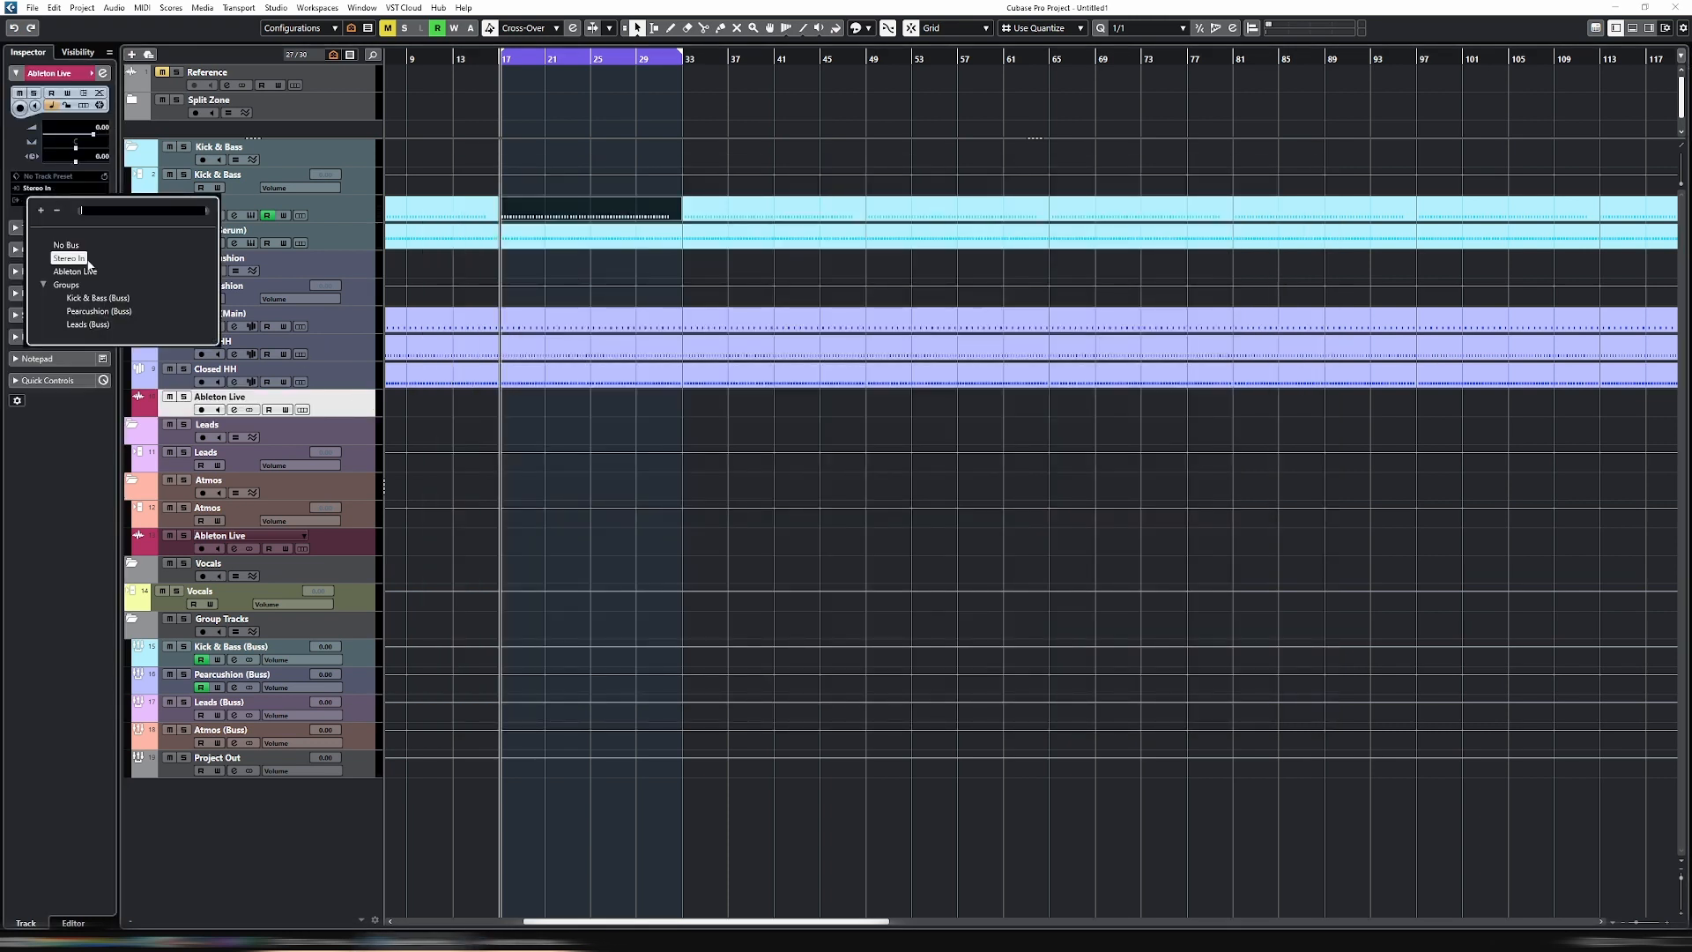
{"action": "left_click", "coordinate": [85, 273]}
{"action": "left_click", "coordinate": [218, 410]}
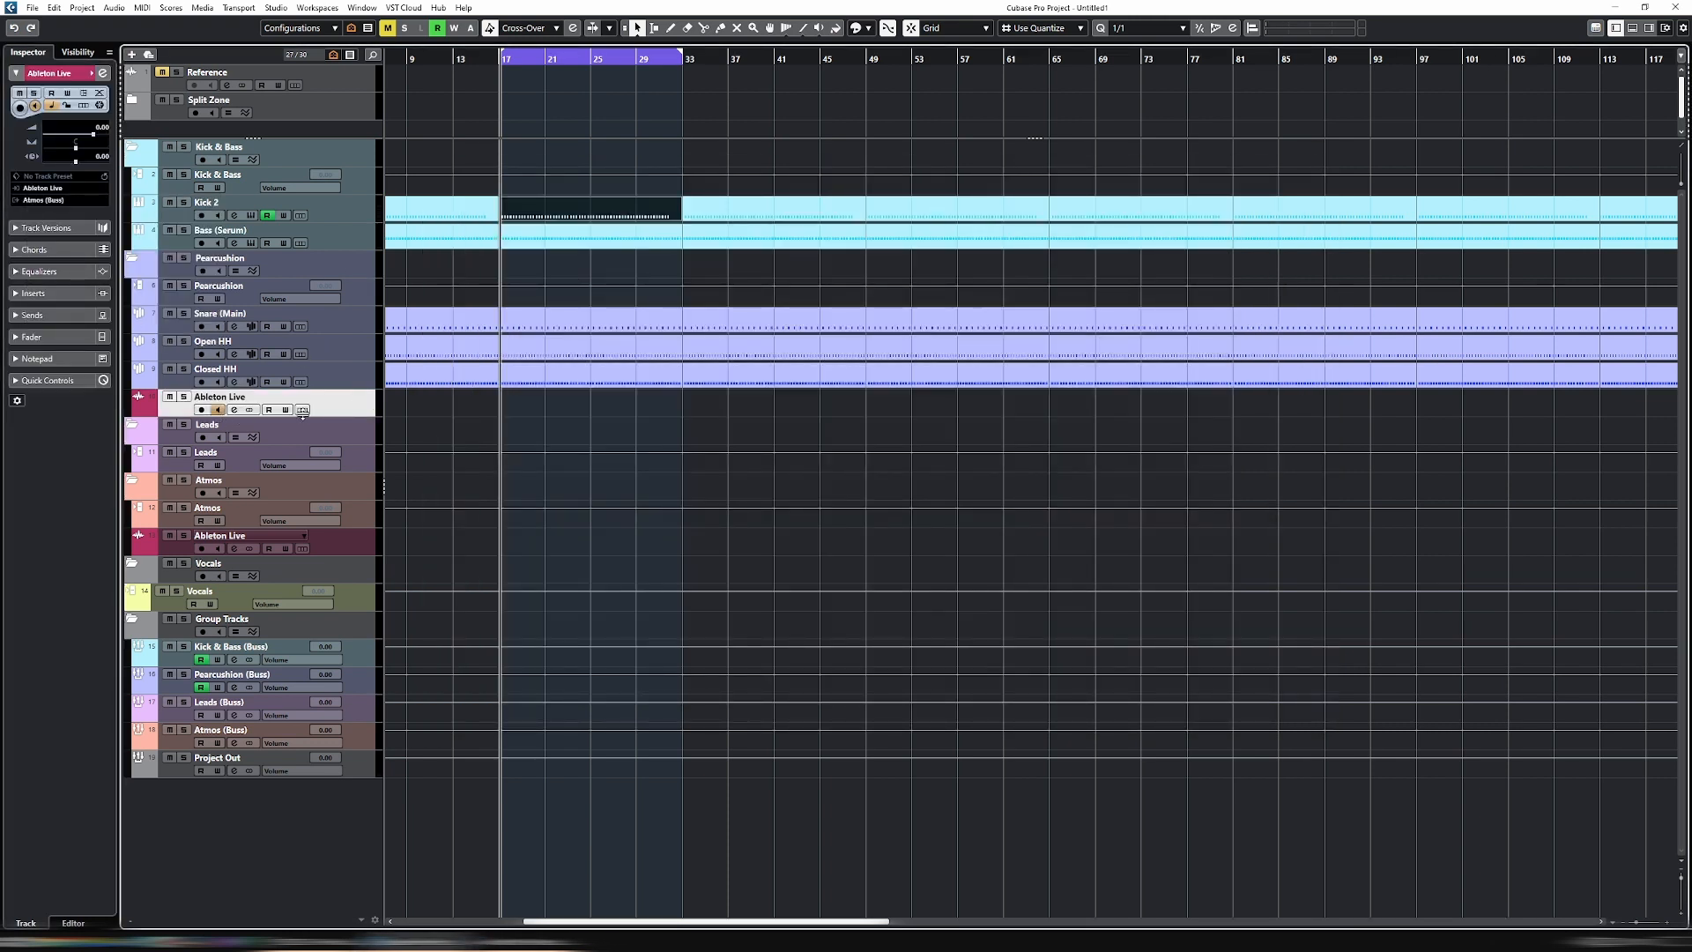
- Switch to Ableton Live and route the Pearcussion group's audio to external output 7/8
{"action": "left_click", "coordinate": [531, 941]}
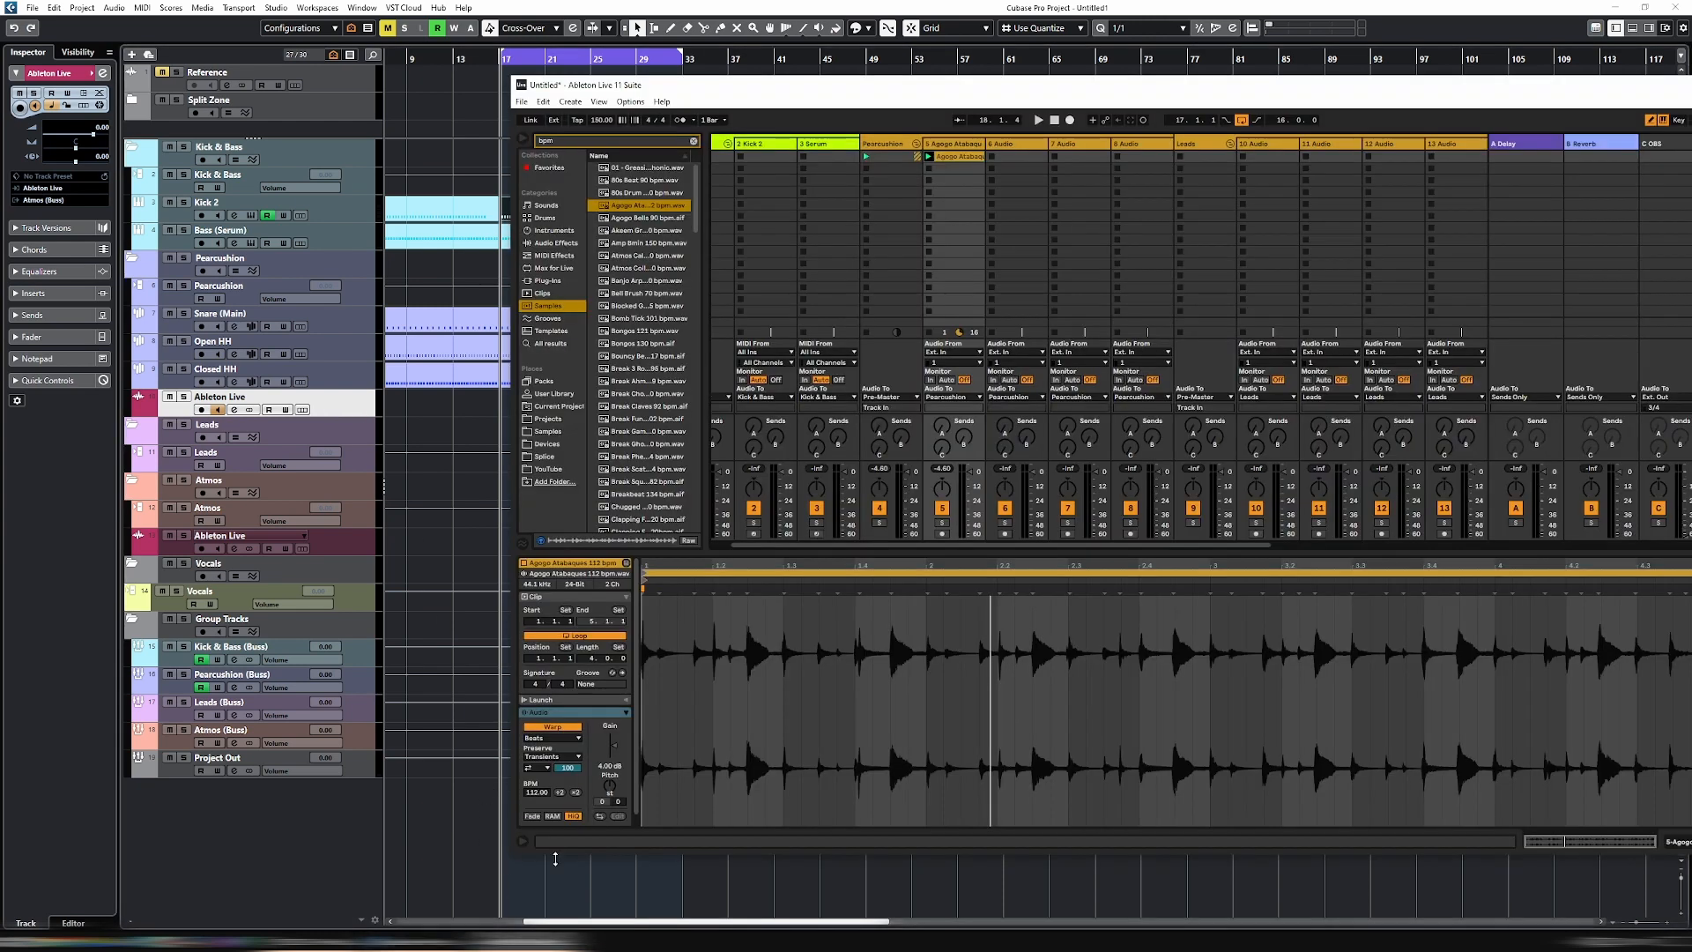
{"action": "left_click", "coordinate": [995, 120]}
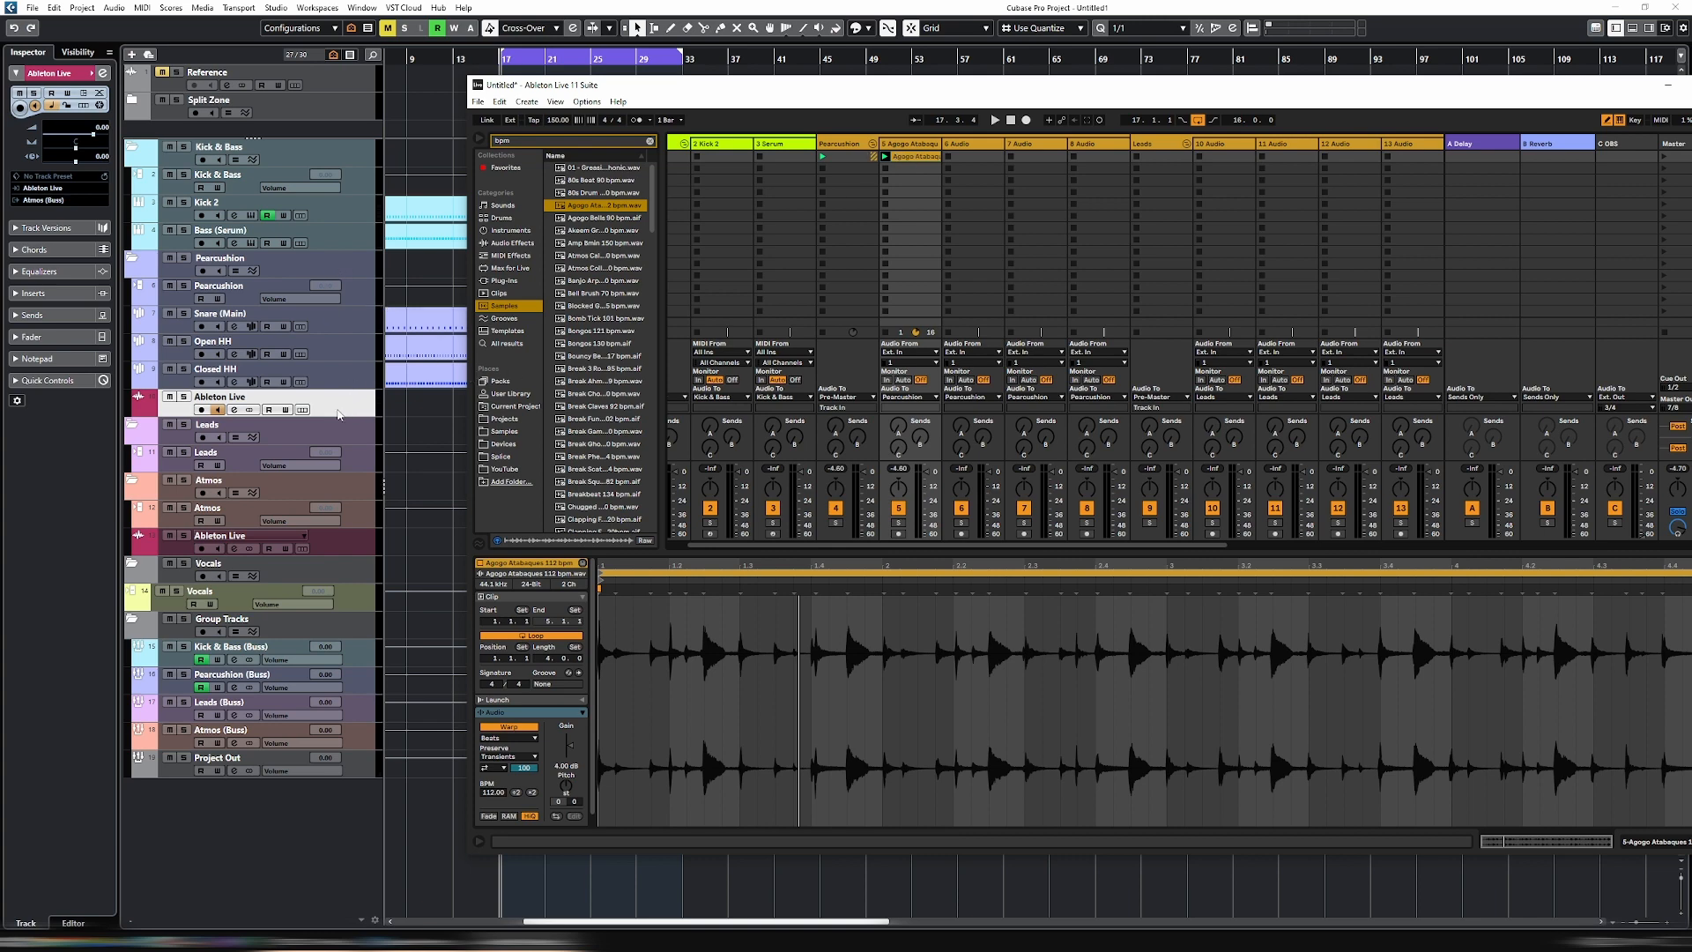
{"action": "left_click_drag", "start_coordinate": [1186, 88], "coordinate": [1044, 66]}
{"action": "left_click", "coordinate": [709, 375]}
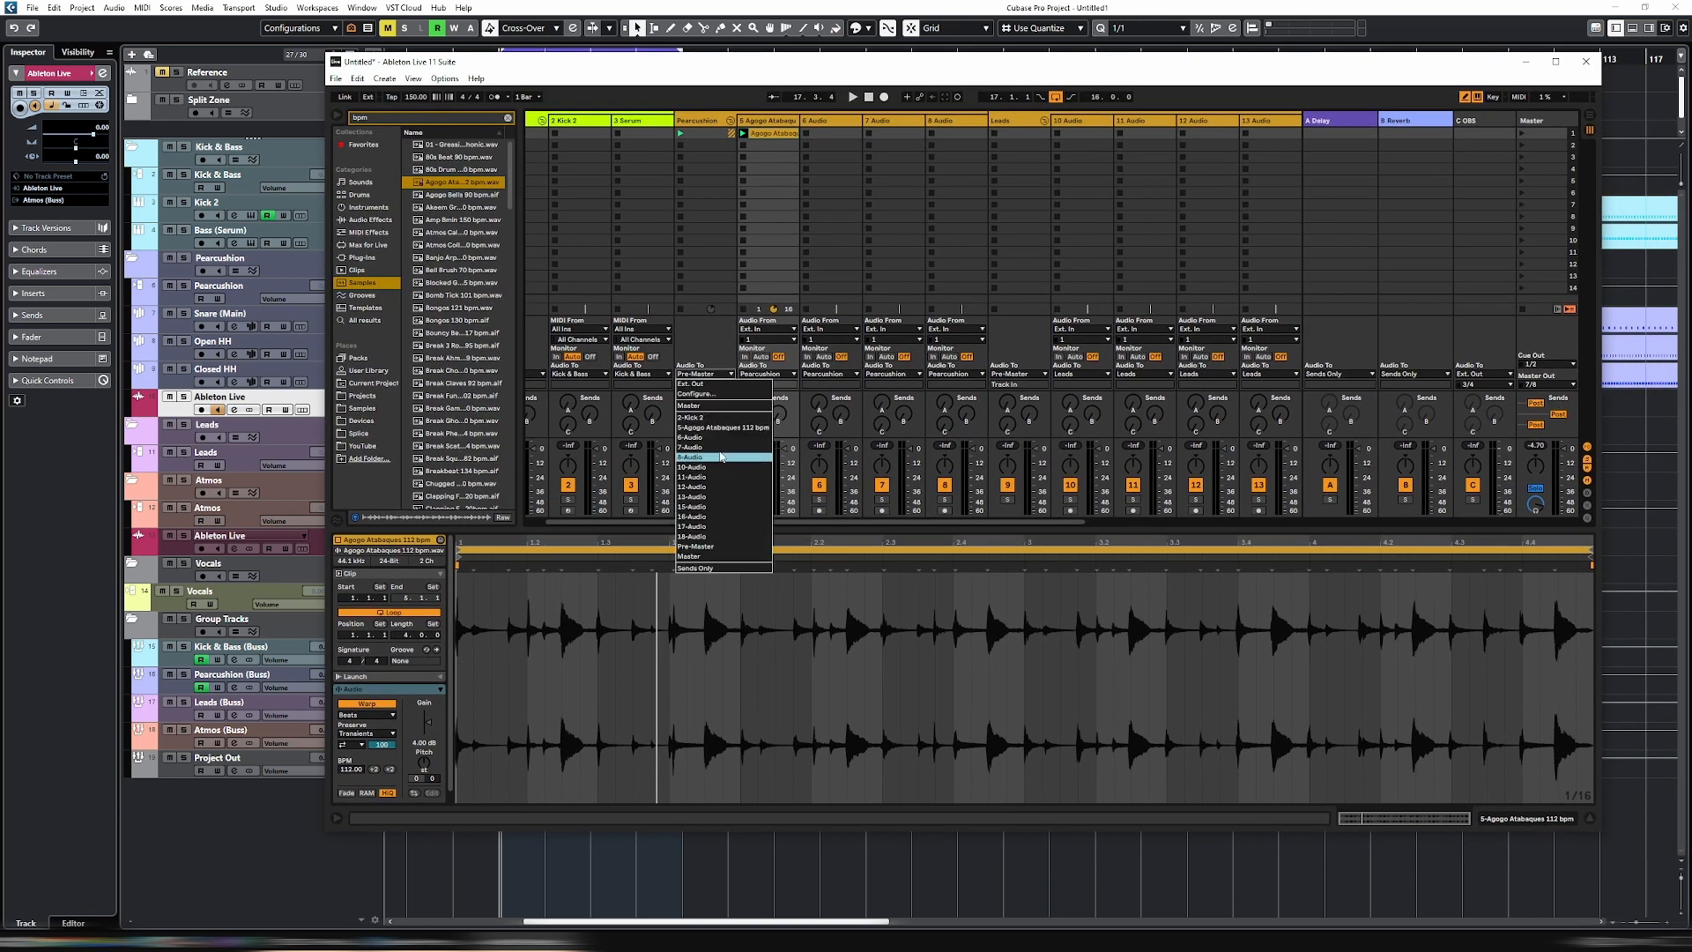
{"action": "left_click", "coordinate": [705, 384]}
{"action": "left_click", "coordinate": [705, 385]}
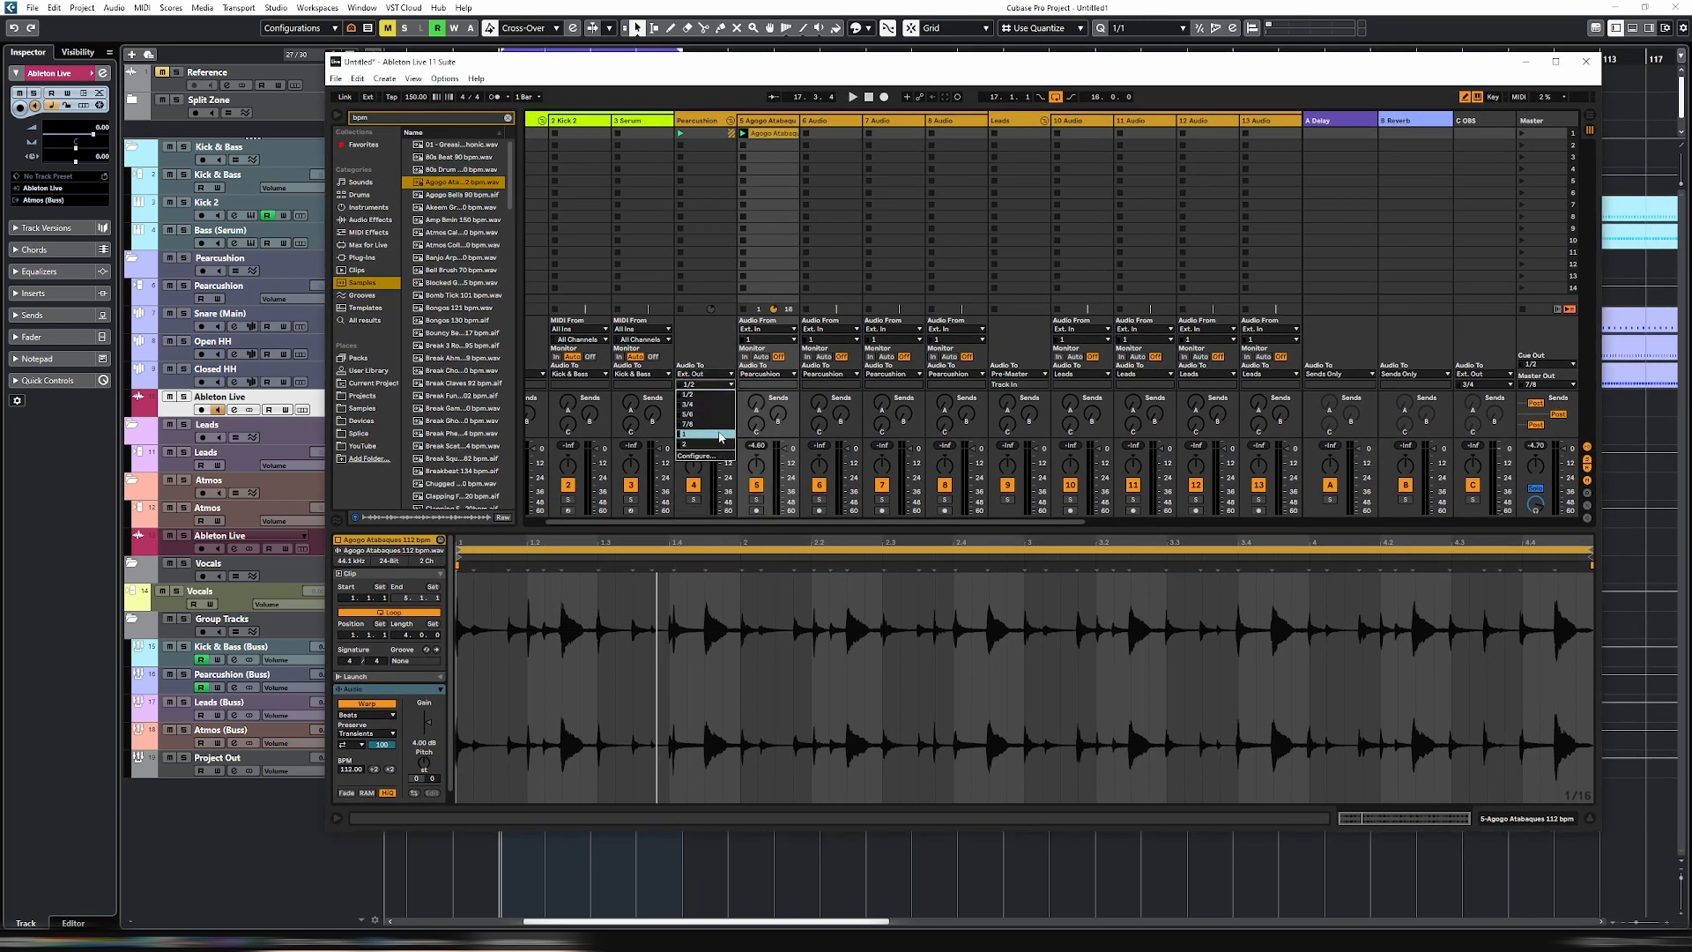
{"action": "left_click", "coordinate": [705, 425]}
- Set the master output to 1/2 and launch the first slot of the Pearcussion group
{"action": "left_click", "coordinate": [1560, 385]}
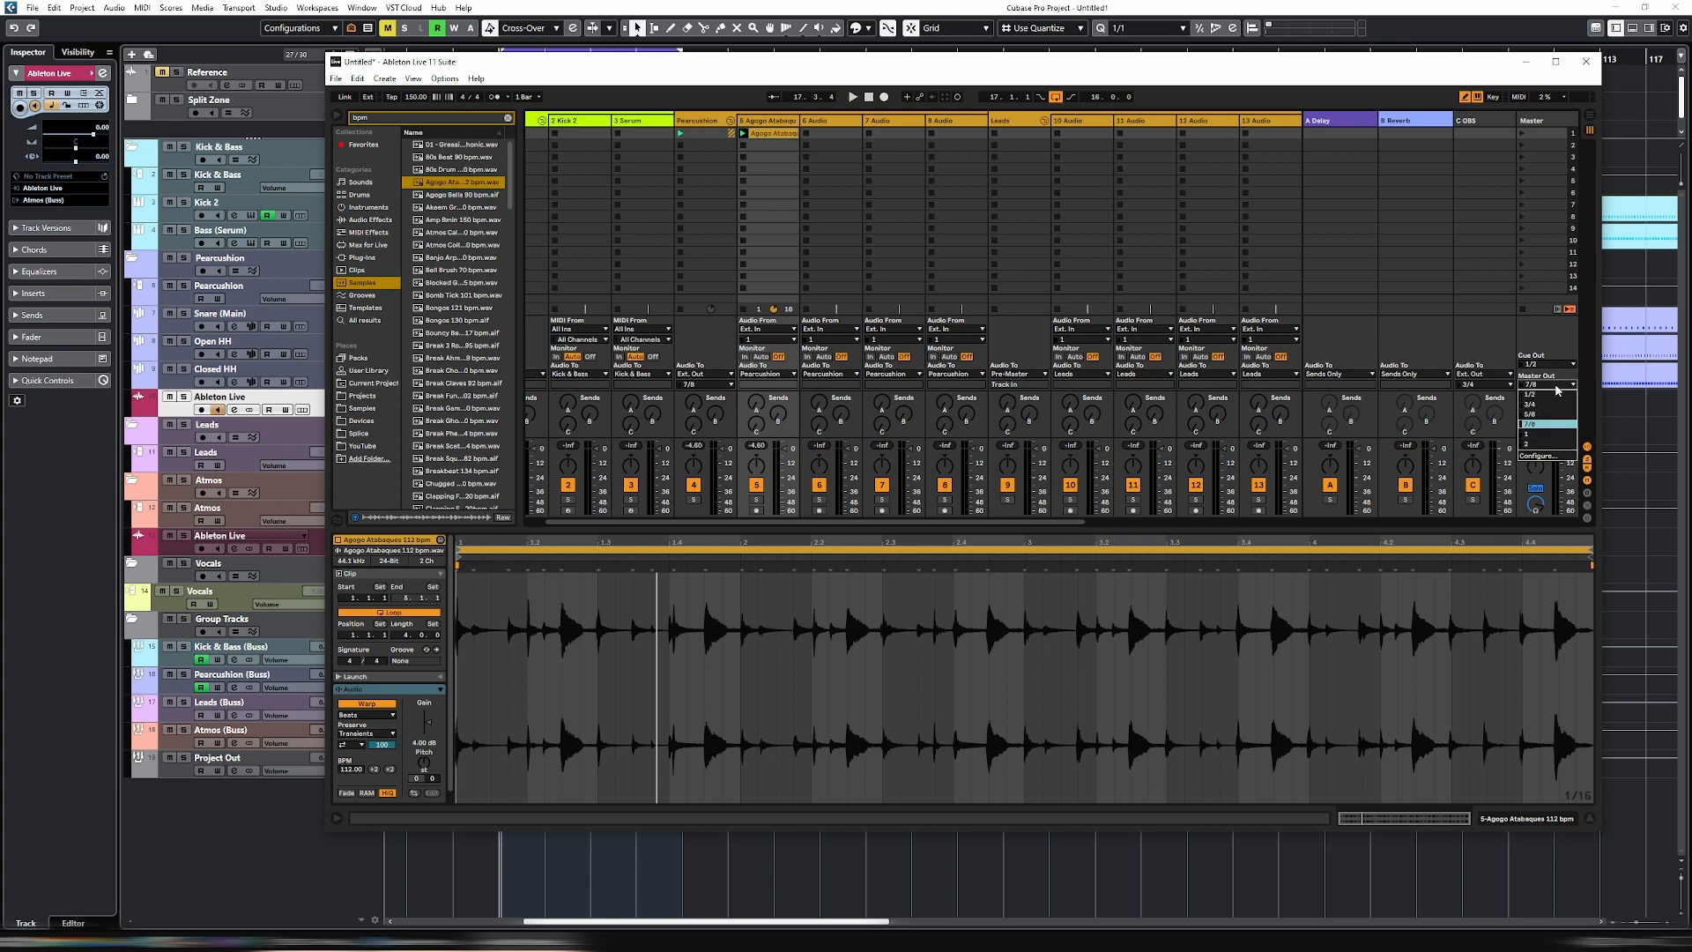
{"action": "left_click", "coordinate": [1559, 394]}
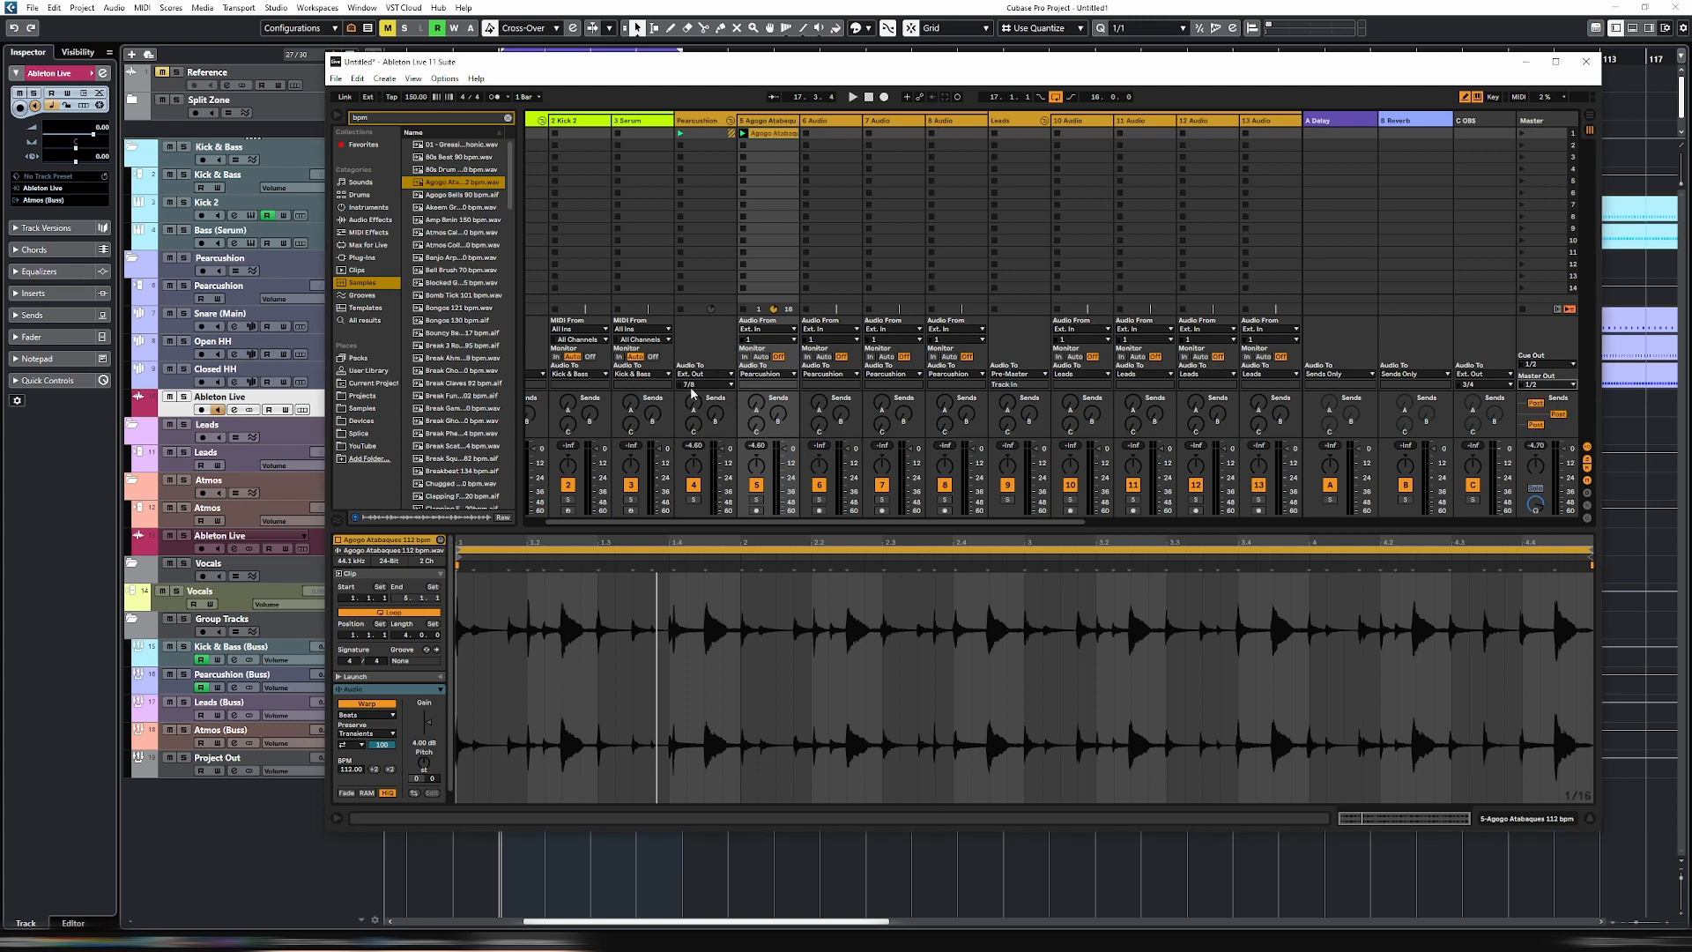
{"action": "left_click", "coordinate": [679, 133]}
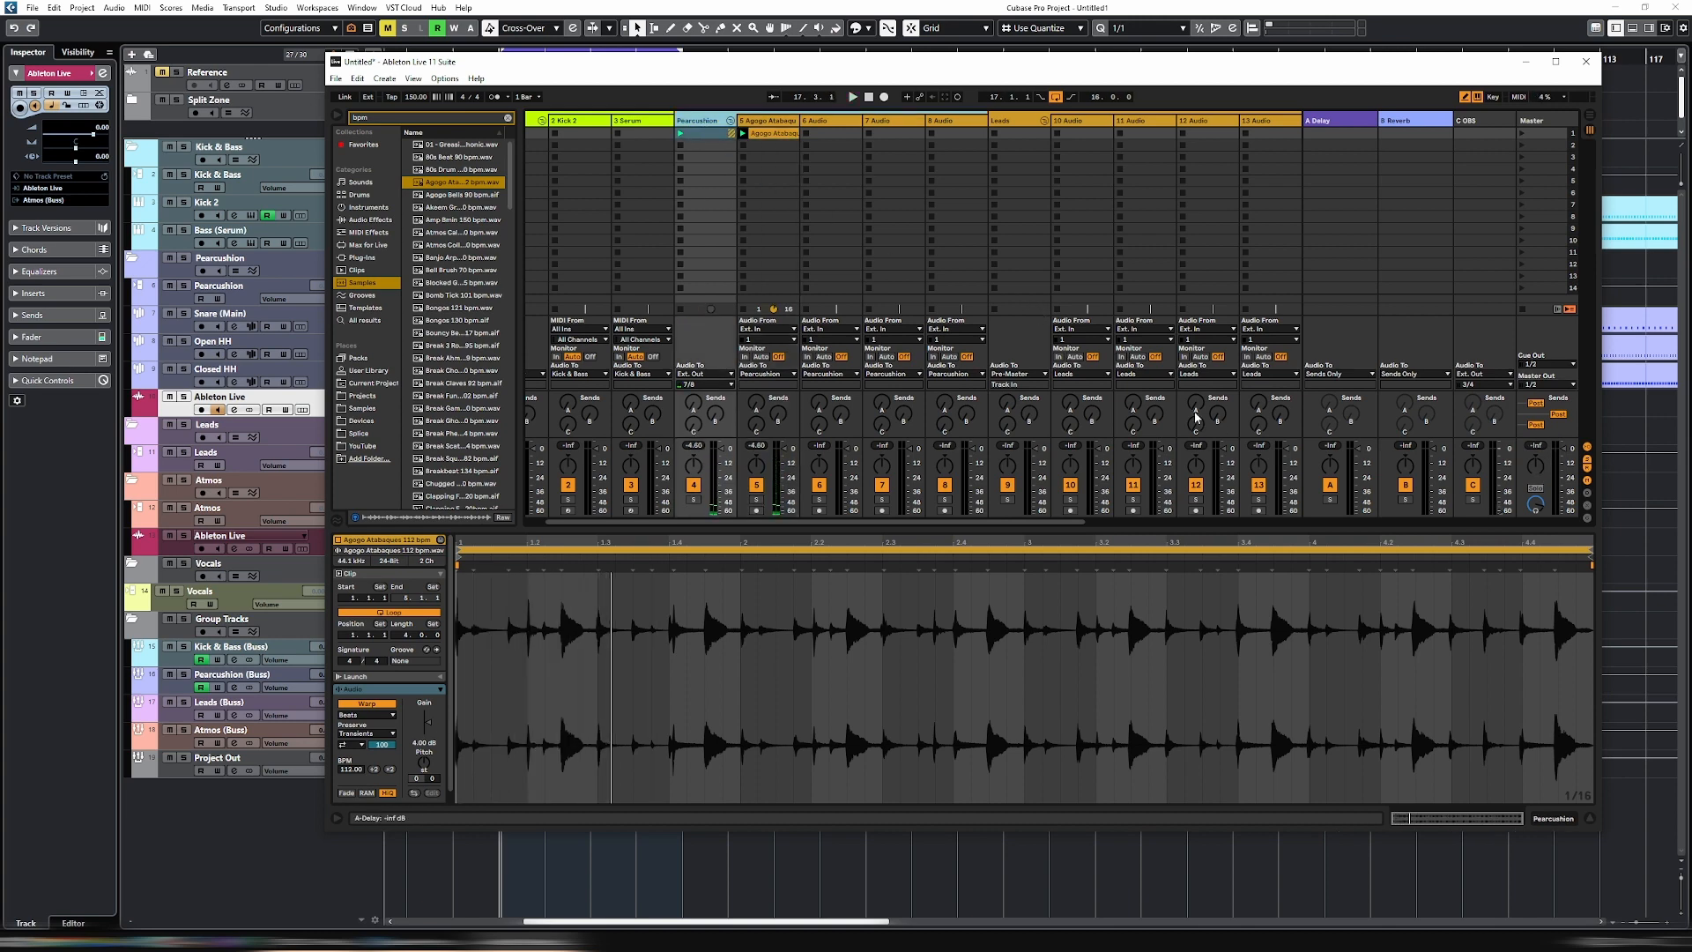
- Check the Leads group and the Ableton Live track below Atmos in Cubase, and reset Ableton Live's transport to the start
{"action": "left_click", "coordinate": [1031, 126]}
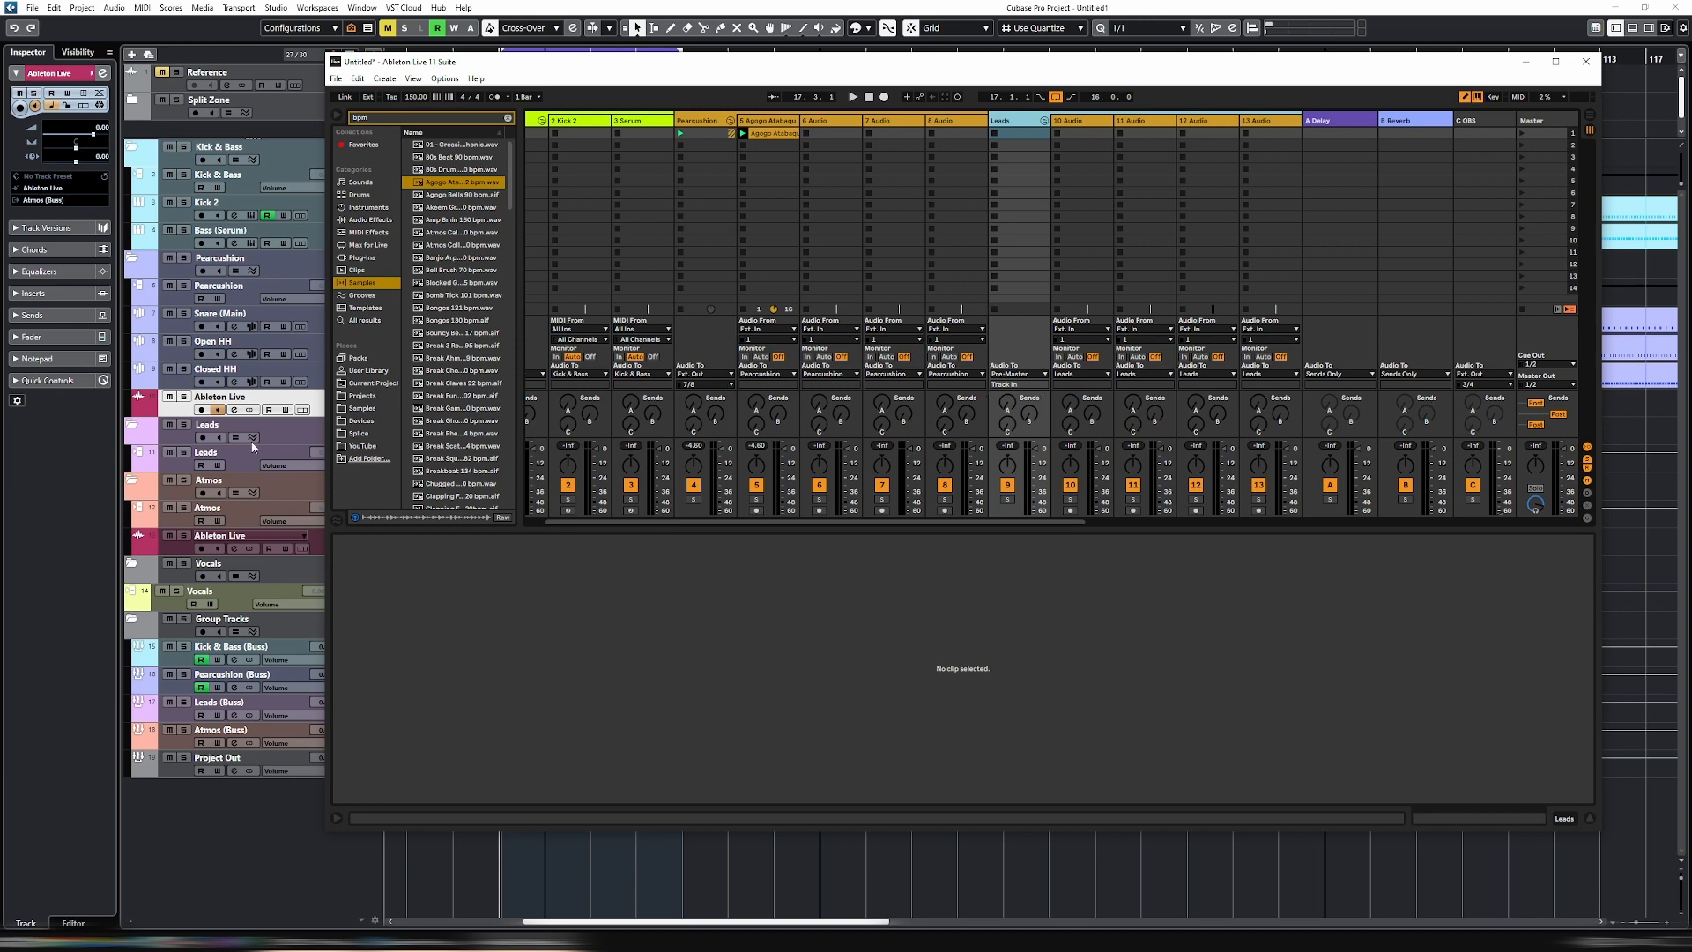
{"action": "left_click", "coordinate": [166, 551]}
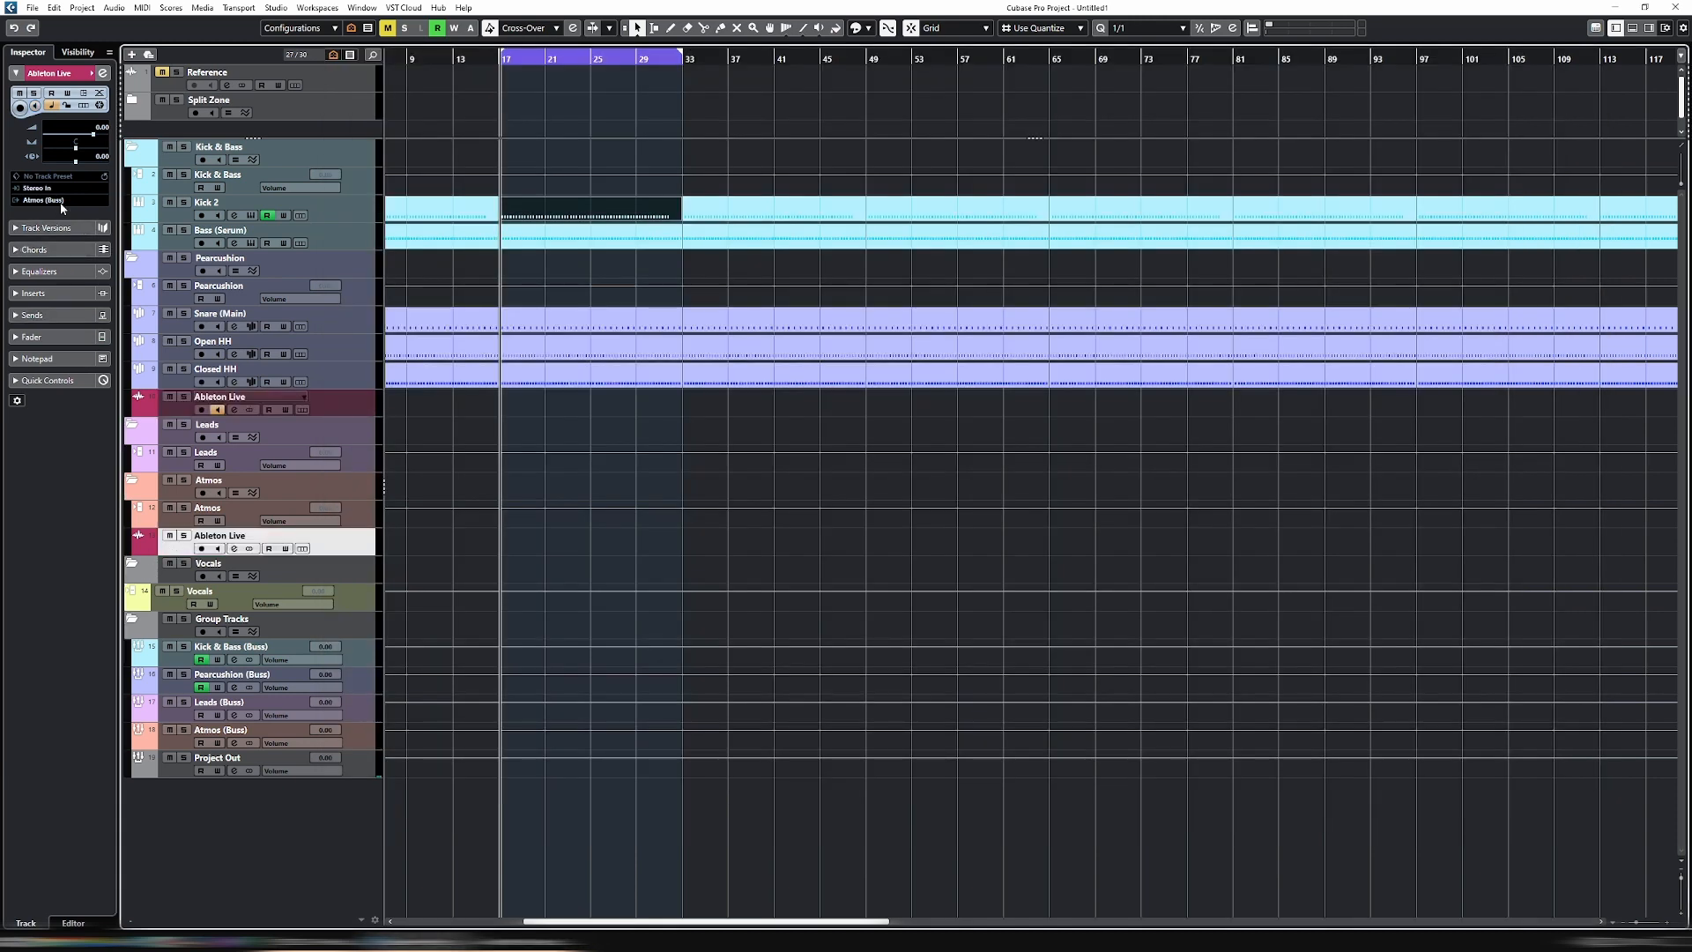
{"action": "key", "text": "alt+Tab"}
{"action": "left_click_drag", "start_coordinate": [846, 73], "coordinate": [907, 125]}
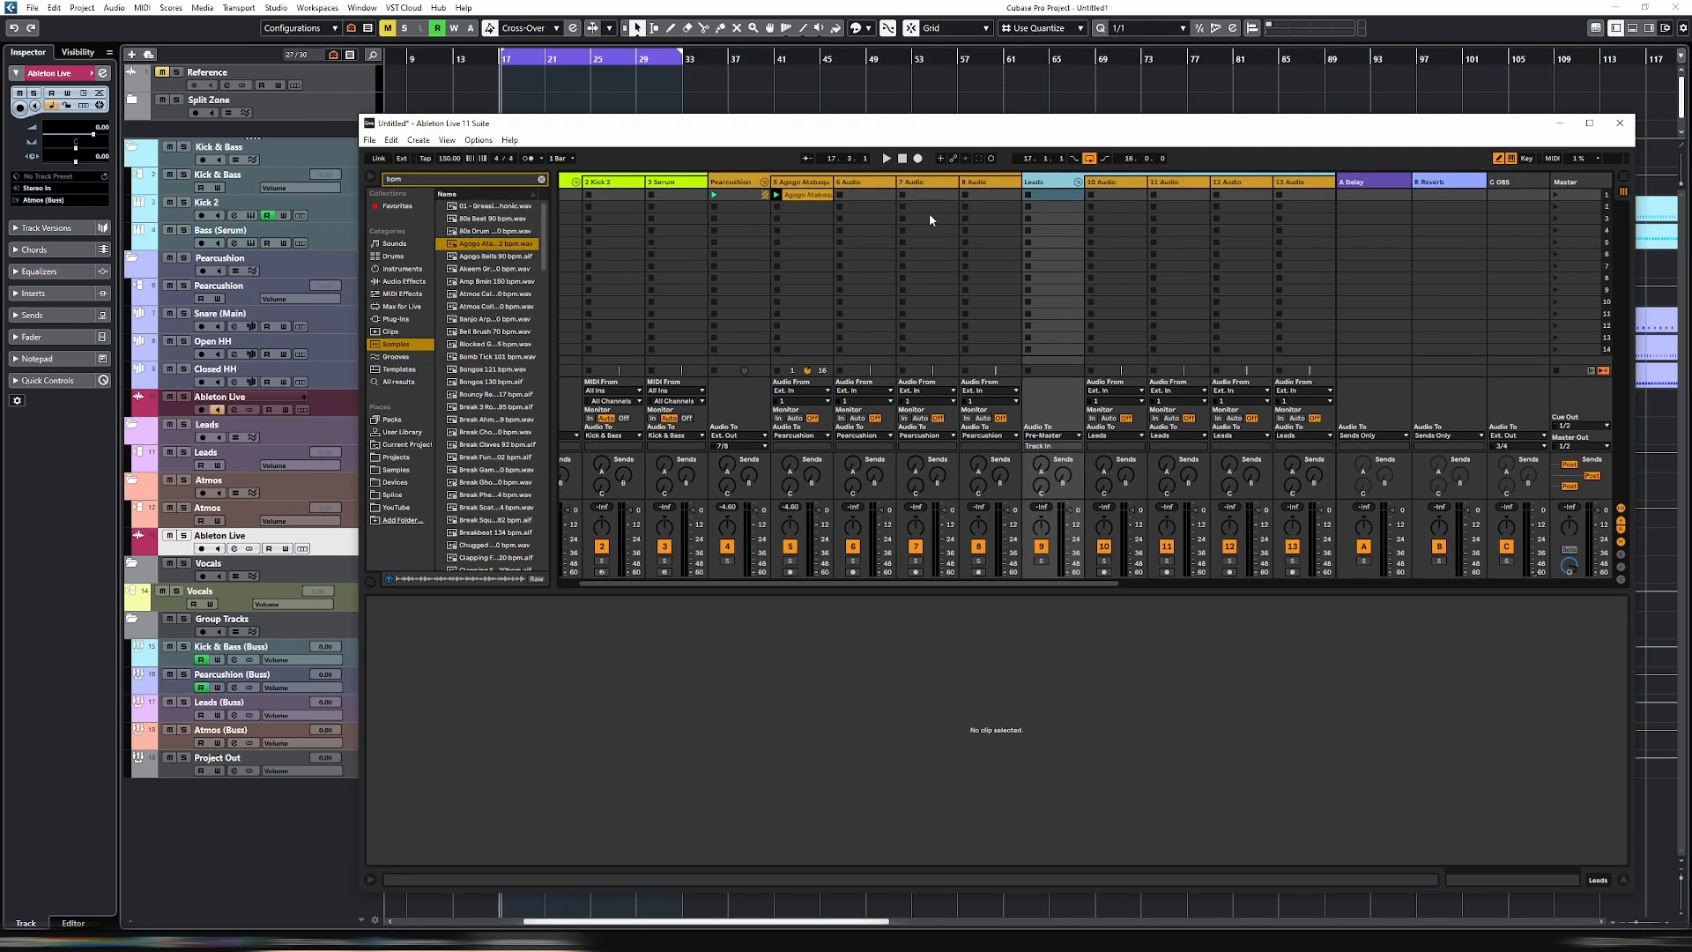
{"action": "left_click", "coordinate": [887, 163]}
{"action": "double_click", "coordinate": [902, 160]}
- Switch to Cubase and review the MIDI clock destinations in the project synchronization setup
{"action": "left_click", "coordinate": [535, 7]}
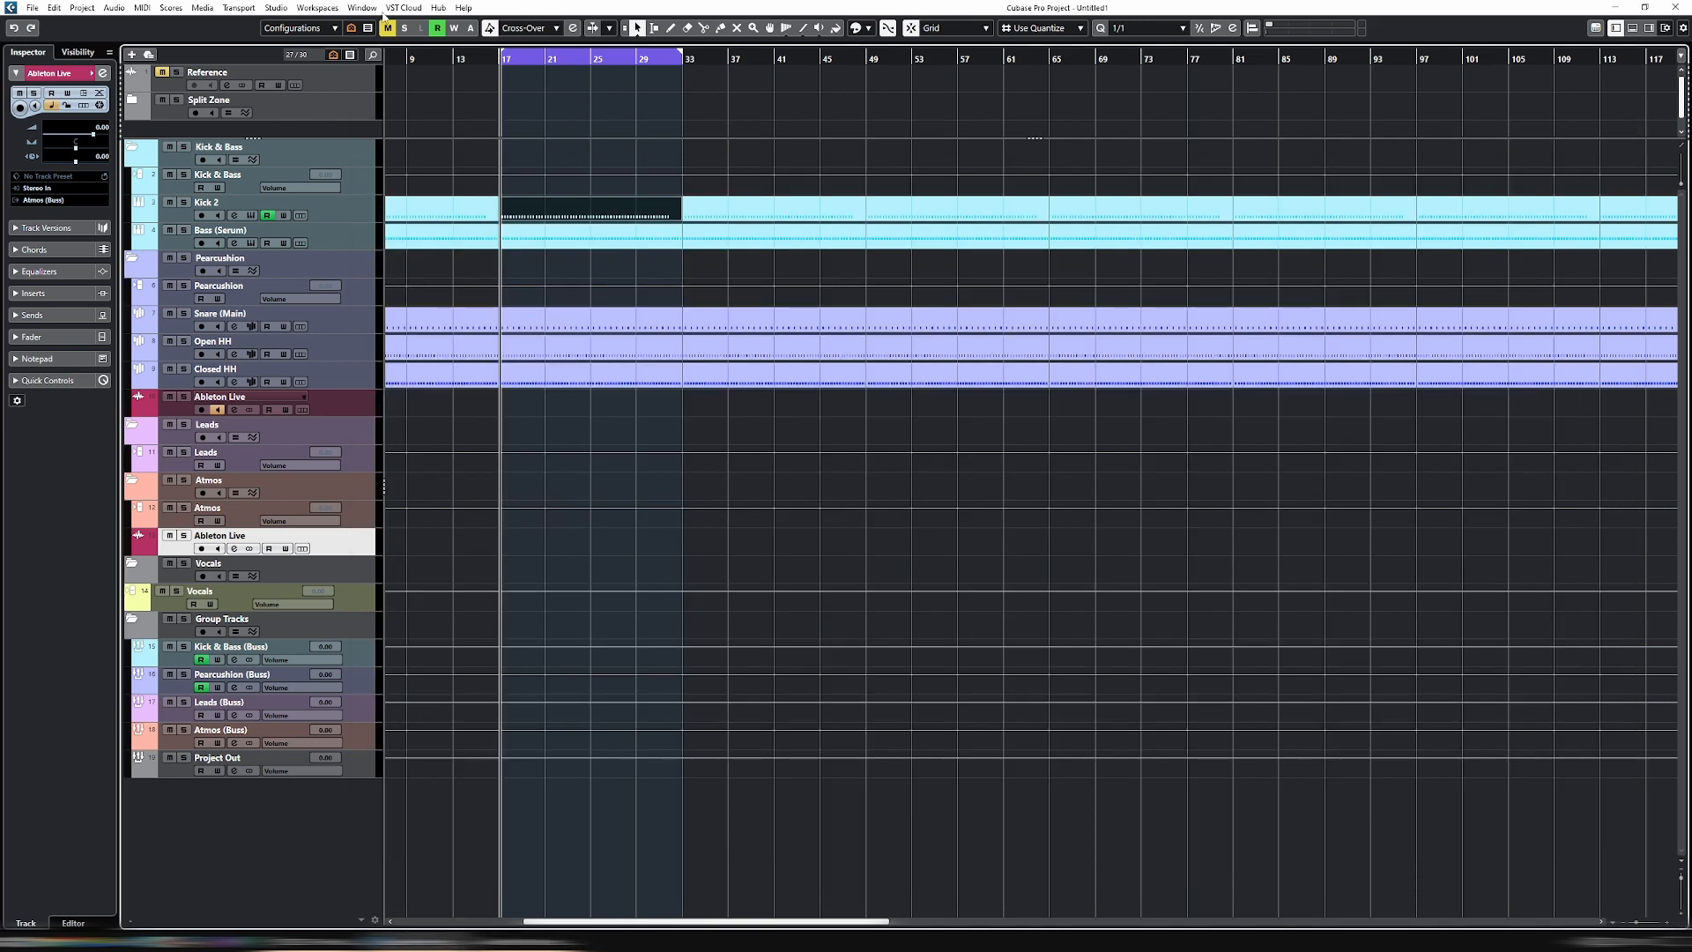
{"action": "left_click", "coordinate": [253, 8]}
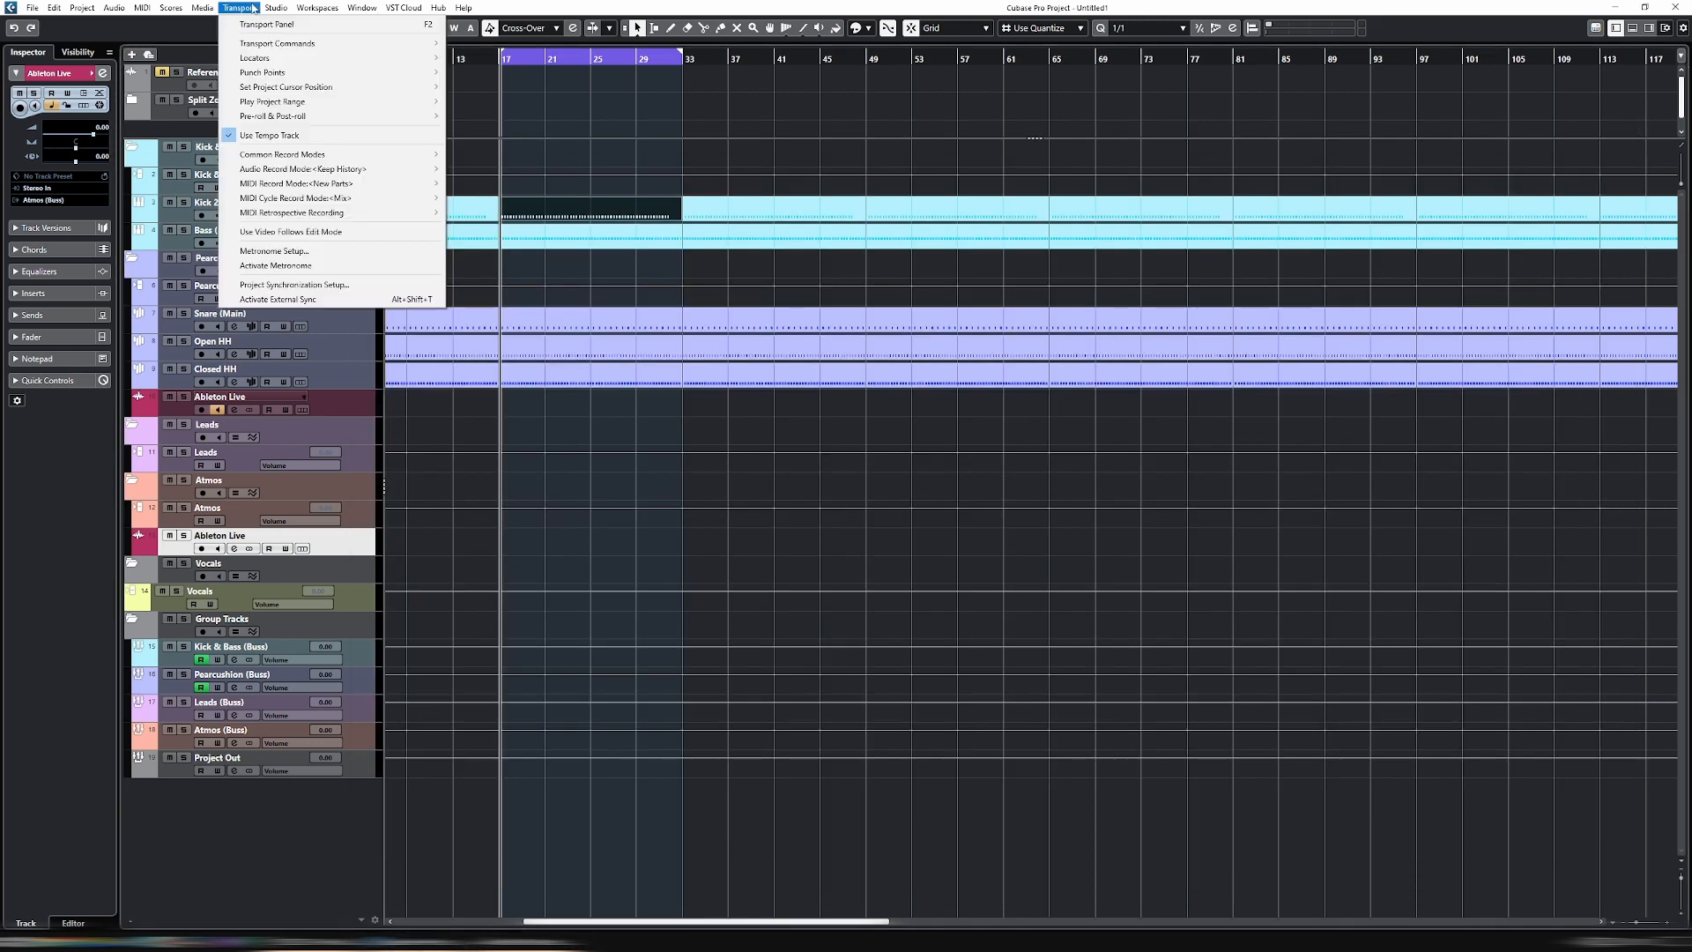
{"action": "left_click", "coordinate": [307, 285]}
{"action": "left_click", "coordinate": [828, 332]}
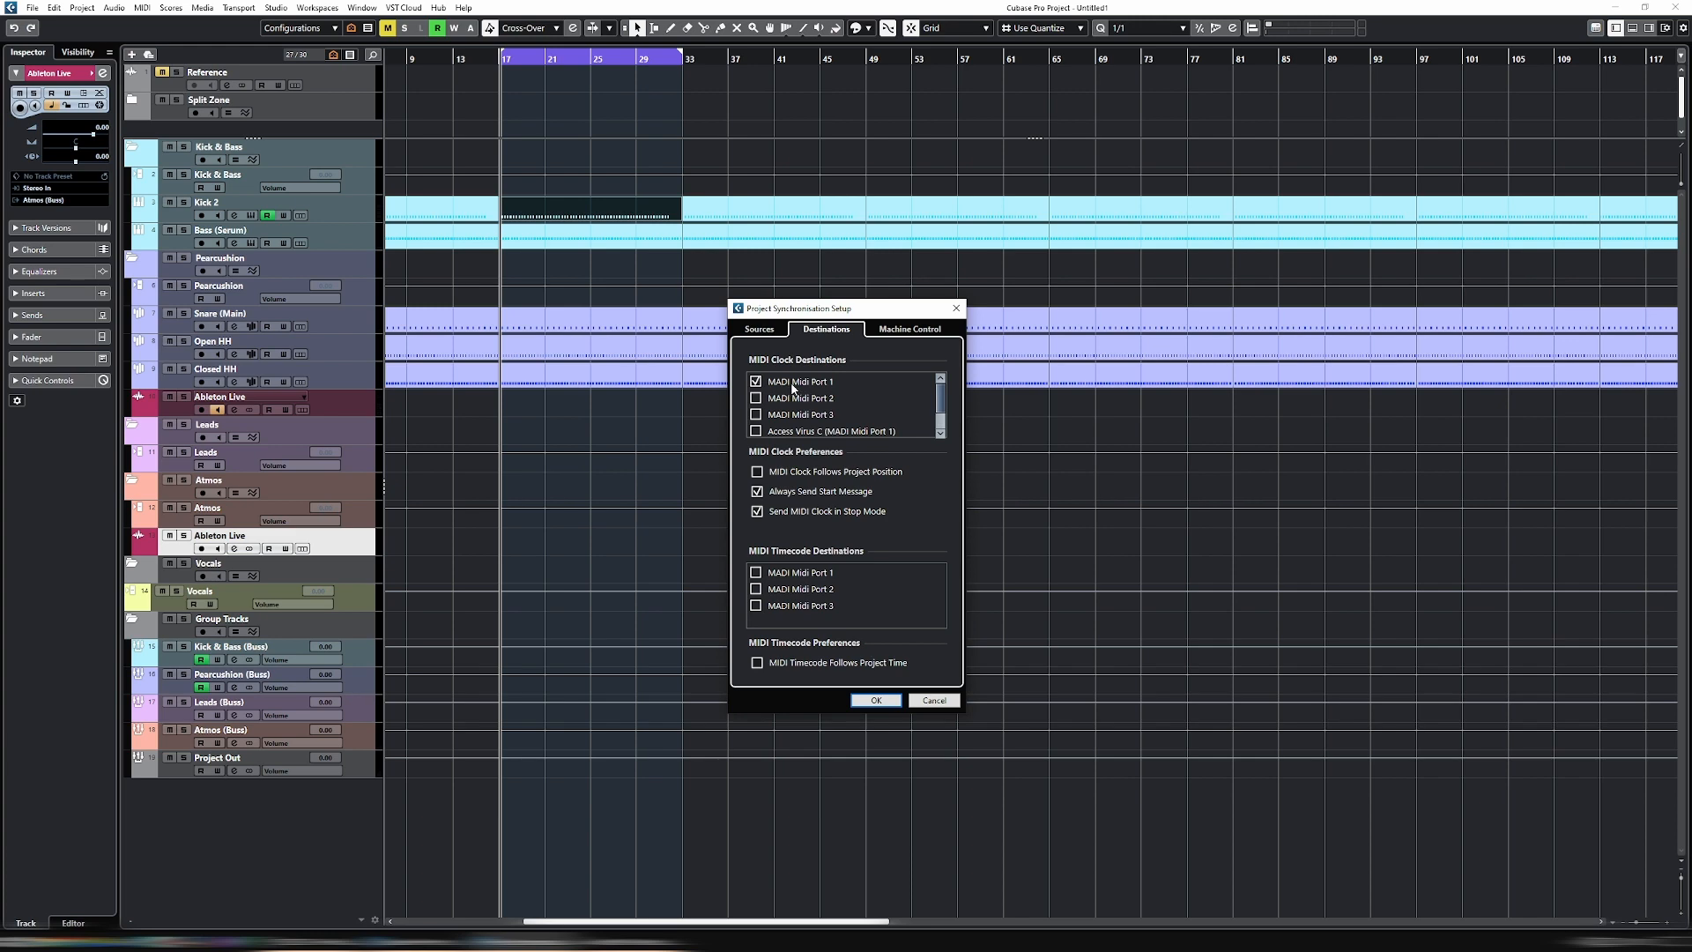
{"action": "left_click", "coordinate": [876, 700]}
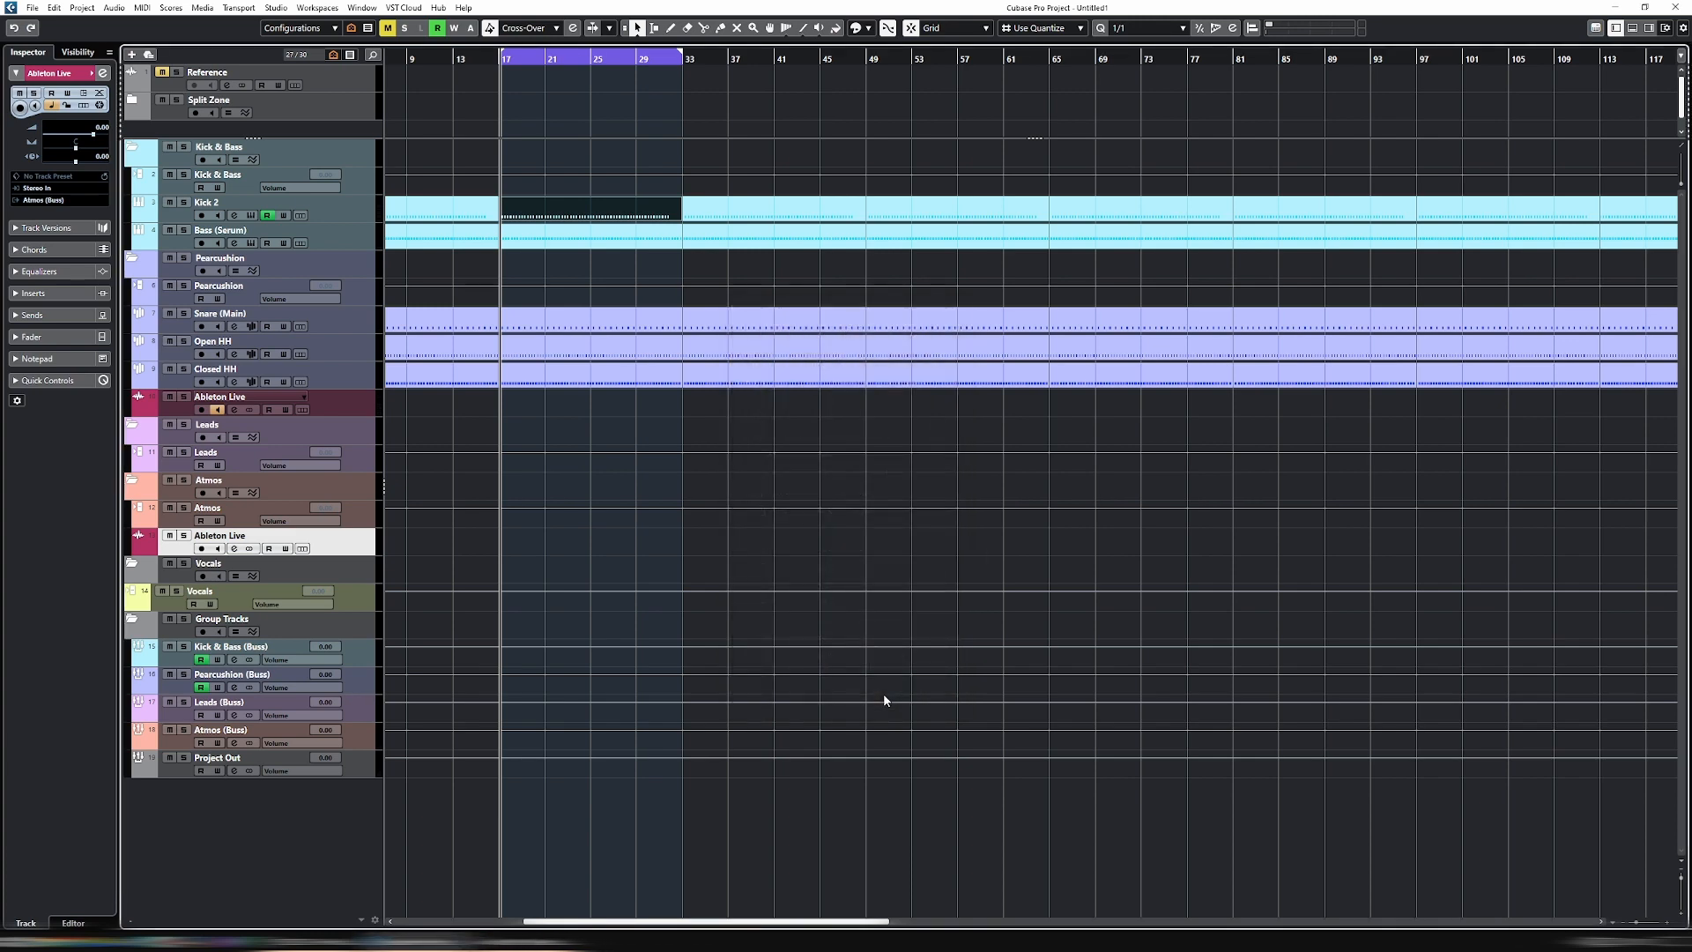
- Switch to Ableton Live and review the MIDI port track and sync settings in the preferences
{"action": "left_click", "coordinate": [545, 942]}
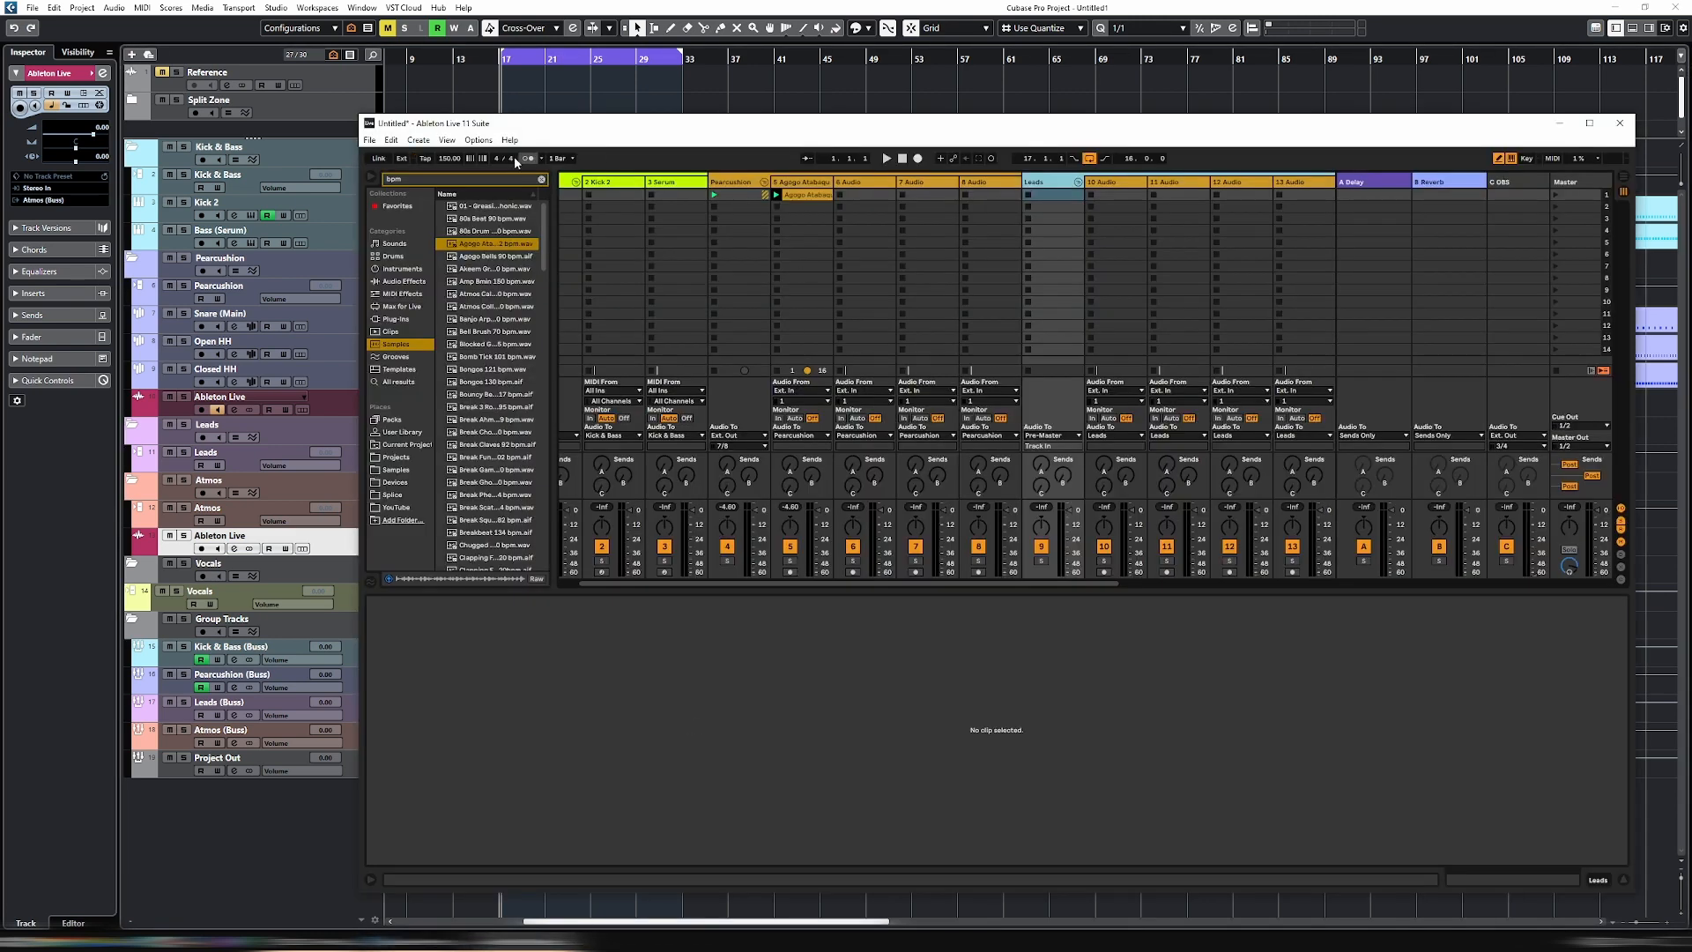
{"action": "left_click", "coordinate": [487, 142]}
{"action": "left_click", "coordinate": [493, 545]}
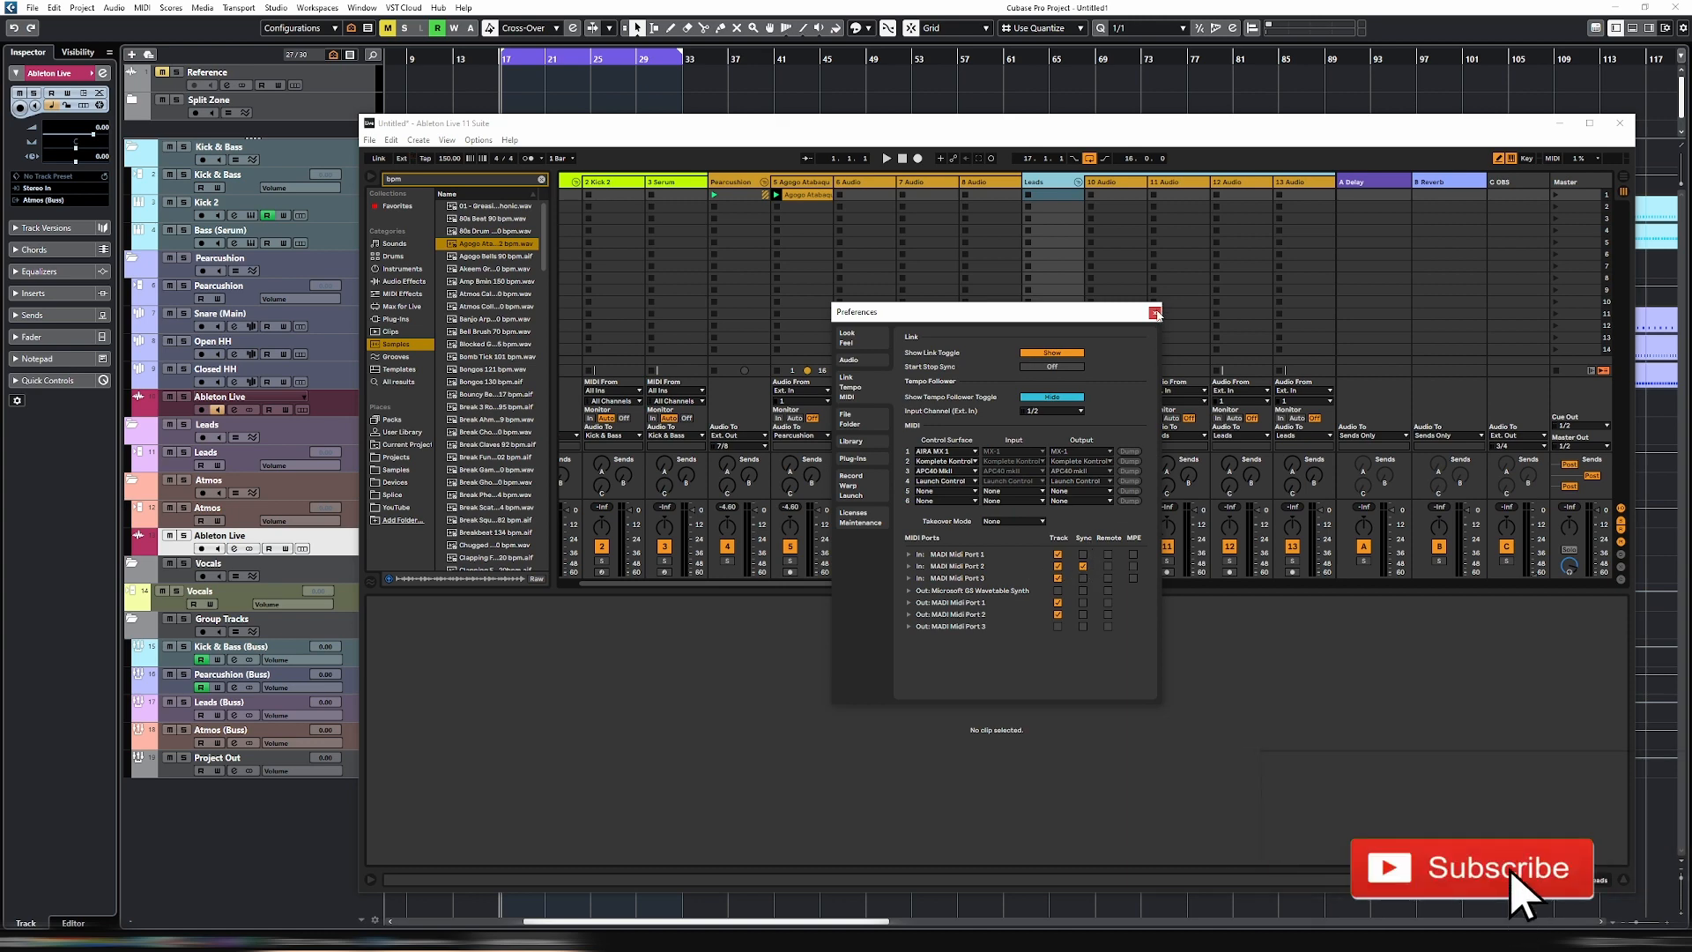
{"action": "left_click", "coordinate": [1155, 313]}
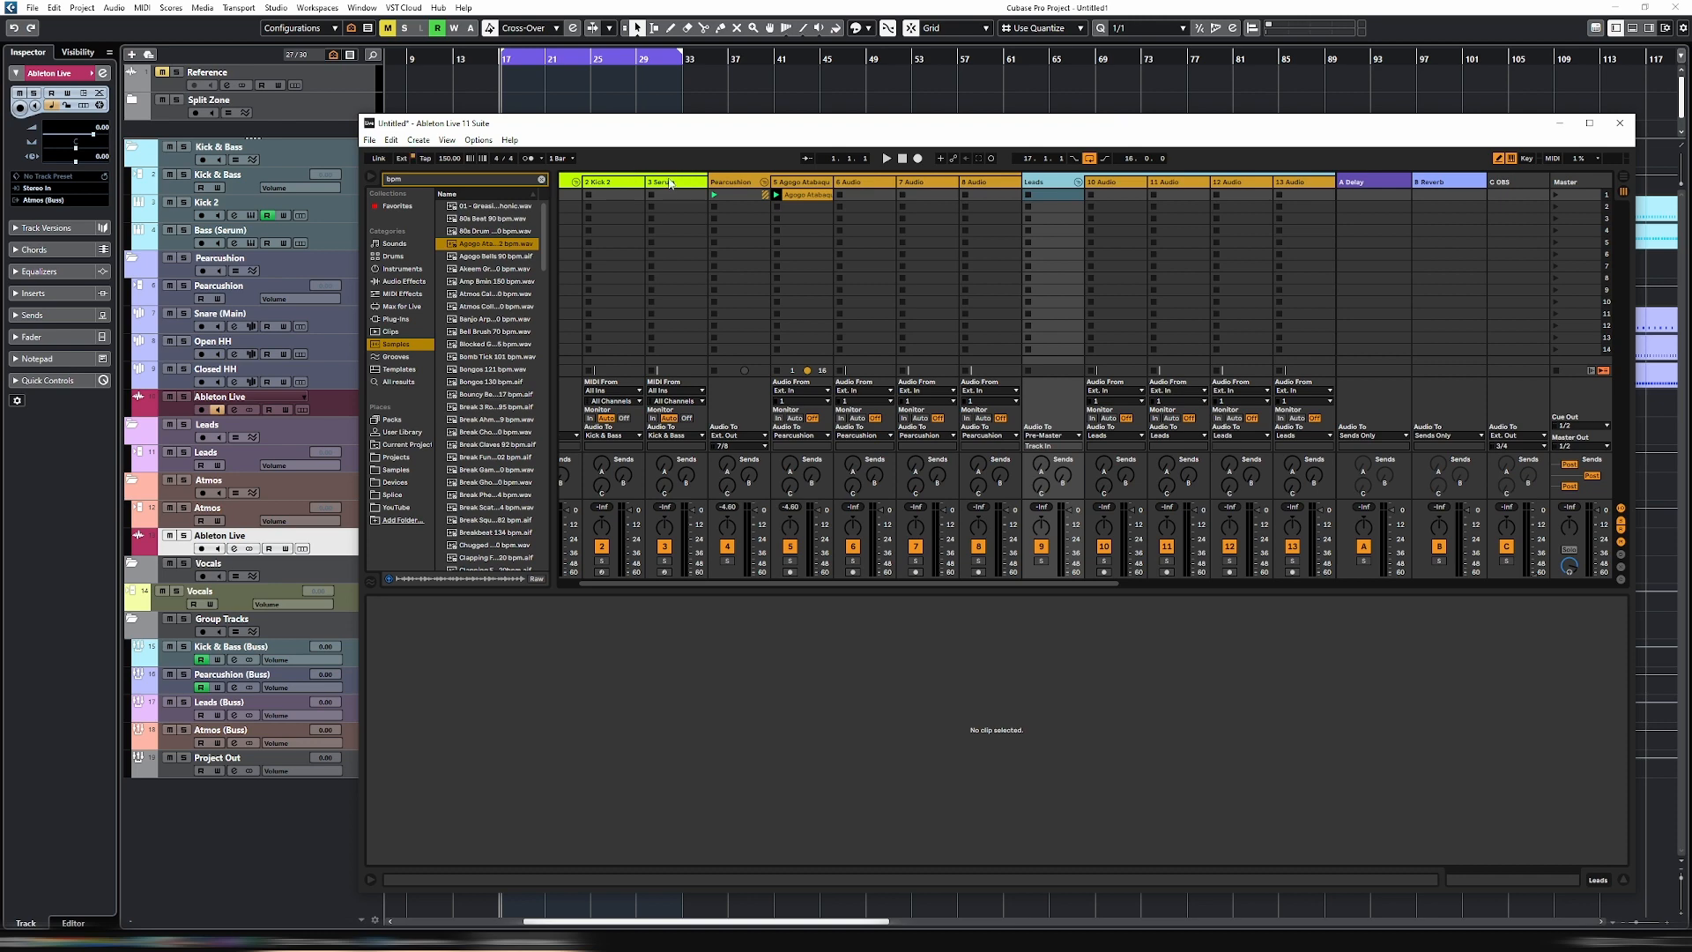
{"action": "left_click_drag", "start_coordinate": [743, 138], "coordinate": [704, 118]}
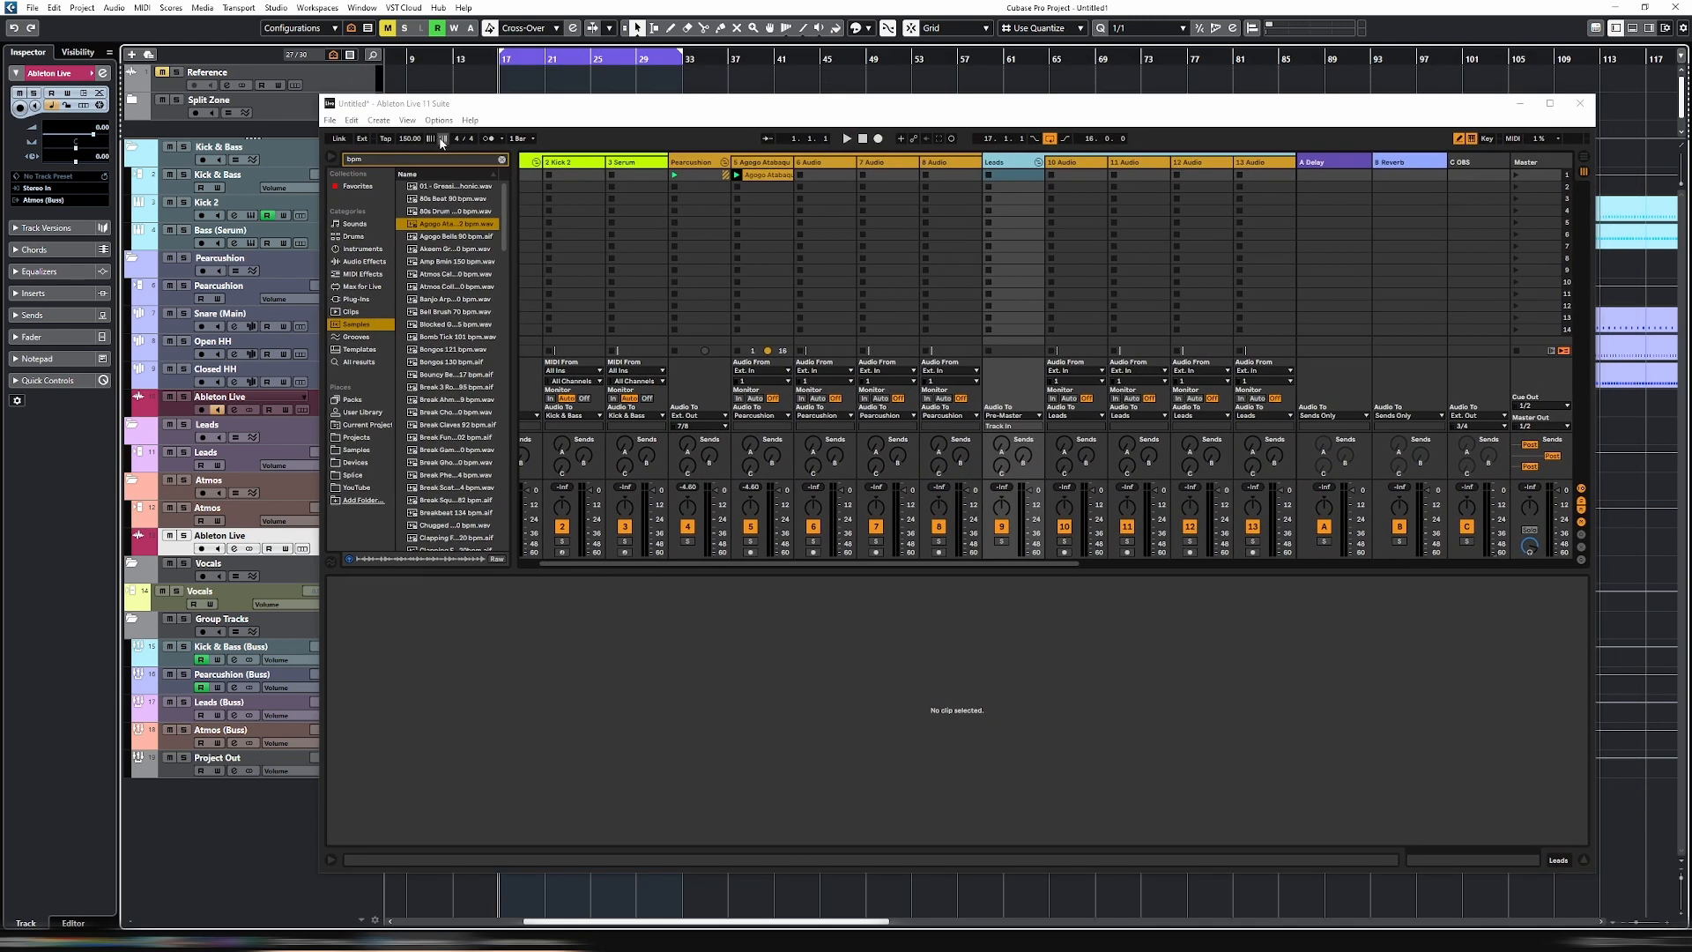
- Enable external sync in Ableton Live and start playback from Cubase
{"action": "left_click", "coordinate": [363, 140]}
{"action": "key", "text": "space"}
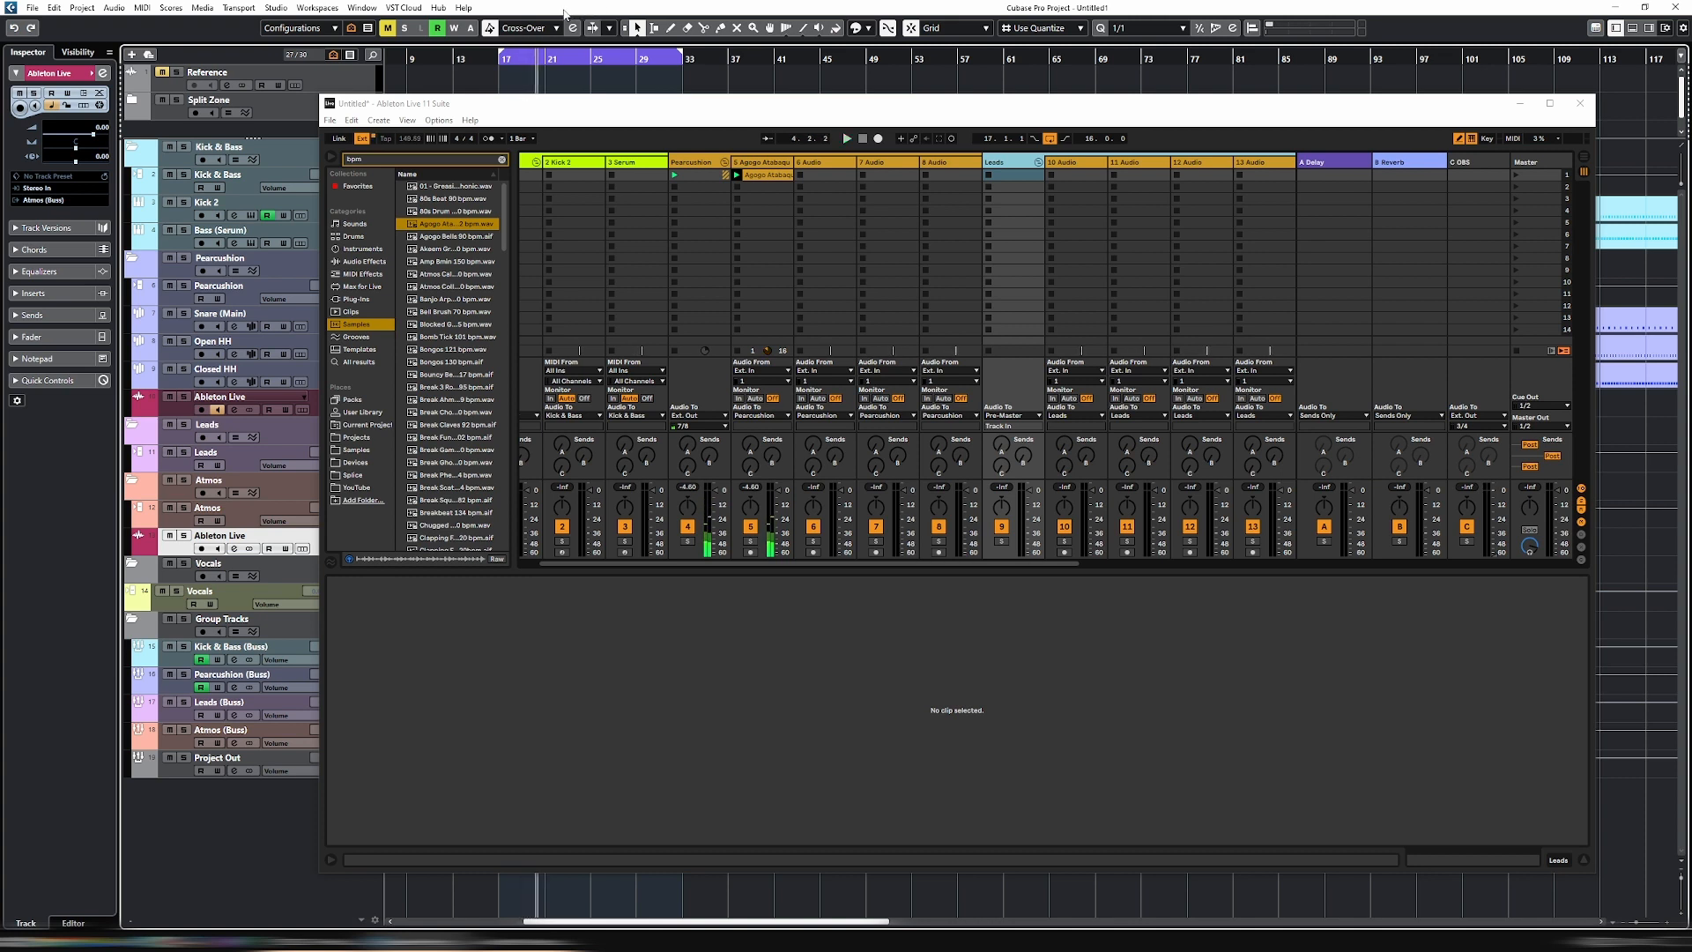
- Insert Pro-Q 3 on Cubase's Ableton Live track beneath Closed HH
{"action": "left_click", "coordinate": [227, 398]}
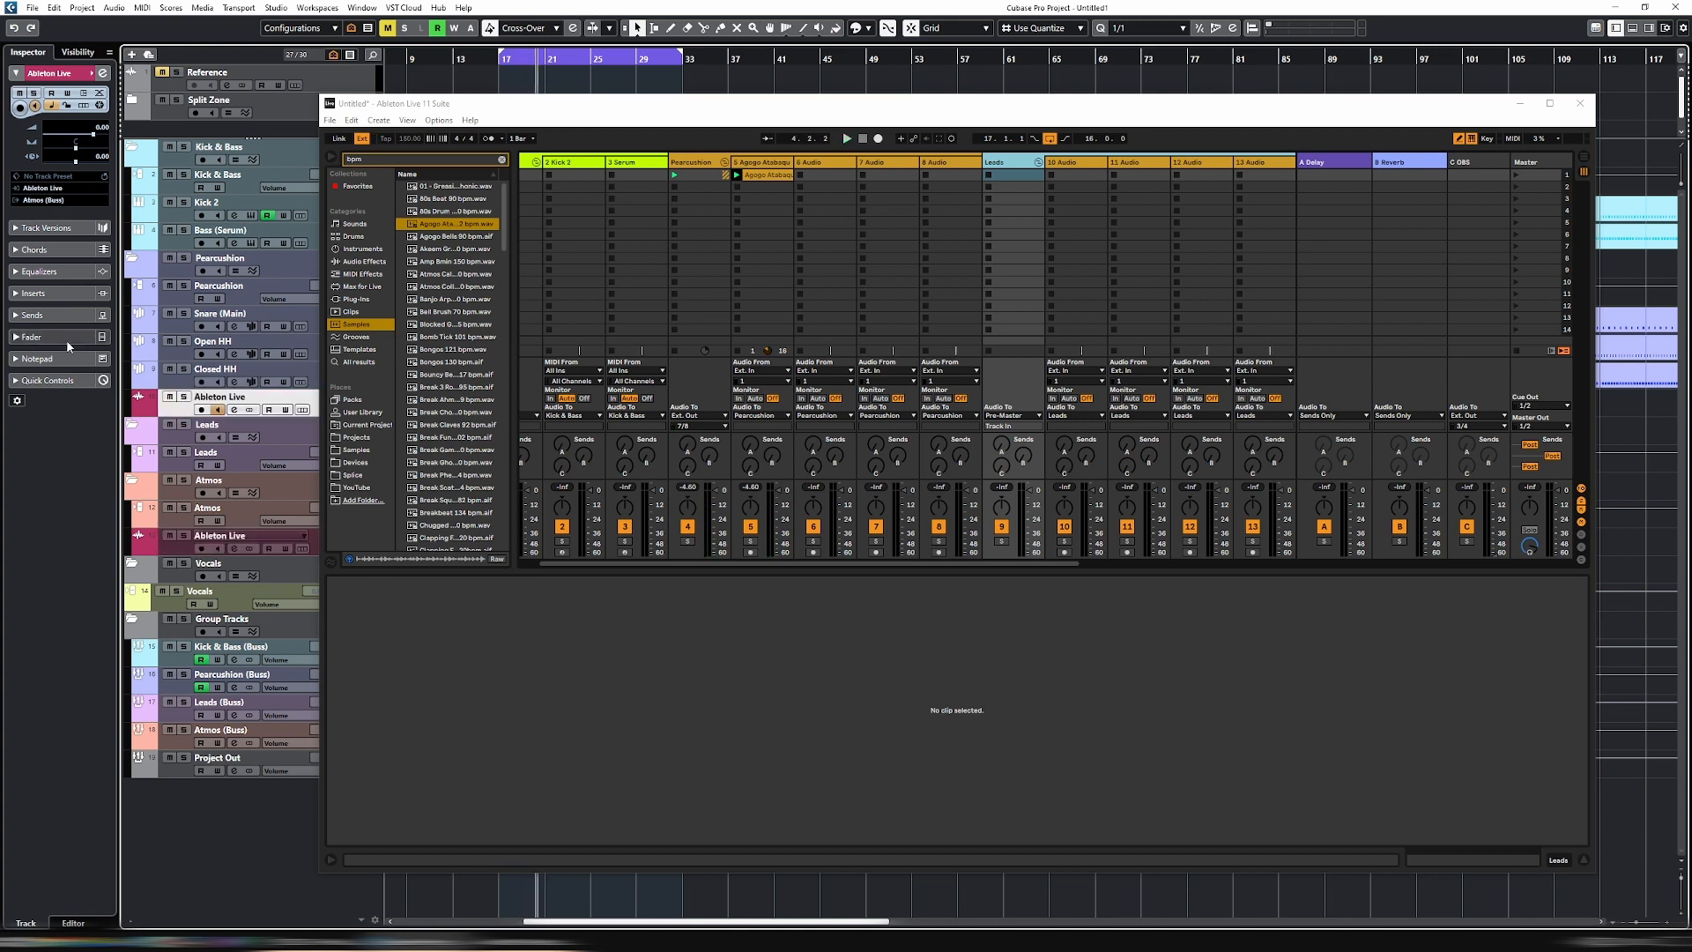
{"action": "left_click", "coordinate": [38, 294]}
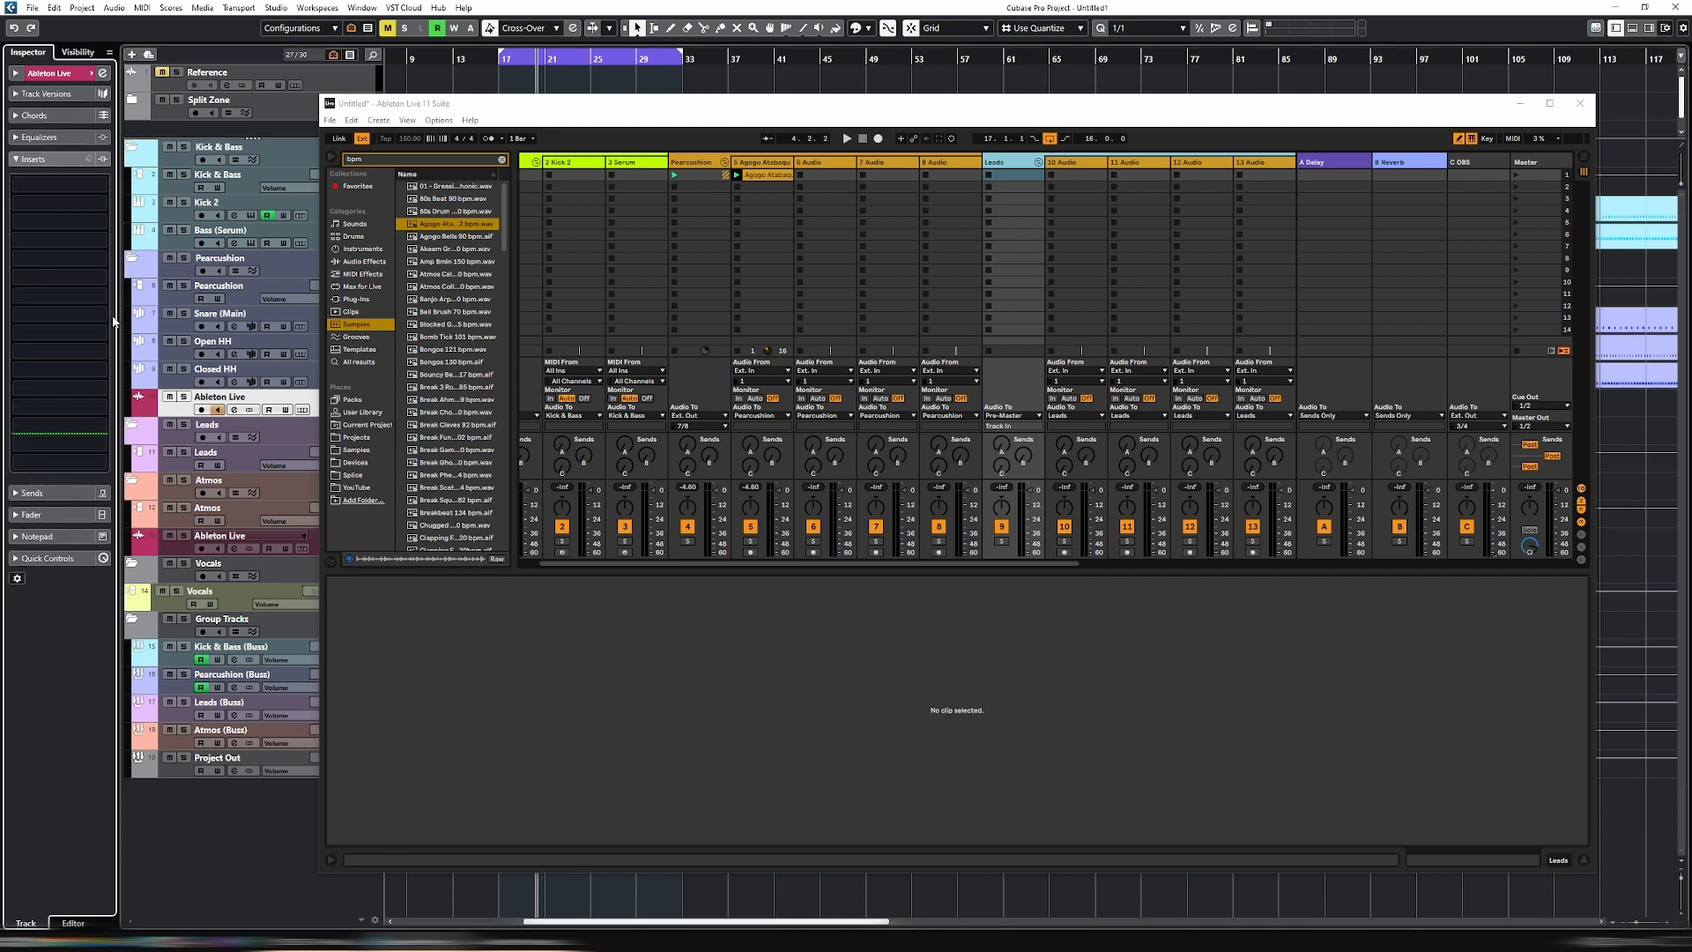
{"action": "left_click", "coordinate": [52, 223]}
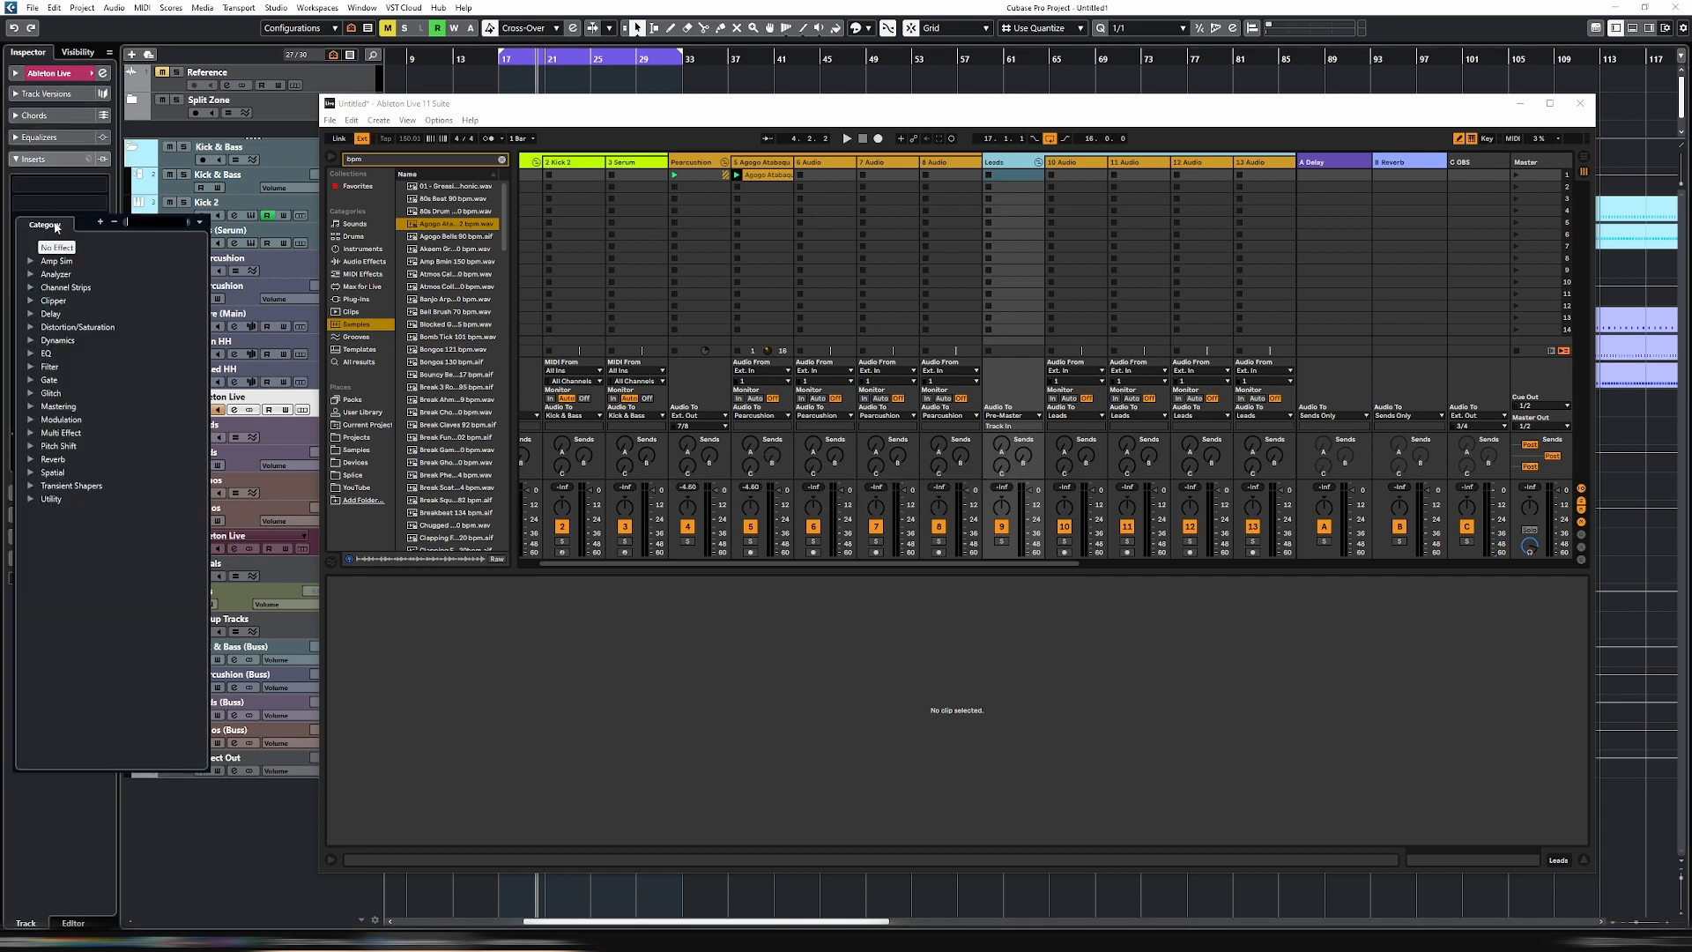
{"action": "type", "text": "pro"}
{"action": "left_click", "coordinate": [93, 355]}
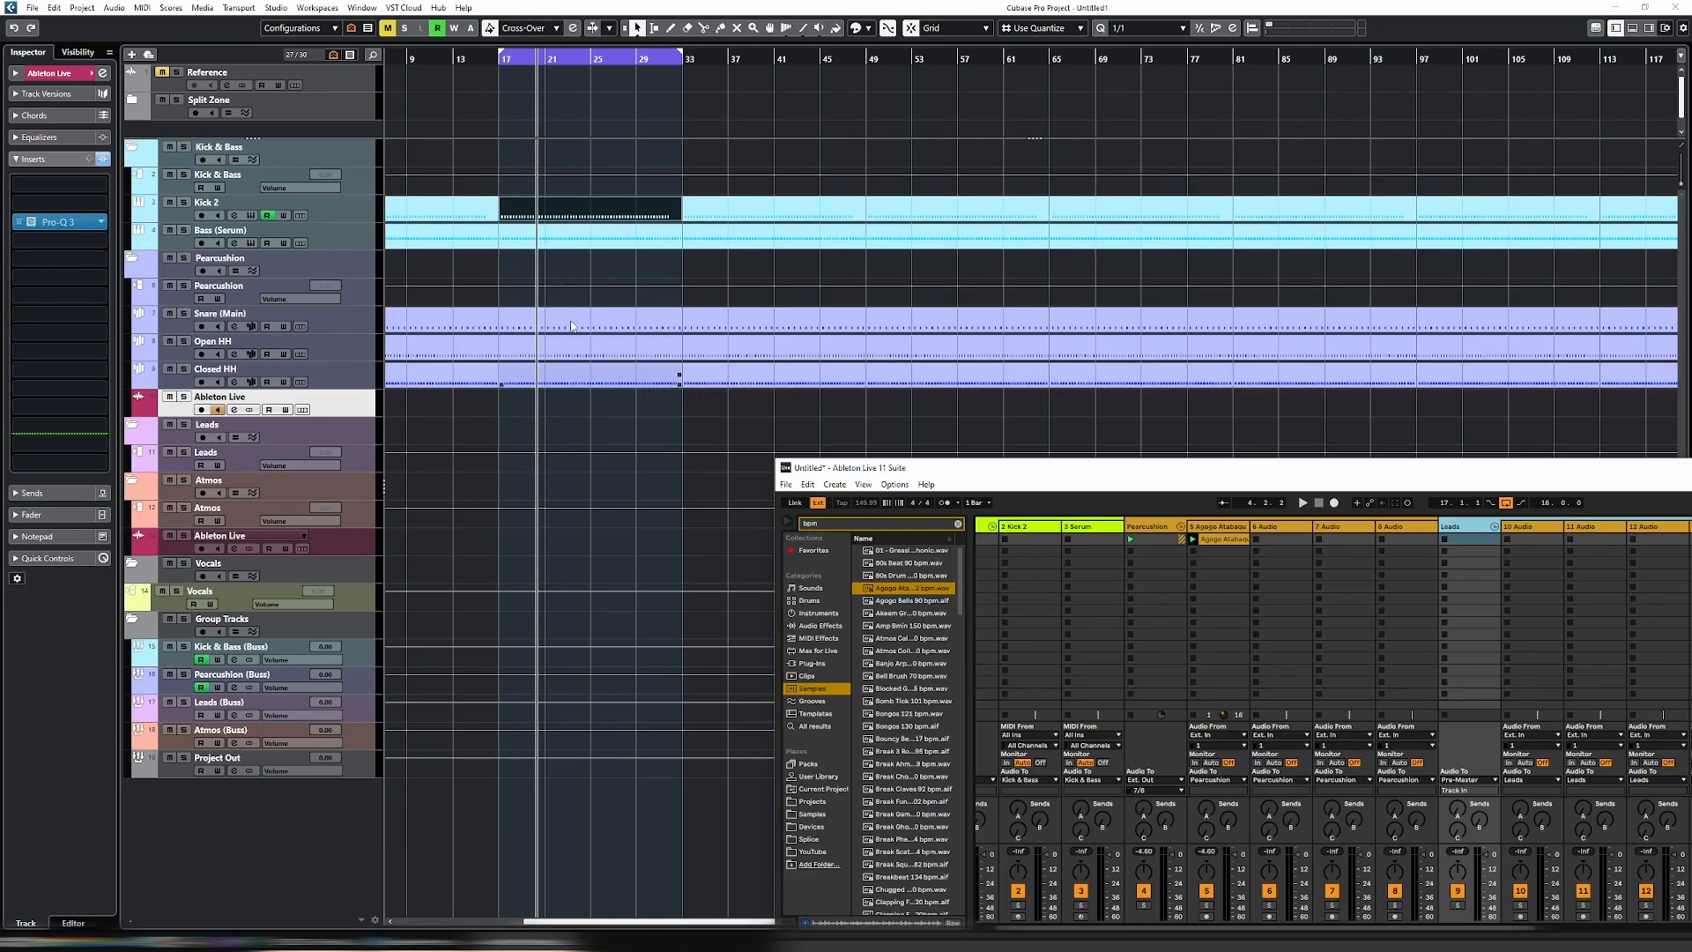
- Try a high-cut filter in Pro-Q 3 and sweep its frequency downward
{"action": "left_click", "coordinate": [633, 370]}
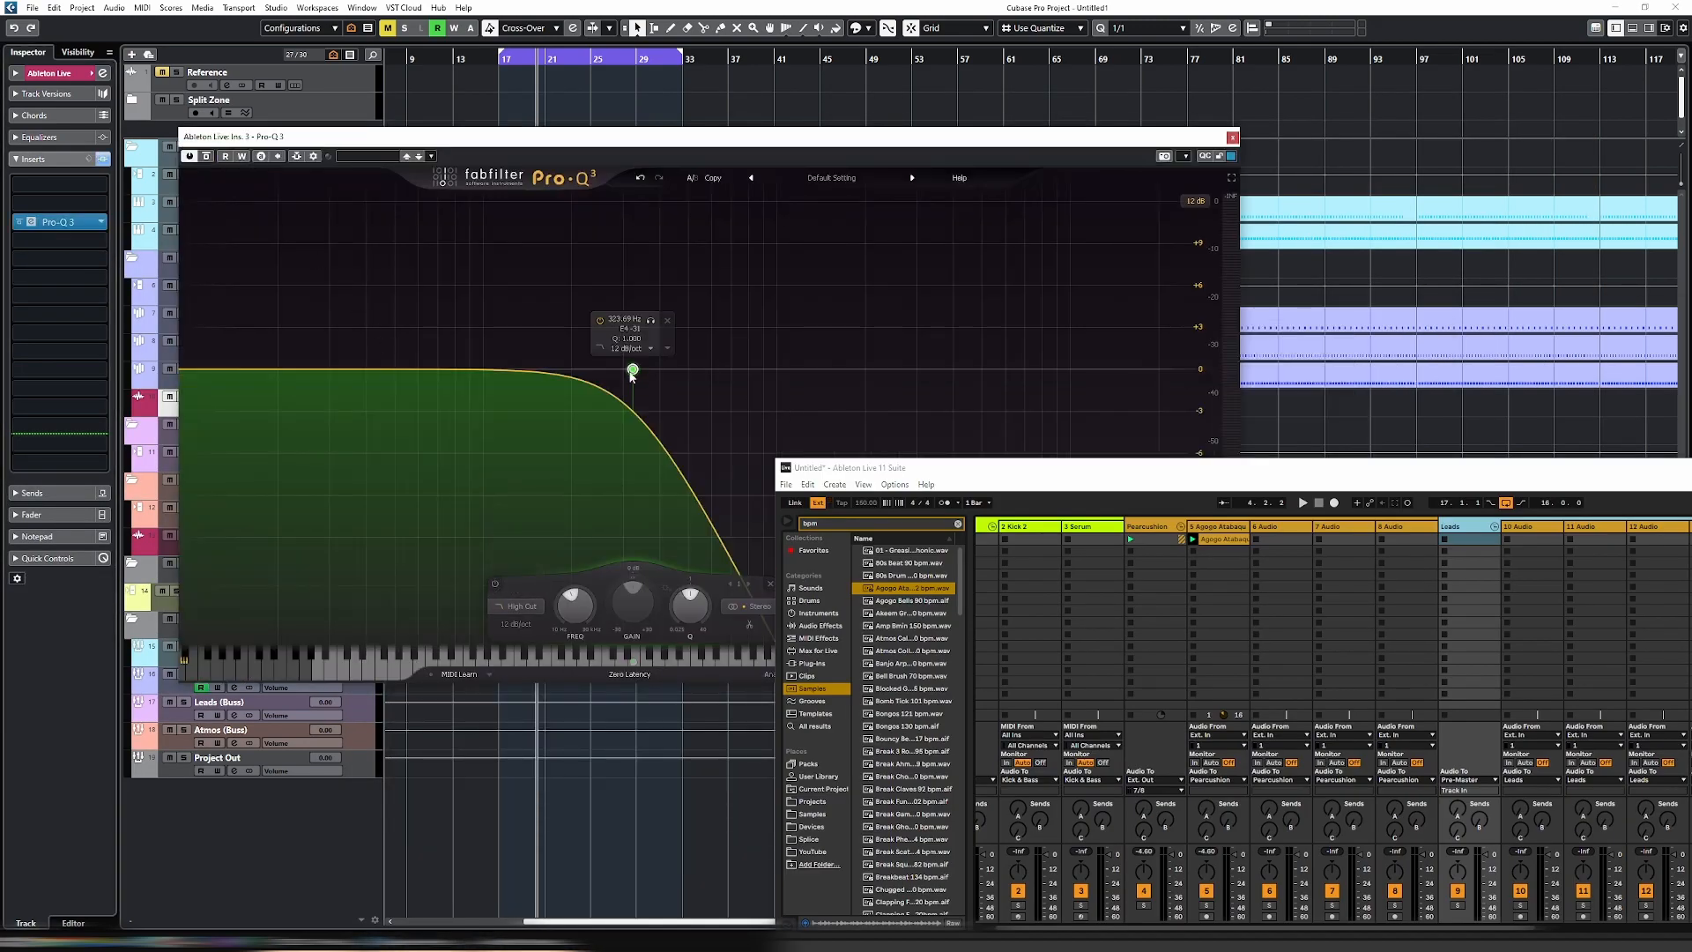
{"action": "left_click_drag", "start_coordinate": [632, 374], "coordinate": [463, 368]}
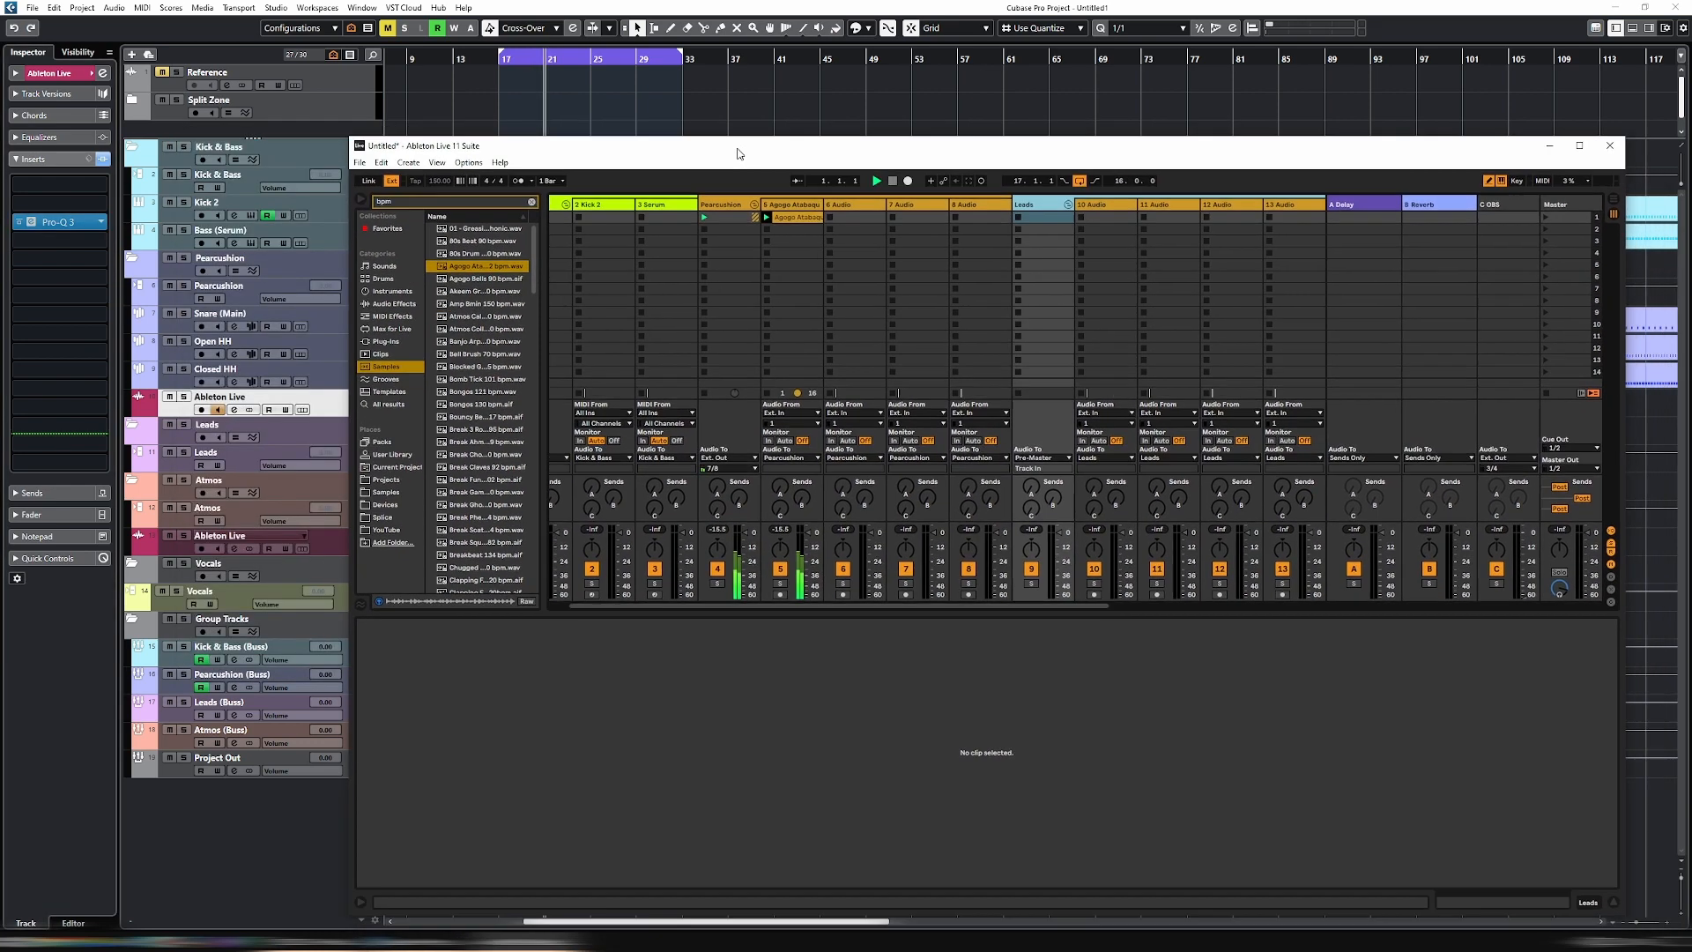
{"action": "left_click_drag", "start_coordinate": [739, 154], "coordinate": [726, 142]}
- Listen to the Pearcussion folder in solo in Cubase during playback, and release the solo
{"action": "left_click", "coordinate": [184, 256]}
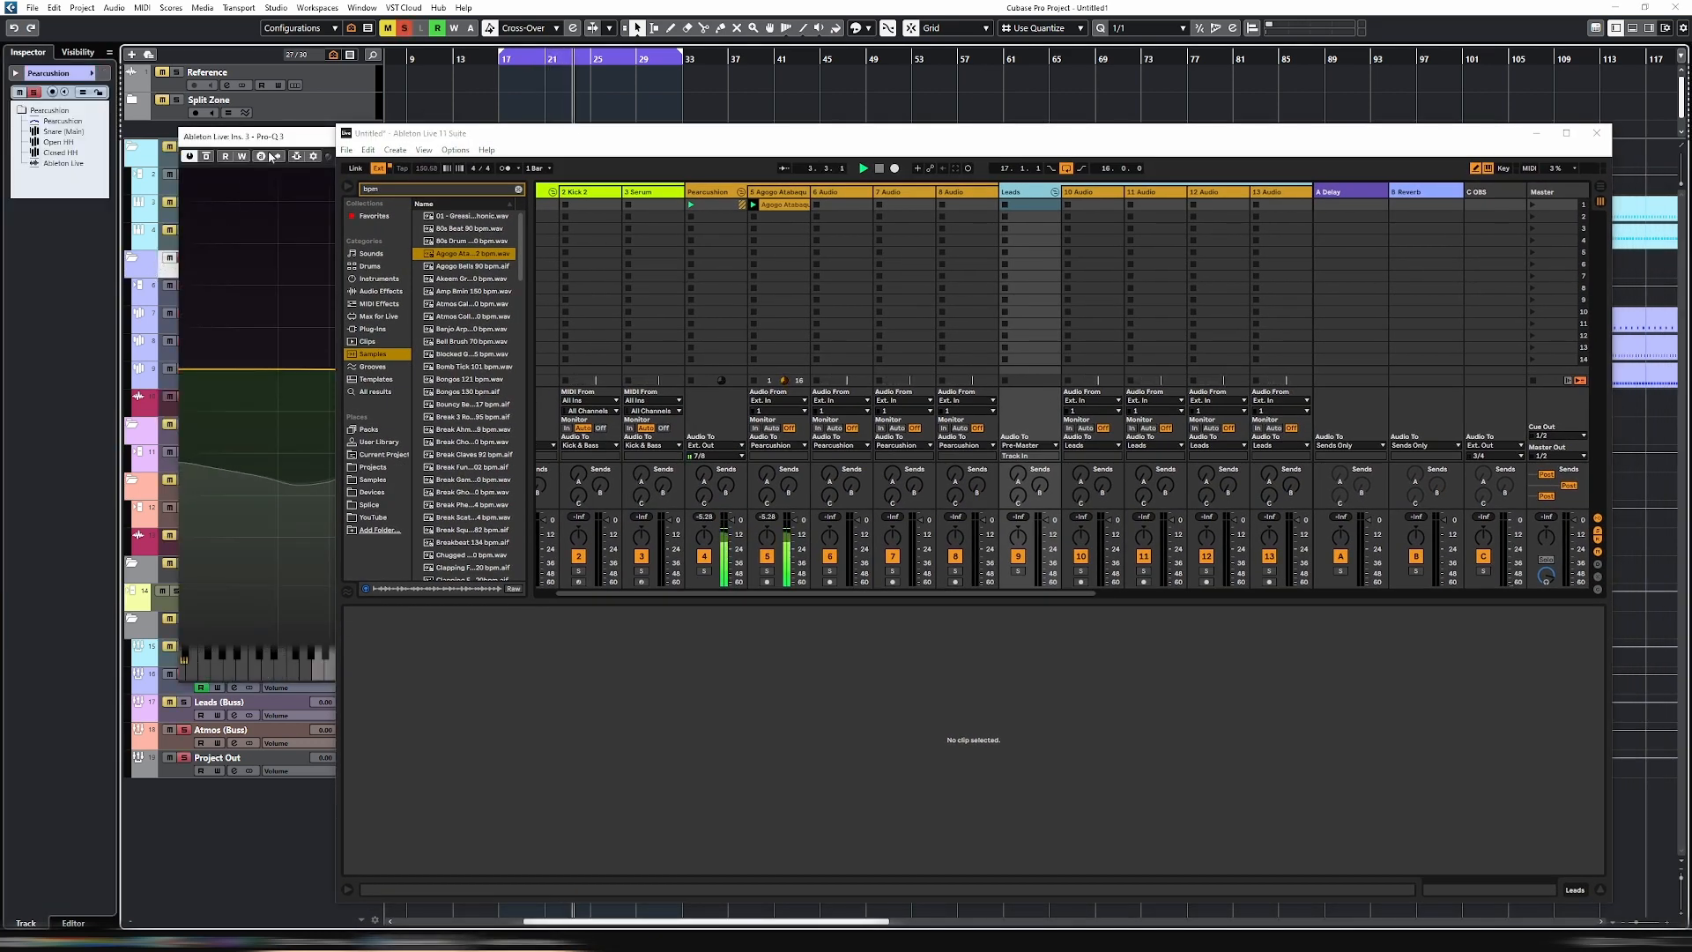
{"action": "left_click_drag", "start_coordinate": [243, 137], "coordinate": [224, 303]}
{"action": "left_click_drag", "start_coordinate": [820, 139], "coordinate": [939, 350]}
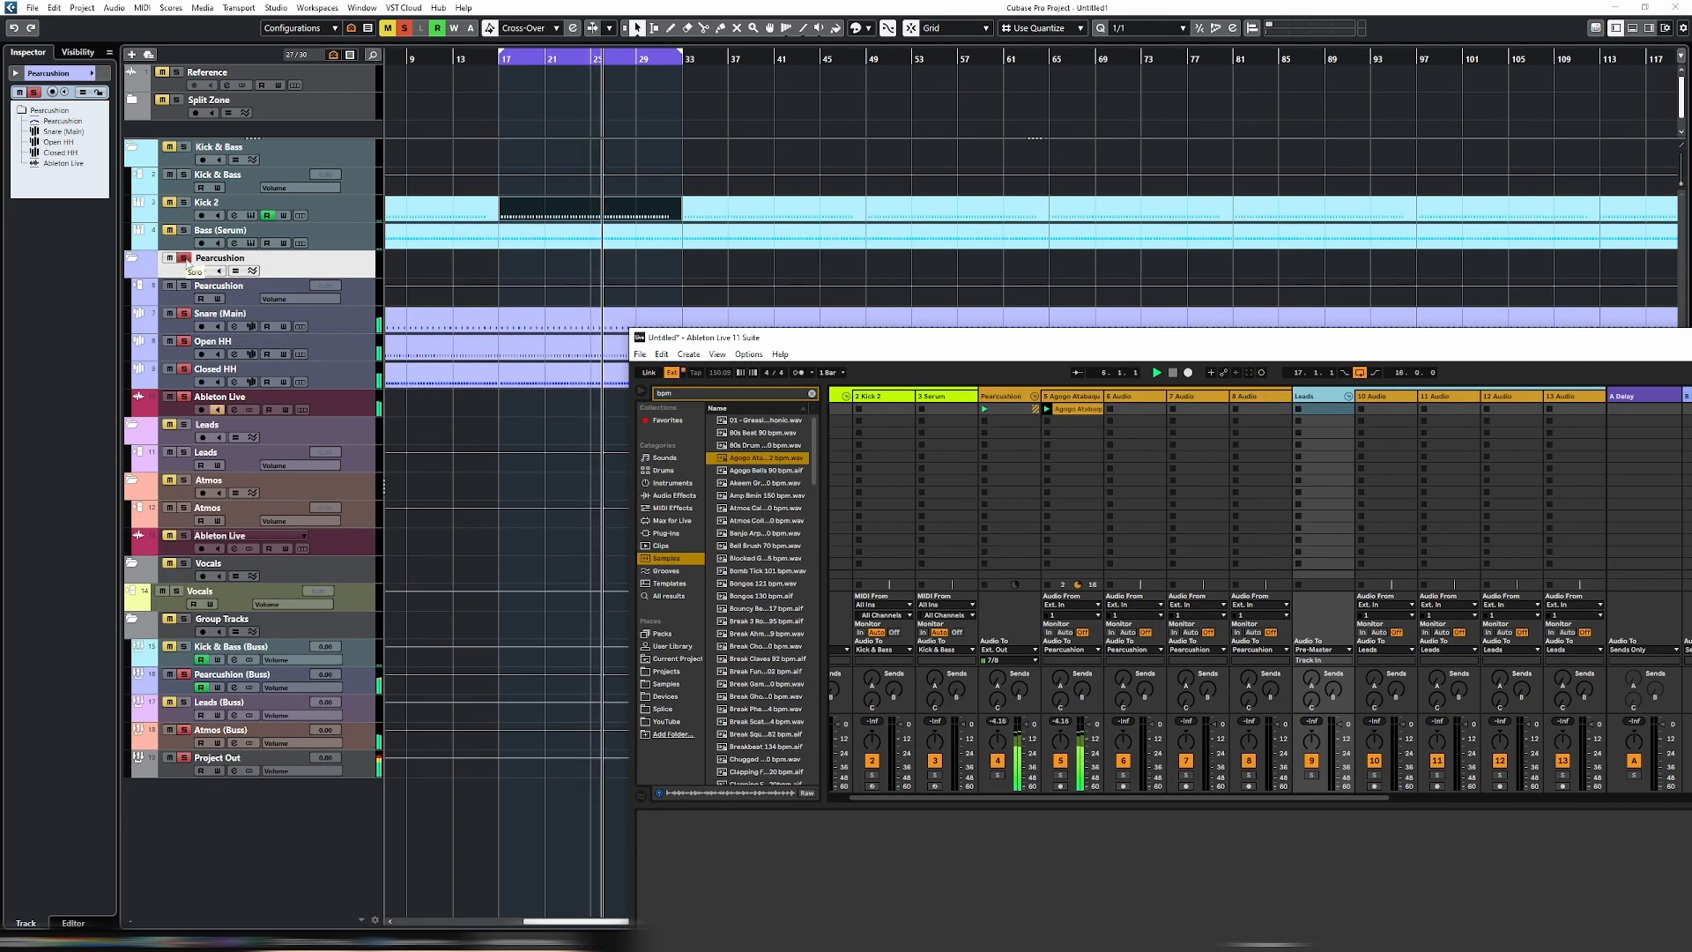
{"action": "left_click", "coordinate": [184, 258]}
- Boost a bell band toward the high frequencies in Pro-Q 3 and bring the Ableton Live window back into view
{"action": "left_click_drag", "start_coordinate": [280, 308], "coordinate": [361, 124]}
{"action": "left_click_drag", "start_coordinate": [553, 350], "coordinate": [842, 230]}
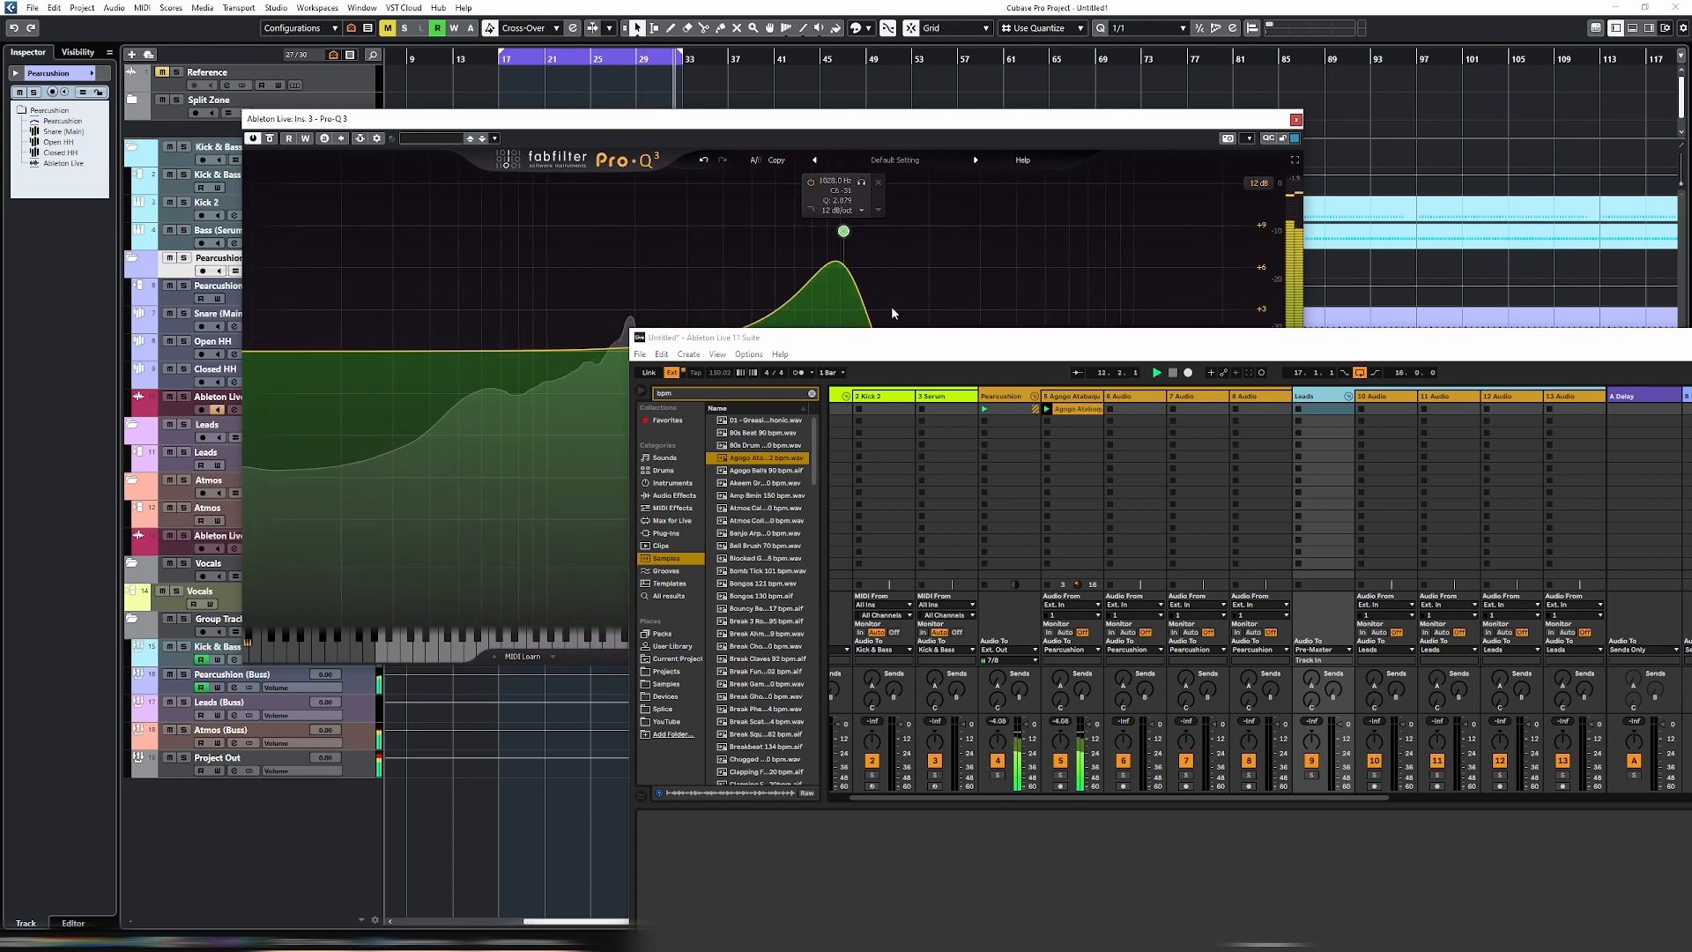
{"action": "left_click_drag", "start_coordinate": [891, 340], "coordinate": [693, 343]}
{"action": "left_click_drag", "start_coordinate": [1047, 346], "coordinate": [867, 139]}
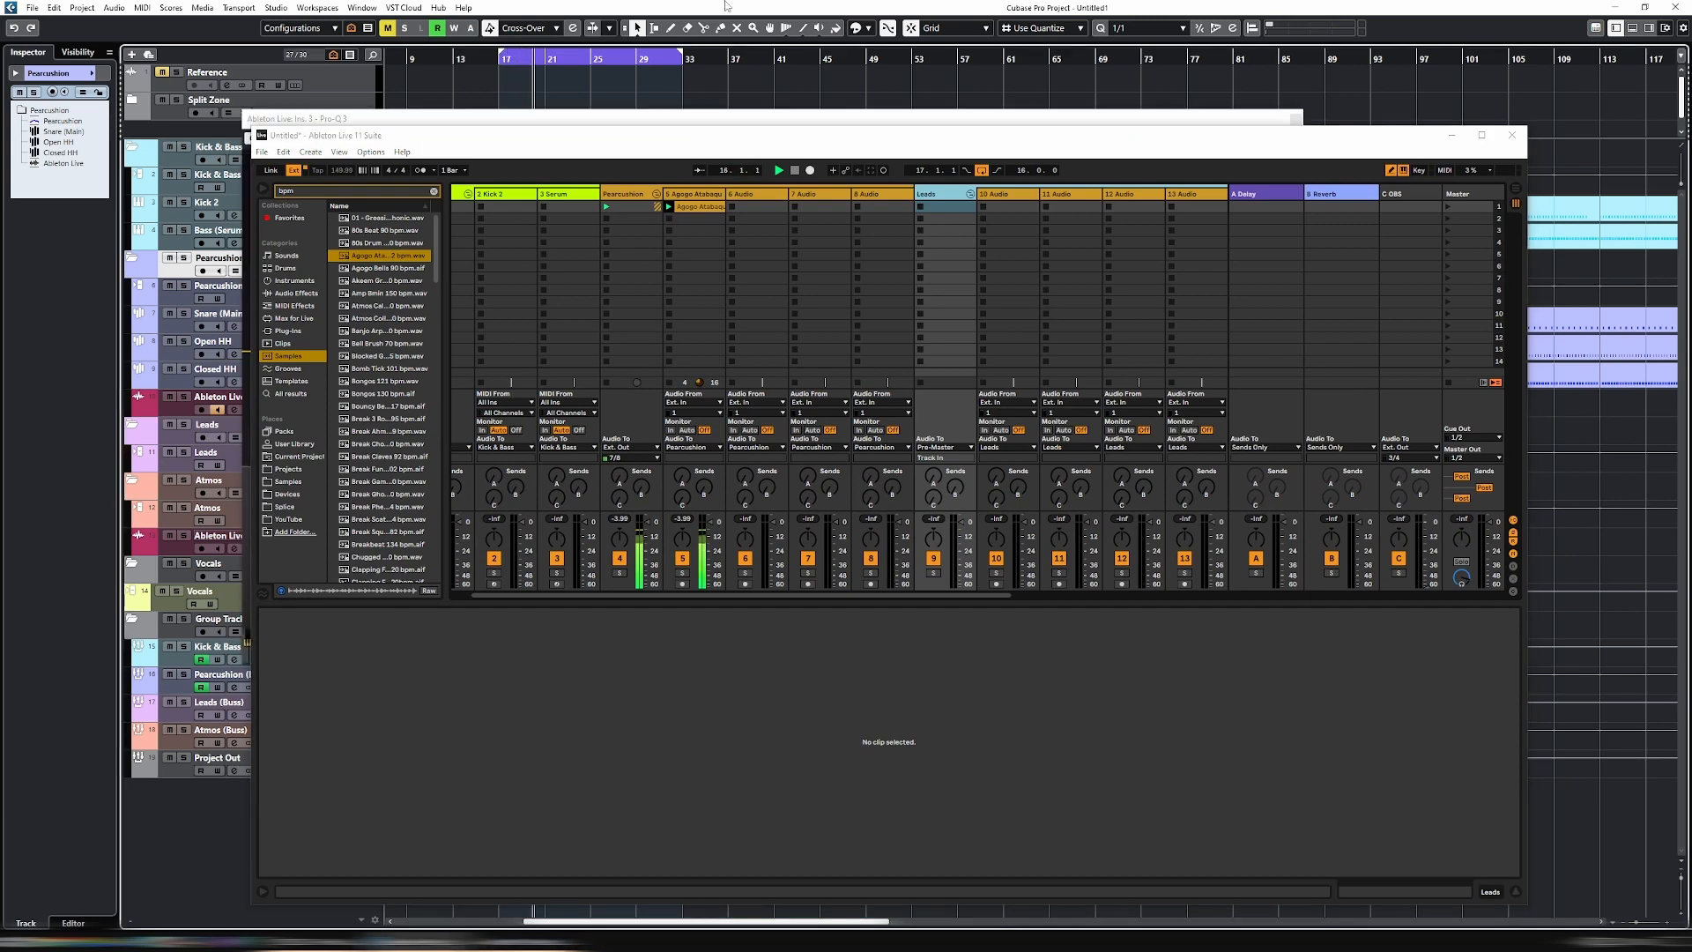
{"action": "mouse_move", "coordinate": [742, 142]}
{"action": "left_mouse_down"}
{"action": "mouse_move", "coordinate": [808, 185]}
{"action": "mouse_move", "coordinate": [756, 127]}
{"action": "left_mouse_up"}
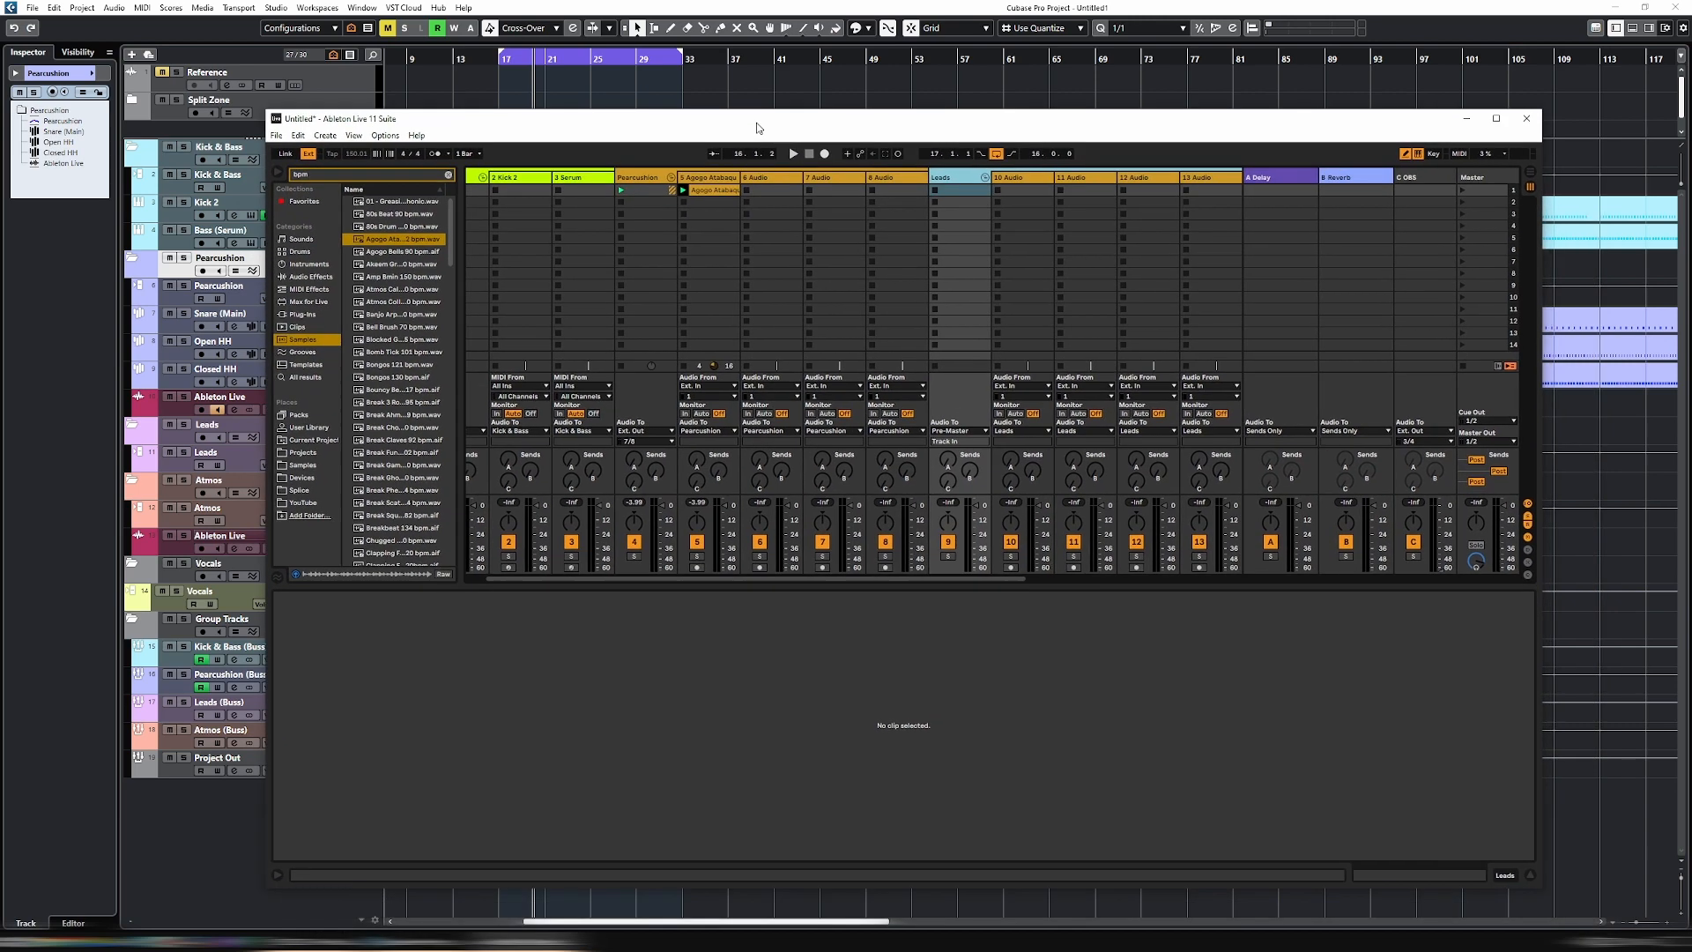
- Load the VST3 version of Blue Cat's Connector onto the Pearcussion group in Ableton Live
{"action": "left_click", "coordinate": [214, 411]}
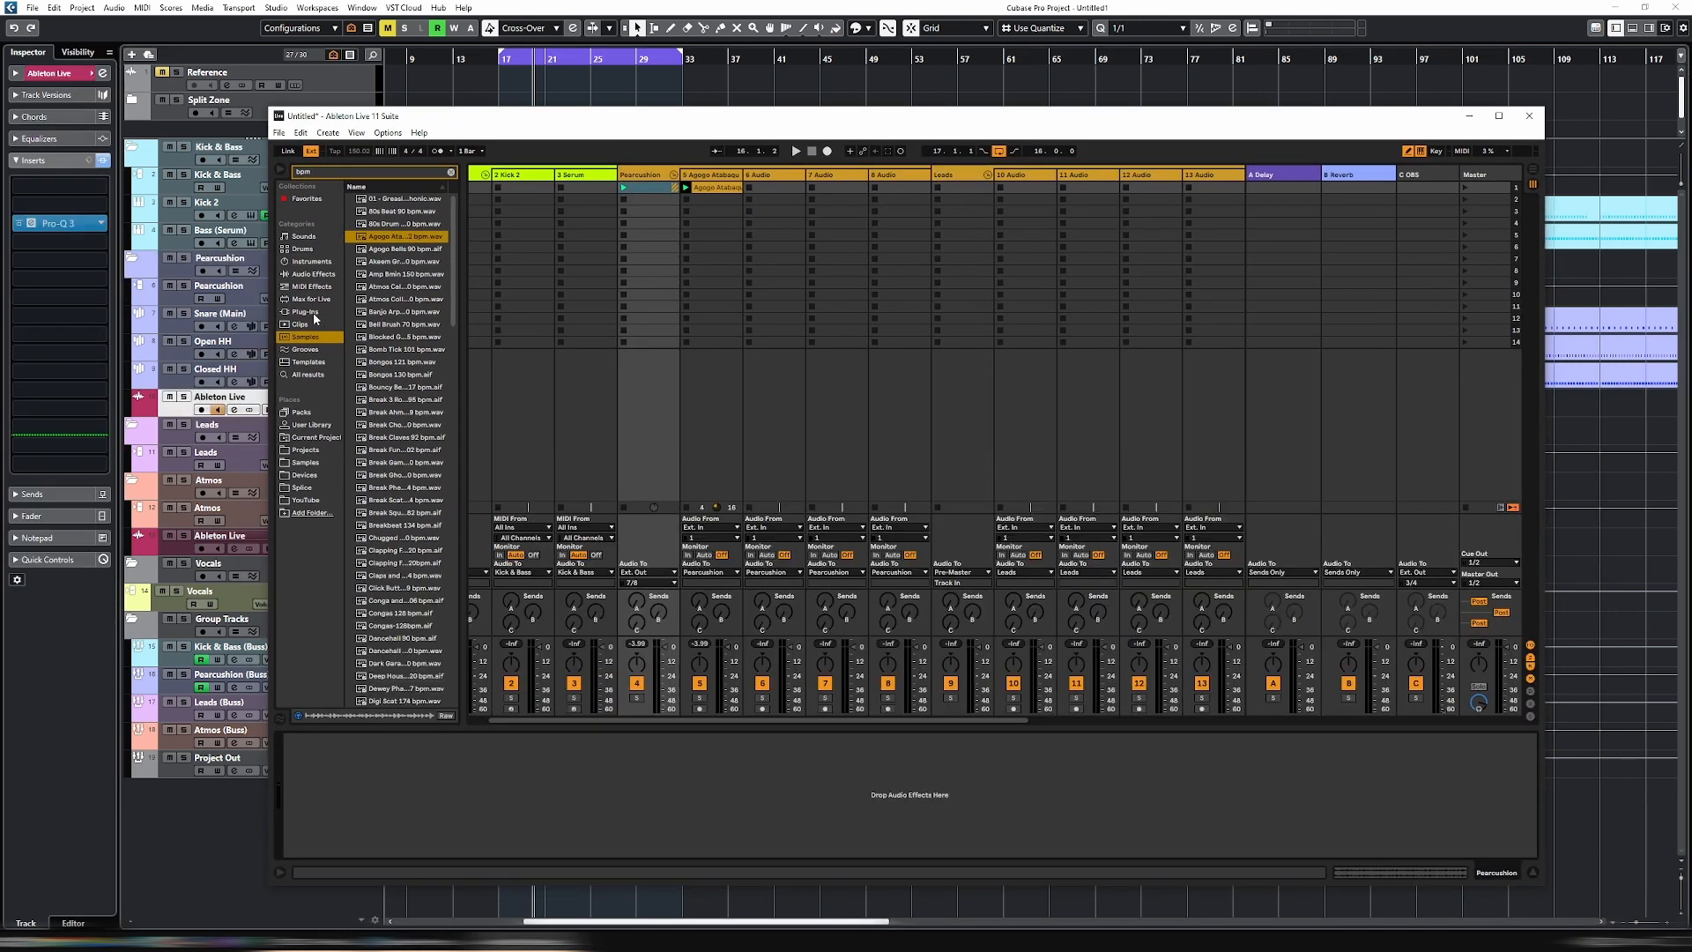
{"action": "left_click", "coordinate": [310, 314]}
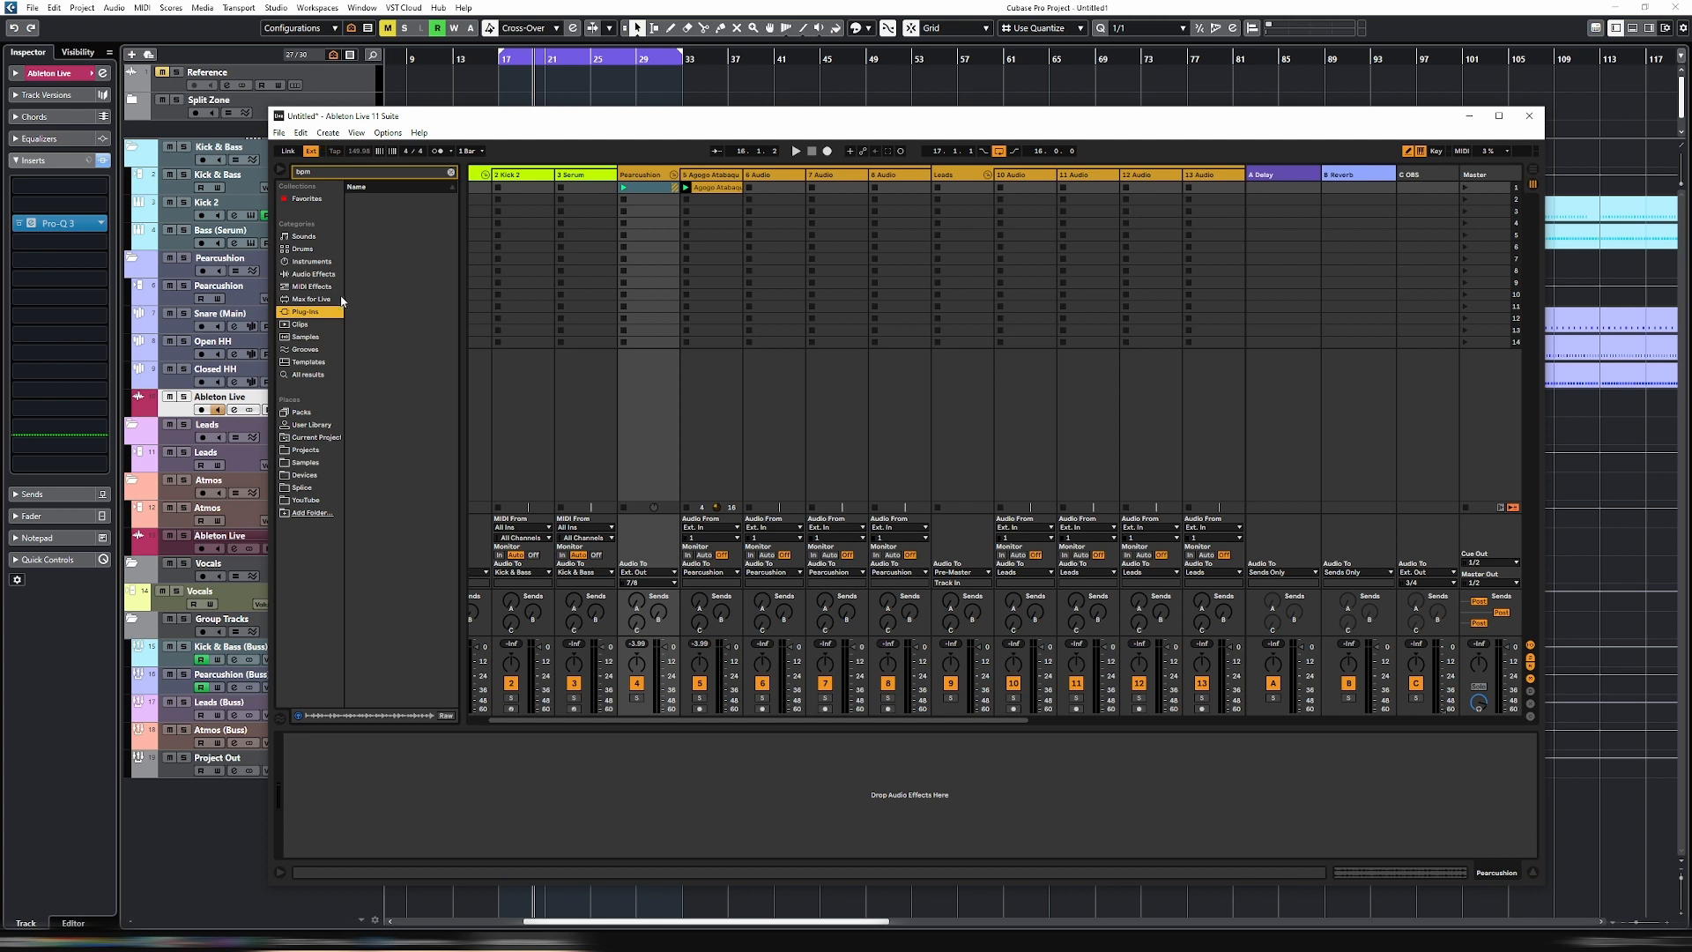
{"action": "left_click", "coordinate": [450, 172]}
{"action": "left_click", "coordinate": [353, 212]}
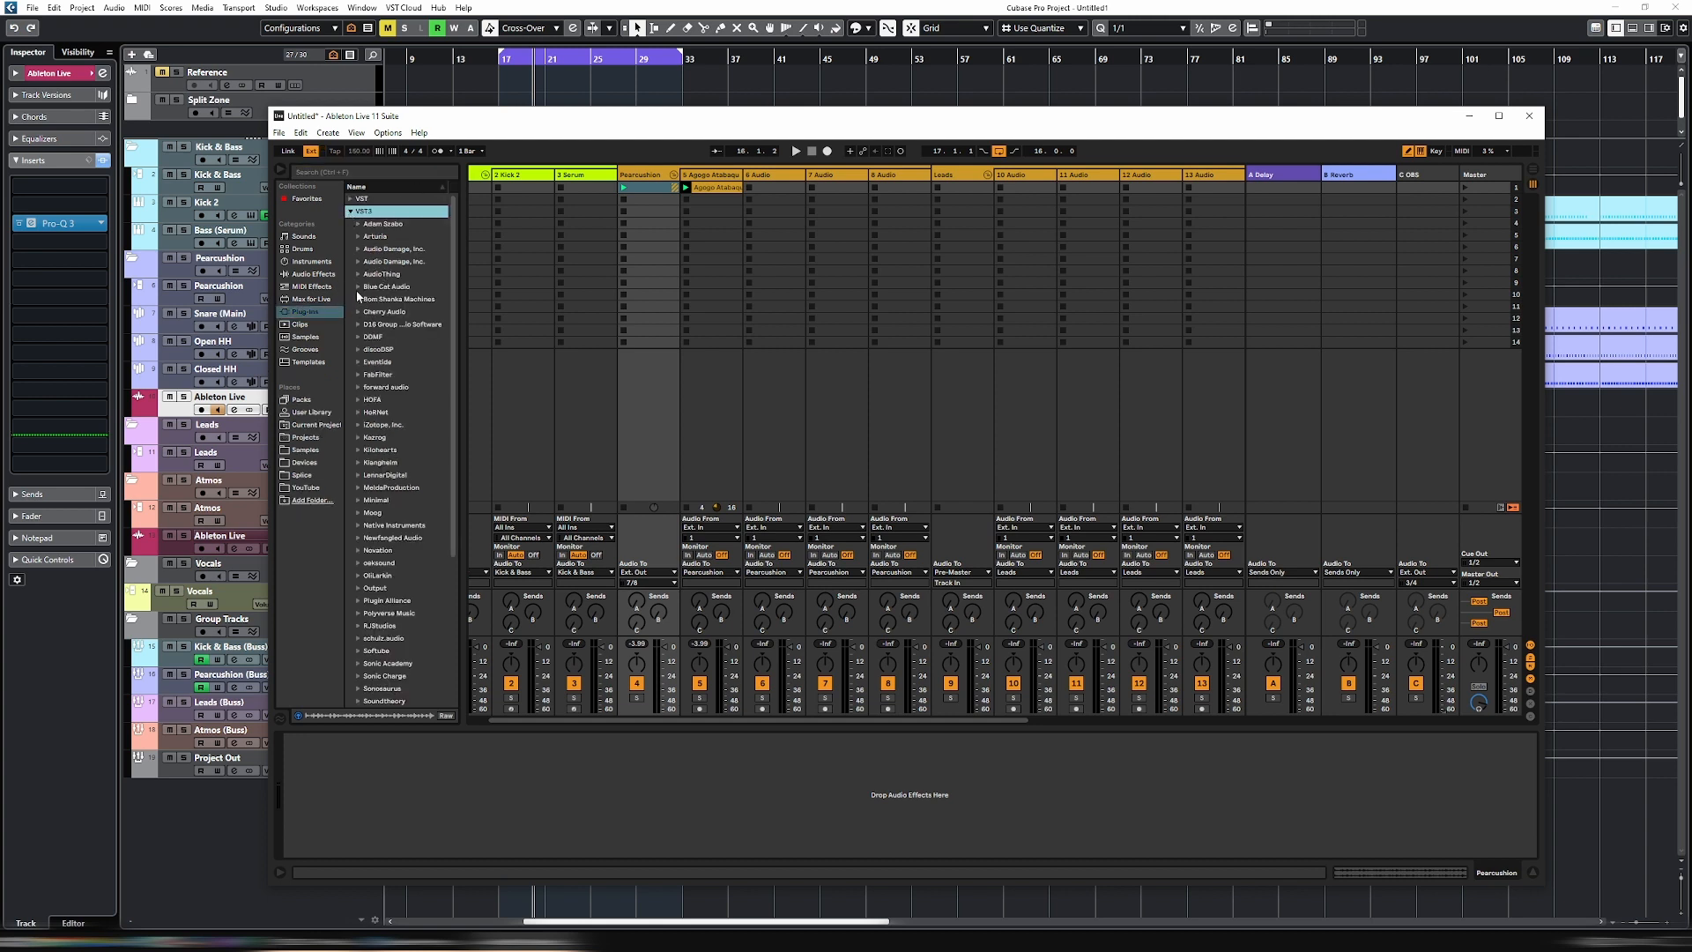
{"action": "left_click", "coordinate": [358, 287]}
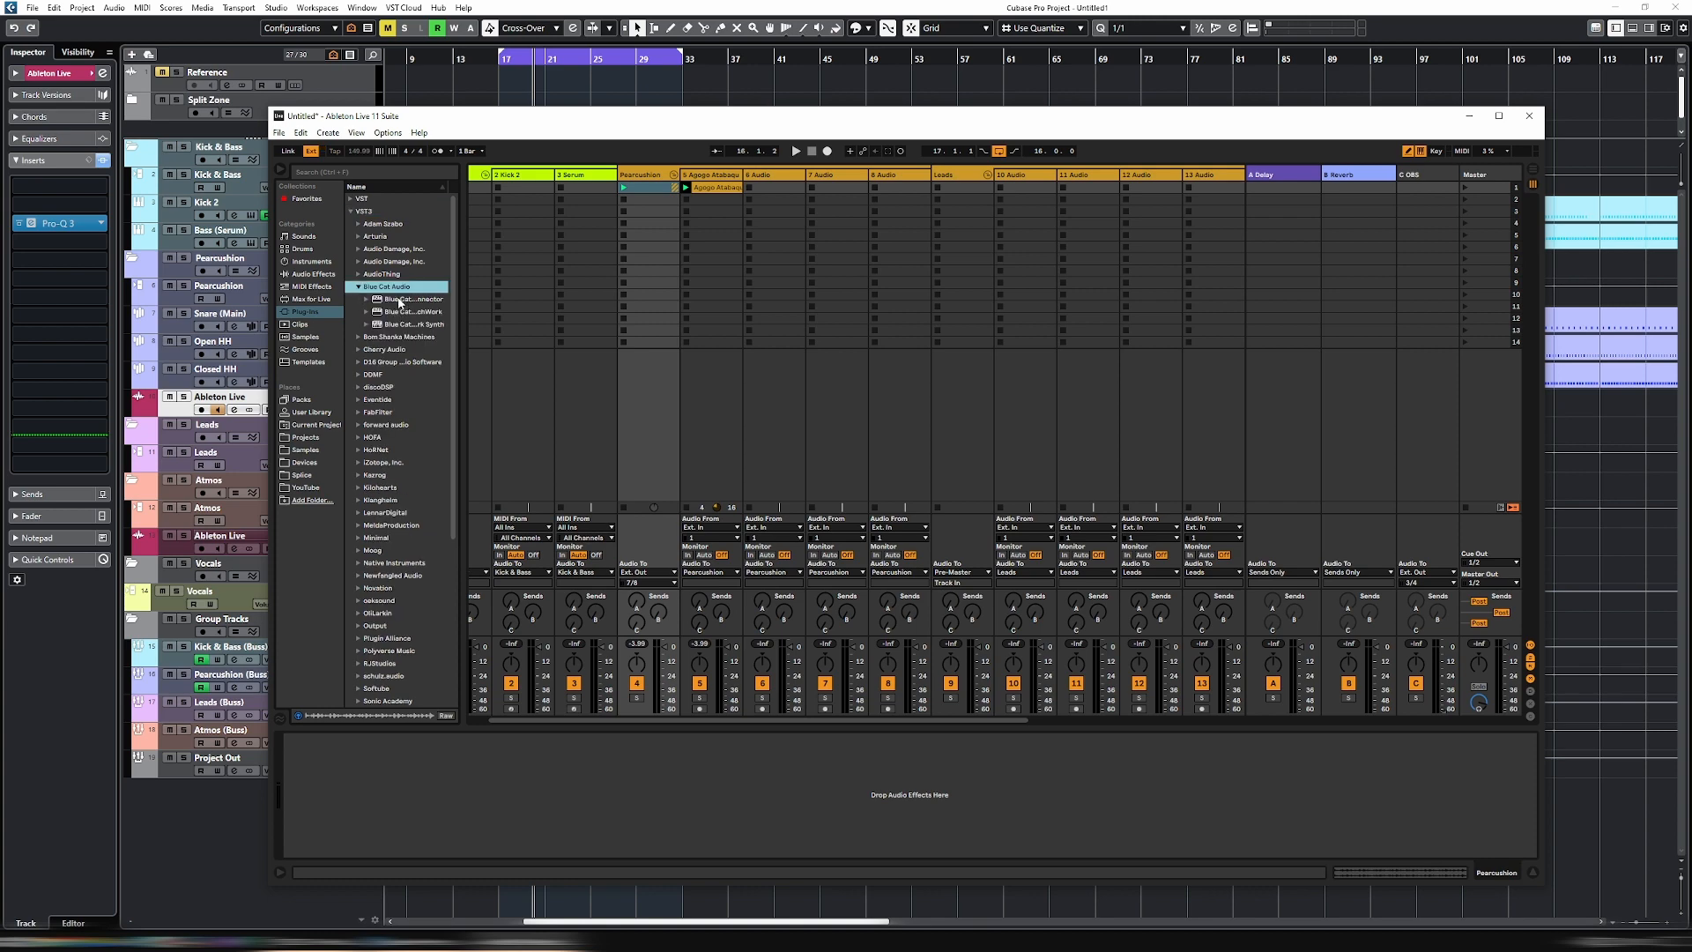
{"action": "left_click", "coordinate": [399, 299]}
{"action": "double_click", "coordinate": [398, 298]}
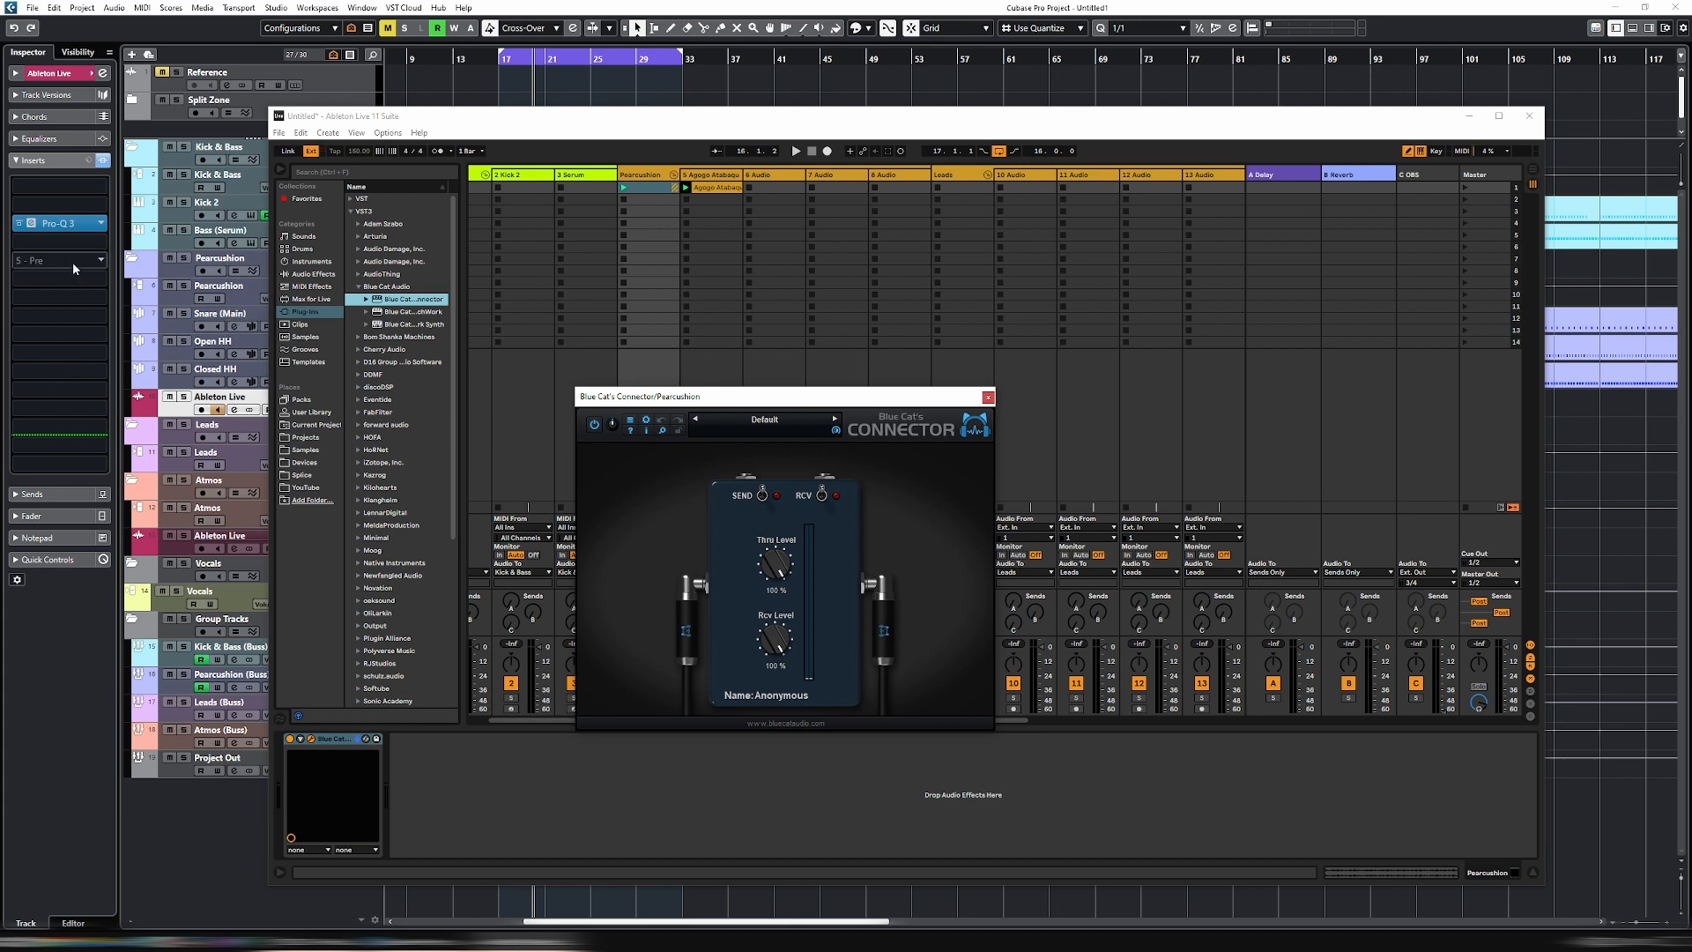
- Insert Blue Cat's Connector ahead of Pro-Q 3 on Cubase's Ableton Live track
{"action": "left_click", "coordinate": [61, 209]}
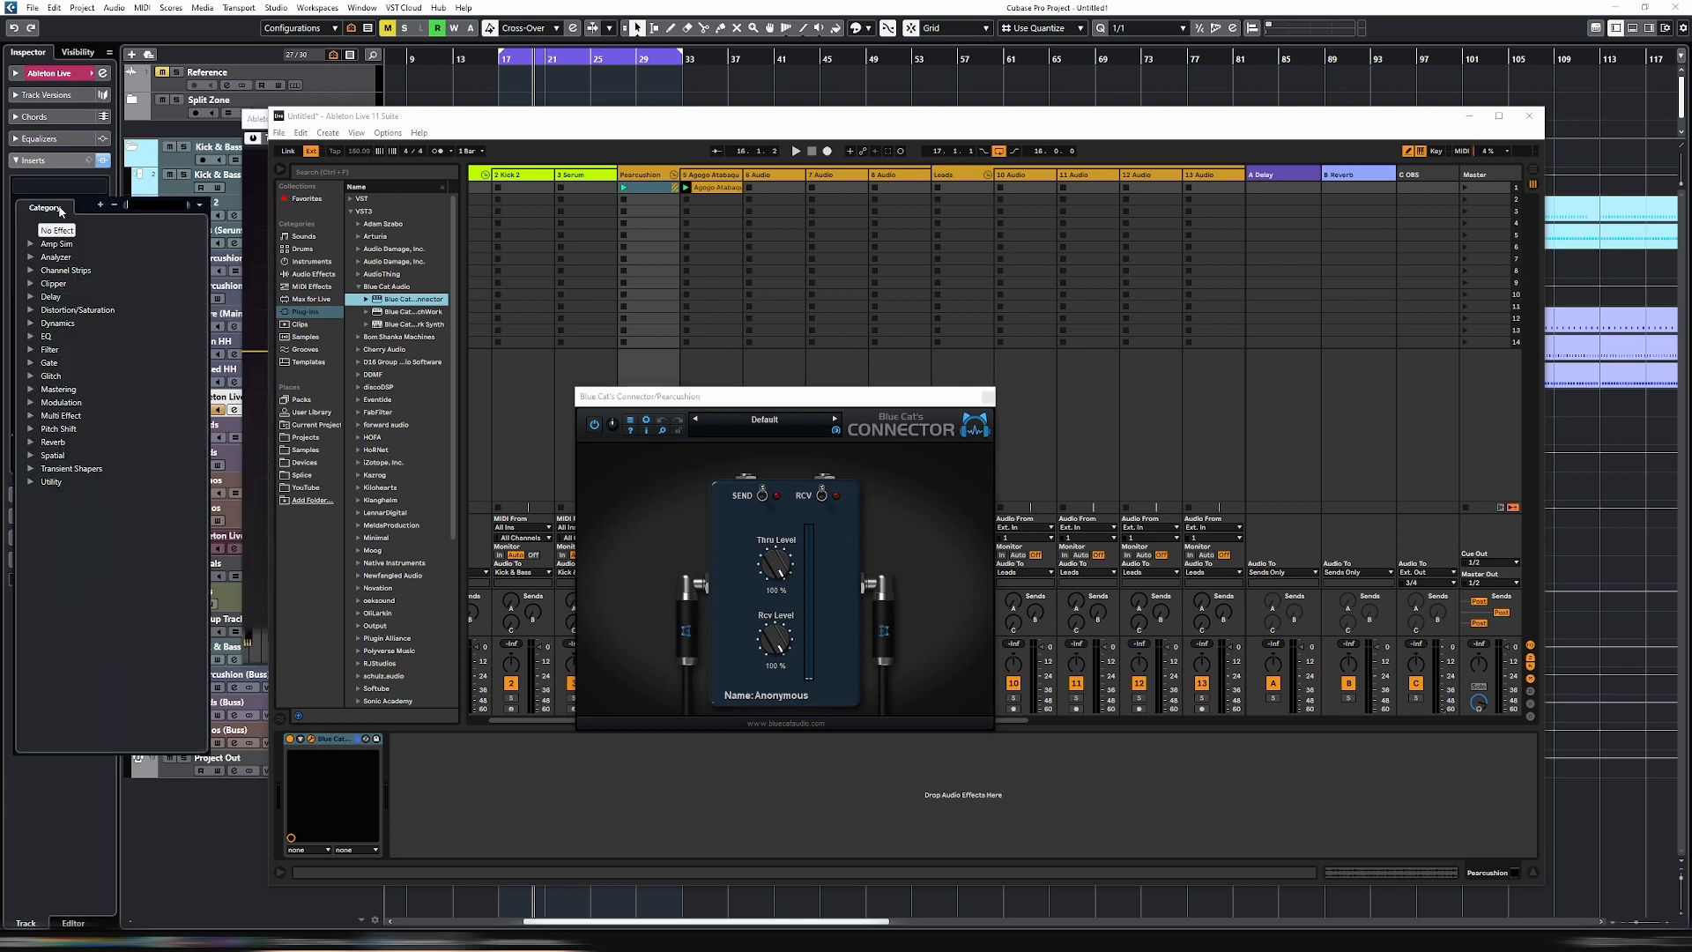
{"action": "key", "text": "Escape"}
{"action": "left_click_drag", "start_coordinate": [423, 116], "coordinate": [860, 163]}
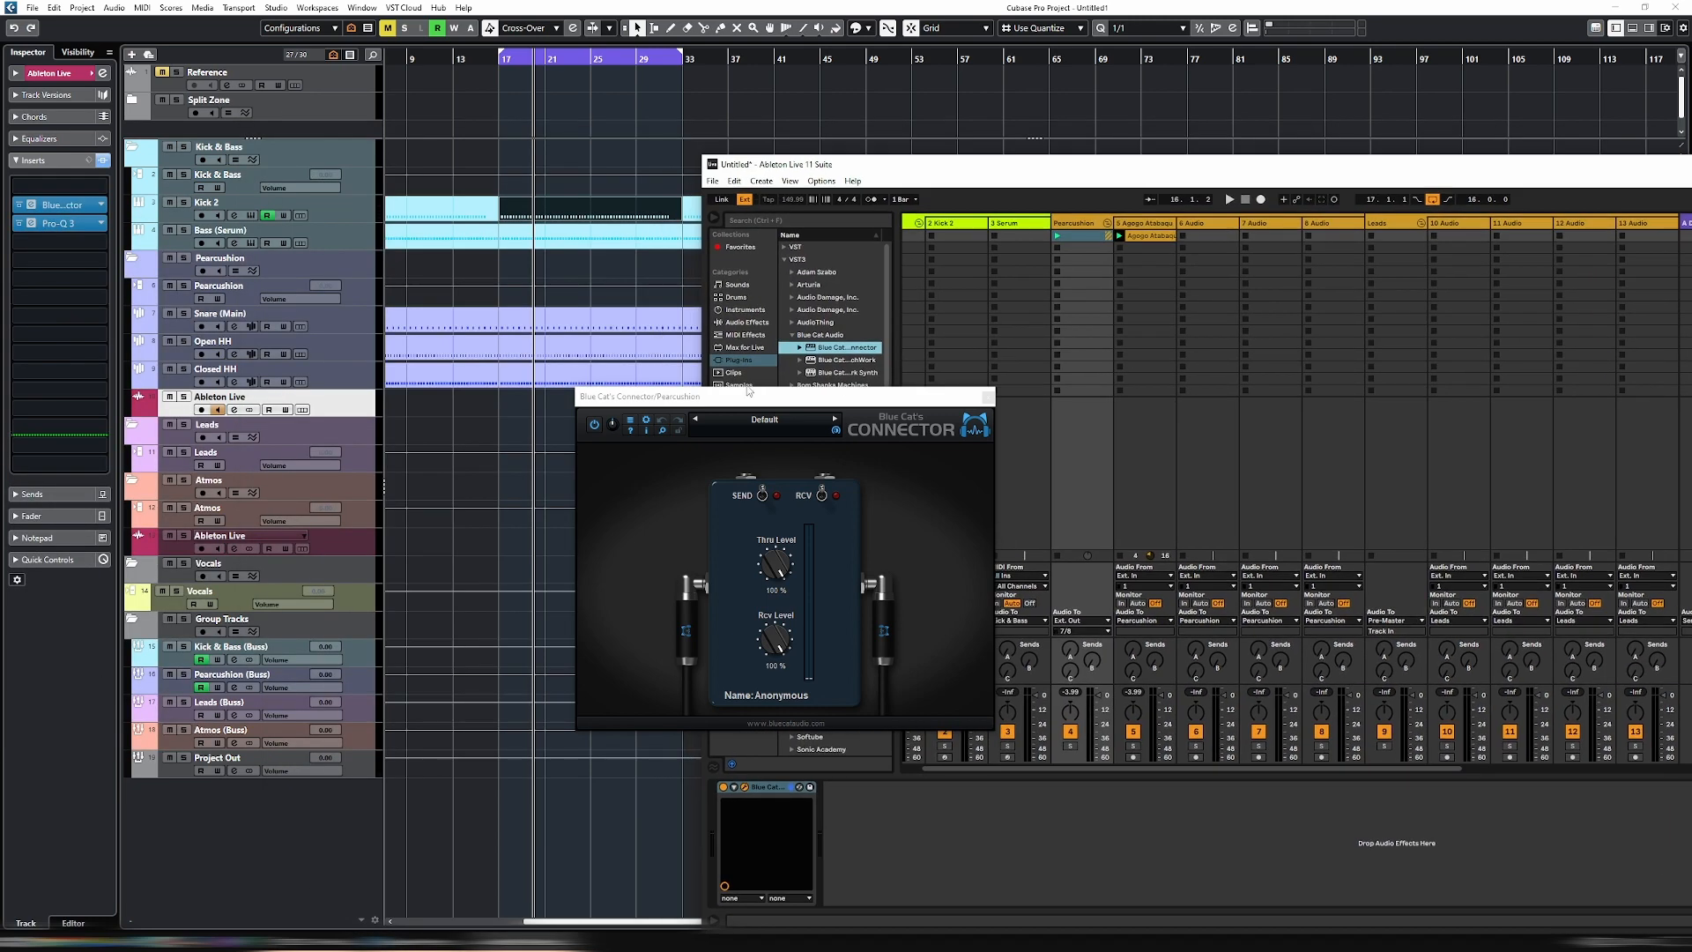
- Enable sending in the Pearcussion group's Connector and set its destination to Local Host
{"action": "left_click_drag", "start_coordinate": [802, 395], "coordinate": [932, 463]}
{"action": "left_click_drag", "start_coordinate": [1029, 166], "coordinate": [851, 132]}
{"action": "left_click_drag", "start_coordinate": [950, 466], "coordinate": [967, 456]}
{"action": "left_click", "coordinate": [910, 555]}
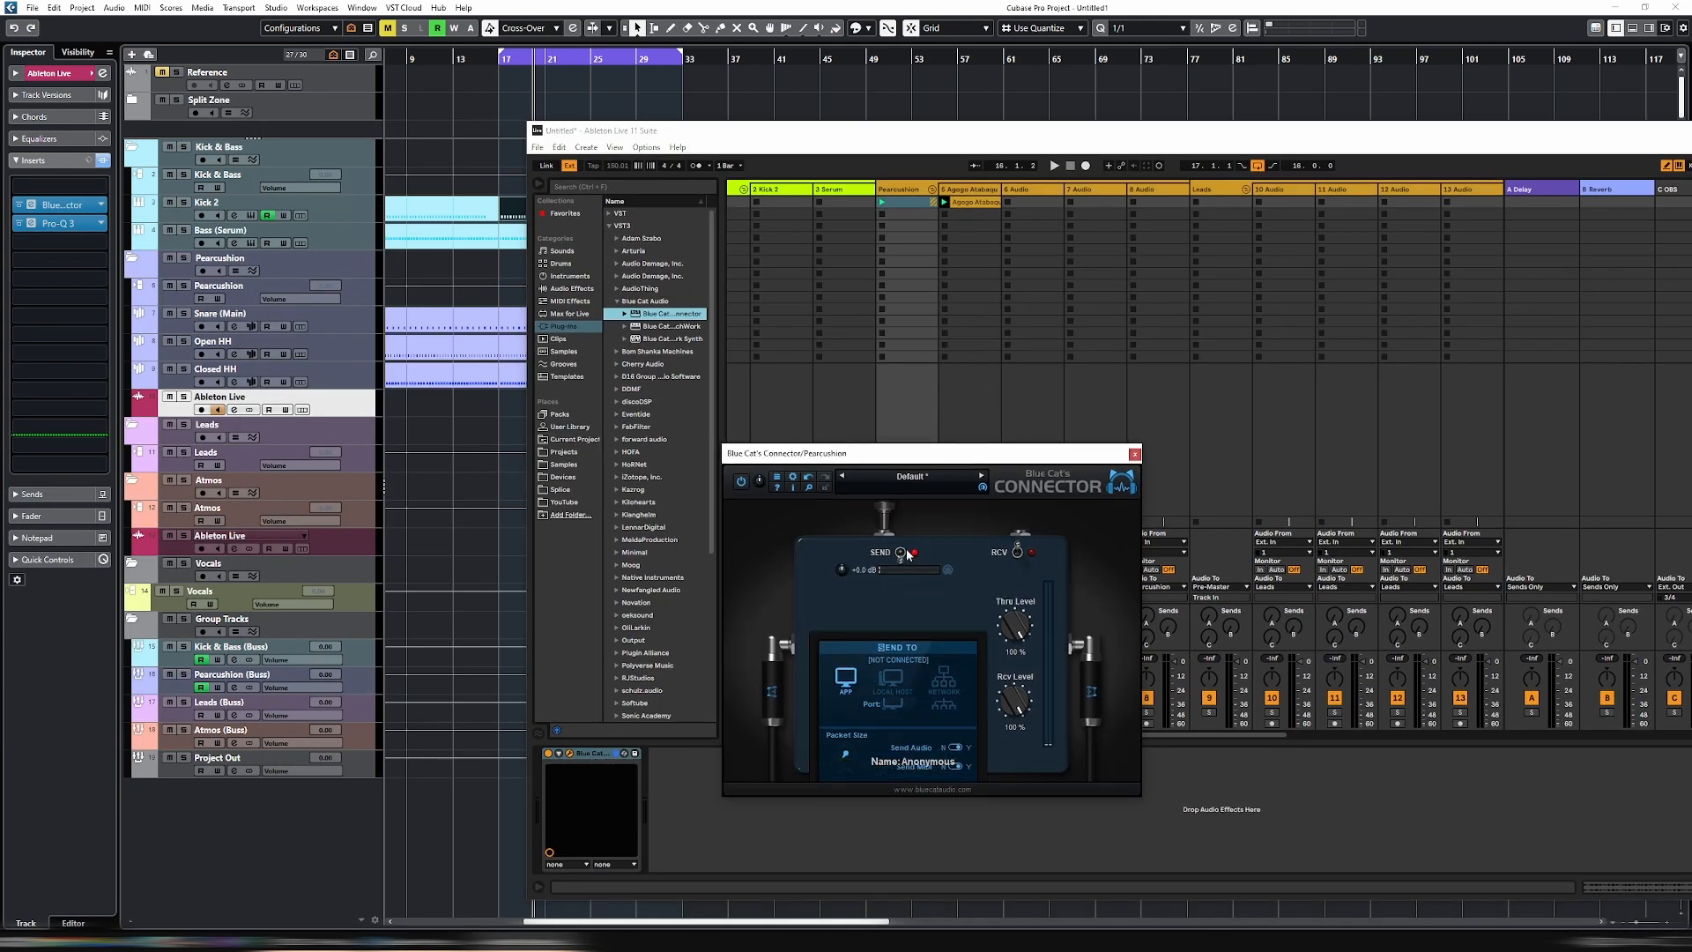
{"action": "left_click", "coordinate": [892, 627]}
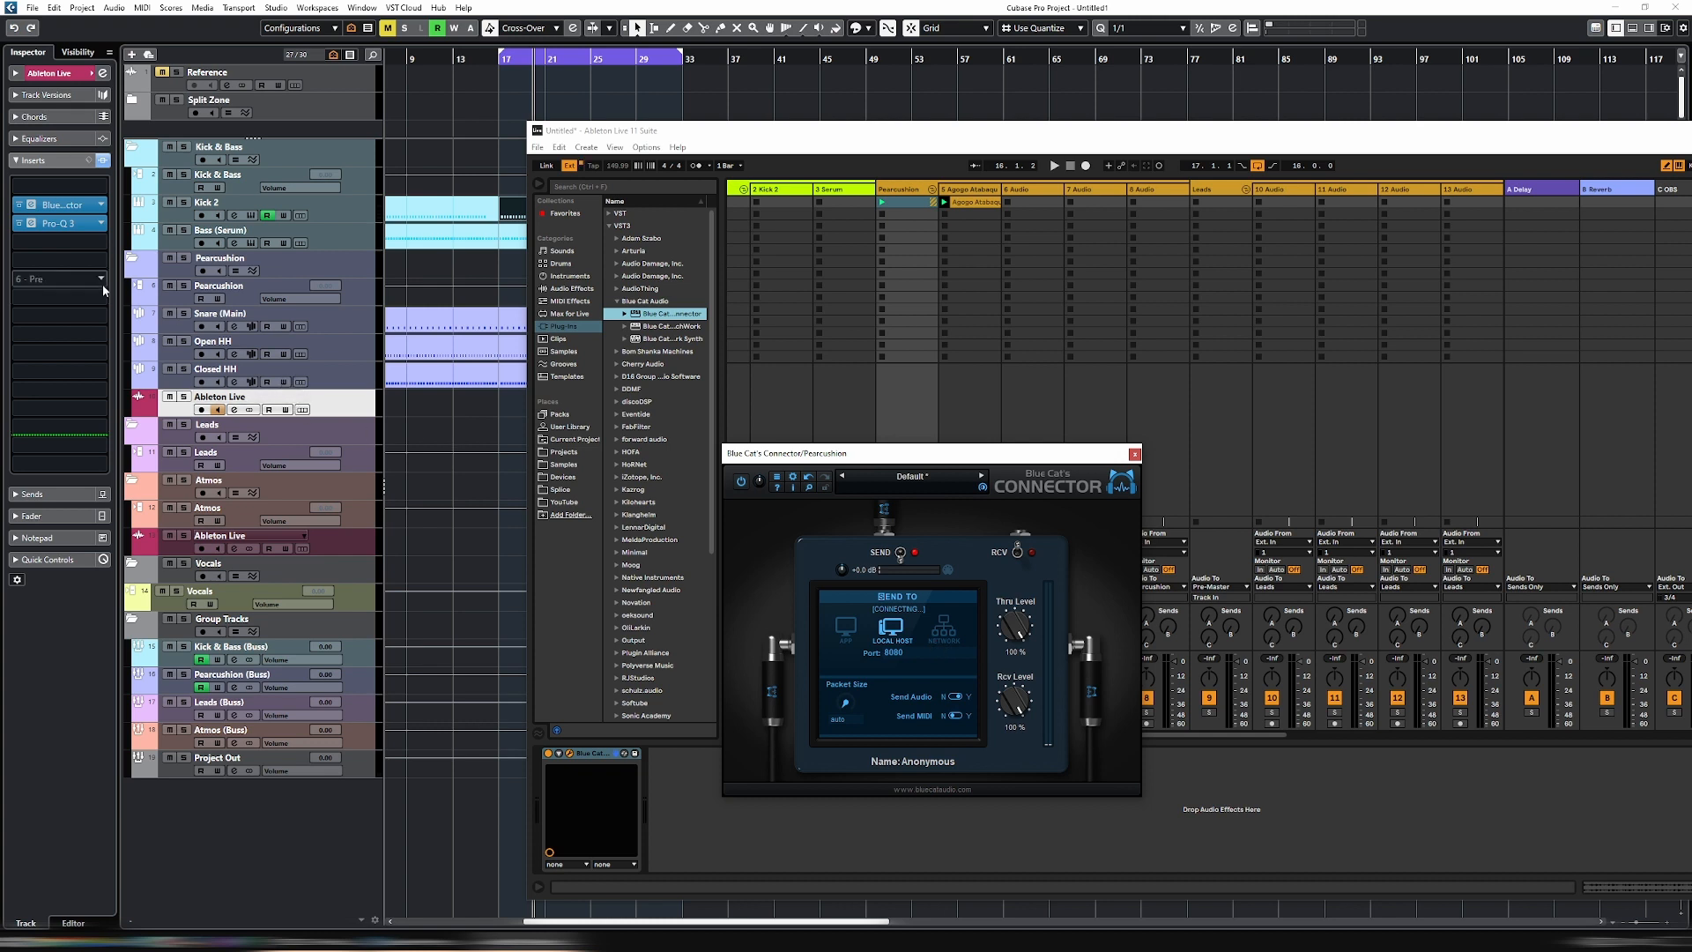
- Place Cubase's Connector window beside the Ableton Live one and enable receiving from Local Host
{"action": "left_click", "coordinate": [37, 223]}
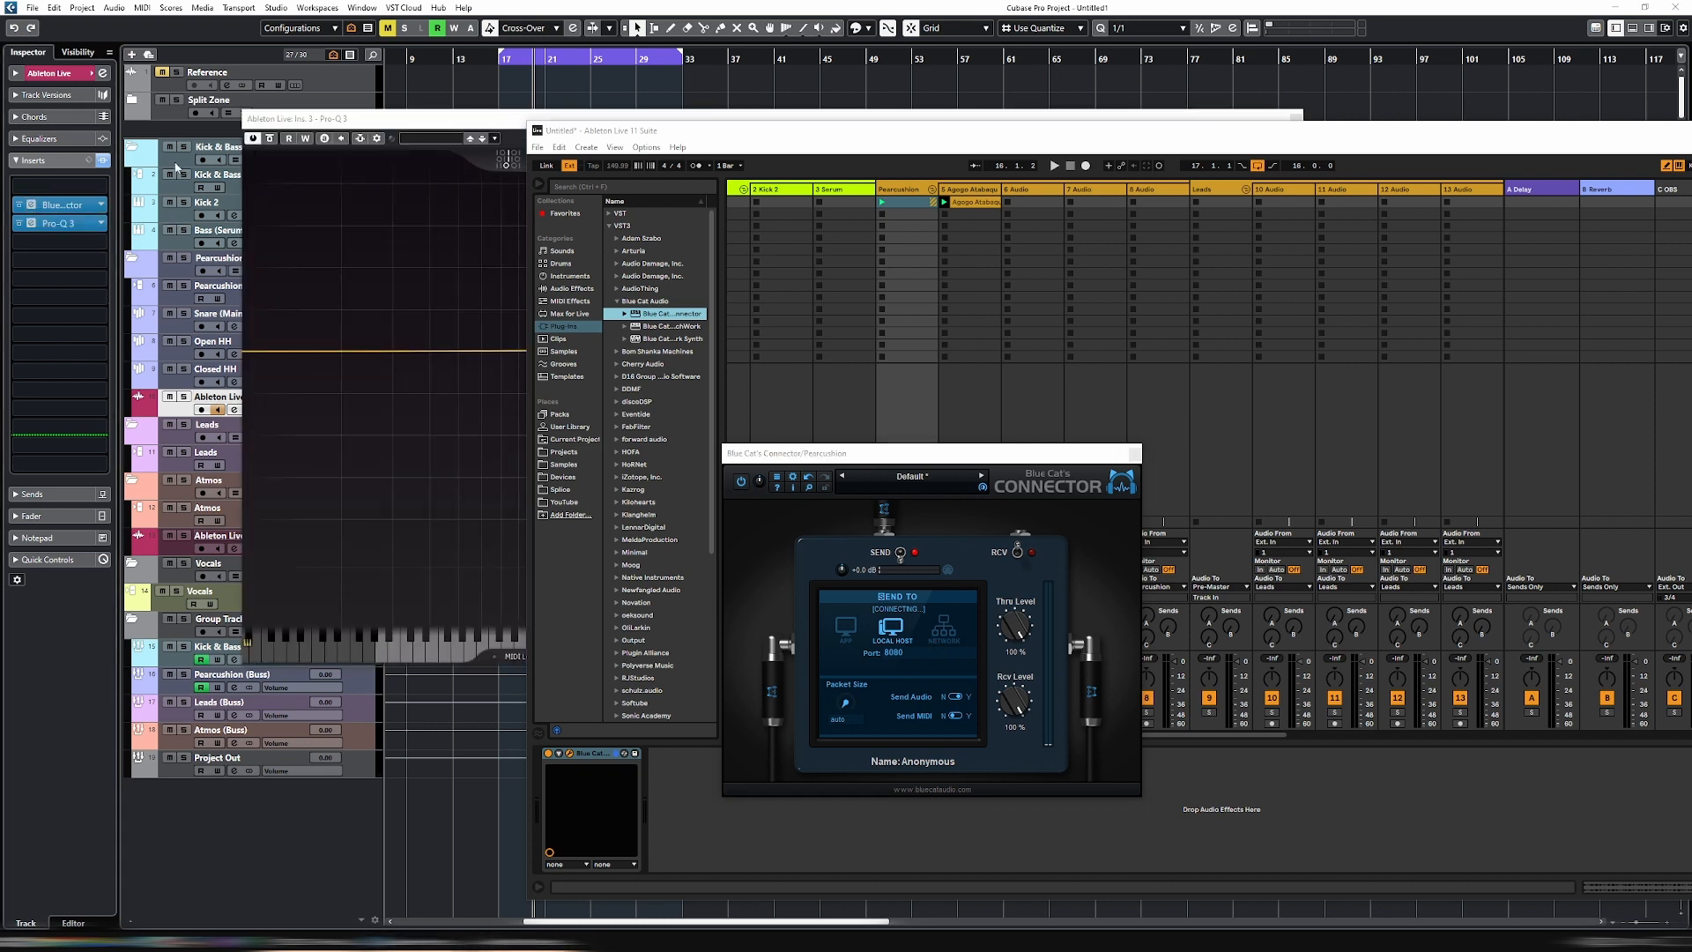
{"action": "left_click_drag", "start_coordinate": [317, 120], "coordinate": [800, 245]}
{"action": "left_click_drag", "start_coordinate": [610, 131], "coordinate": [1068, 244]}
{"action": "left_click", "coordinate": [37, 204]}
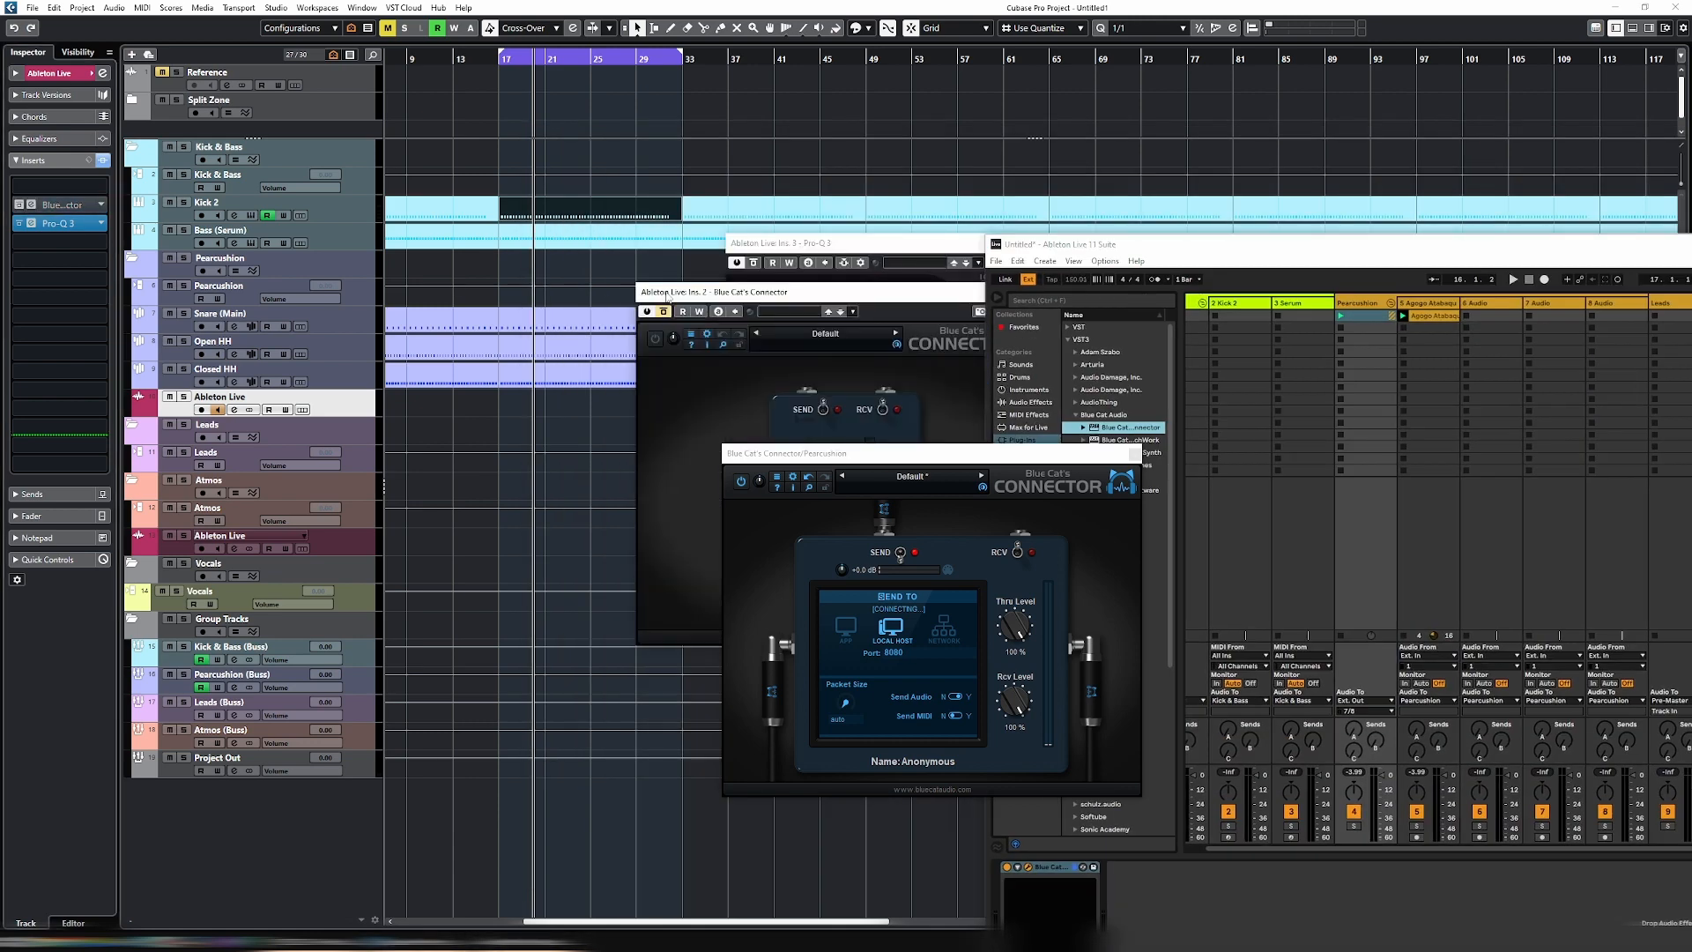
{"action": "left_click_drag", "start_coordinate": [662, 296], "coordinate": [209, 355]}
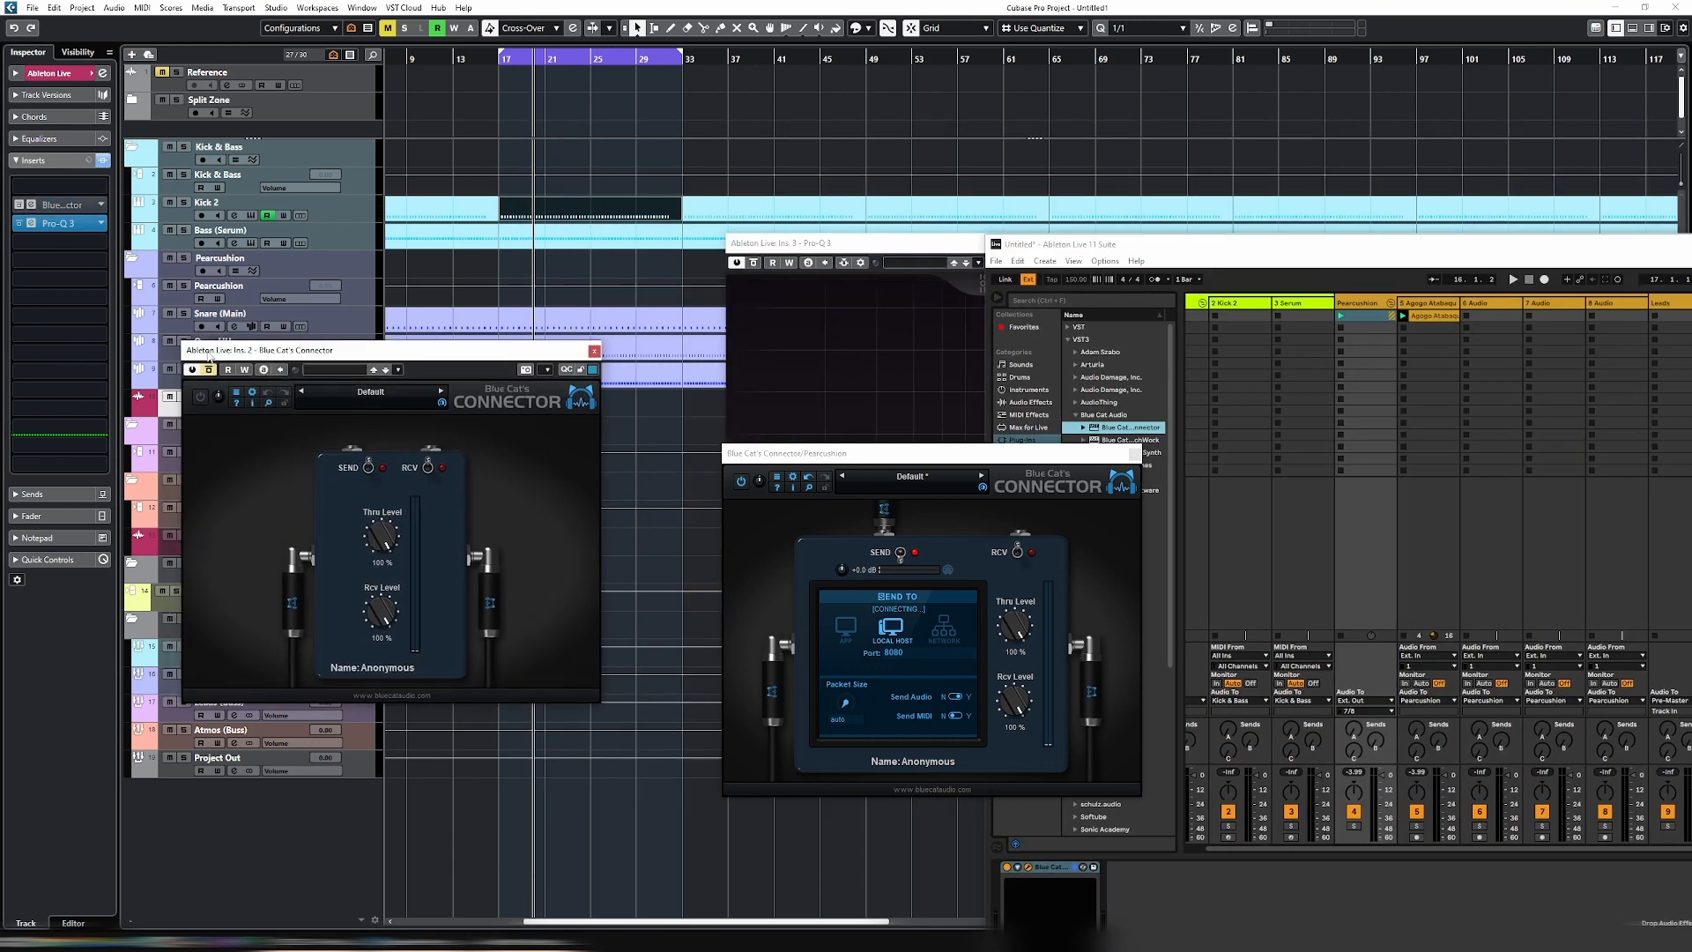
{"action": "left_click", "coordinate": [398, 468]}
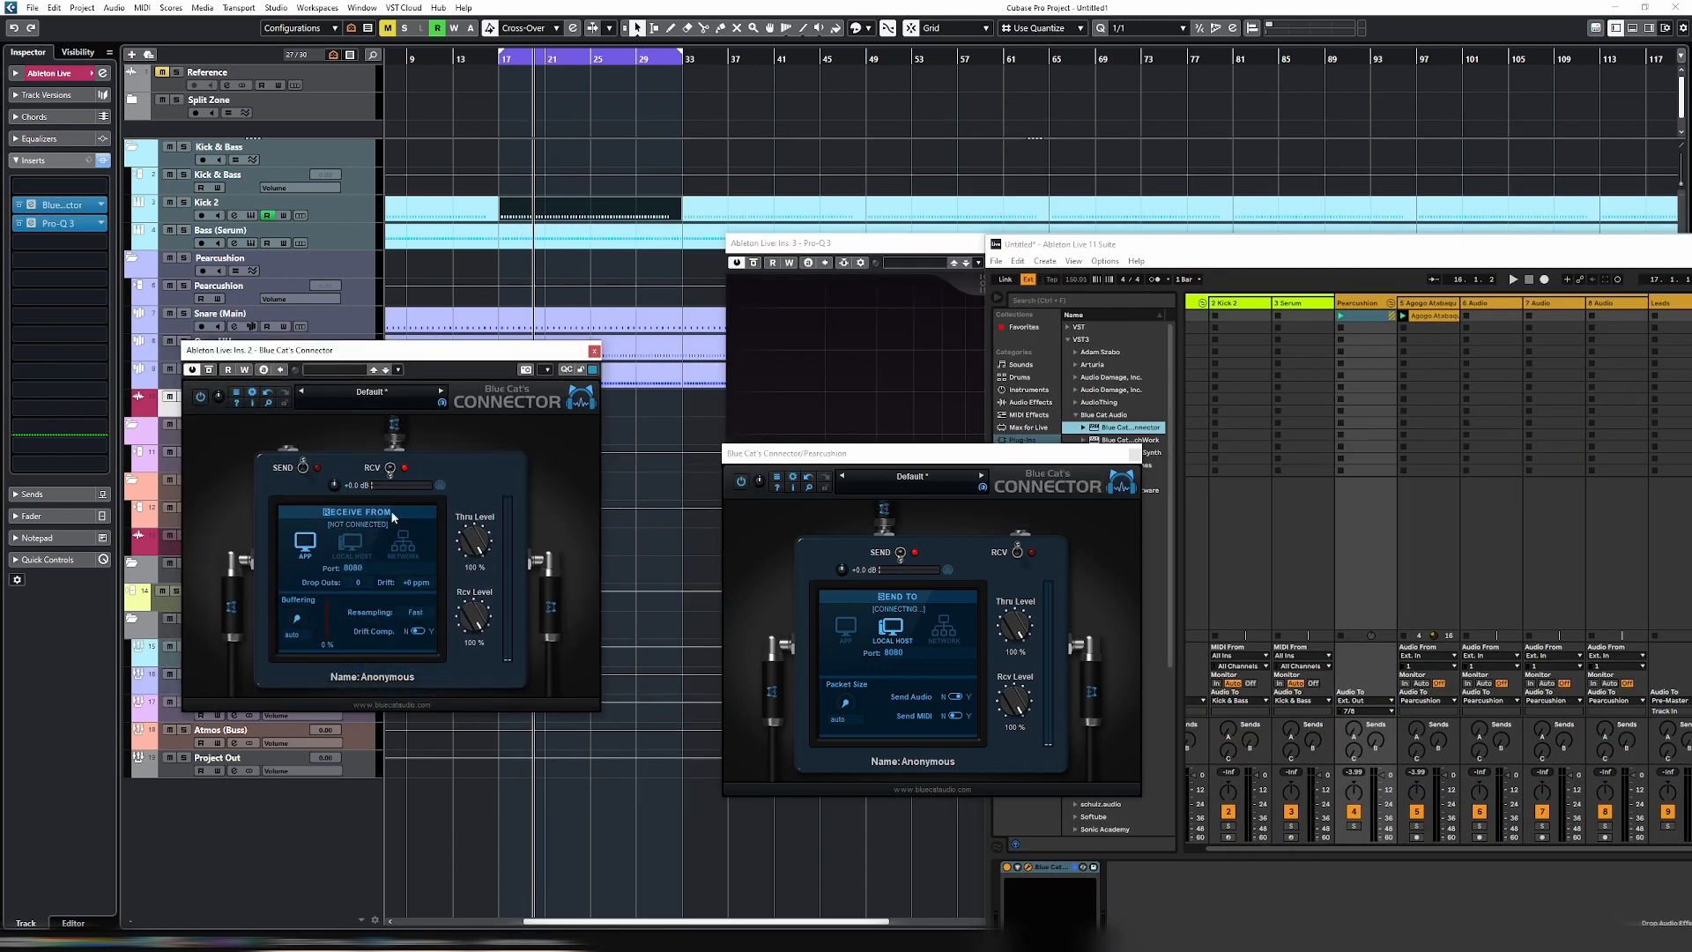
{"action": "left_click", "coordinate": [350, 543]}
- Nickname Cubase's Connector "Ableton Perc" and Ableton Live's Connector "Cubae Perc"
{"action": "left_click", "coordinate": [394, 686]}
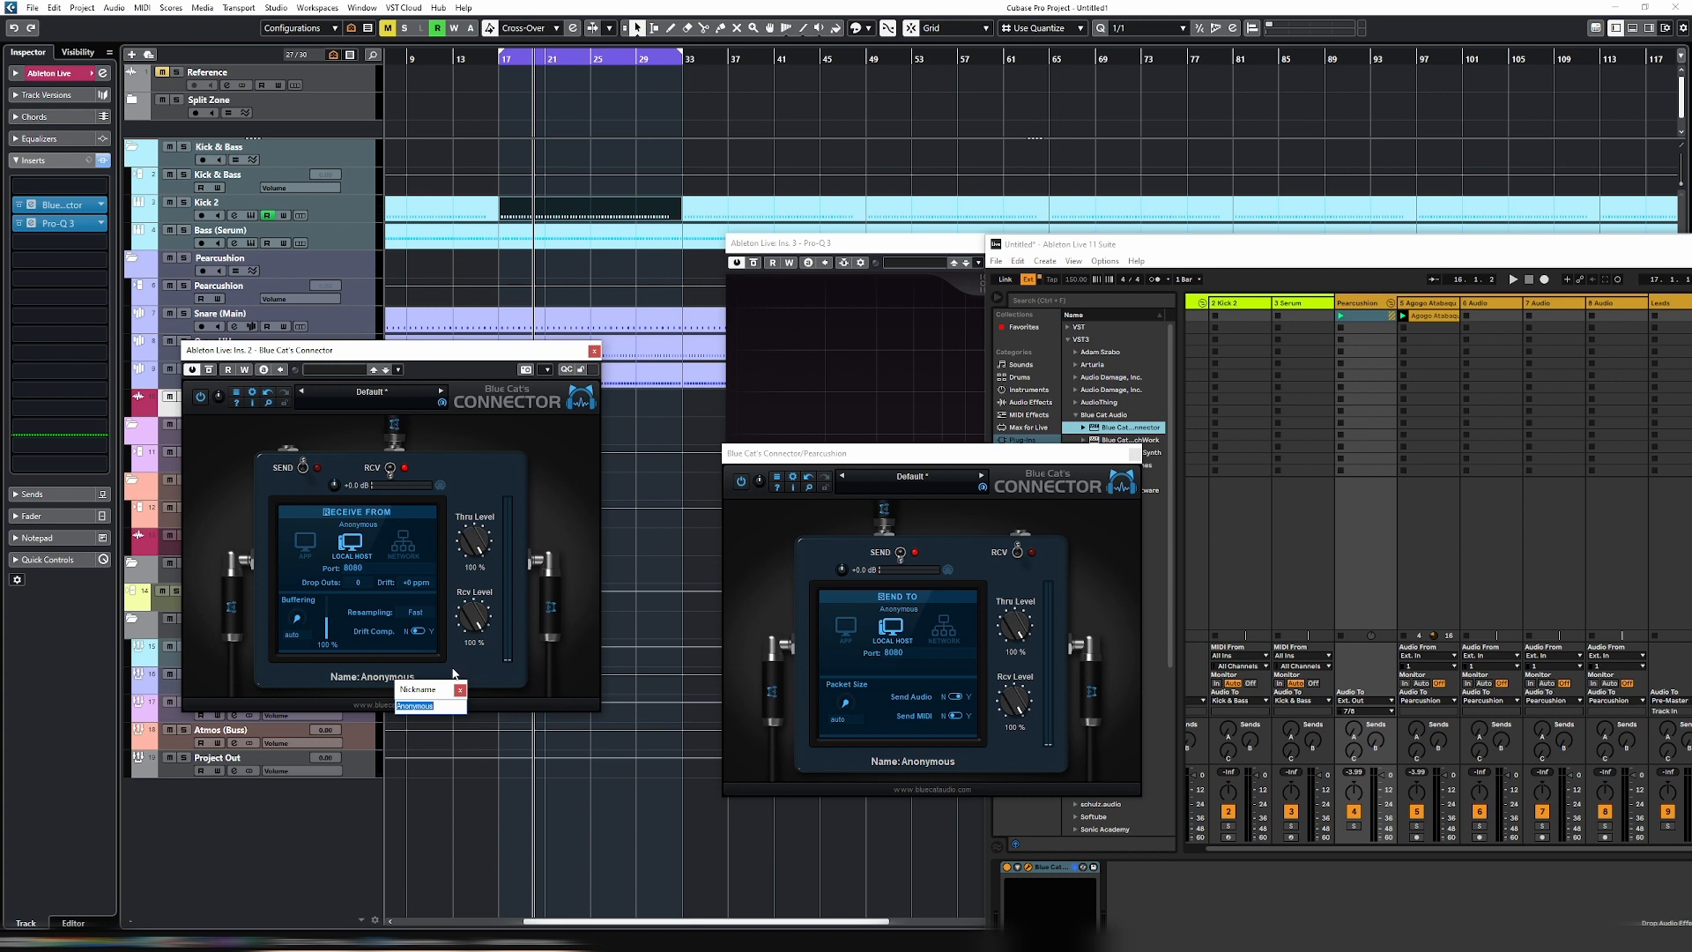
{"action": "type", "text": "Ableton Perc"}
{"action": "key", "text": "Return"}
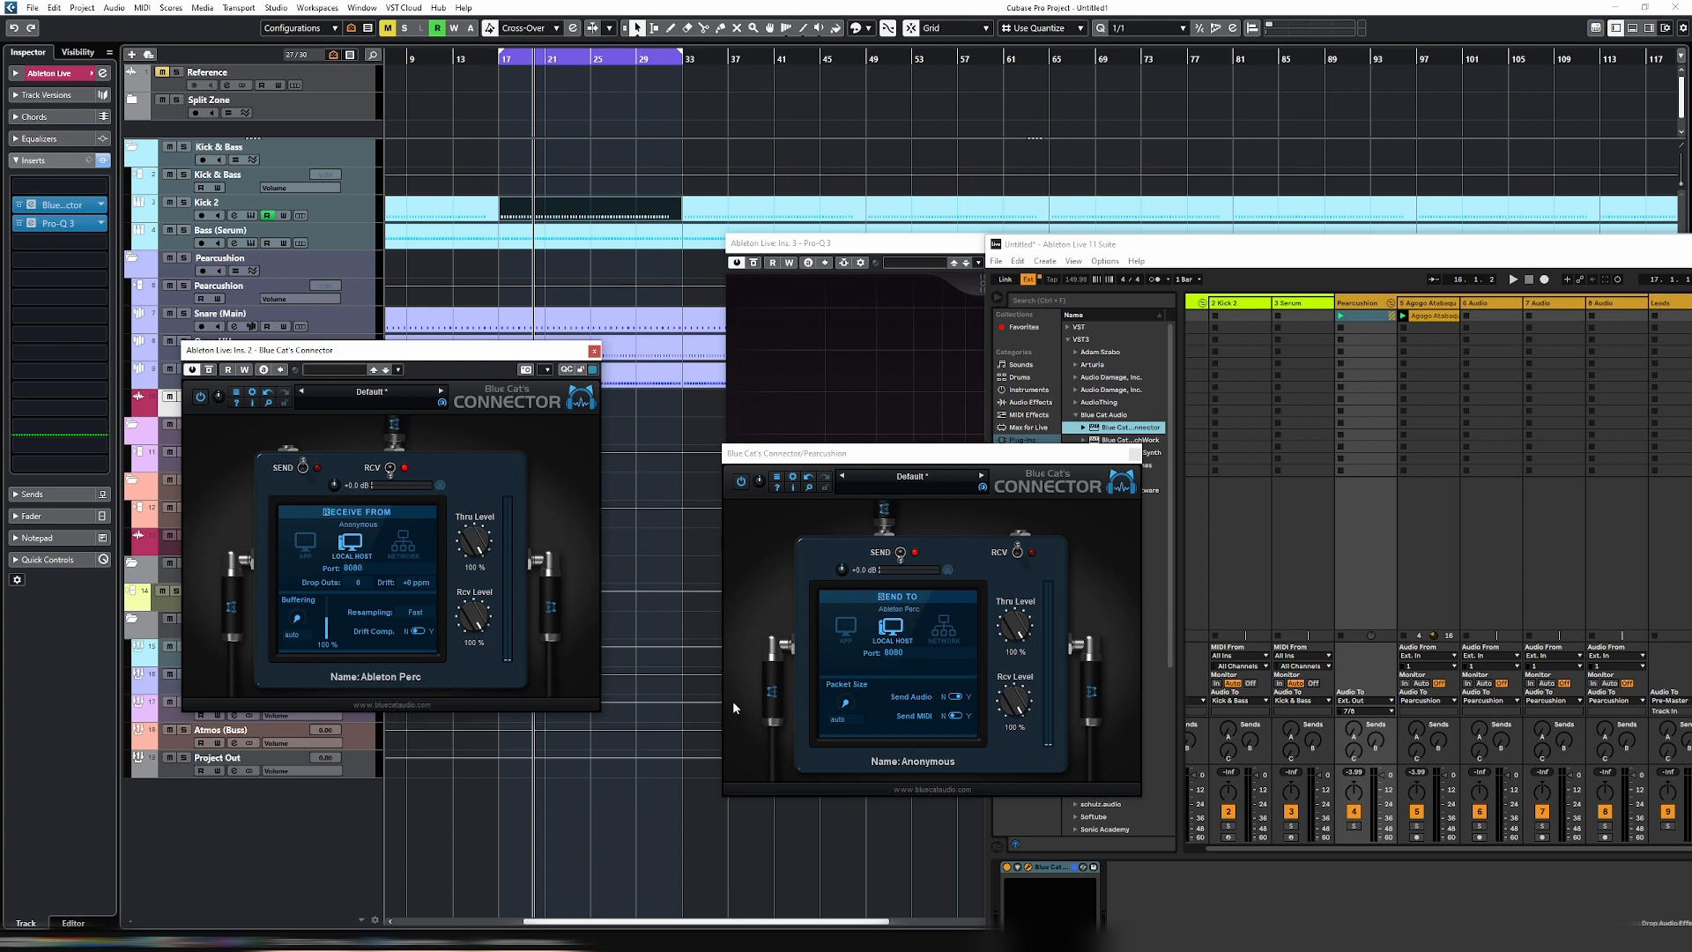
{"action": "left_click", "coordinate": [946, 761]}
{"action": "type", "text": "Cubae Pr"}
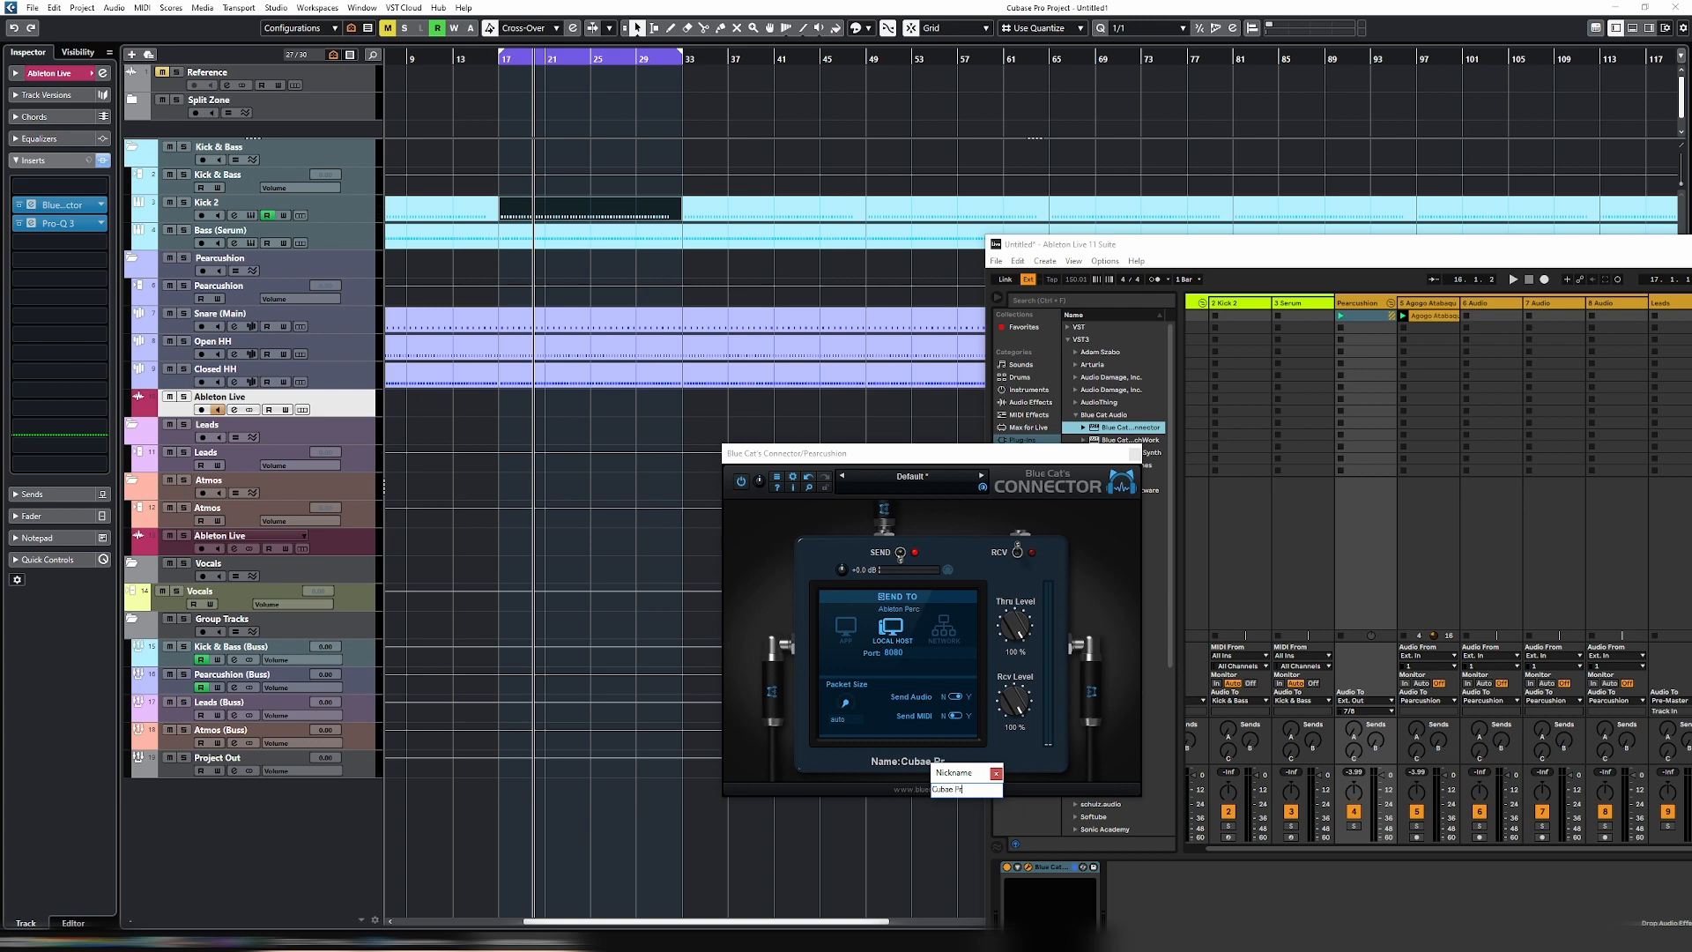
- Route the Pearcussion group's audio output to Master in Ableton Live
{"action": "left_click_drag", "start_coordinate": [1172, 258], "coordinate": [590, 146]}
{"action": "left_click", "coordinate": [780, 589]}
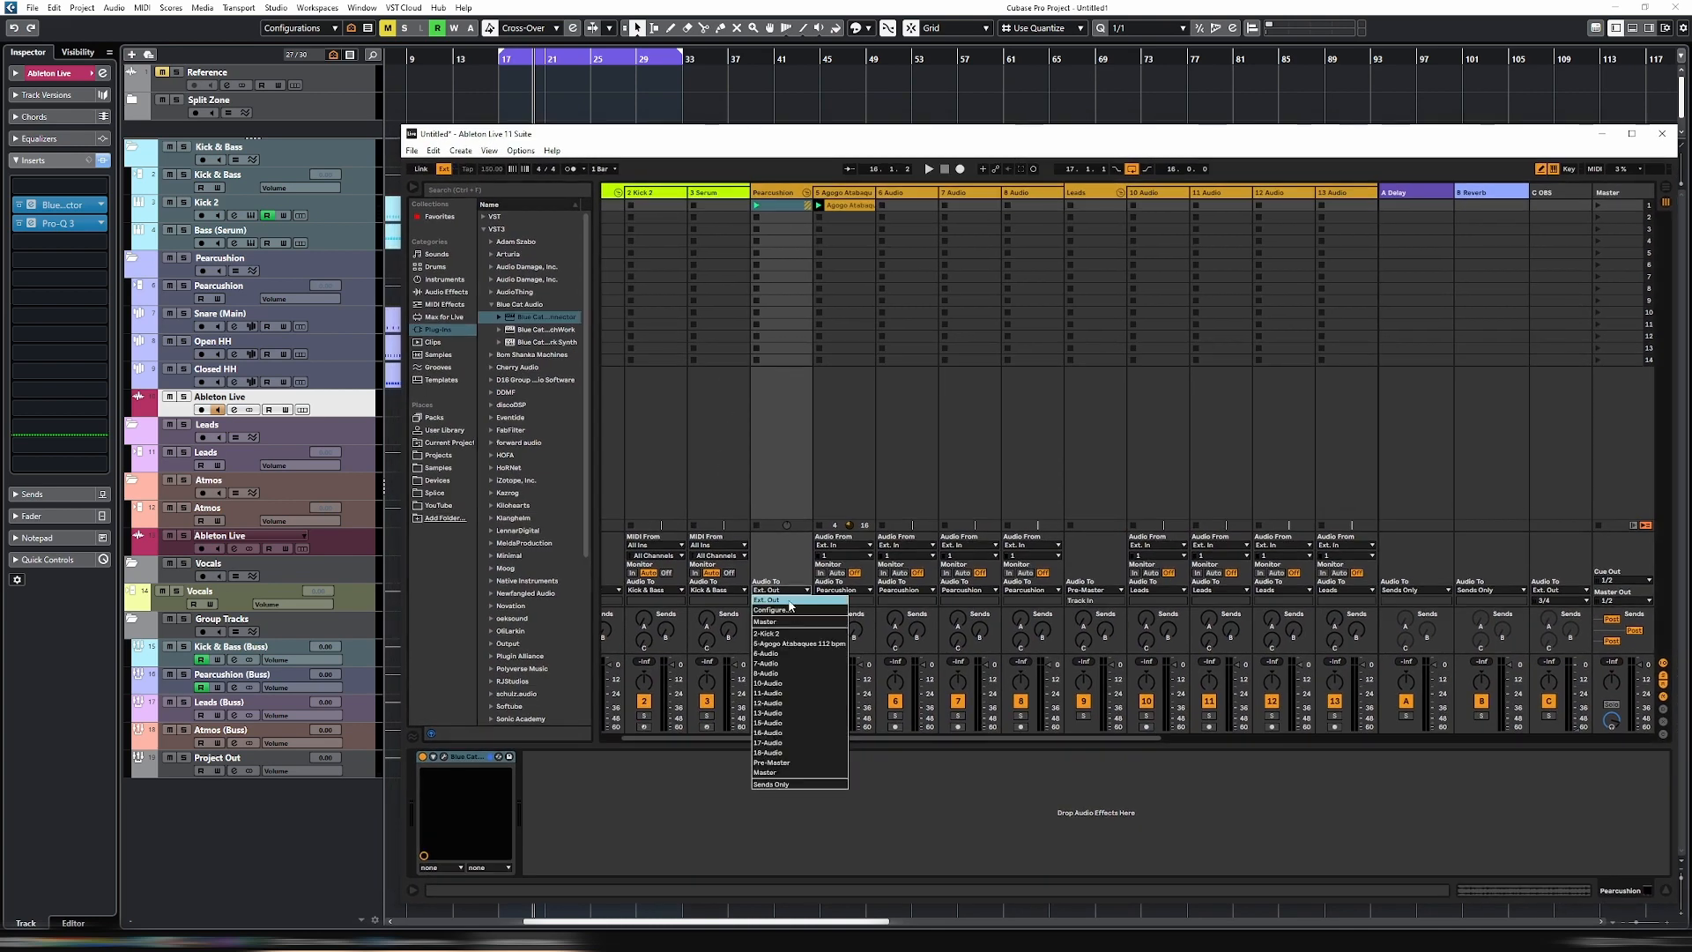
{"action": "left_click", "coordinate": [795, 773]}
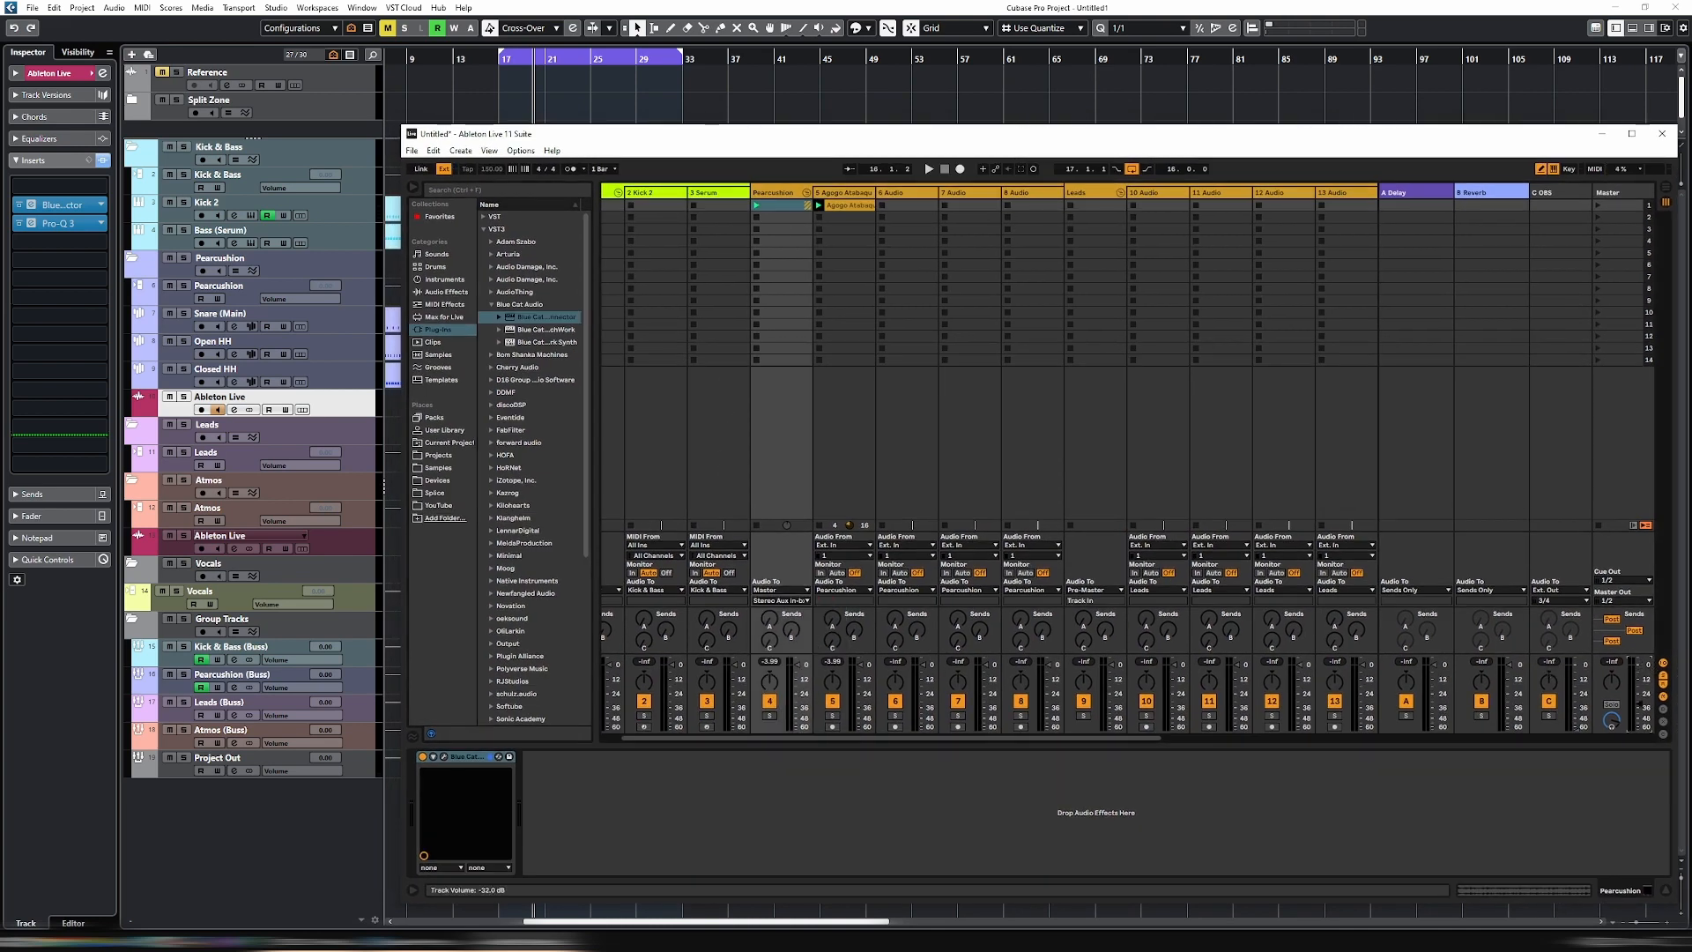
- Play the project from Cubase, check the signal arriving in its Connector window, and stop playback
{"action": "left_click_drag", "start_coordinate": [925, 137], "coordinate": [1059, 135]}
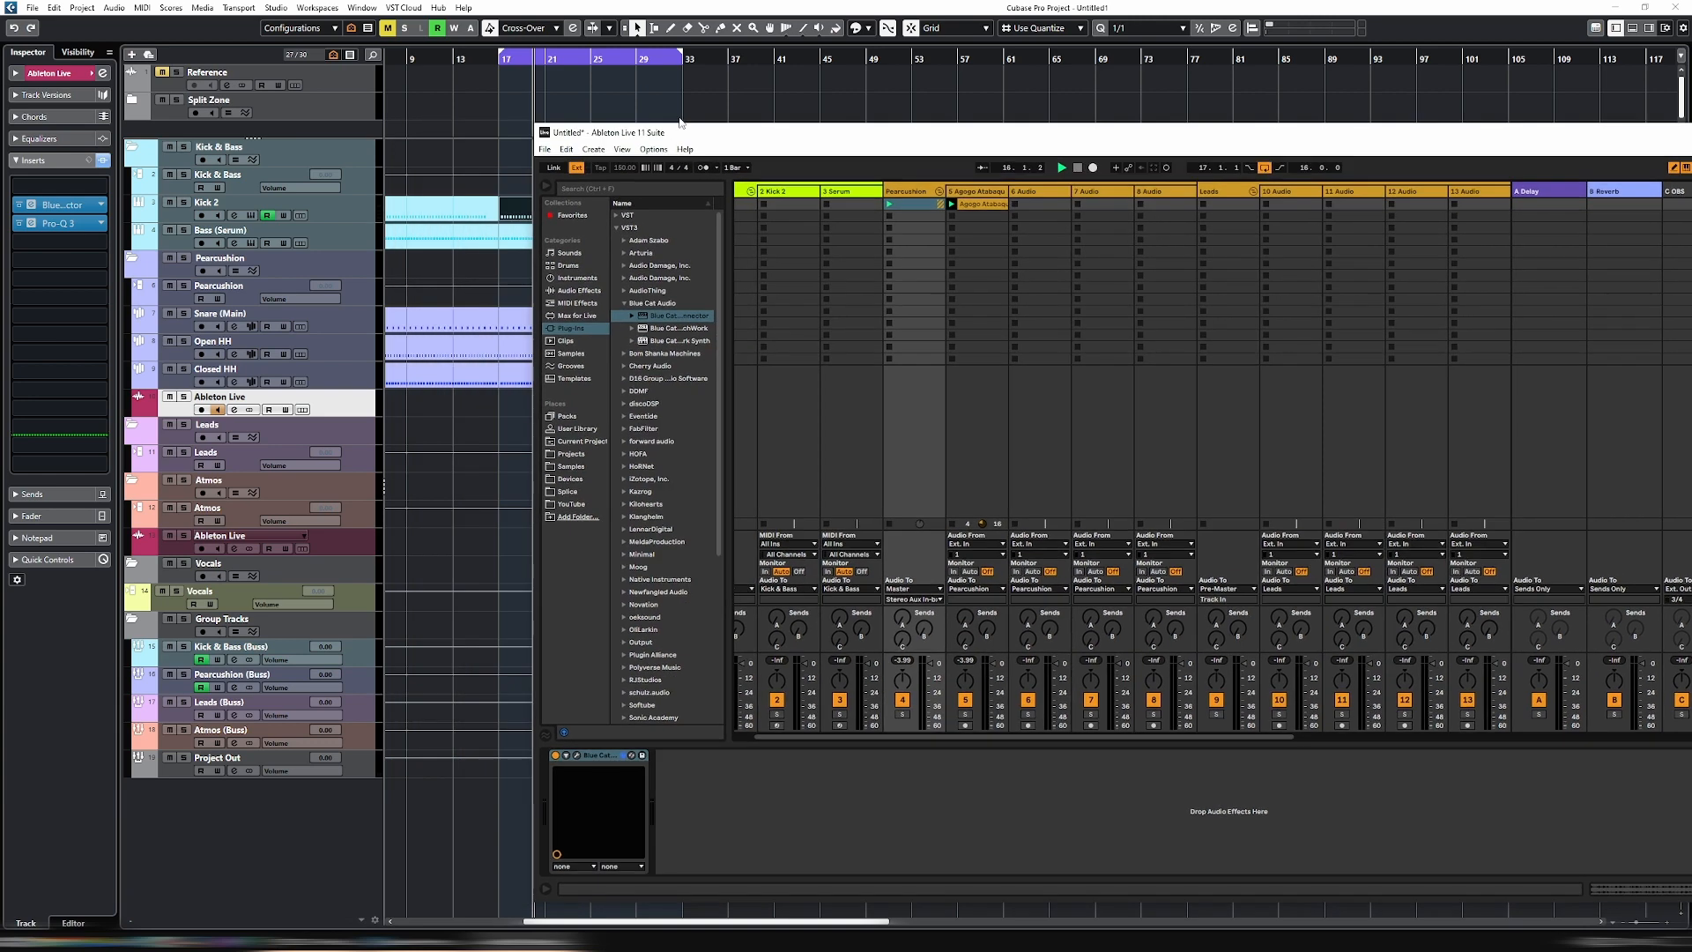
{"action": "left_click", "coordinate": [690, 116]}
{"action": "key", "text": "space"}
{"action": "left_click_drag", "start_coordinate": [387, 350], "coordinate": [375, 469]}
{"action": "left_click_drag", "start_coordinate": [774, 137], "coordinate": [1040, 133]}
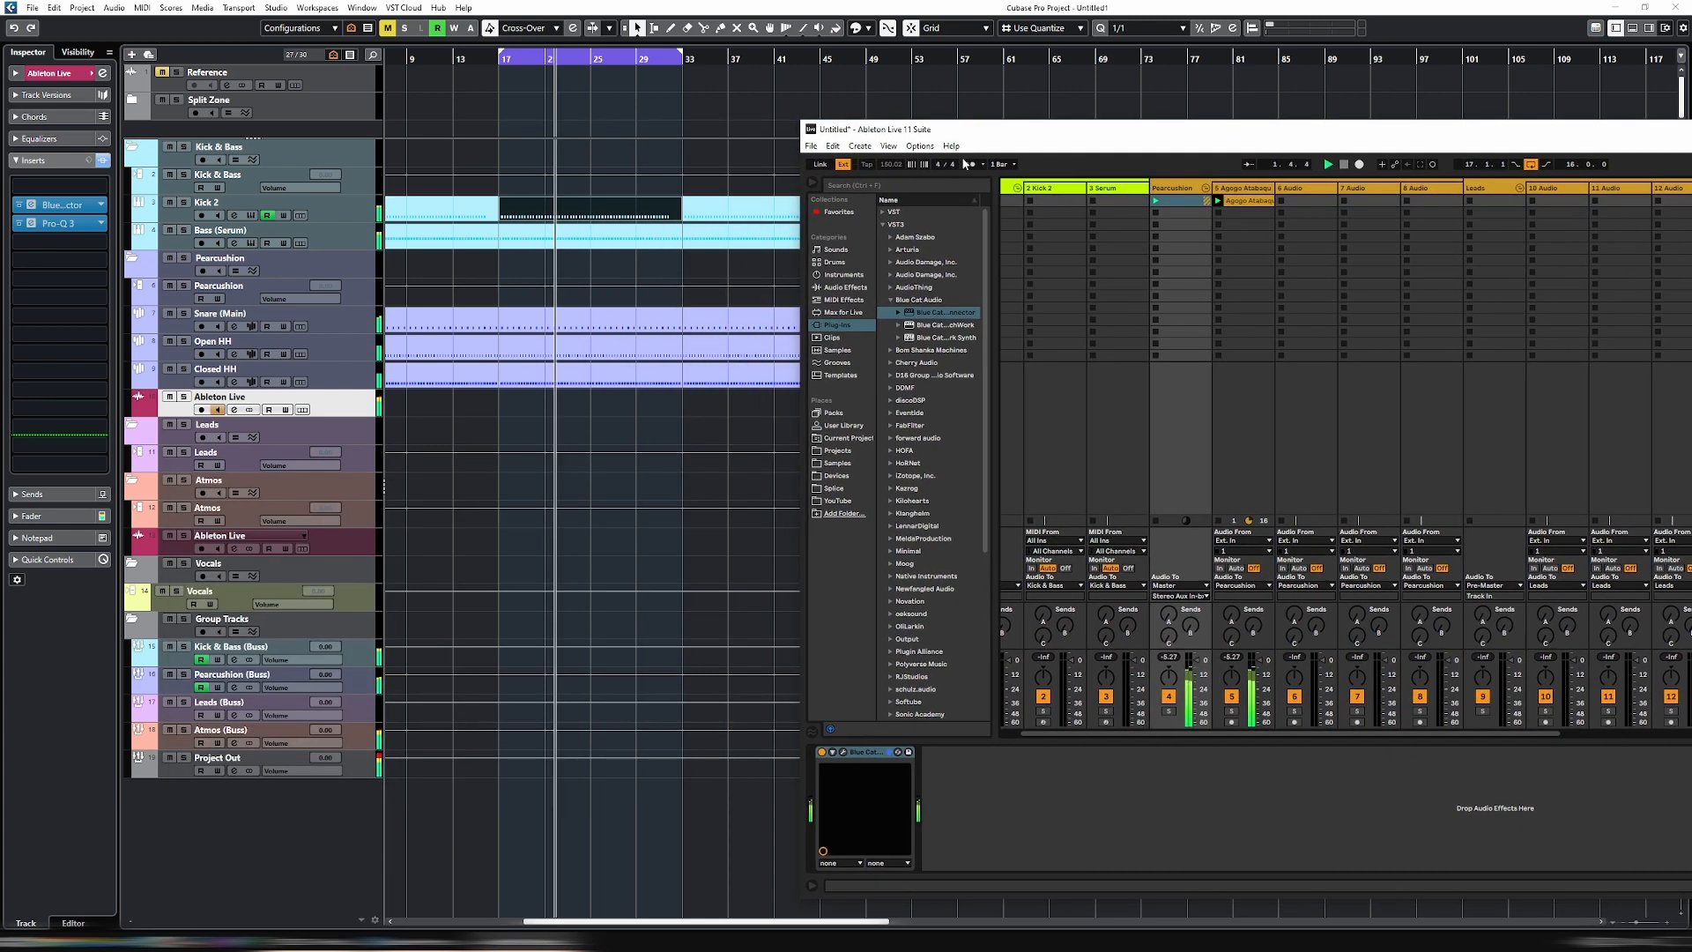
{"action": "left_click", "coordinate": [377, 521]}
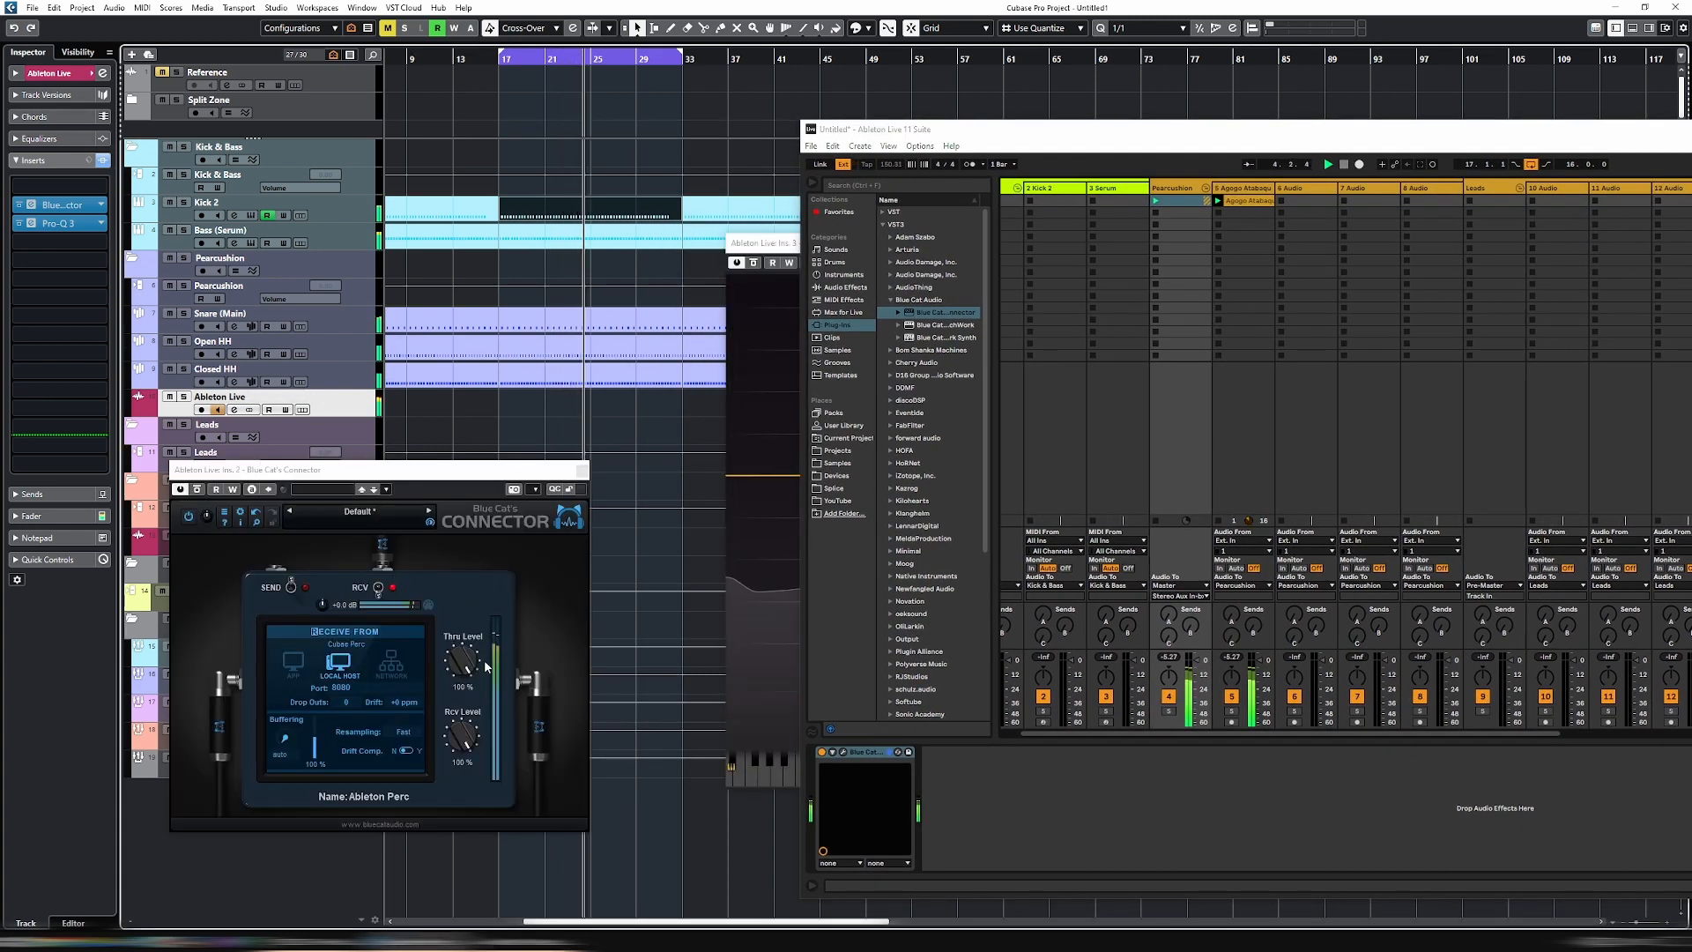
{"action": "key", "text": "space"}
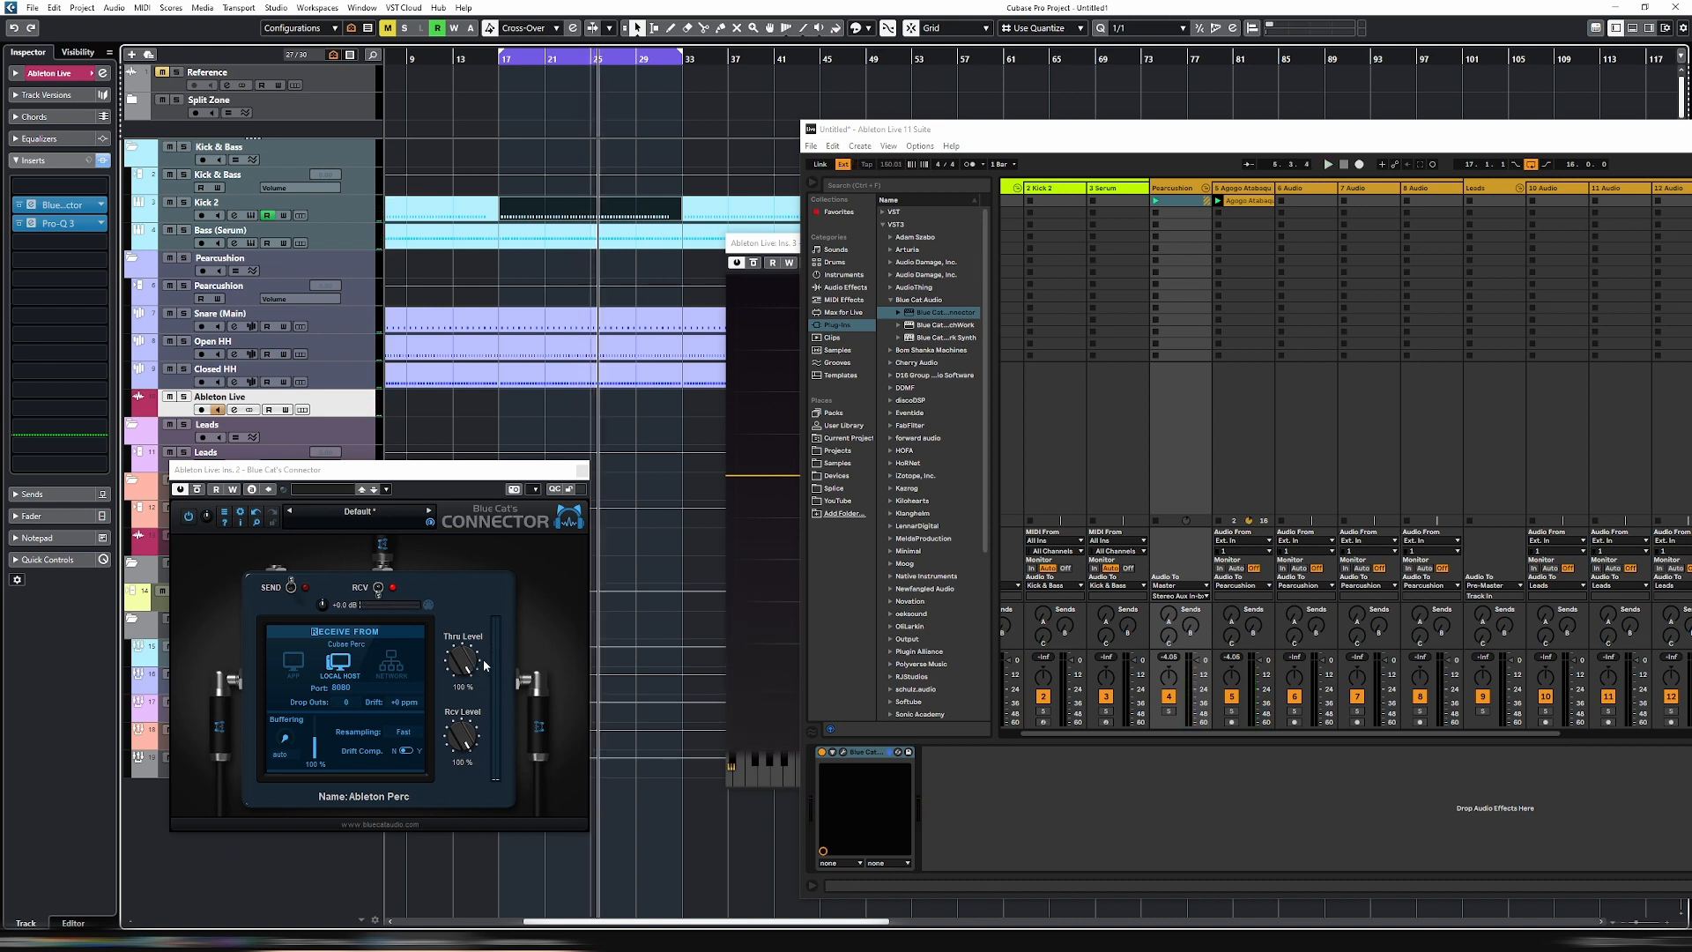
- Play the project briefly, then set the receive port of Cubase's Ableton Perc Connector to 2020
{"action": "key", "text": "space"}
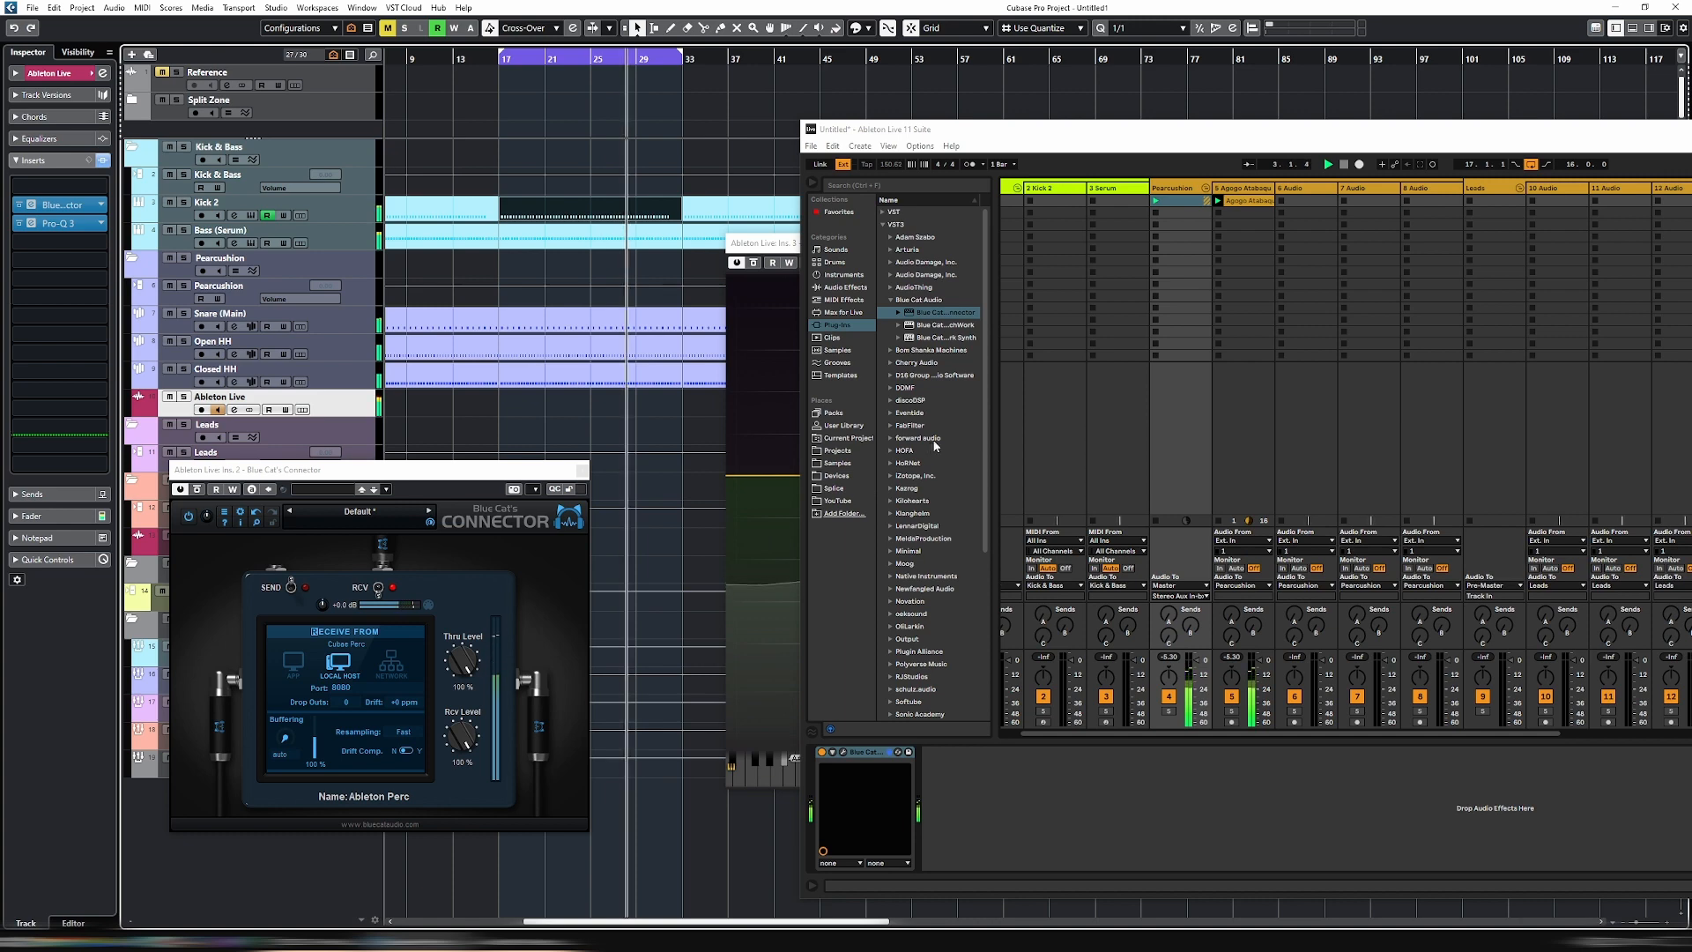
{"action": "left_click_drag", "start_coordinate": [1063, 139], "coordinate": [933, 128]}
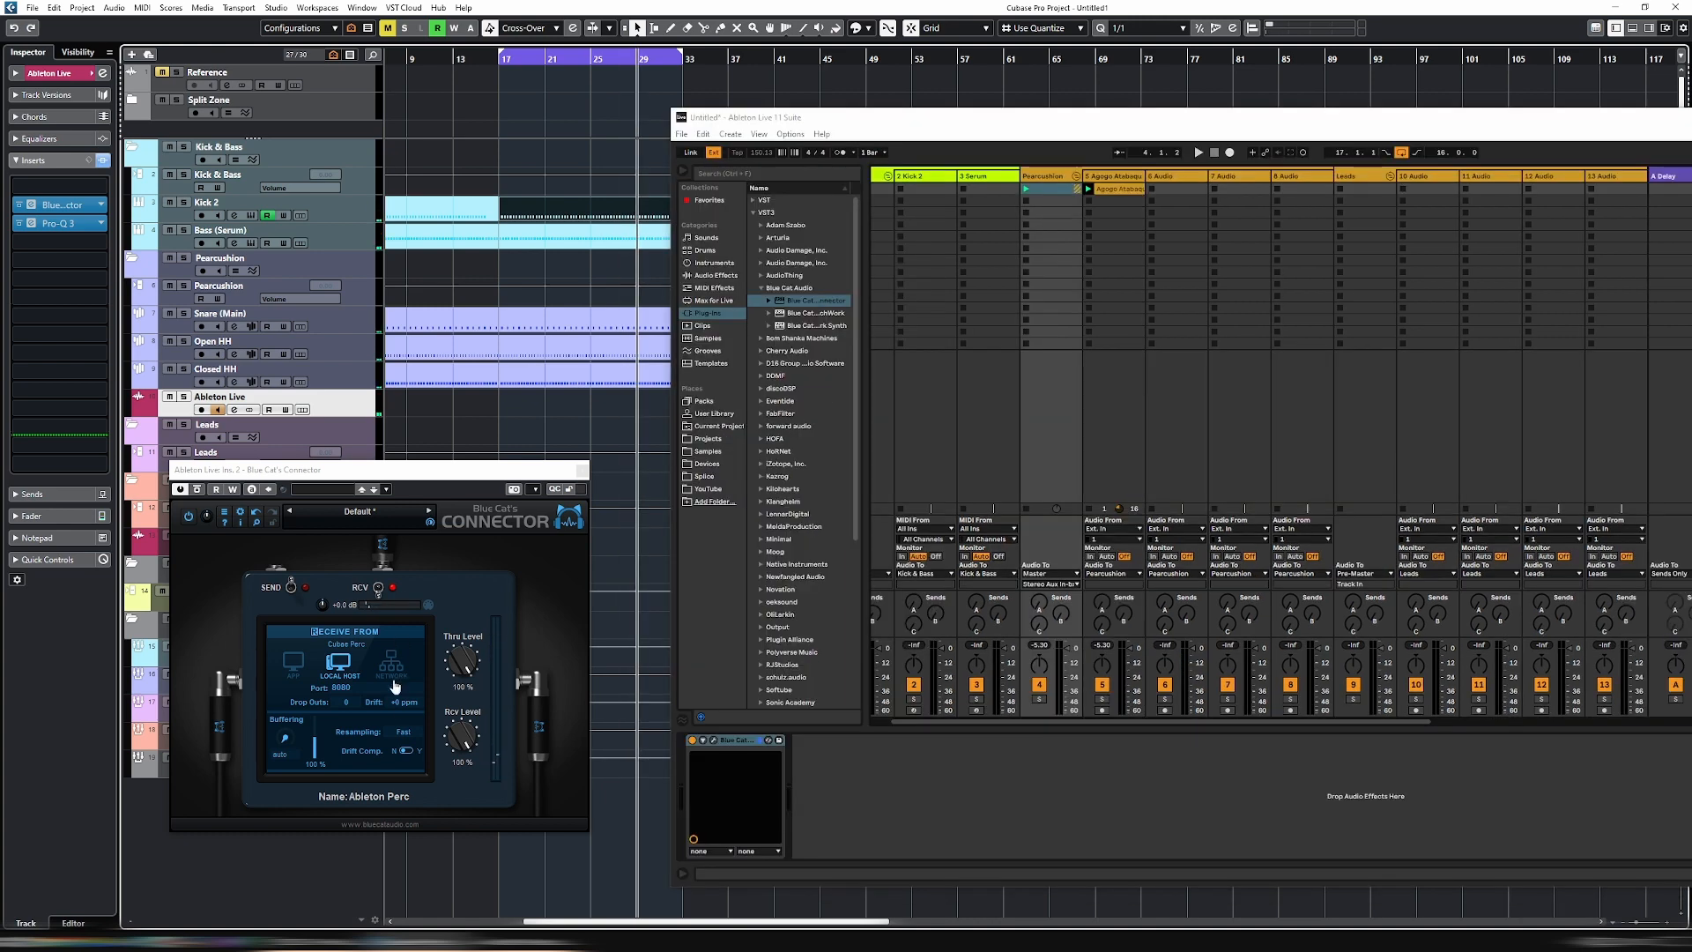
{"action": "left_click", "coordinate": [378, 690]}
{"action": "left_click_drag", "start_coordinate": [378, 690], "coordinate": [310, 687]}
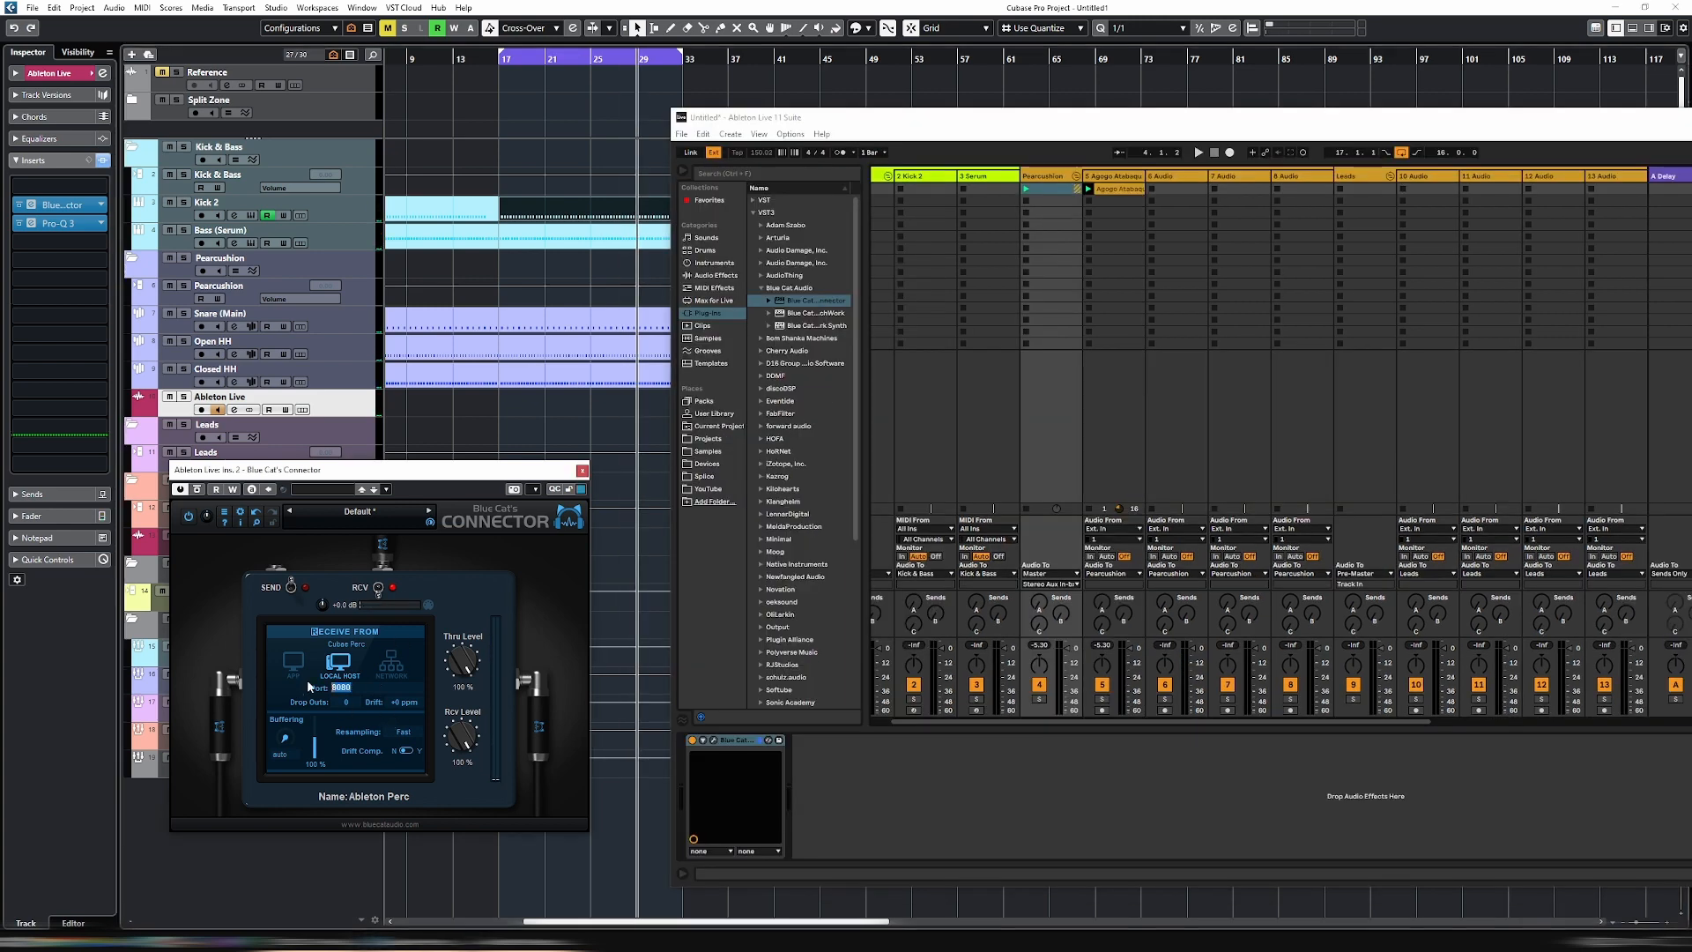
{"action": "type", "text": "2020"}
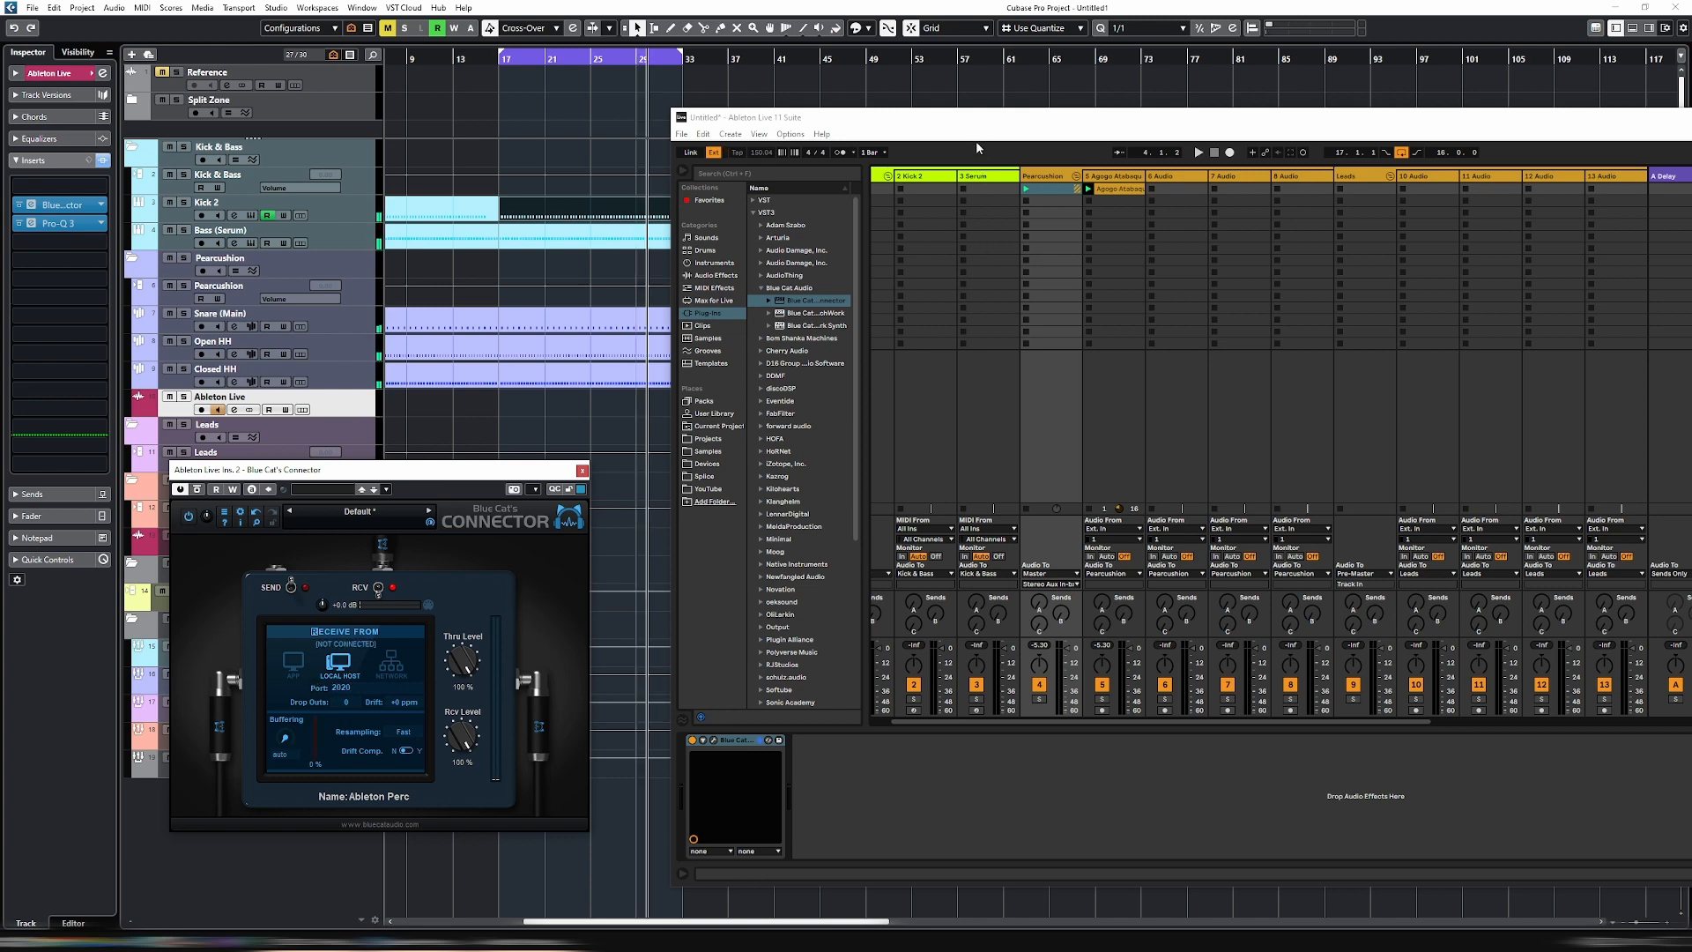
- Set the send port of the Connector on Ableton Live's Pearcussion group to 2020 and close its window
{"action": "left_click_drag", "start_coordinate": [976, 130], "coordinate": [620, 128]}
{"action": "left_click", "coordinate": [700, 176]}
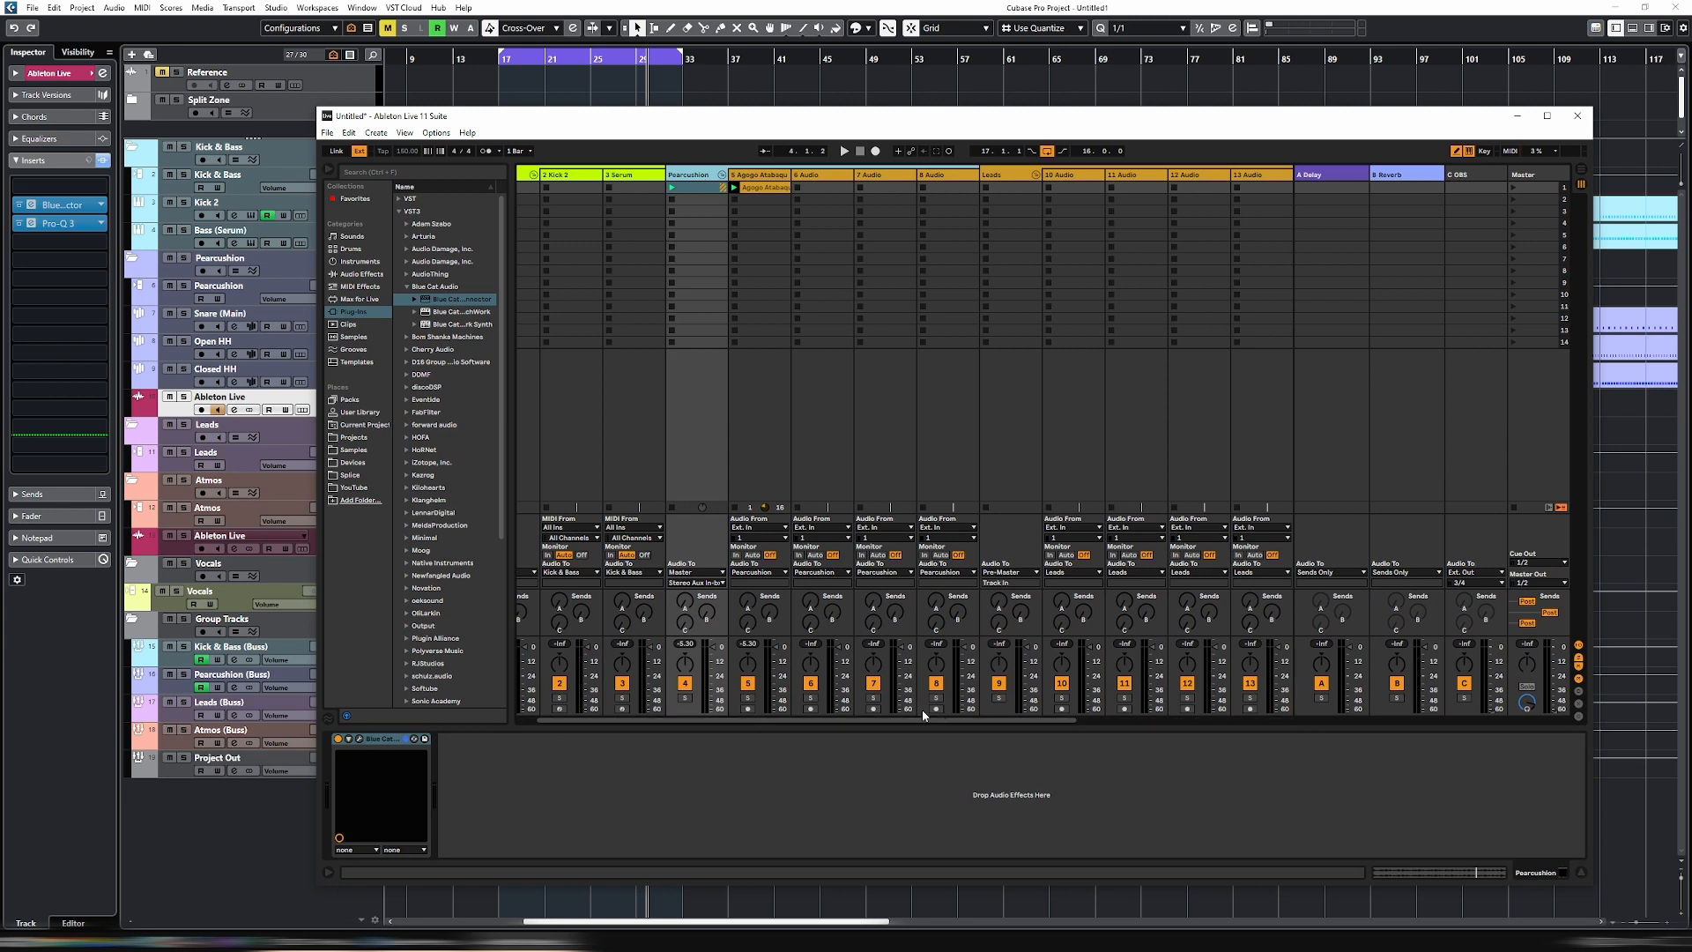
{"action": "left_click", "coordinate": [359, 740]}
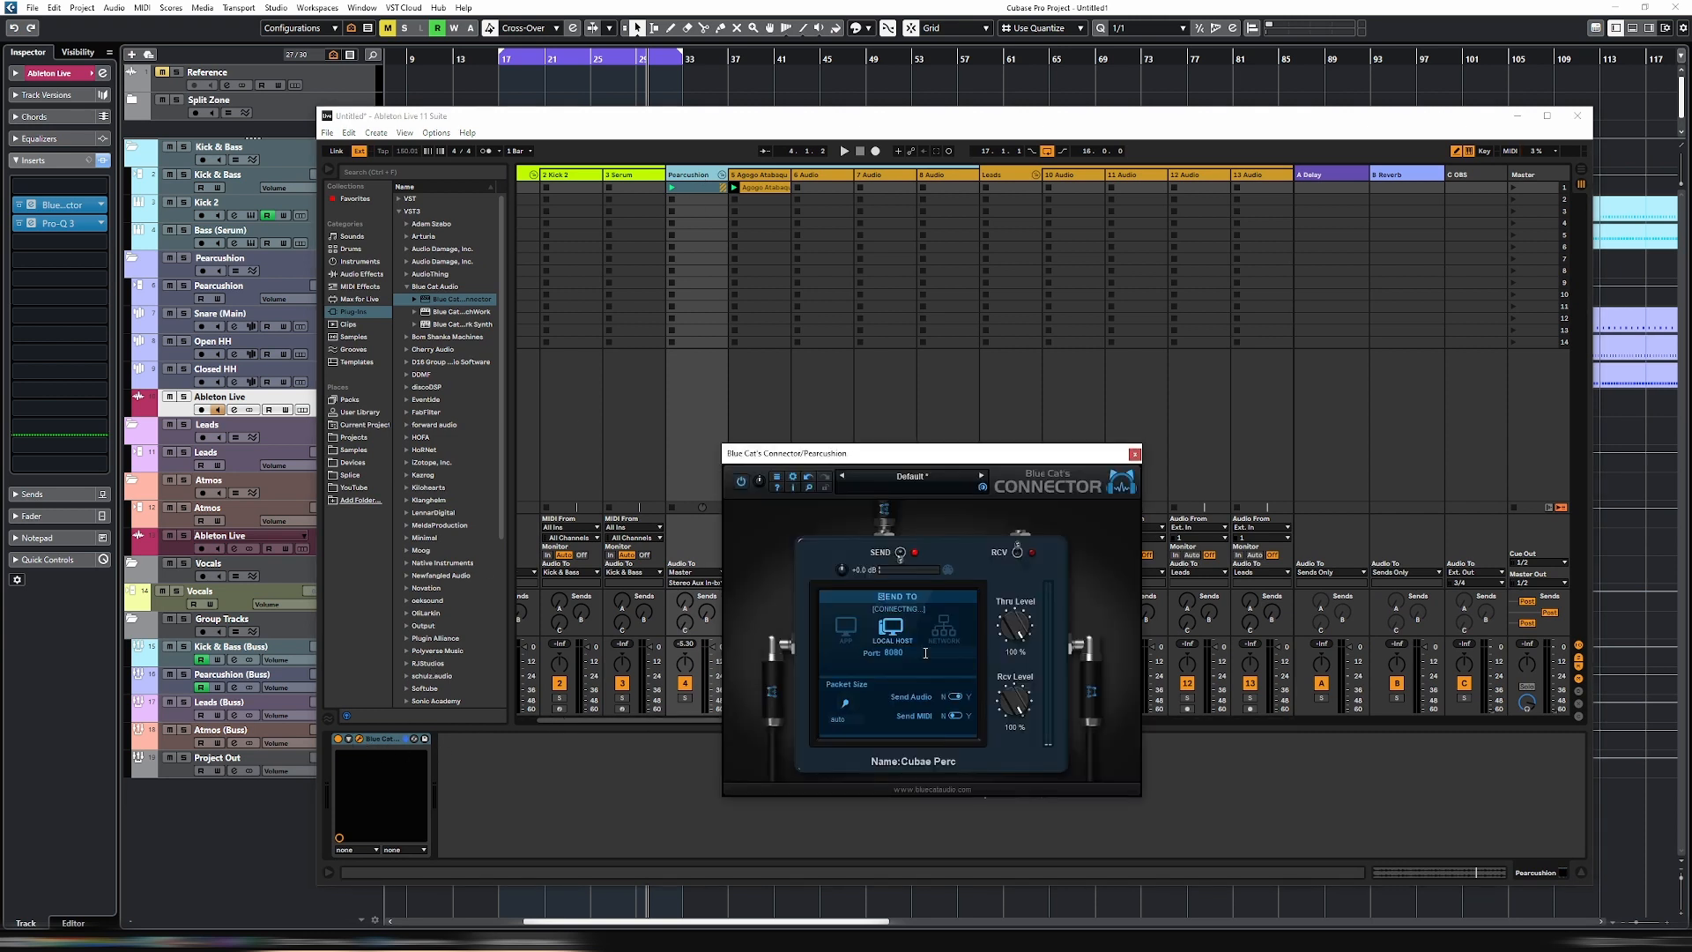
{"action": "type", "text": "202"}
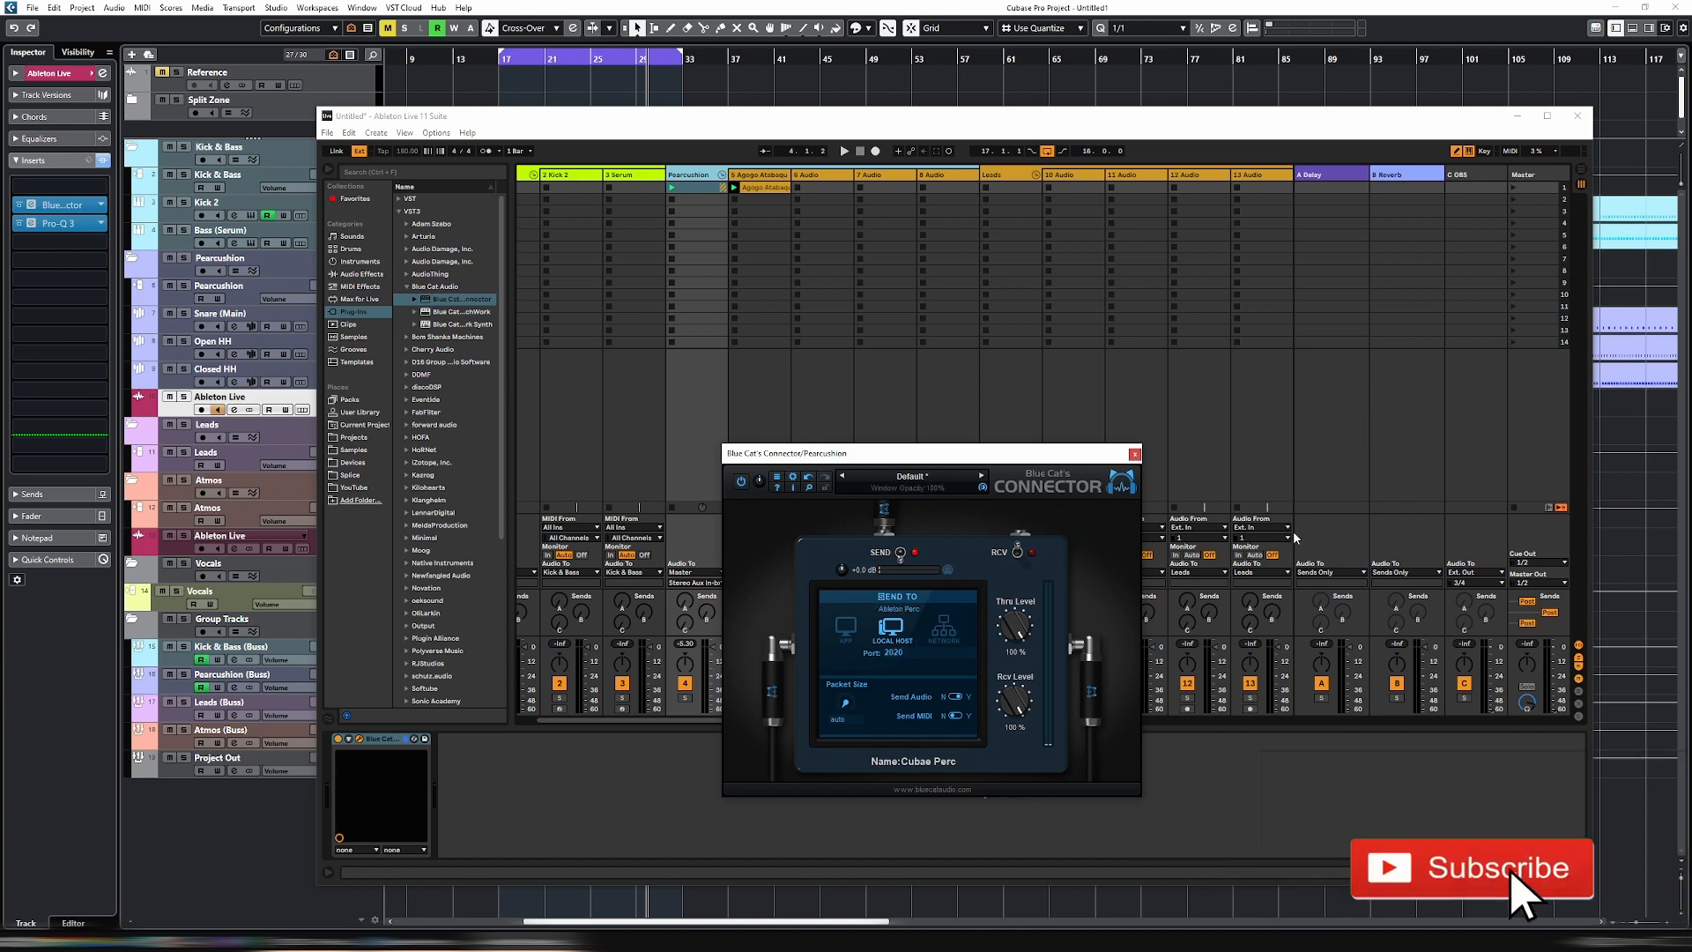
{"action": "left_click", "coordinate": [1133, 455]}
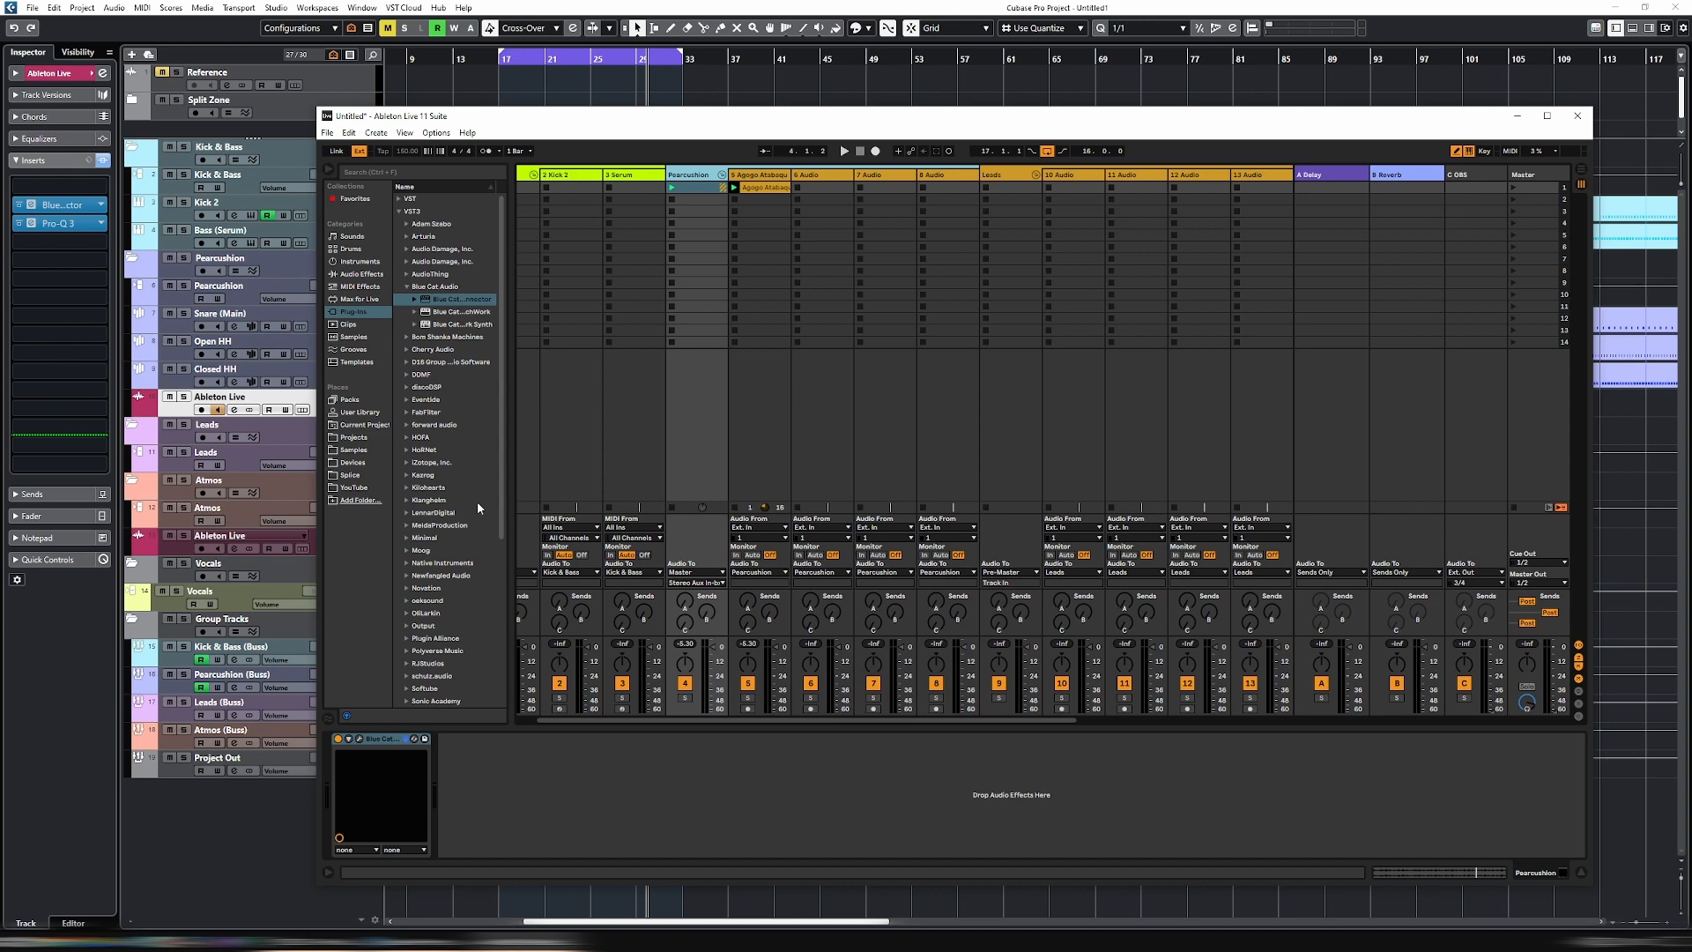
- Insert Blue Cat's Connector on Cubase's Ableton Live track below the Atmos track
{"action": "left_click", "coordinate": [177, 553]}
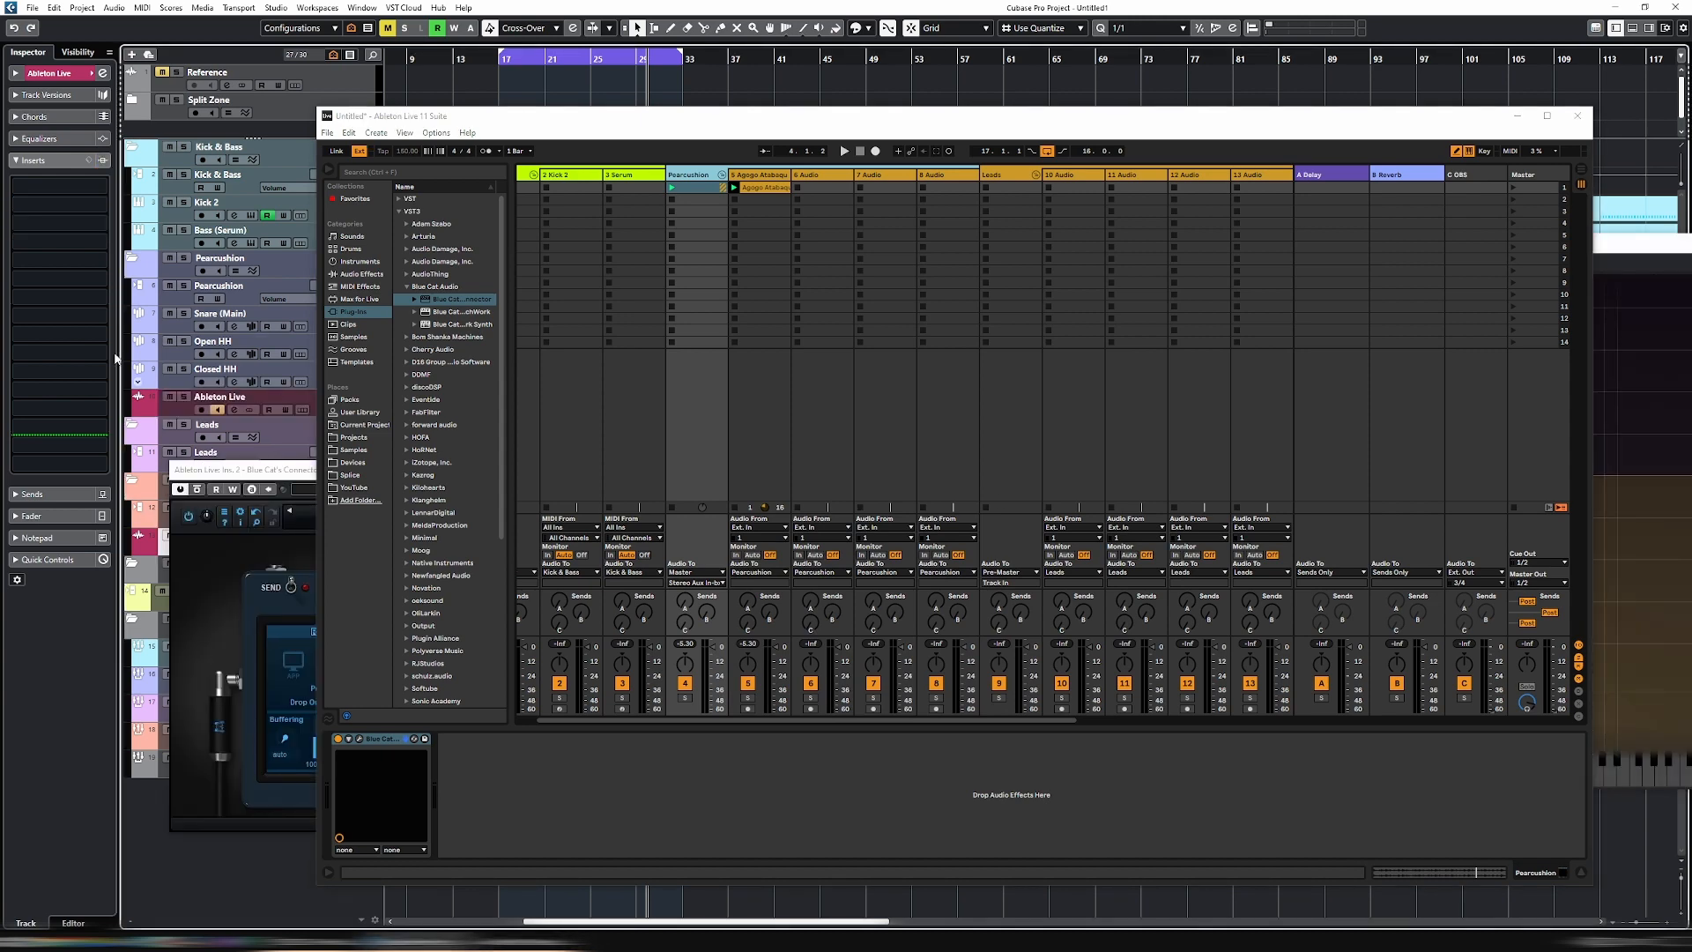
{"action": "left_click", "coordinate": [60, 239]}
{"action": "type", "text": "conn"}
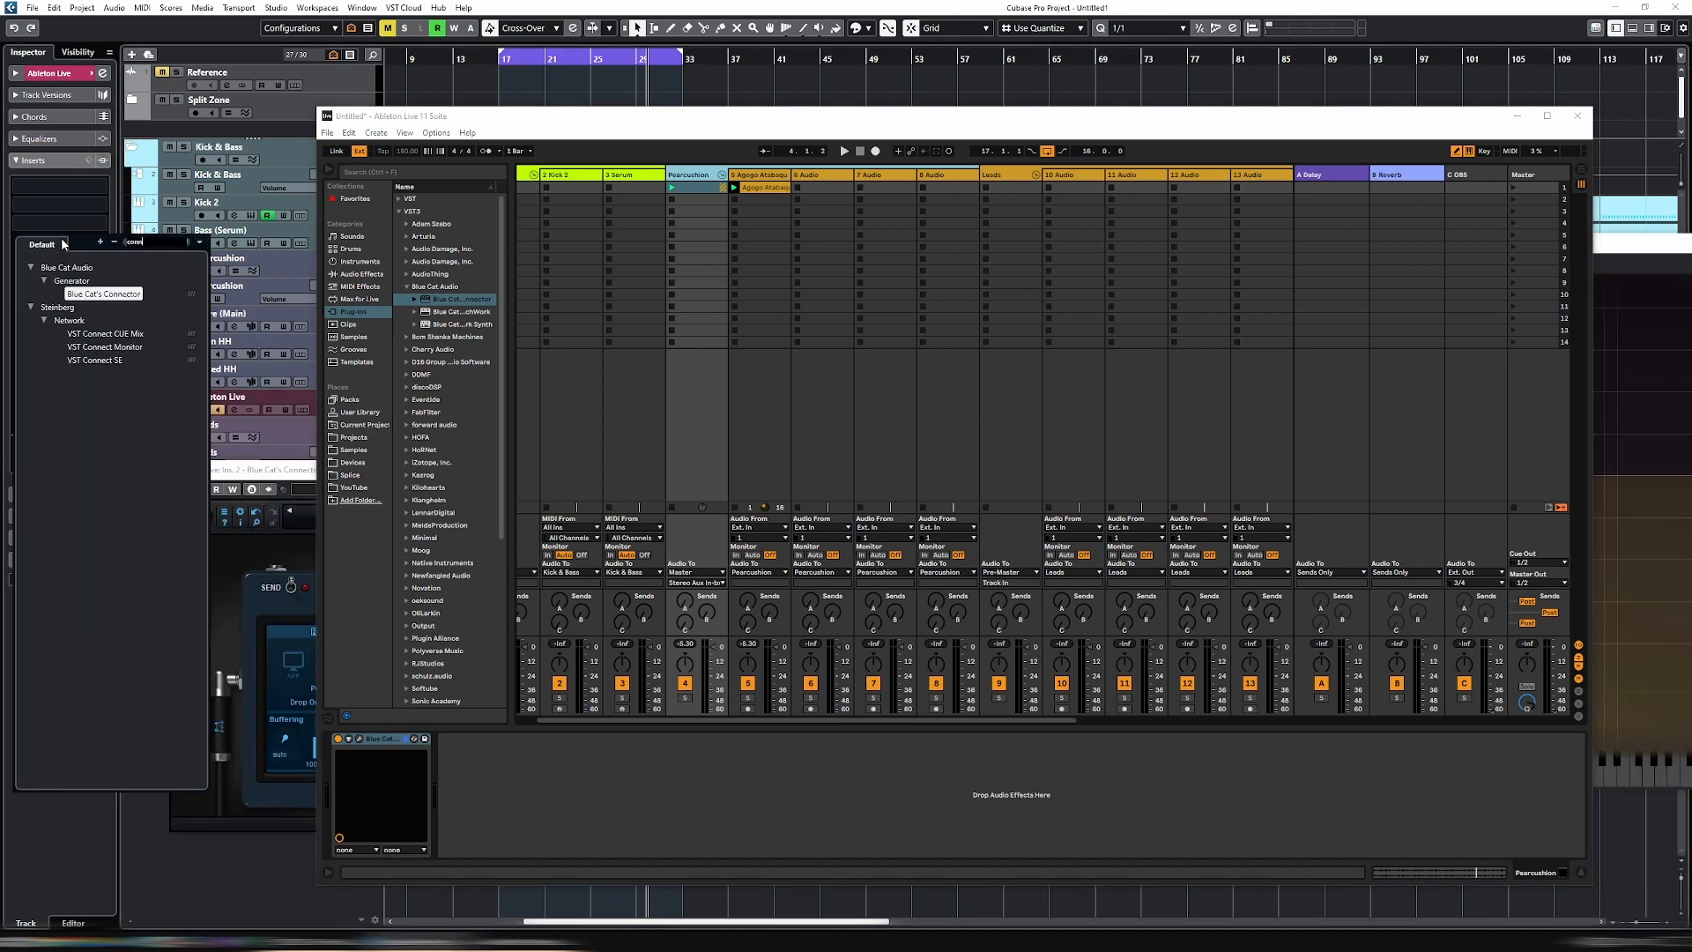
{"action": "left_click", "coordinate": [97, 294]}
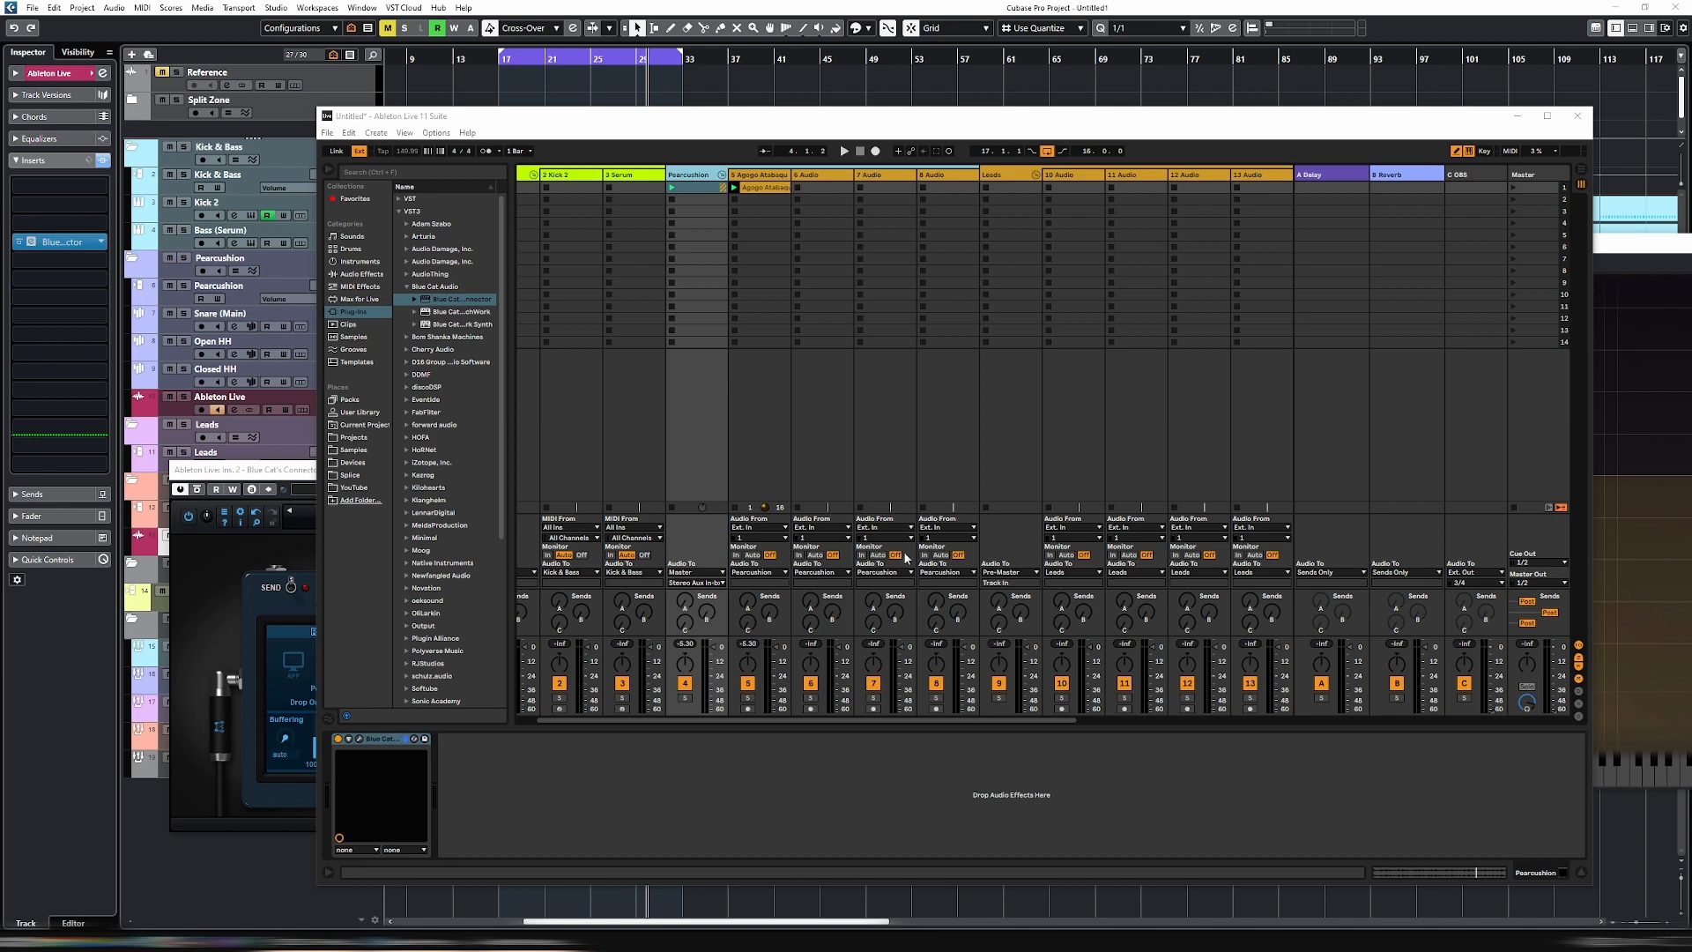
- Load the 80s Beat 90 bpm sample into the first clip slot of the 15 Audio track in Live's Atmos group
{"action": "left_click_drag", "start_coordinate": [870, 721], "coordinate": [1086, 722]}
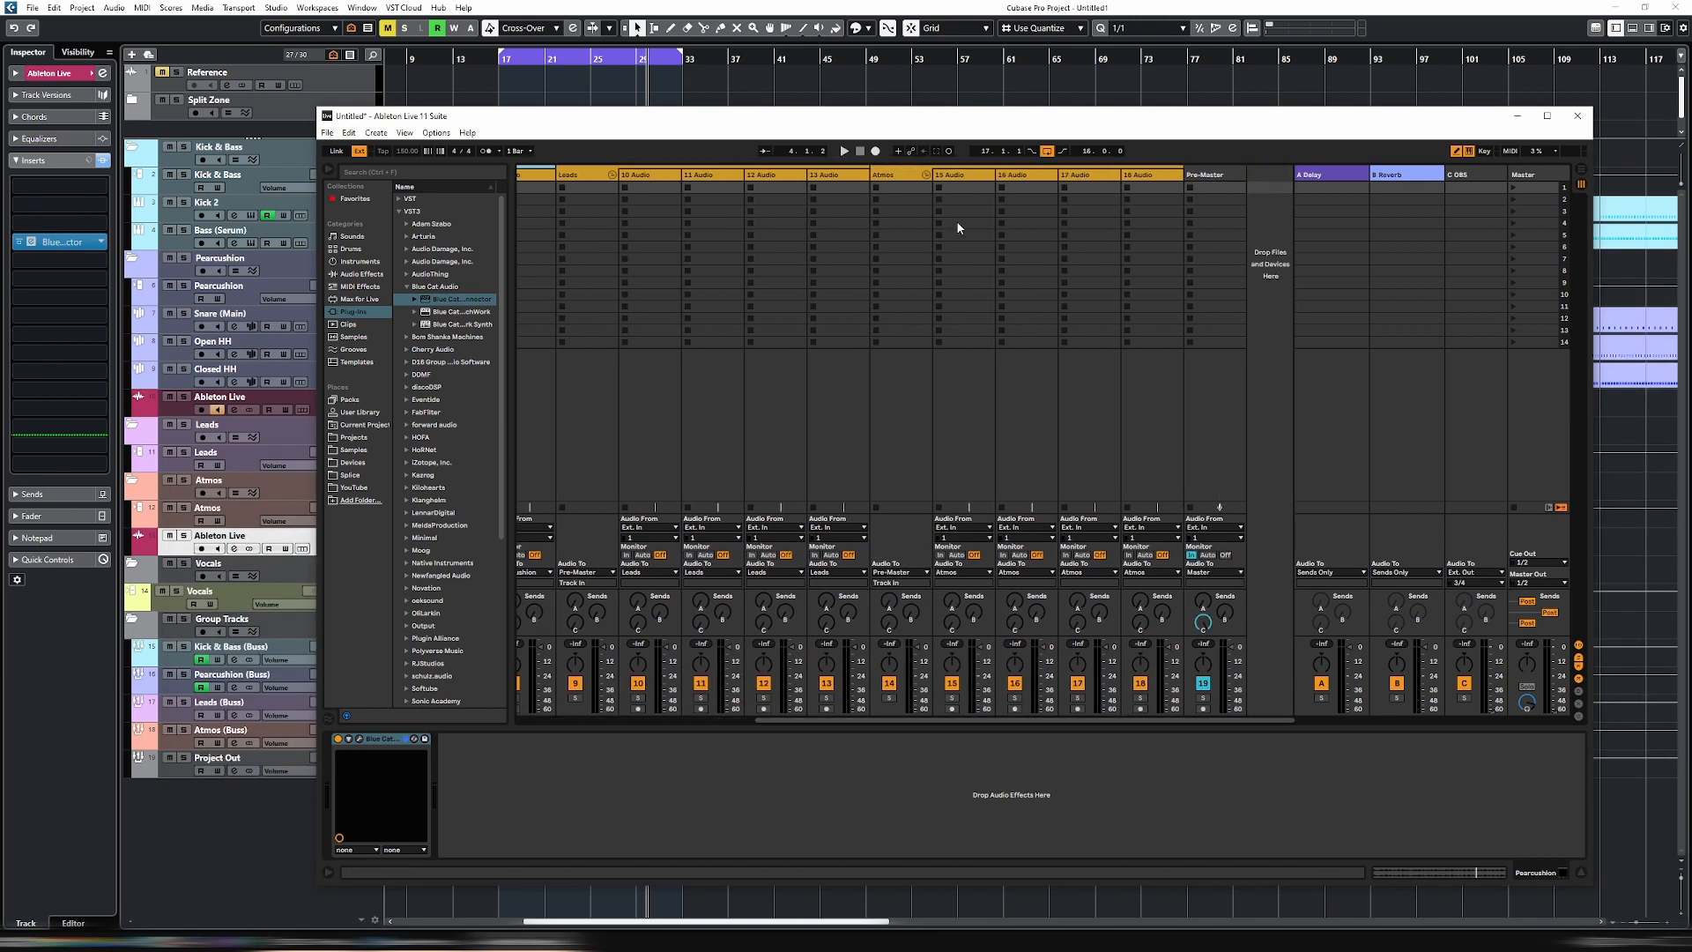
{"action": "left_click", "coordinate": [915, 181]}
{"action": "left_click", "coordinate": [969, 187]}
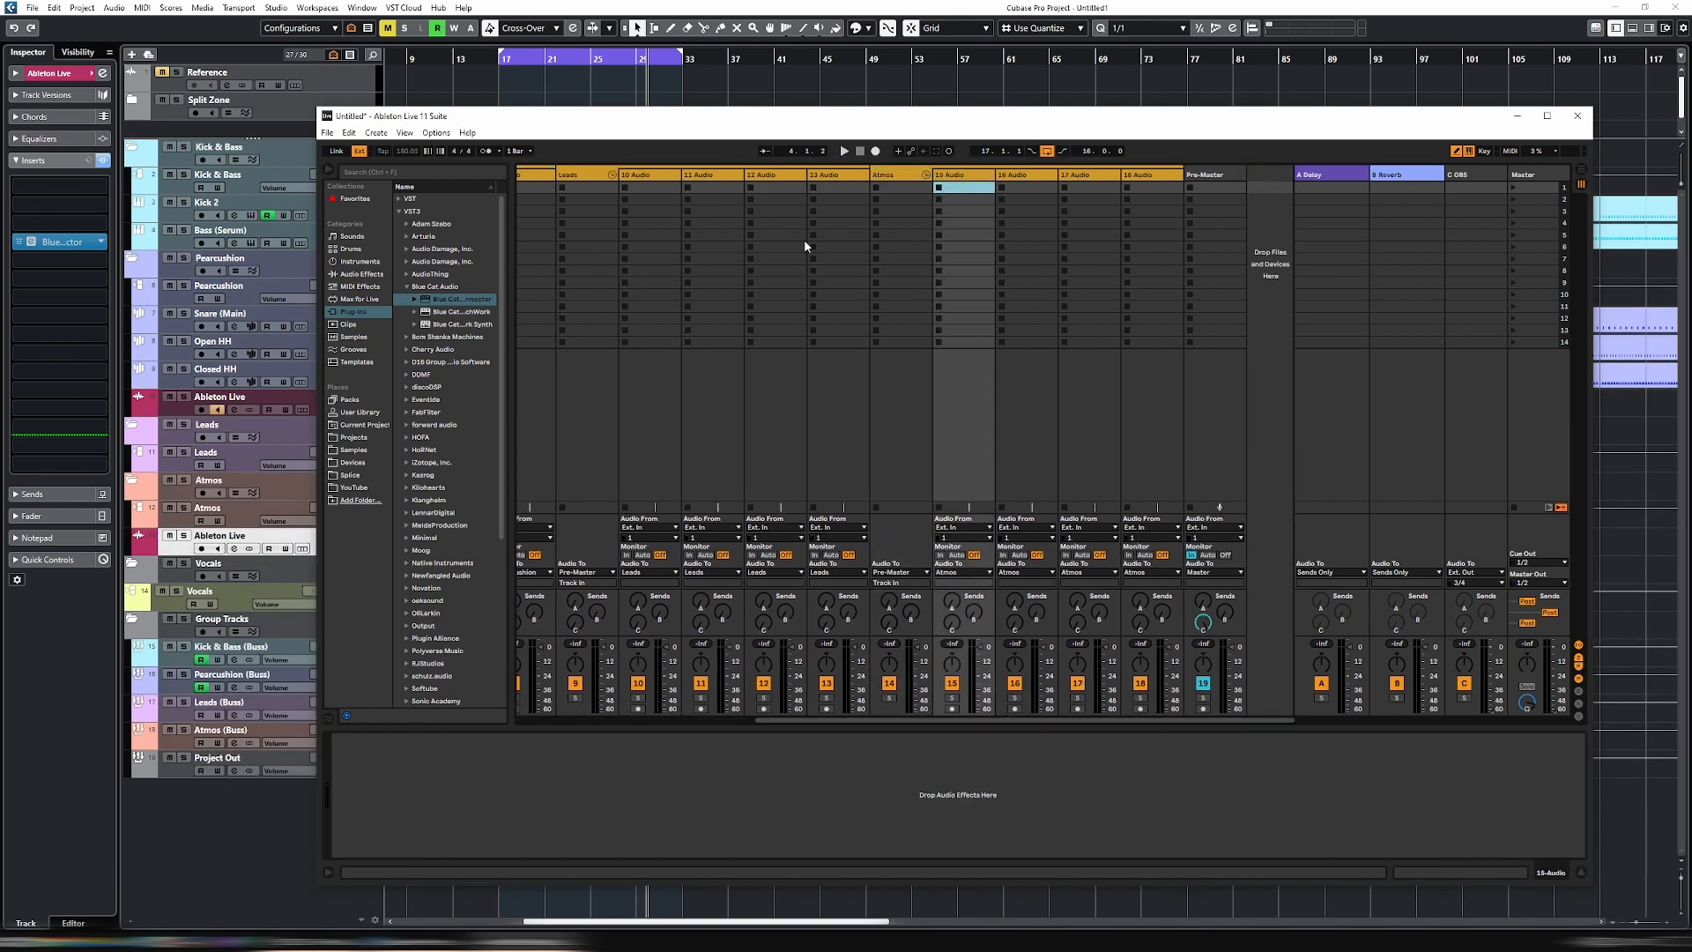
{"action": "left_click", "coordinate": [356, 336]}
{"action": "left_click", "coordinate": [432, 287]}
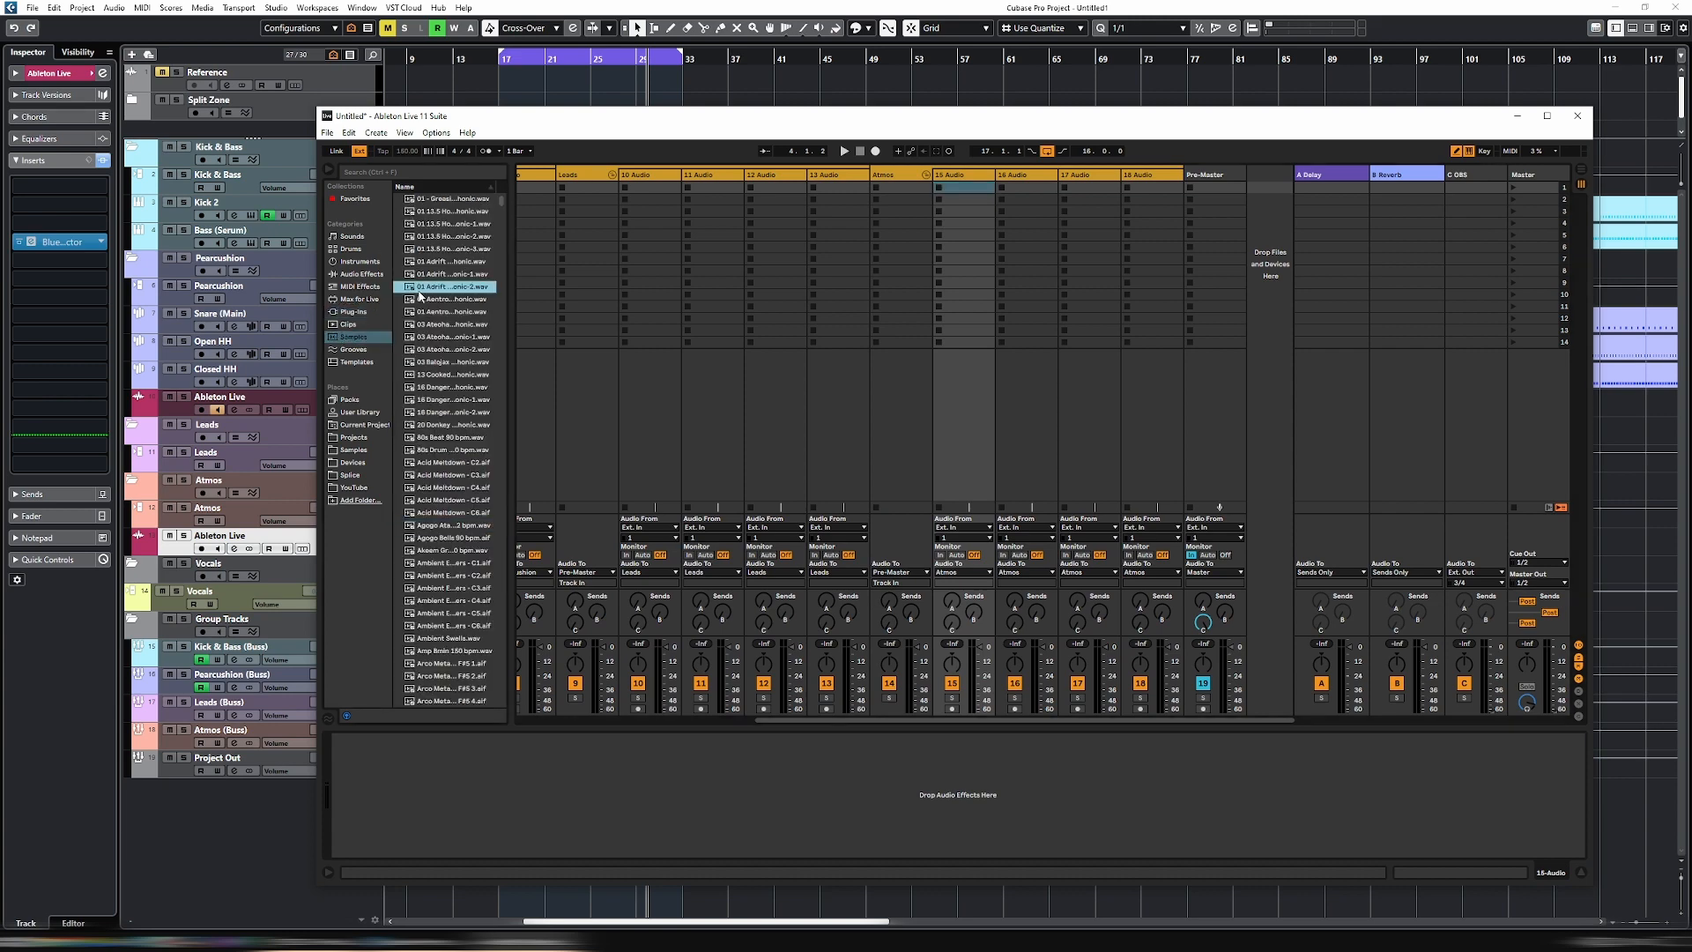
{"action": "left_click", "coordinate": [435, 361]}
{"action": "left_click", "coordinate": [445, 437]}
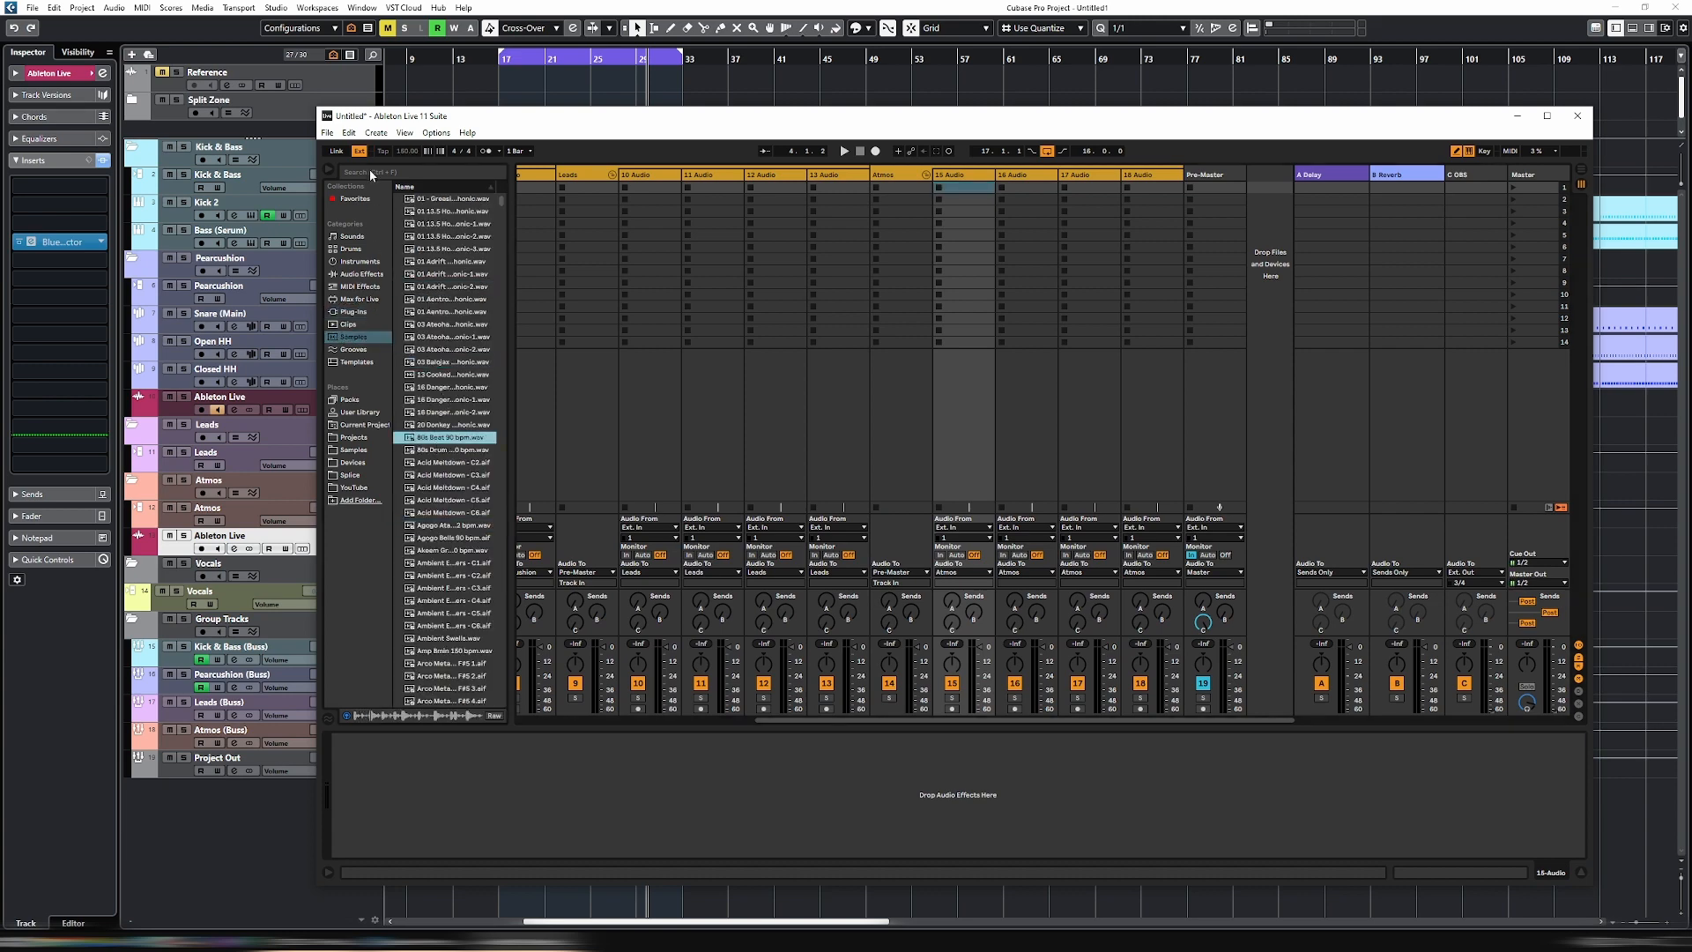
{"action": "left_click_drag", "start_coordinate": [425, 443], "coordinate": [956, 185]}
- Add Blue Cat's Connector to Live's Atmos group and set it to send to Local Host on port 4040
{"action": "left_click", "coordinate": [910, 179]}
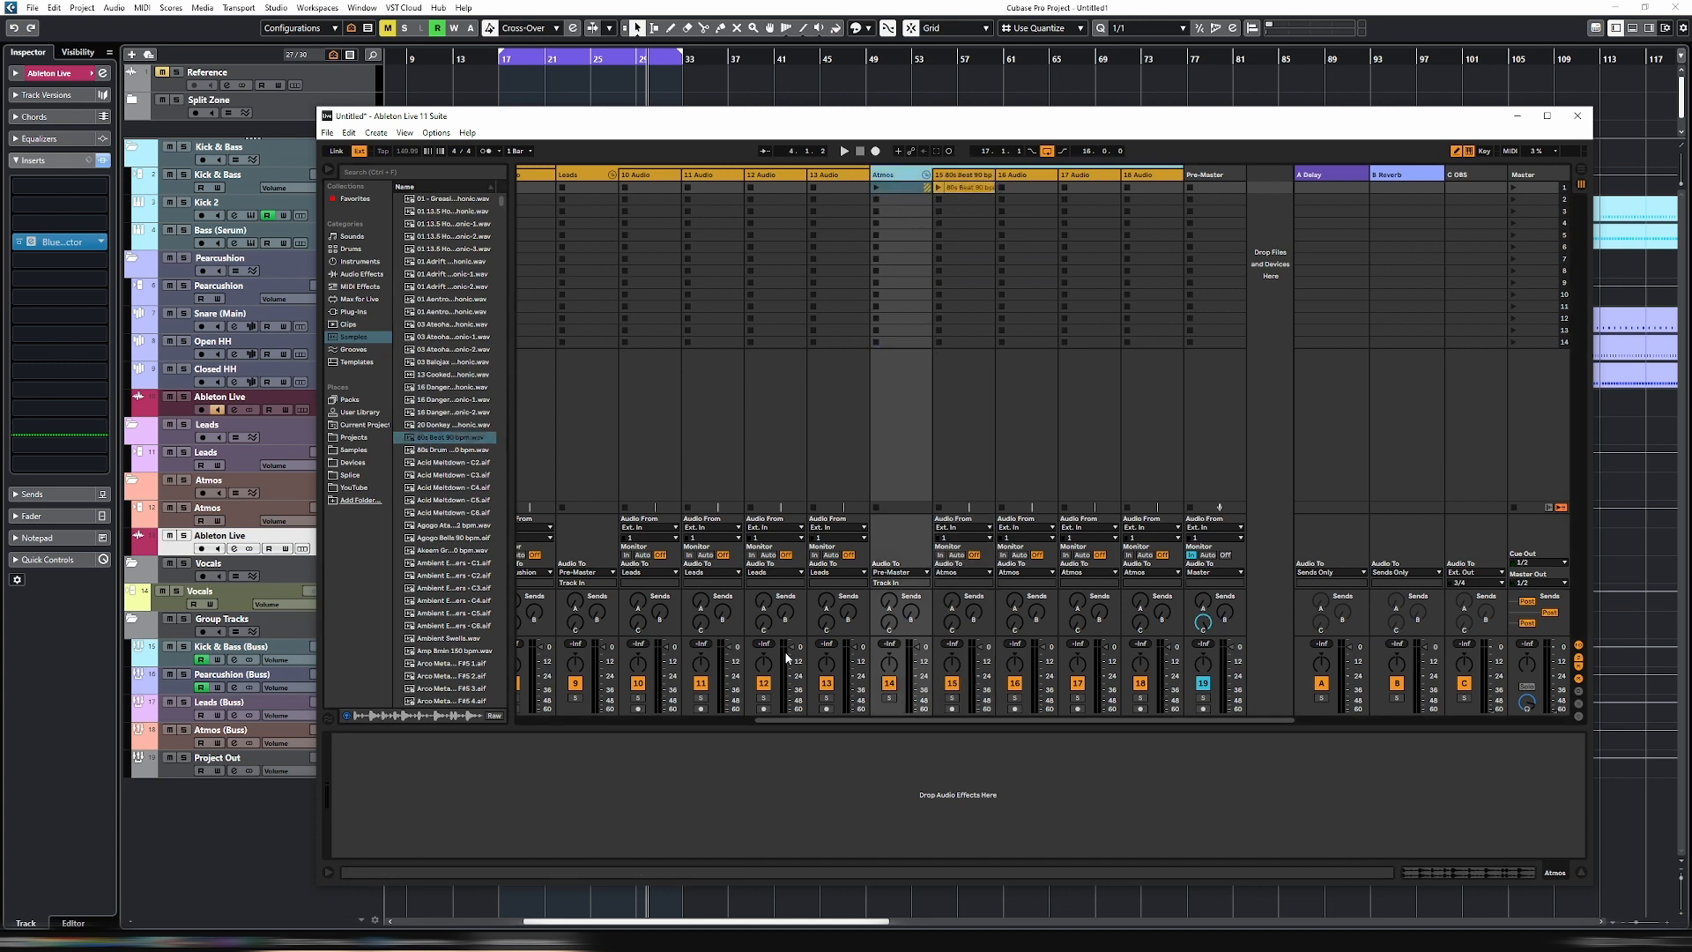
{"action": "left_click", "coordinate": [354, 313]}
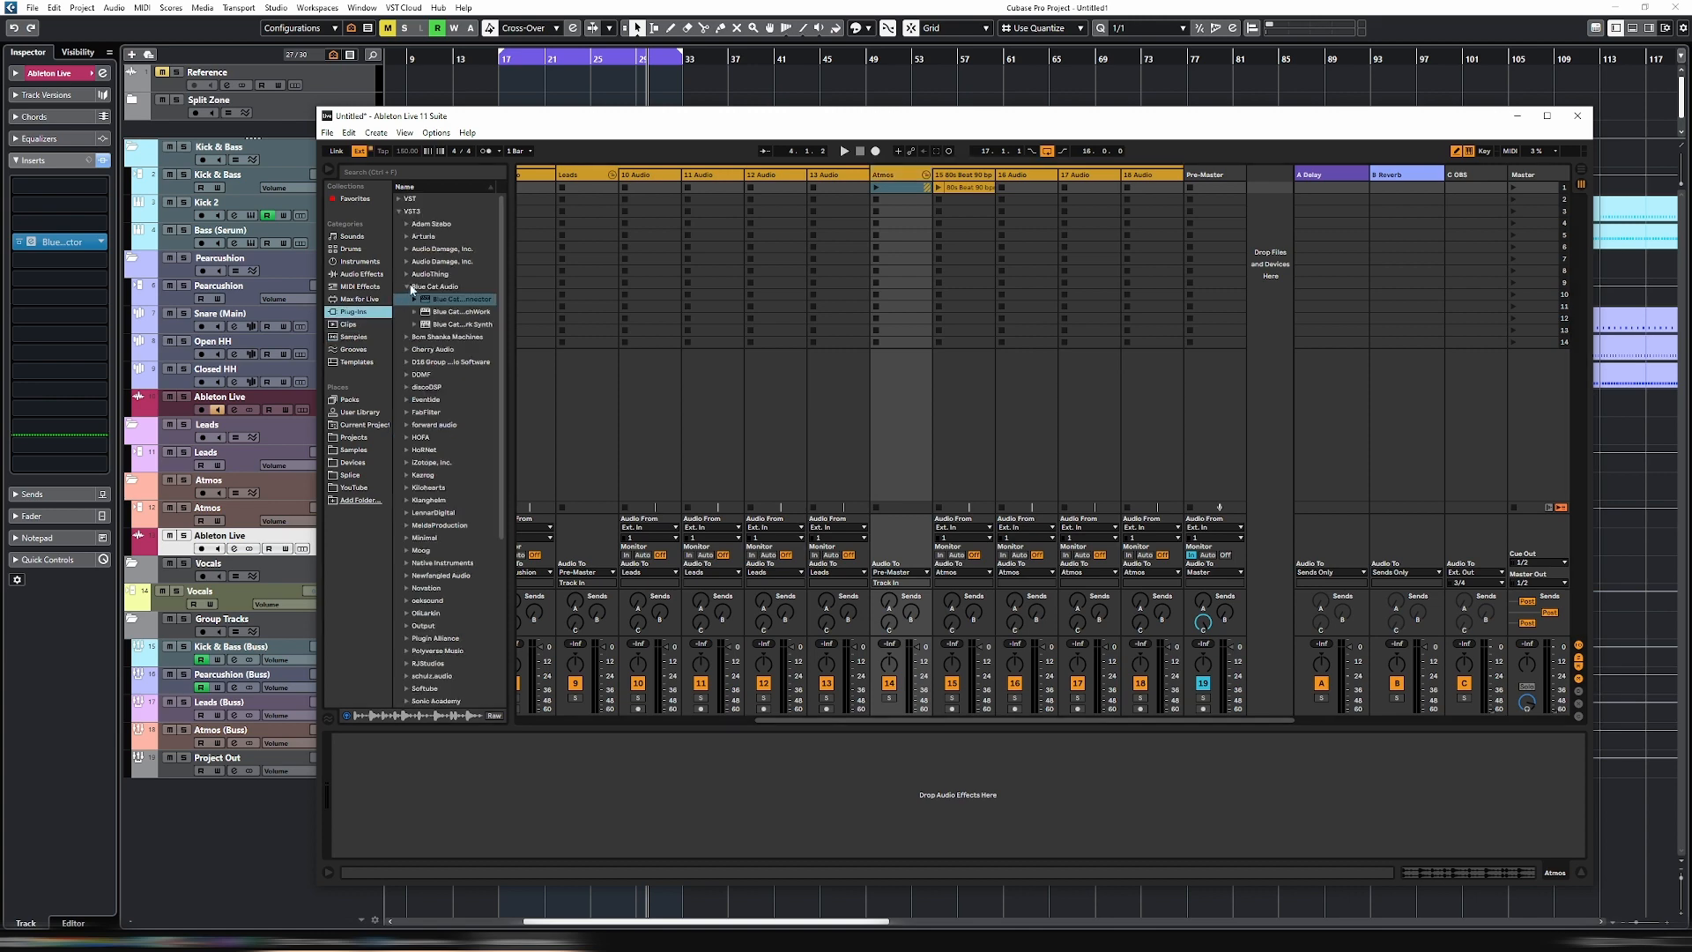
{"action": "left_click_drag", "start_coordinate": [438, 308], "coordinate": [555, 784]}
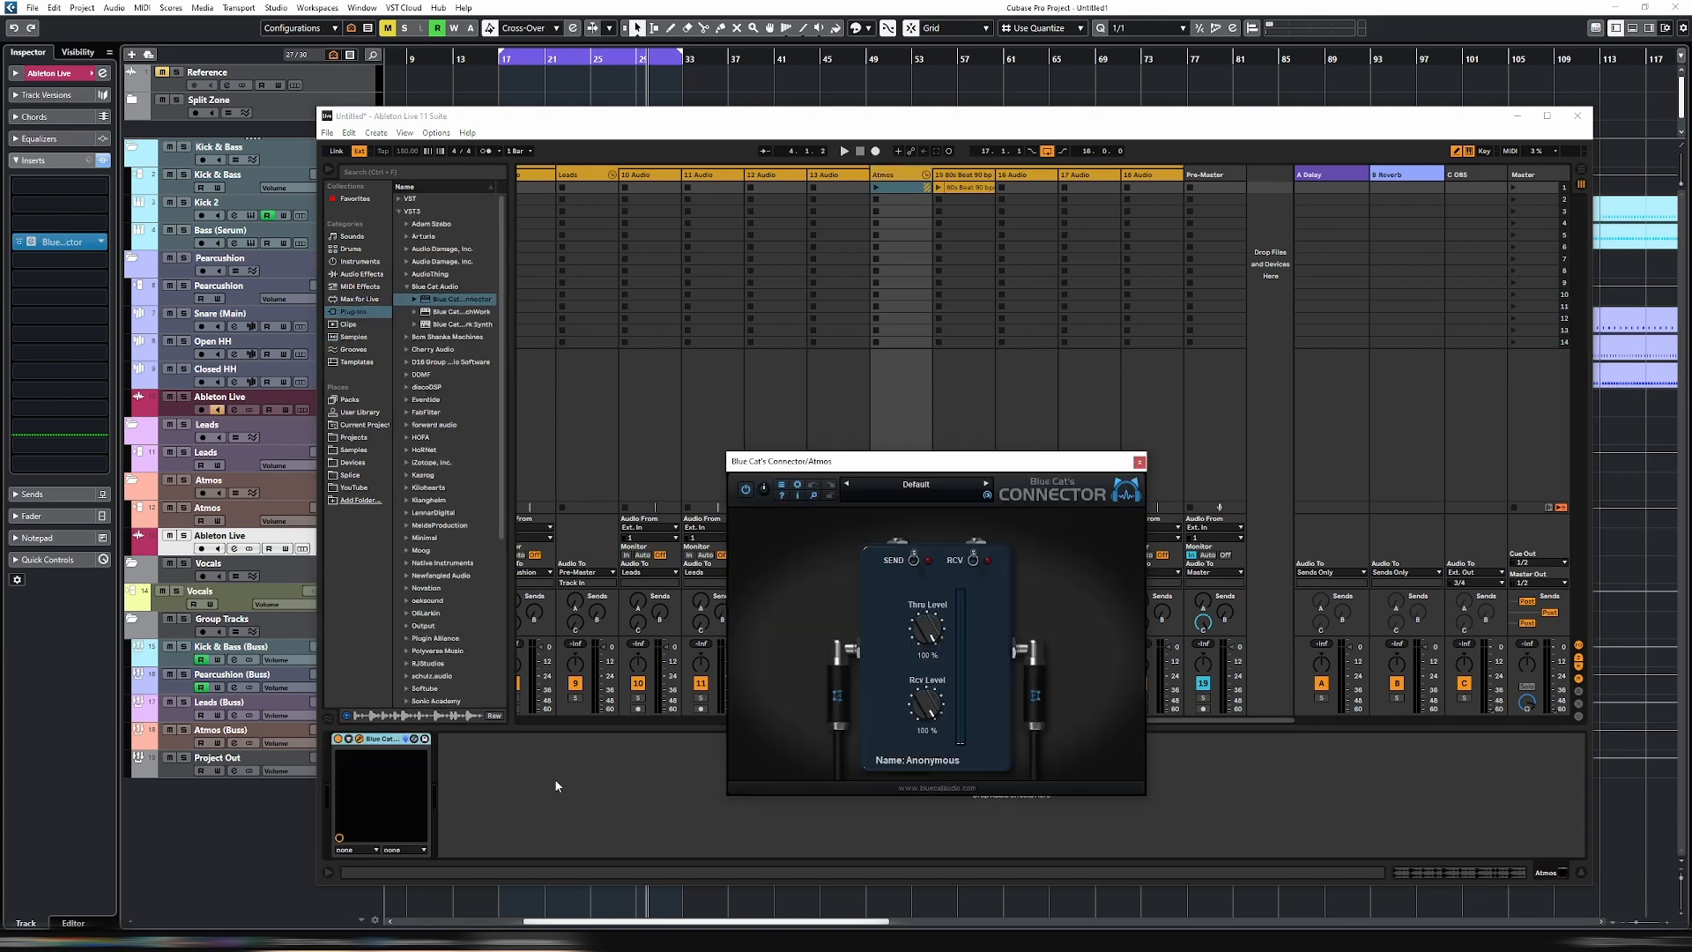
{"action": "left_click", "coordinate": [914, 561]}
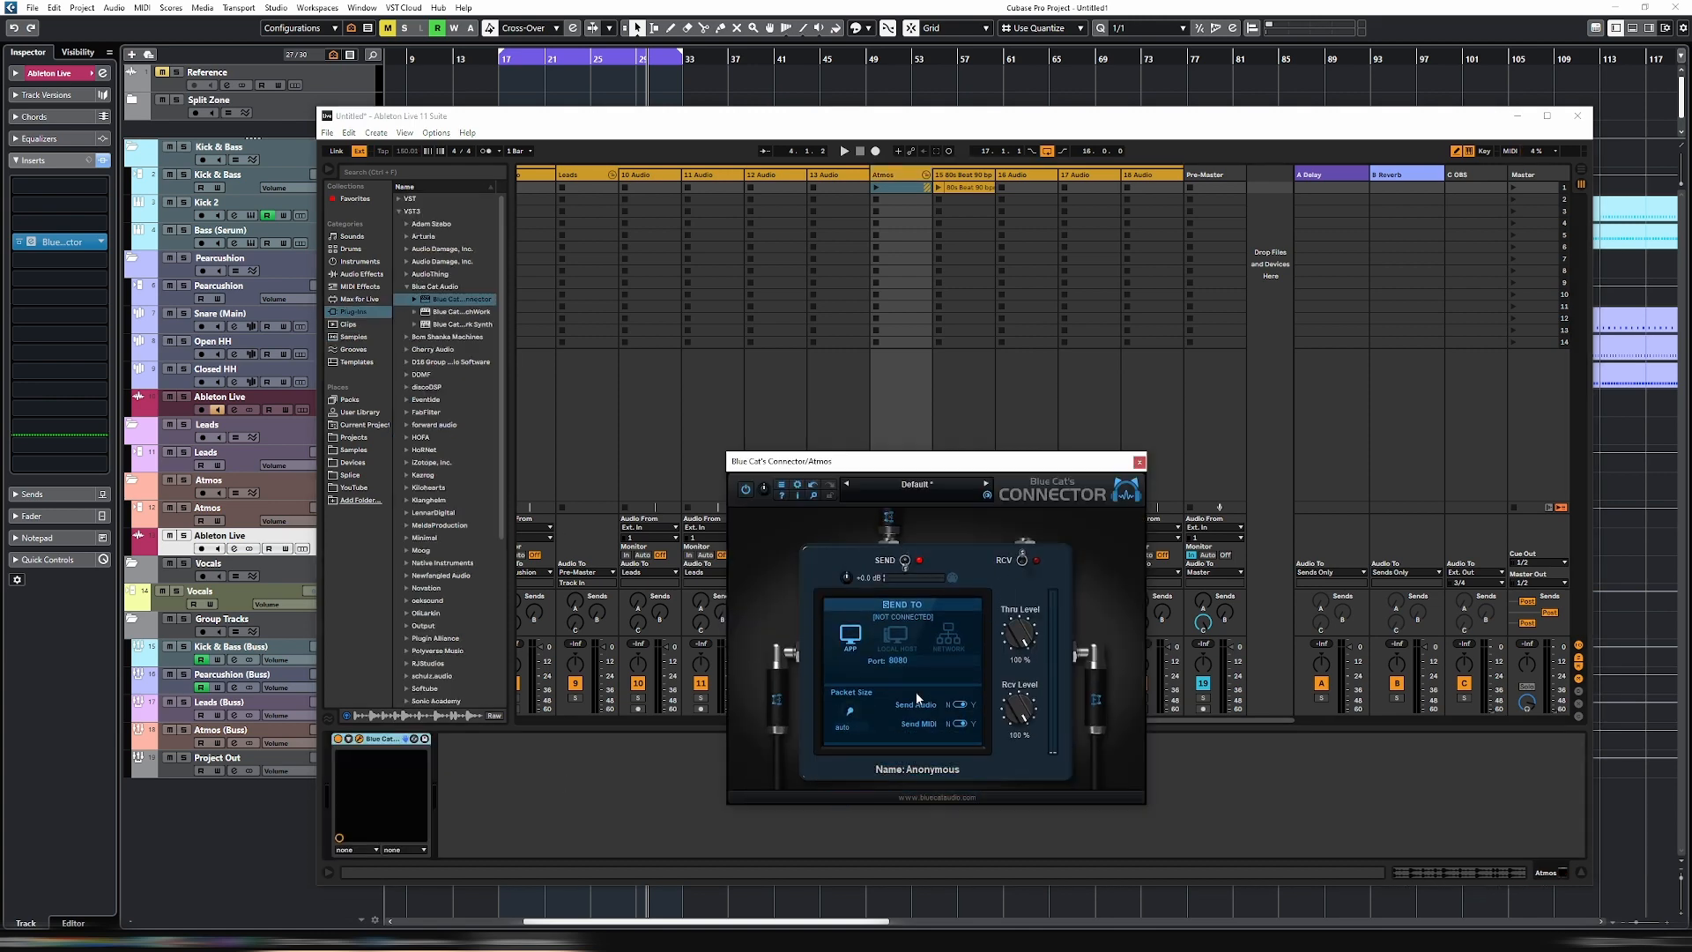
{"action": "type", "text": "4040"}
{"action": "left_click", "coordinate": [902, 652]}
- Replace the open Perc Connector window with the lower Ableton Live track's Connector and set it to receive from Local Host on port 4040
{"action": "left_click_drag", "start_coordinate": [511, 123], "coordinate": [990, 148]}
{"action": "left_click", "coordinate": [61, 241]}
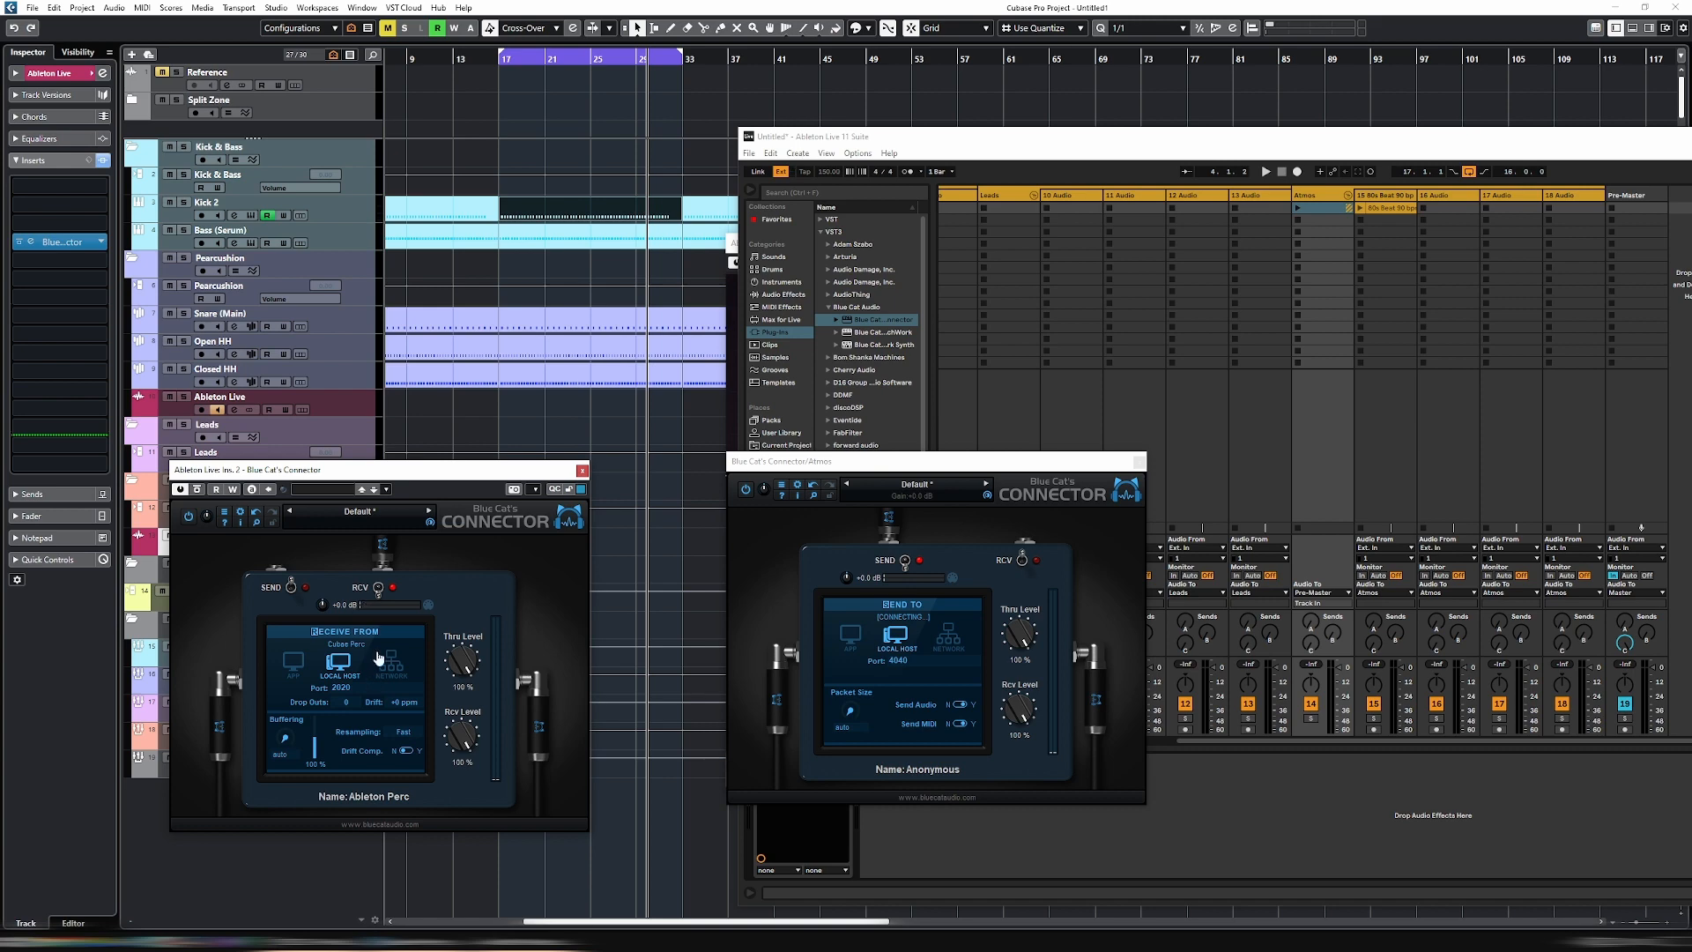
{"action": "left_click", "coordinate": [582, 469]}
{"action": "left_click", "coordinate": [62, 242]}
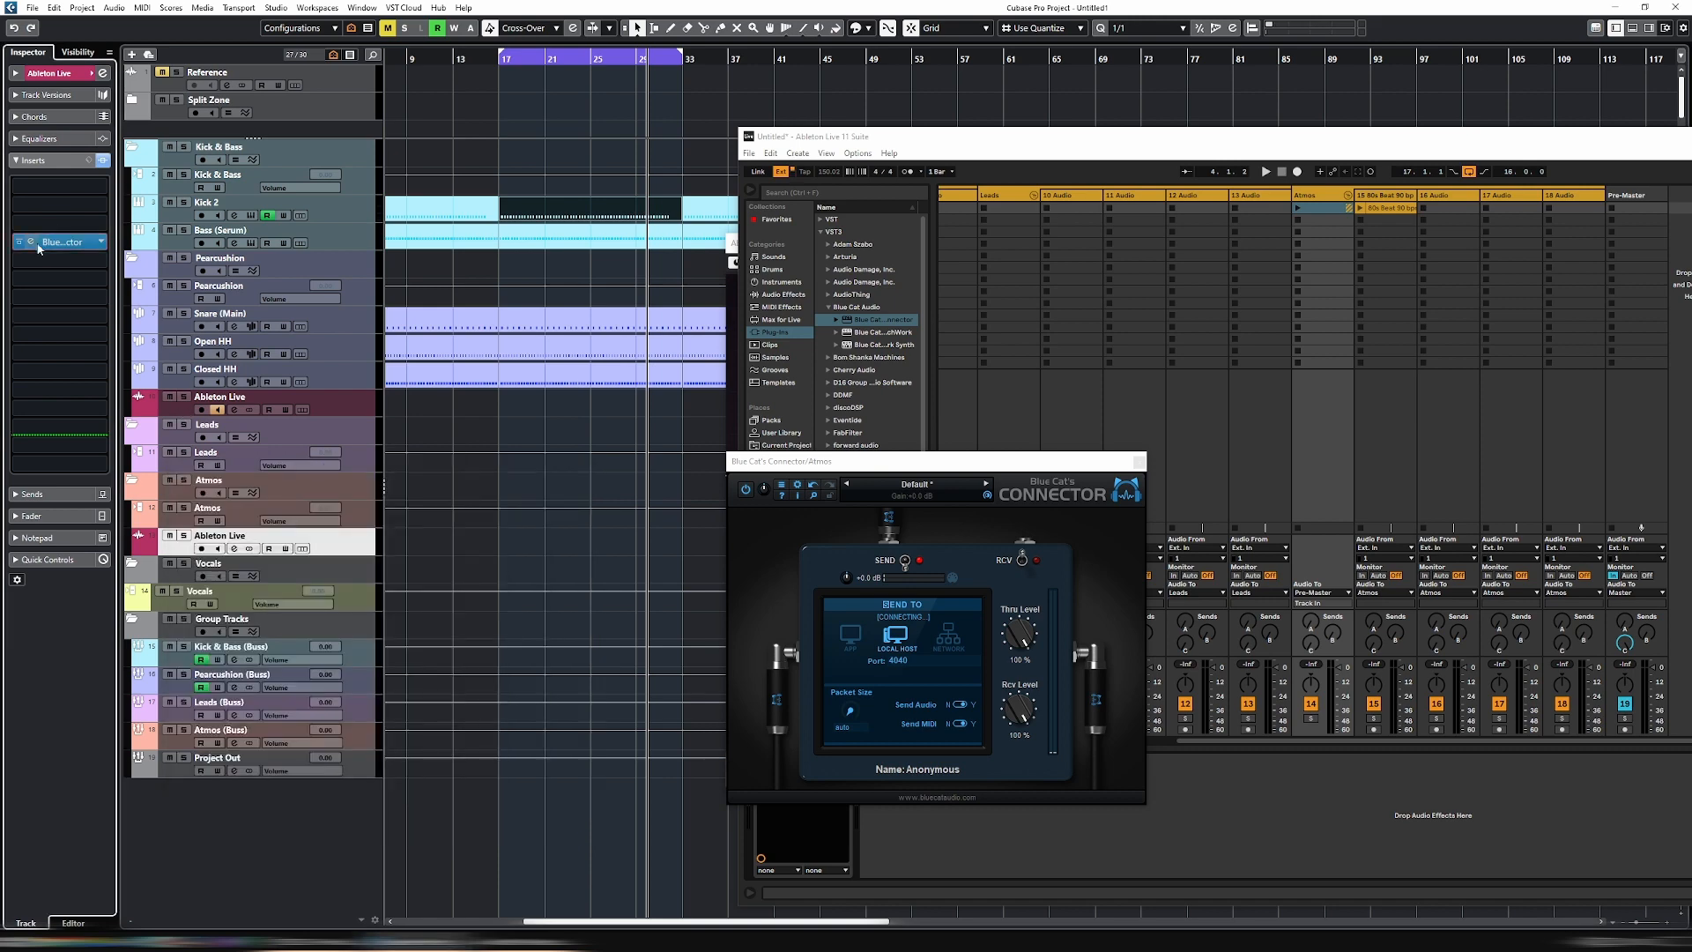
{"action": "left_click", "coordinate": [467, 533]}
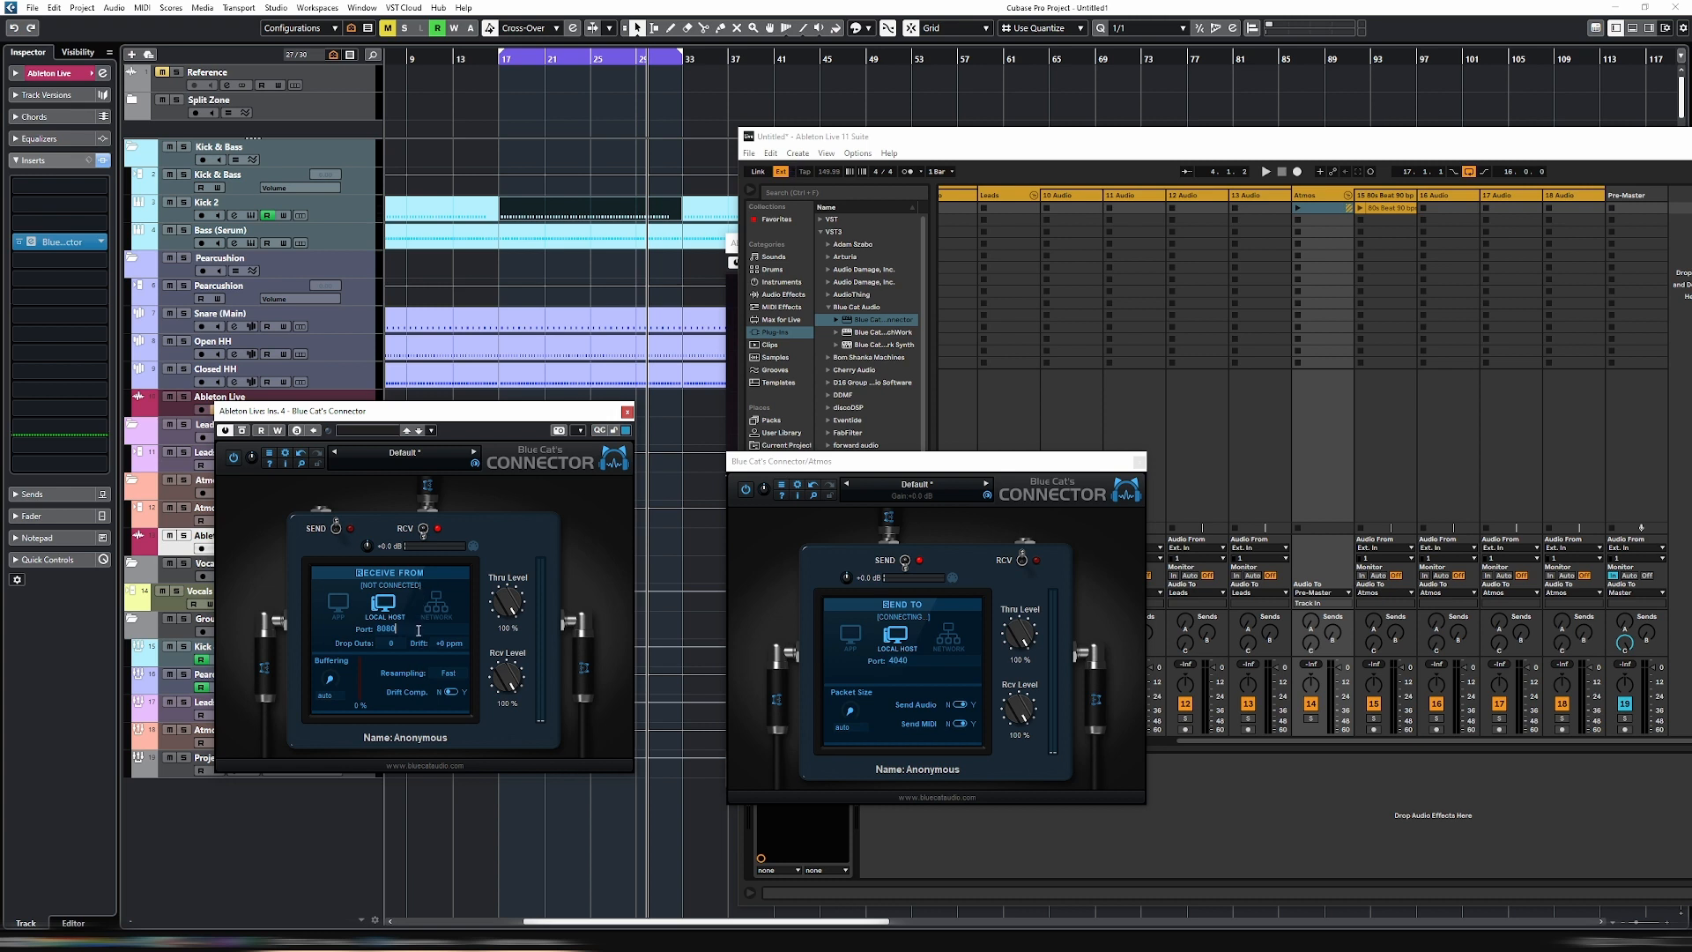
{"action": "type", "text": "404"}
{"action": "key", "text": "Return"}
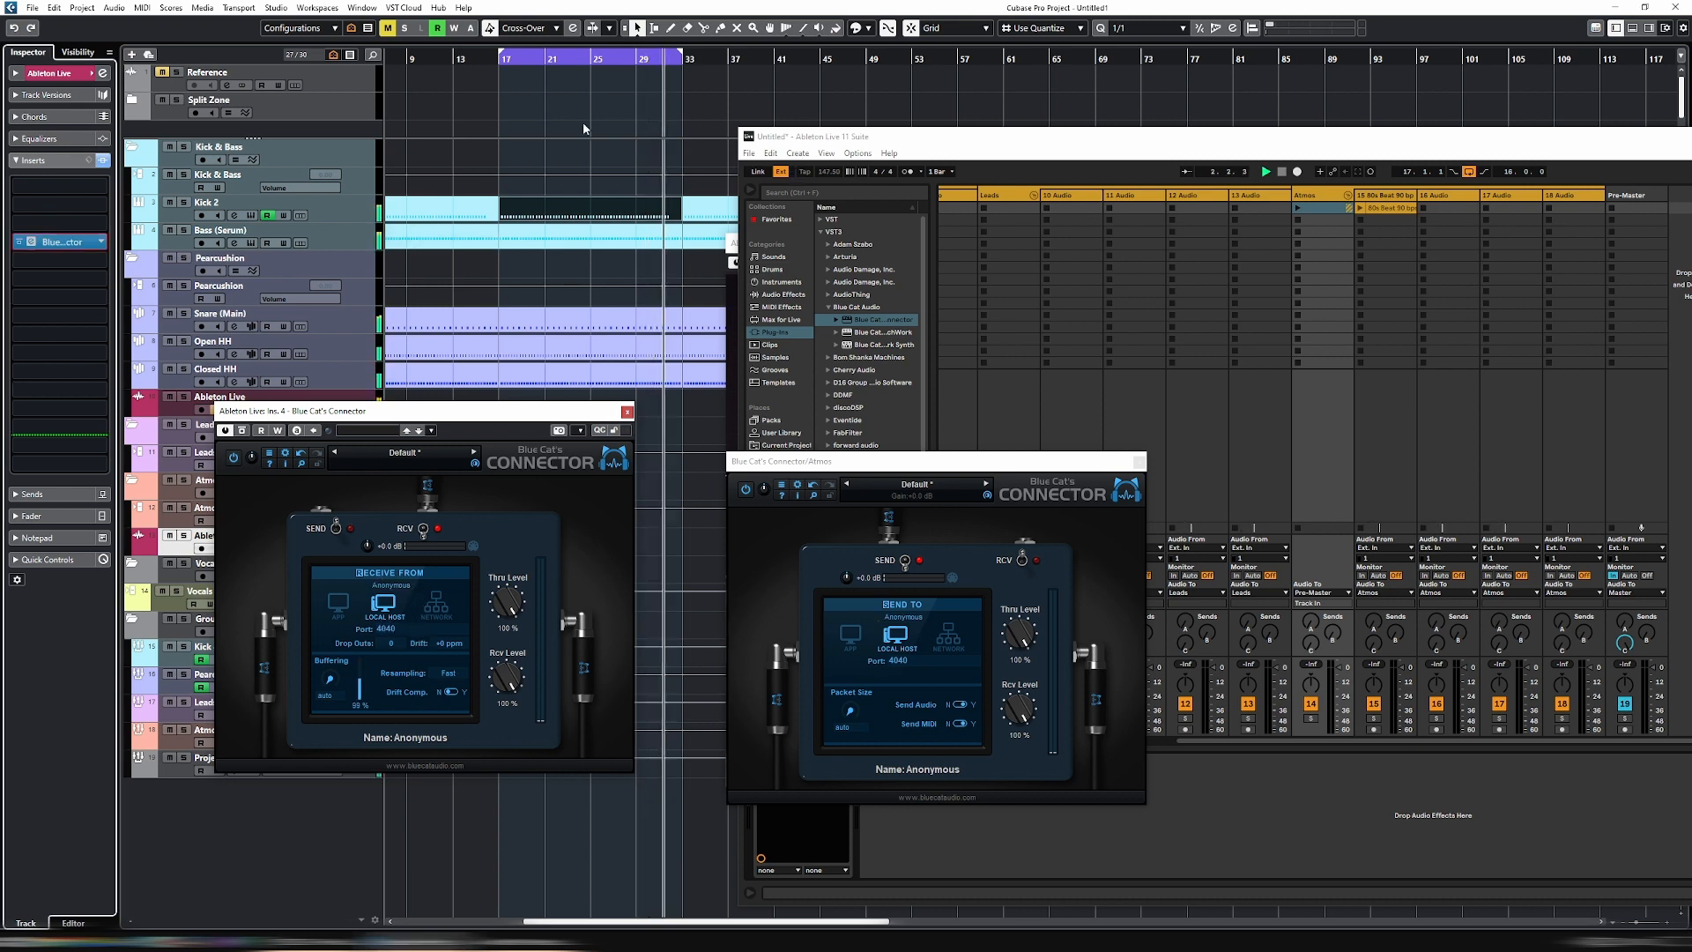
- Nickname Cubase's new Connector "Ableton Atmos"
{"action": "left_click", "coordinate": [470, 728]}
{"action": "type", "text": "Ableton A"}
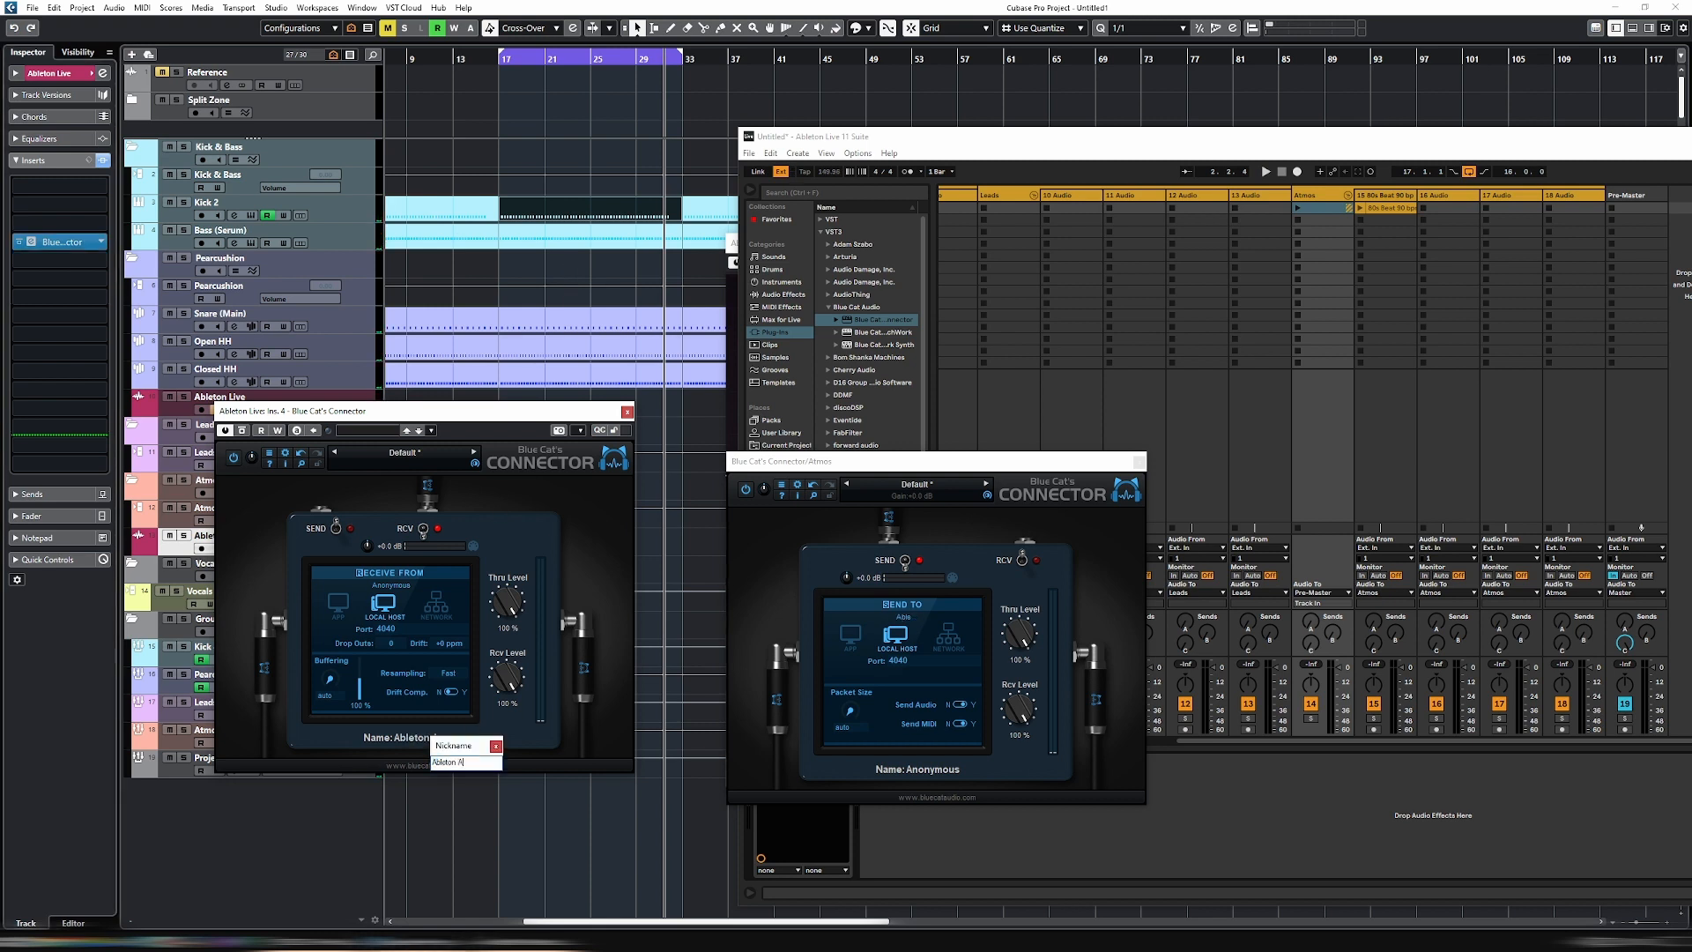
{"action": "type", "text": "tmos"}
{"action": "key", "text": "Return"}
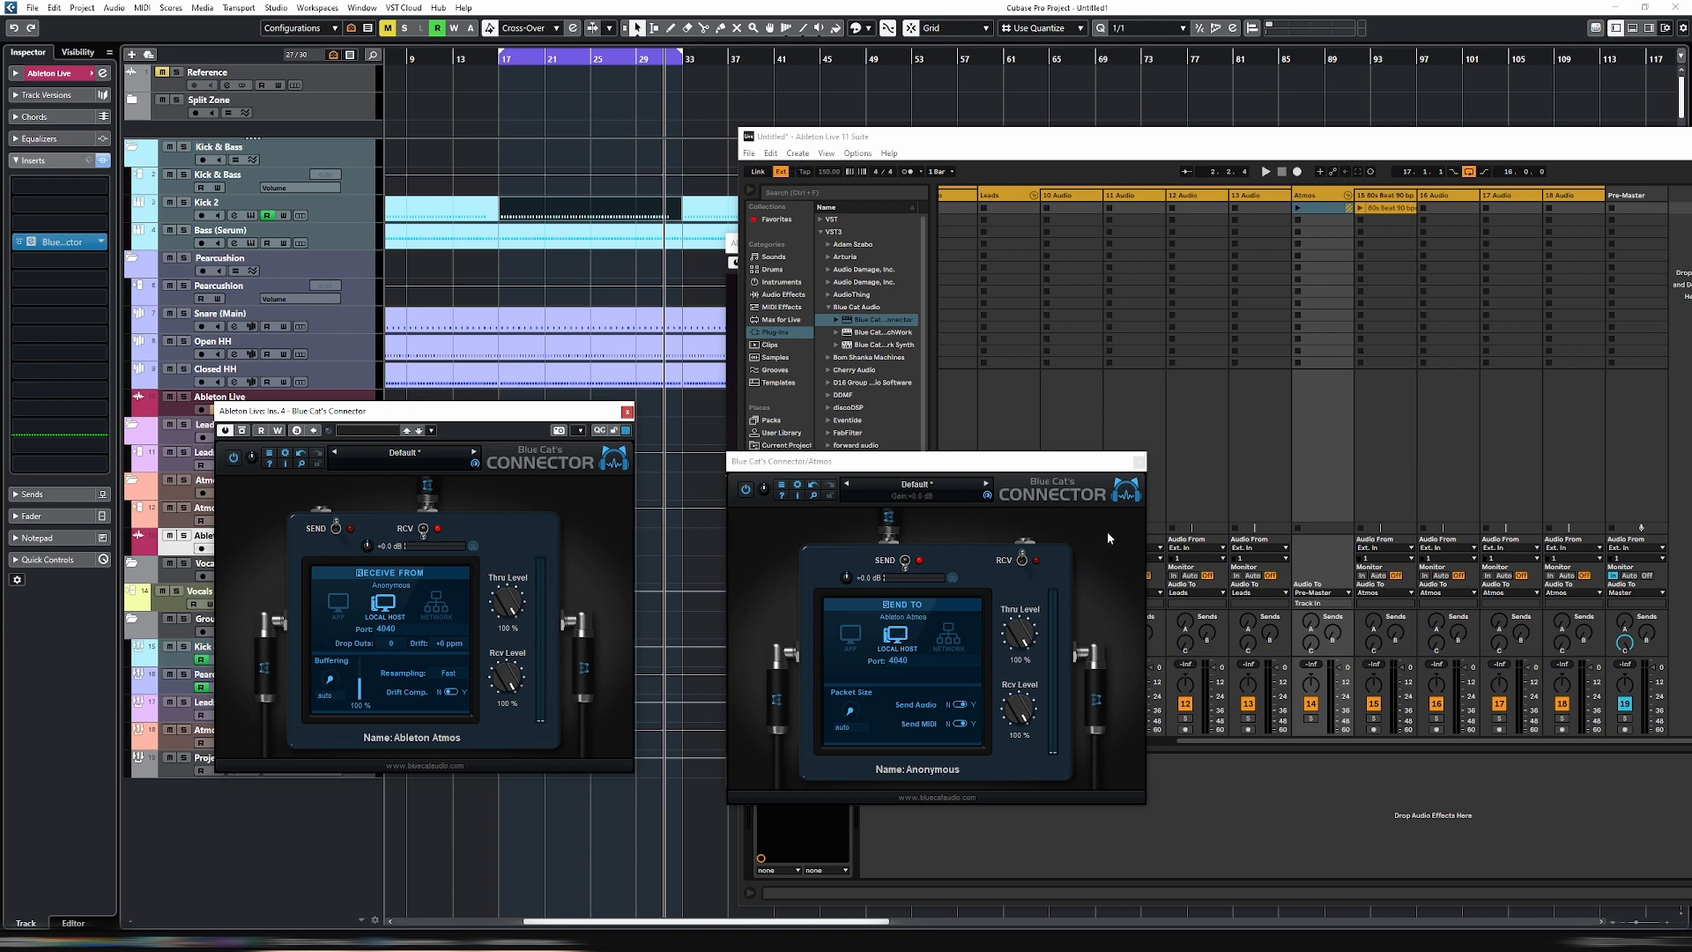
- Nickname the Connector on Live's Atmos group "Cubase Atmos" and close its window
{"action": "left_click", "coordinate": [1140, 463]}
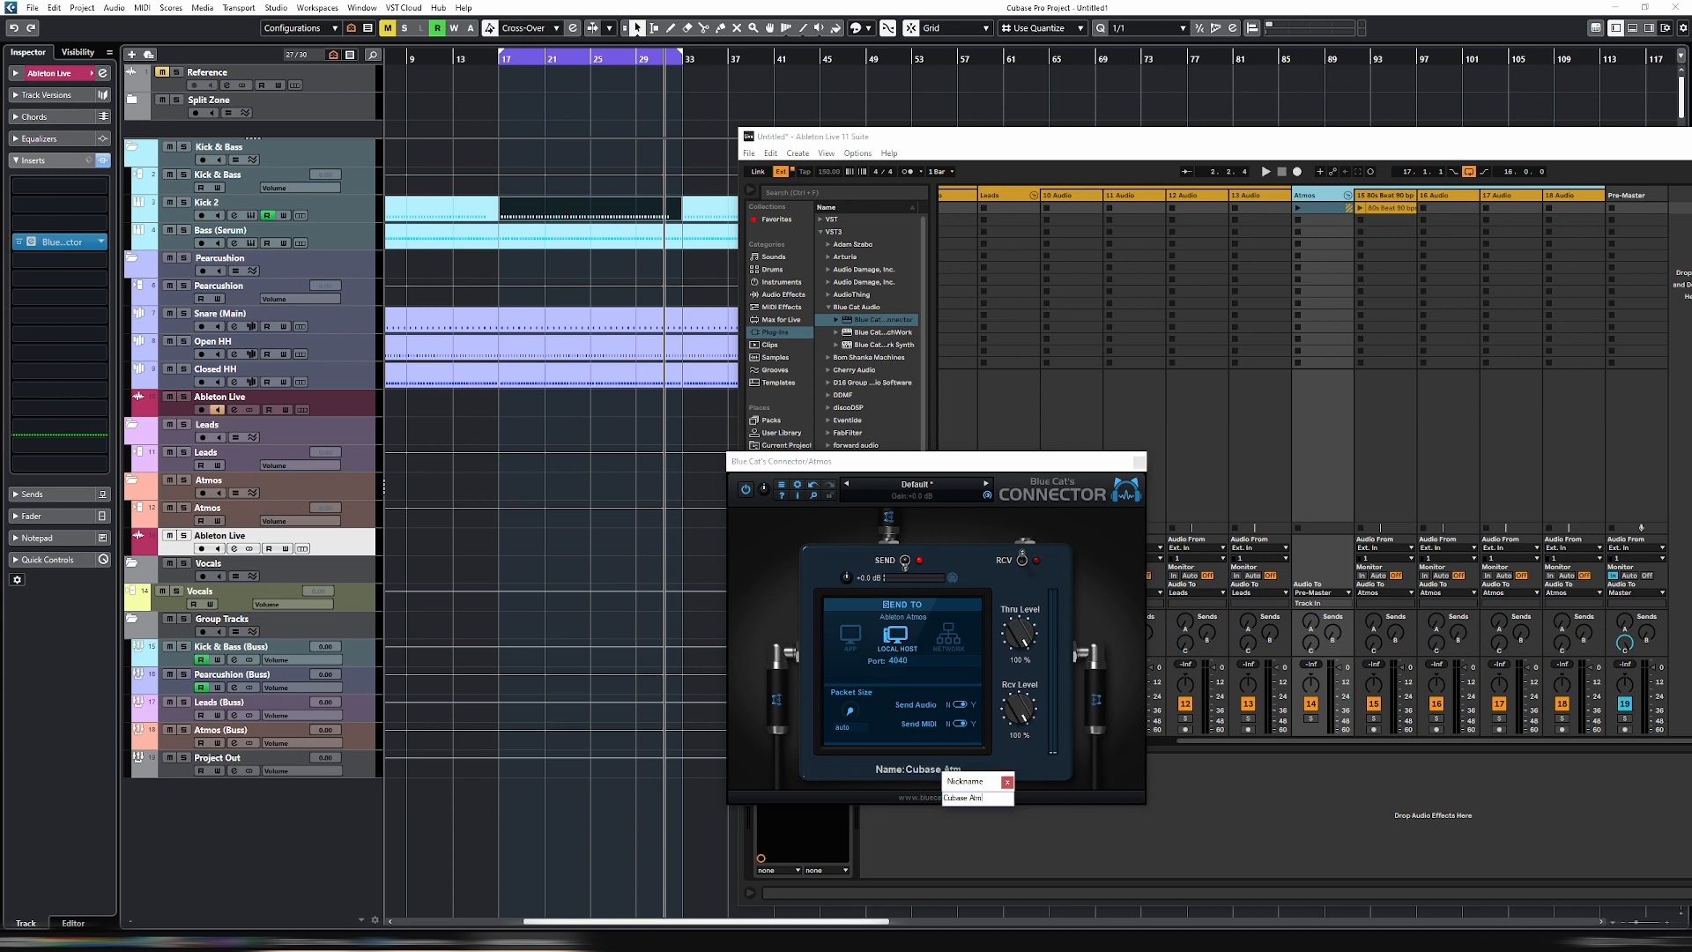
{"action": "key", "text": "Return"}
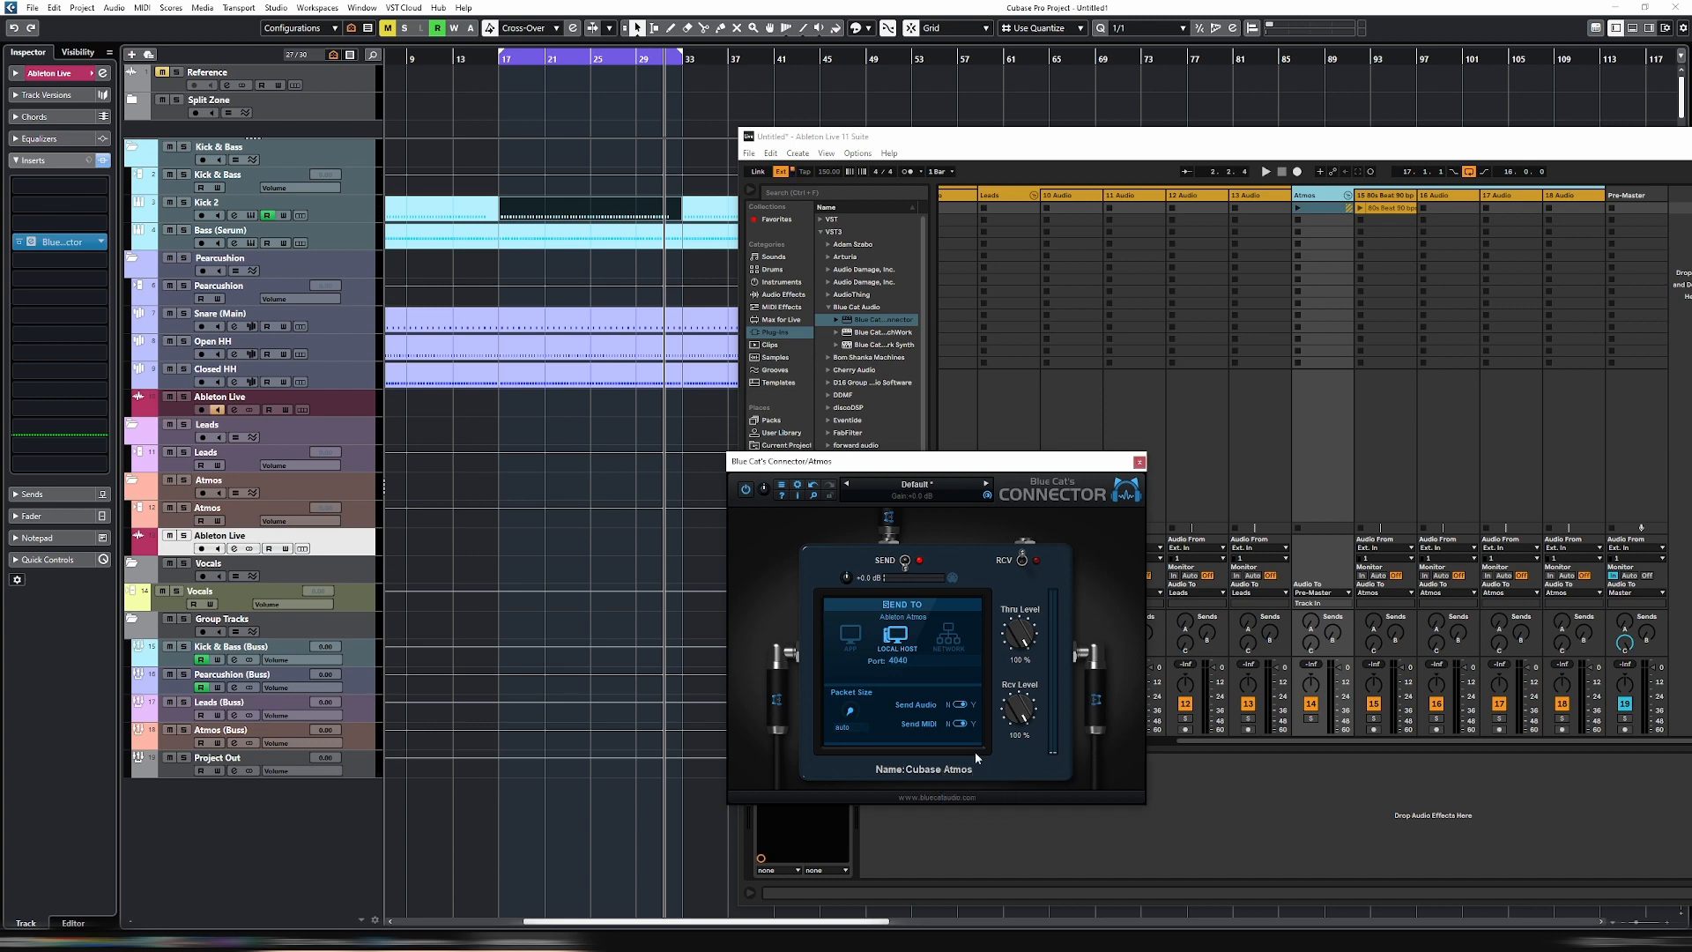
{"action": "left_click", "coordinate": [1139, 463]}
- Bring the Ableton Live window into view and launch the 80s Beat clip in the Atmos group
{"action": "left_click_drag", "start_coordinate": [1469, 134], "coordinate": [1266, 92]}
{"action": "left_click_drag", "start_coordinate": [1266, 93], "coordinate": [1166, 92]}
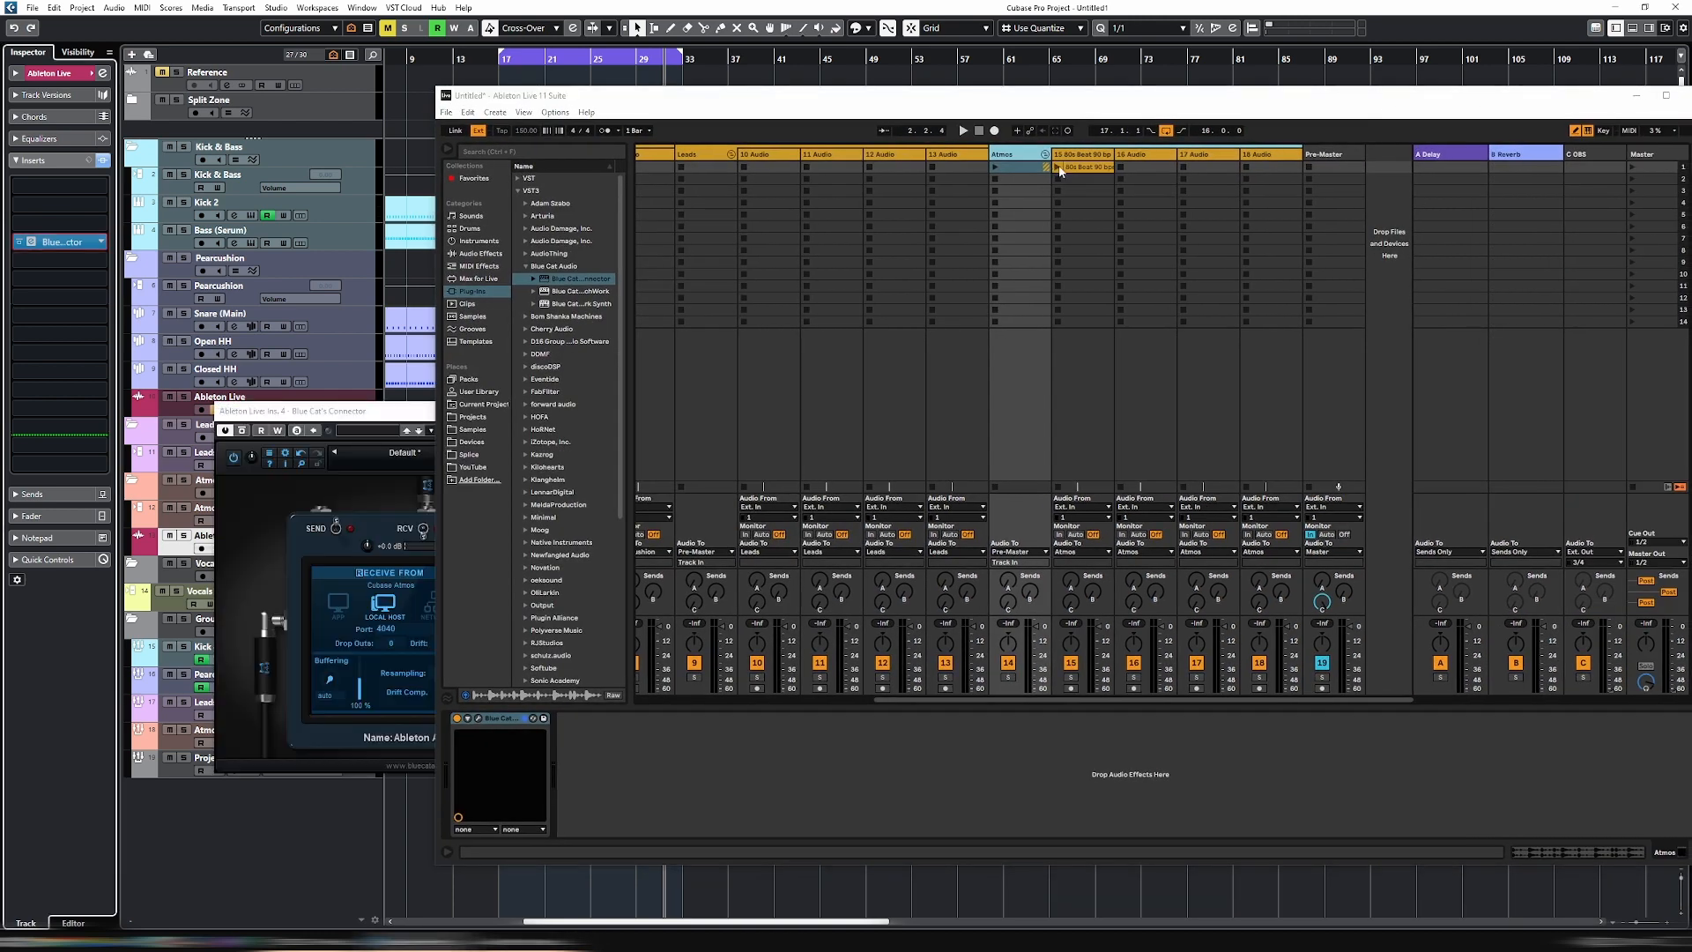
{"action": "left_click", "coordinate": [1060, 170]}
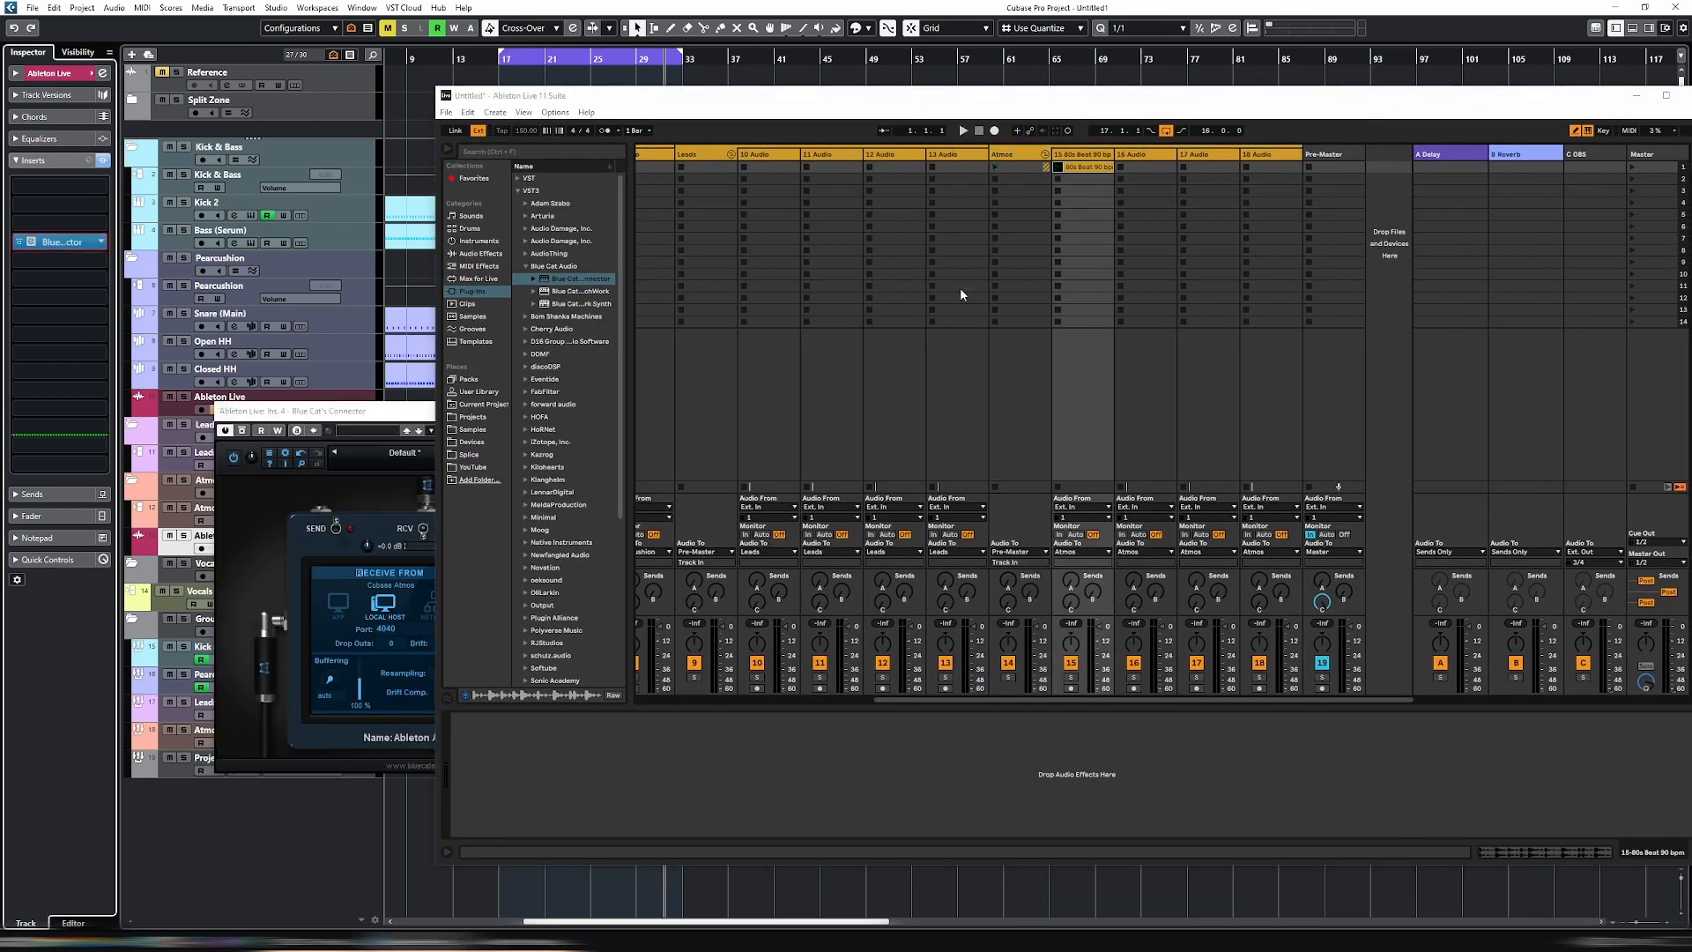
- Move the Connector and Live windows aside and lower the Atmos-side Ableton Live channel's fader to about -11.8 dB in Cubase
{"action": "left_click_drag", "start_coordinate": [381, 426], "coordinate": [346, 478]}
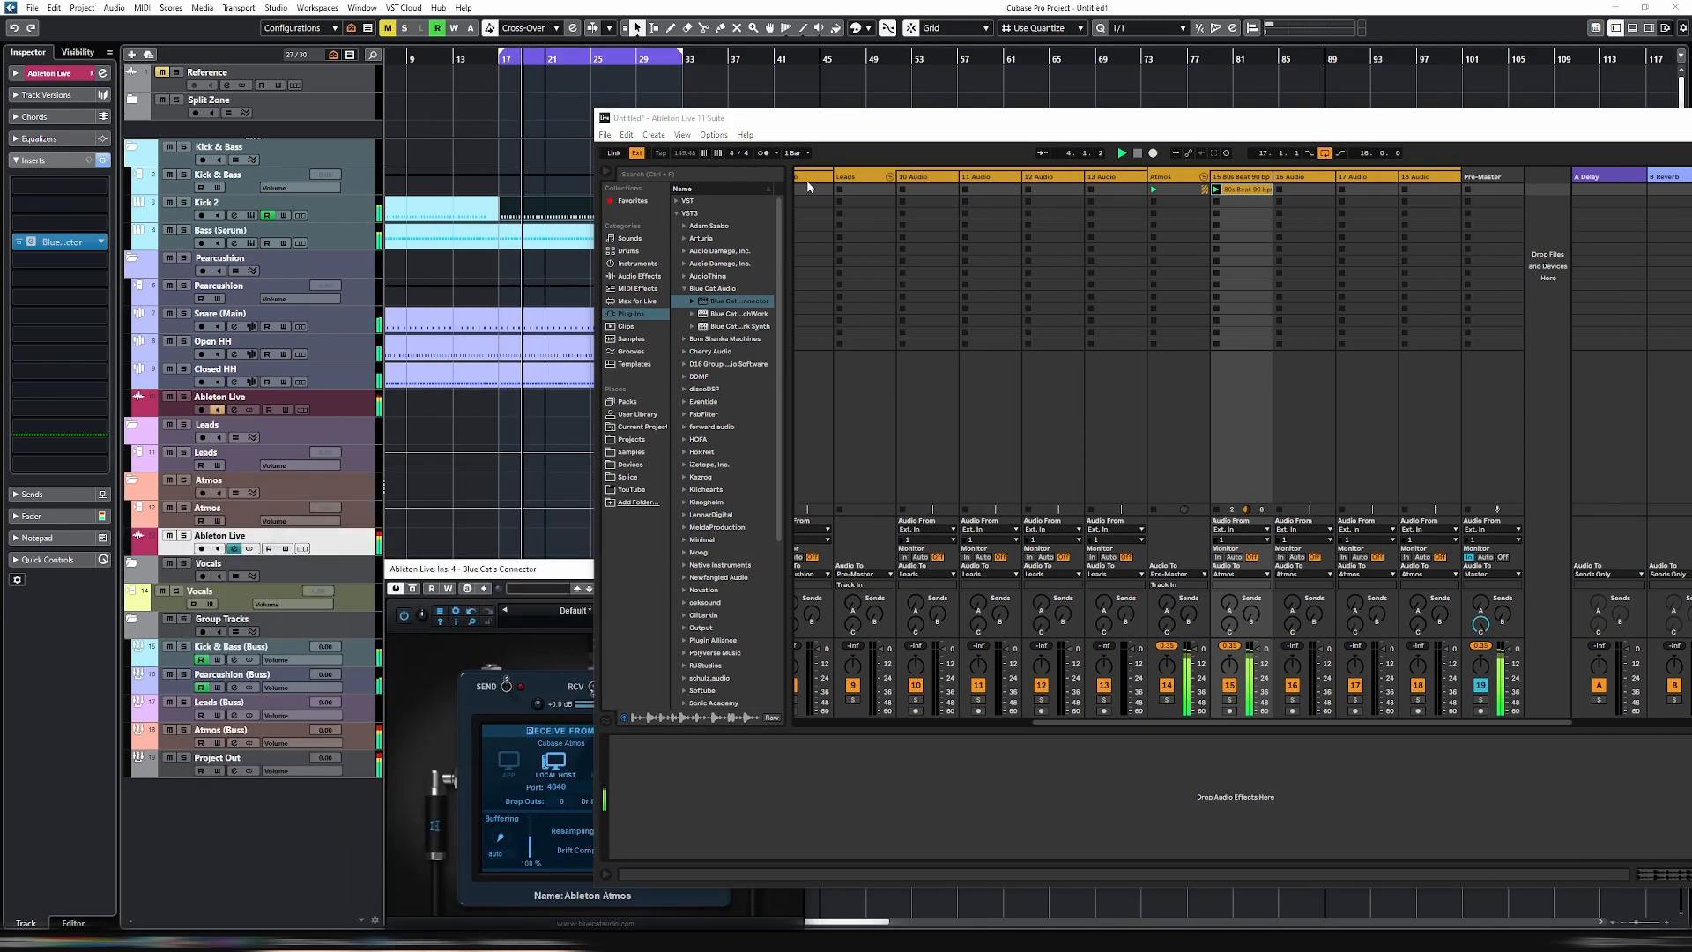
{"action": "left_click_drag", "start_coordinate": [861, 121], "coordinate": [927, 124]}
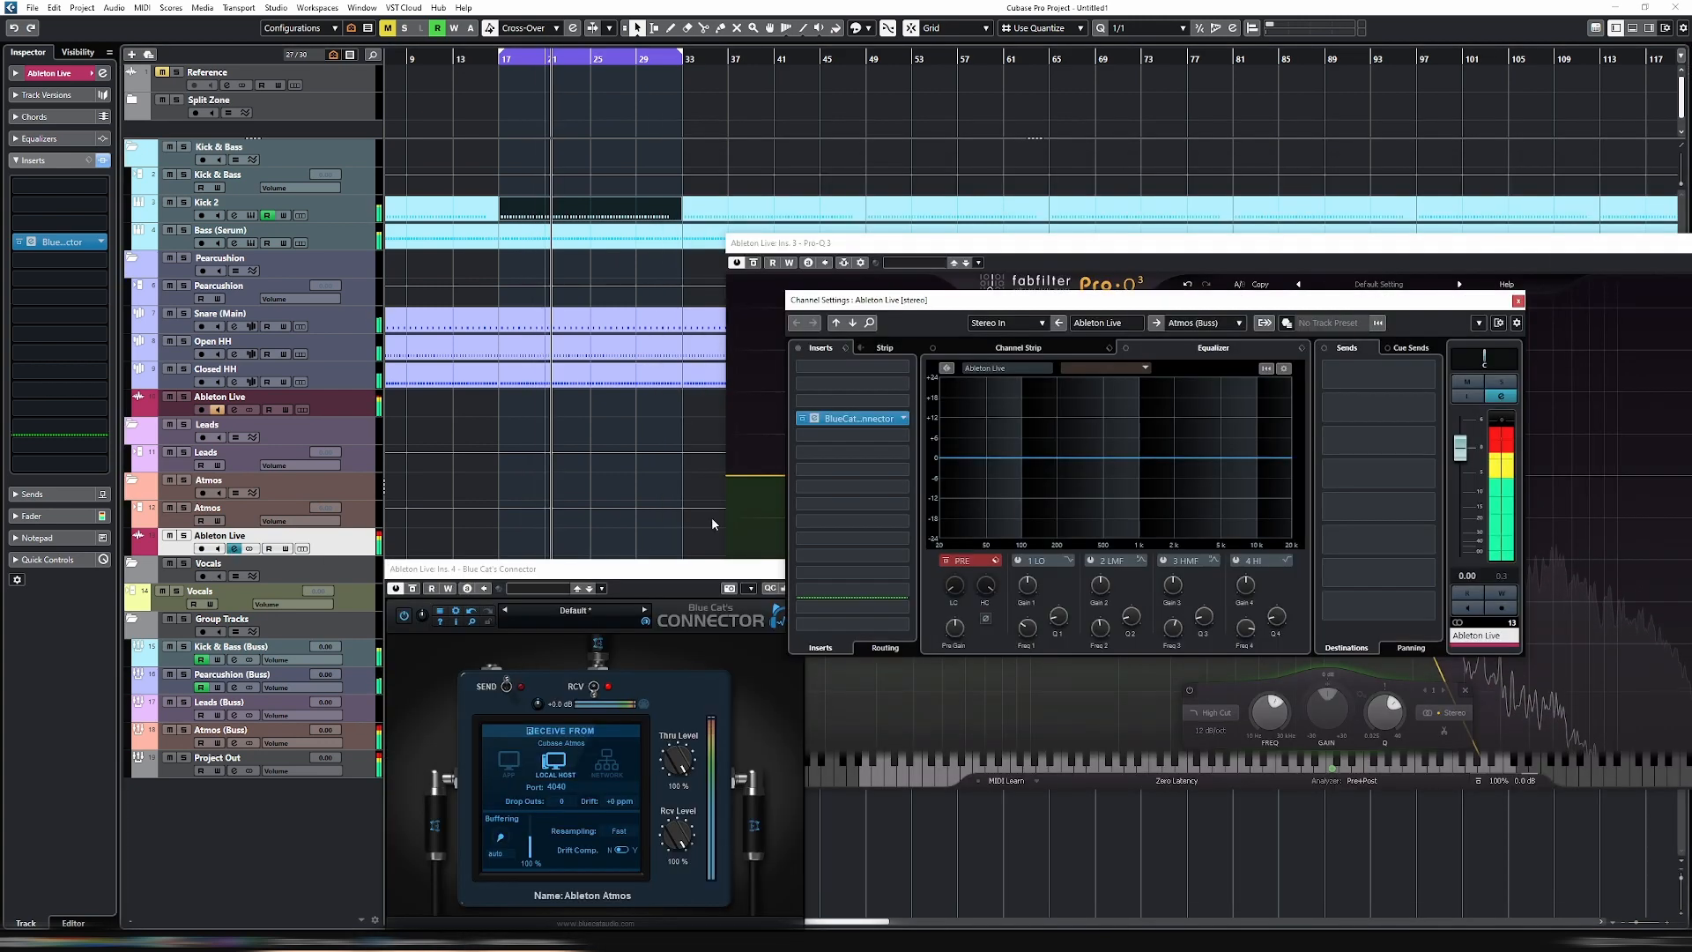
{"action": "left_click_drag", "start_coordinate": [1460, 447], "coordinate": [1463, 506]}
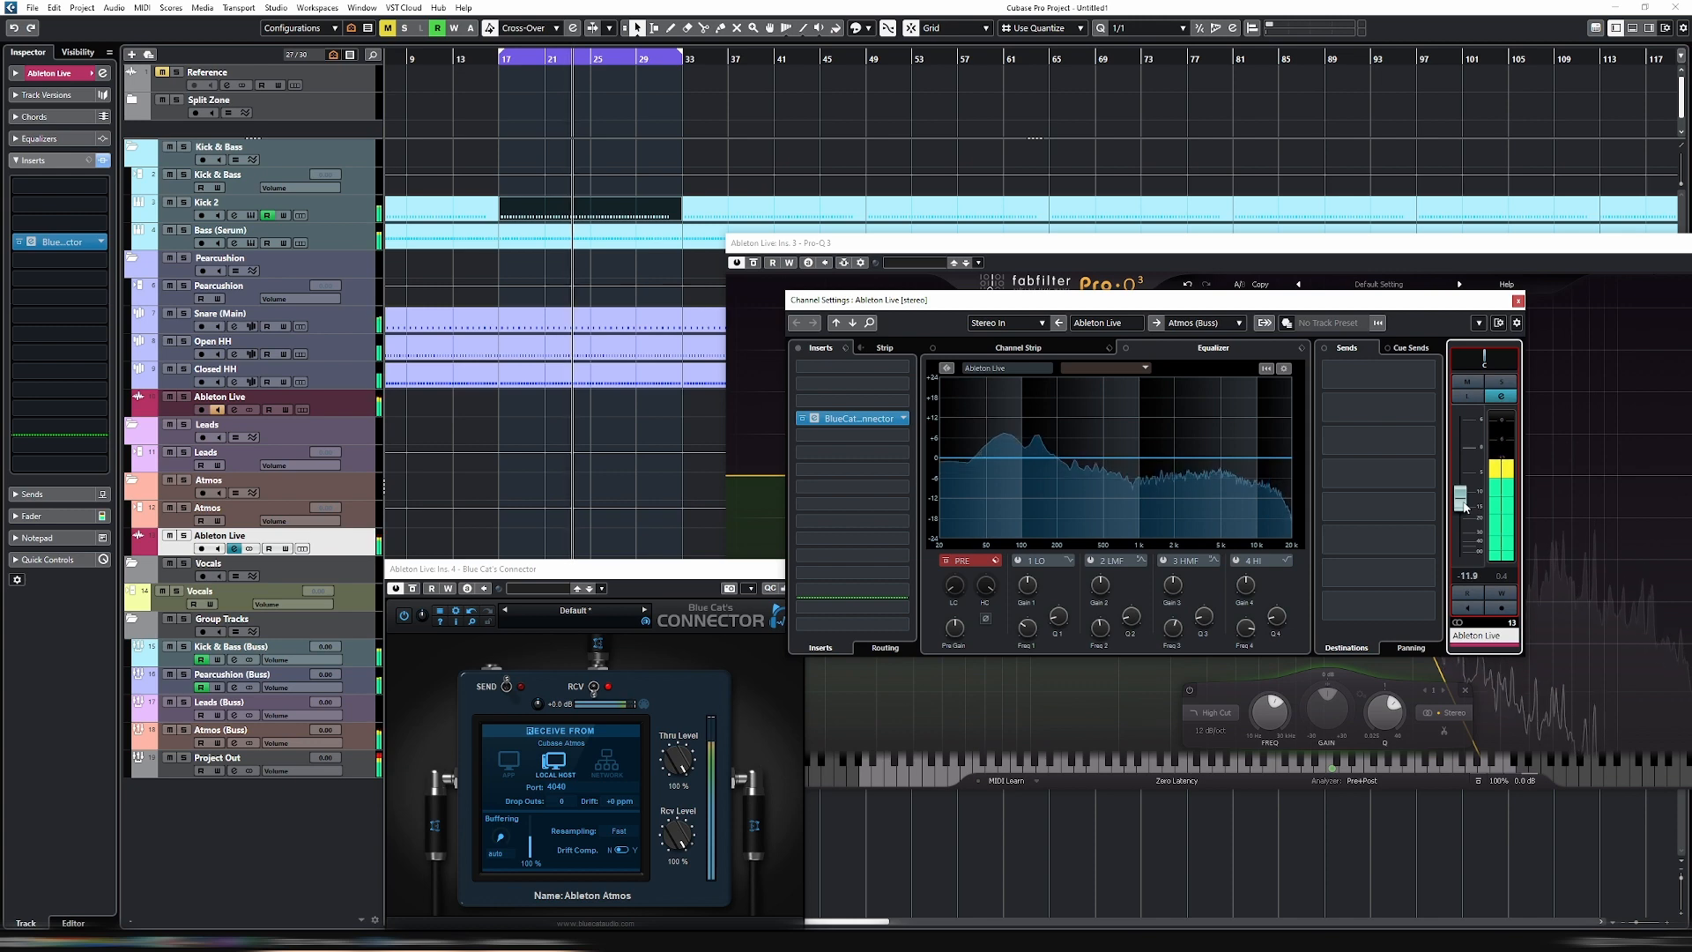
- Lower the channel fader of the Ableton Live track below Closed HH to -14.2 dB and solo that track
{"action": "left_click", "coordinate": [359, 406]}
{"action": "left_click", "coordinate": [1518, 301]}
{"action": "left_click_drag", "start_coordinate": [1329, 360], "coordinate": [1139, 539]}
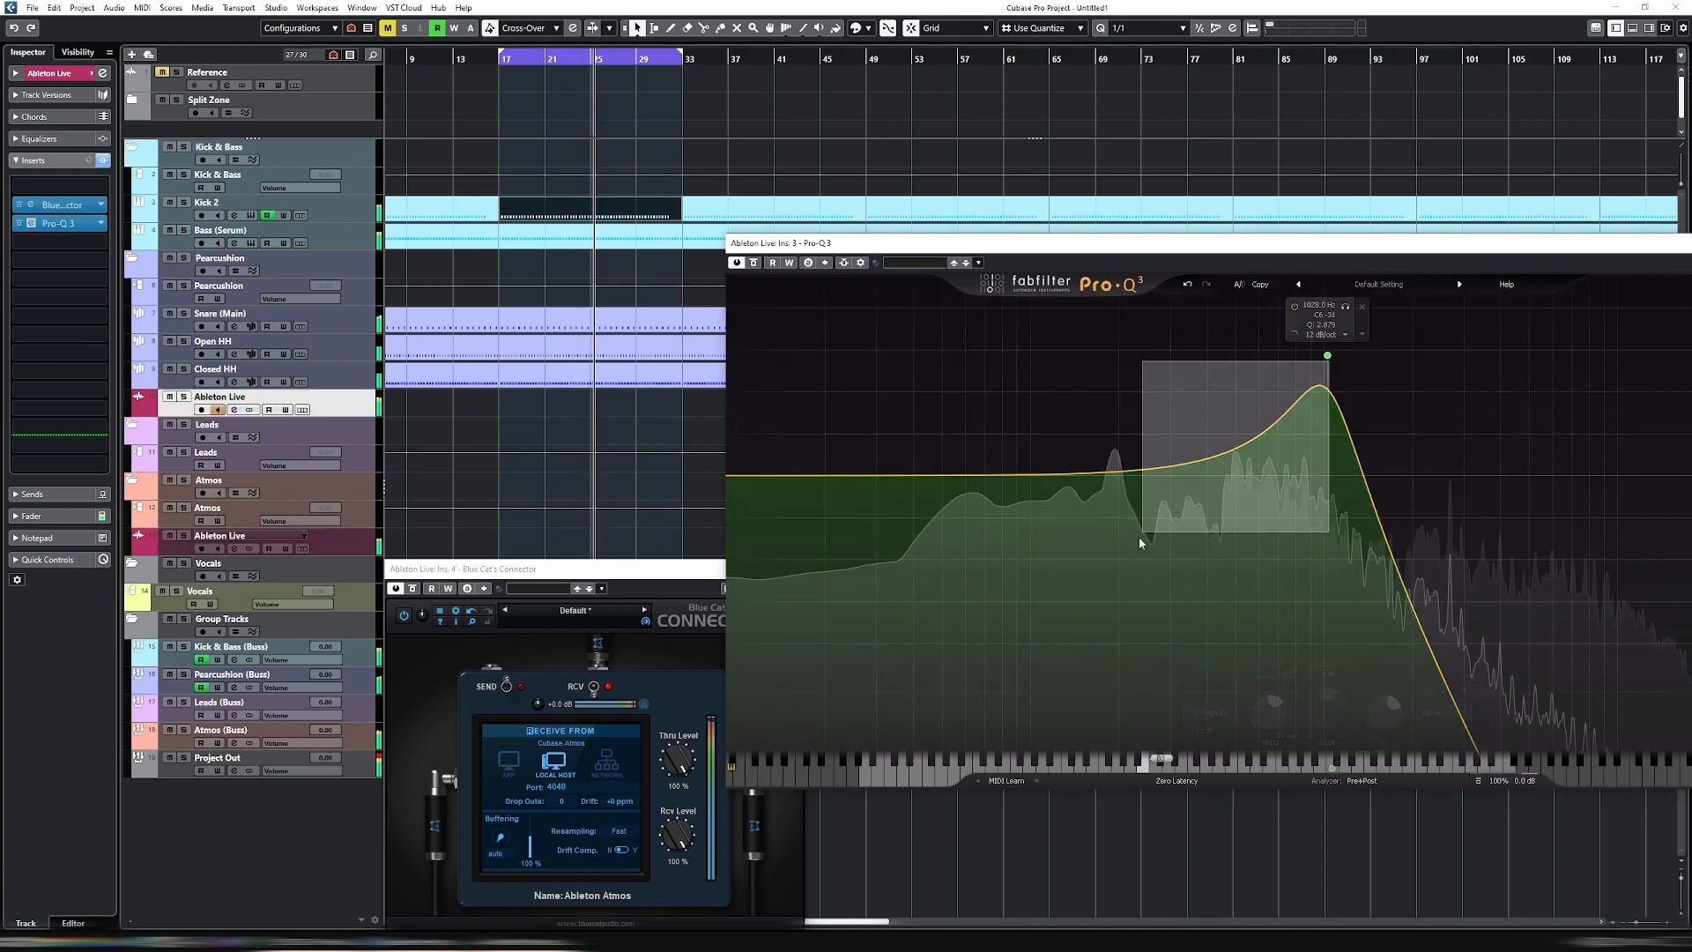
{"action": "left_click", "coordinate": [234, 410]}
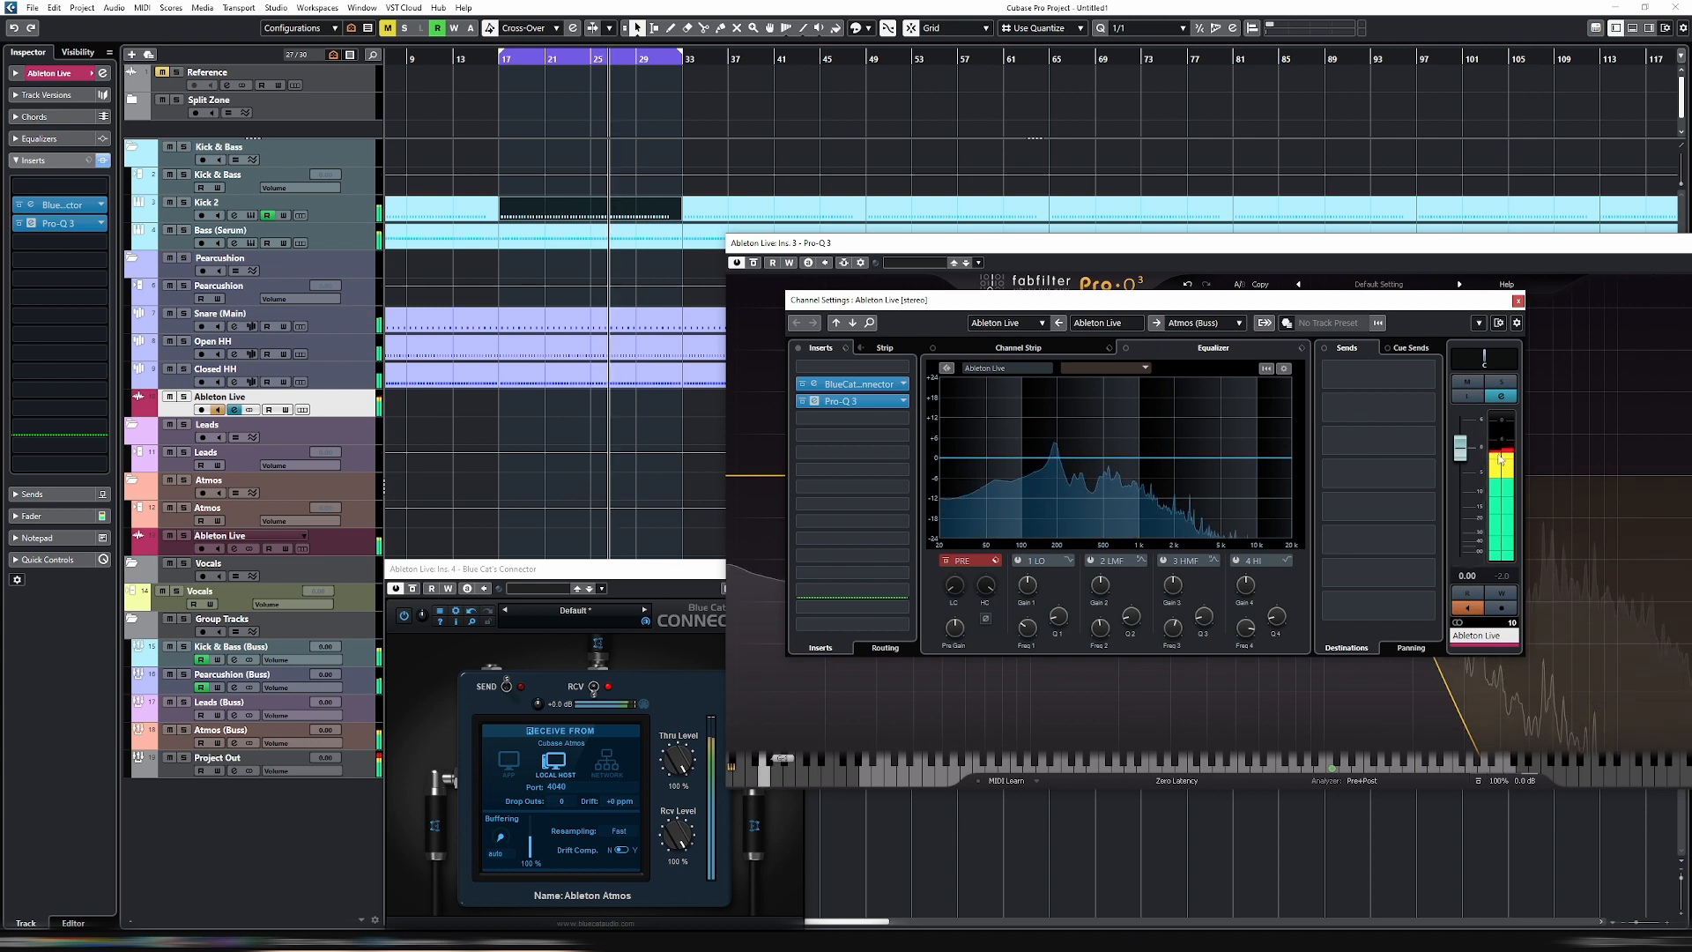
{"action": "left_click_drag", "start_coordinate": [1460, 449], "coordinate": [1467, 517]}
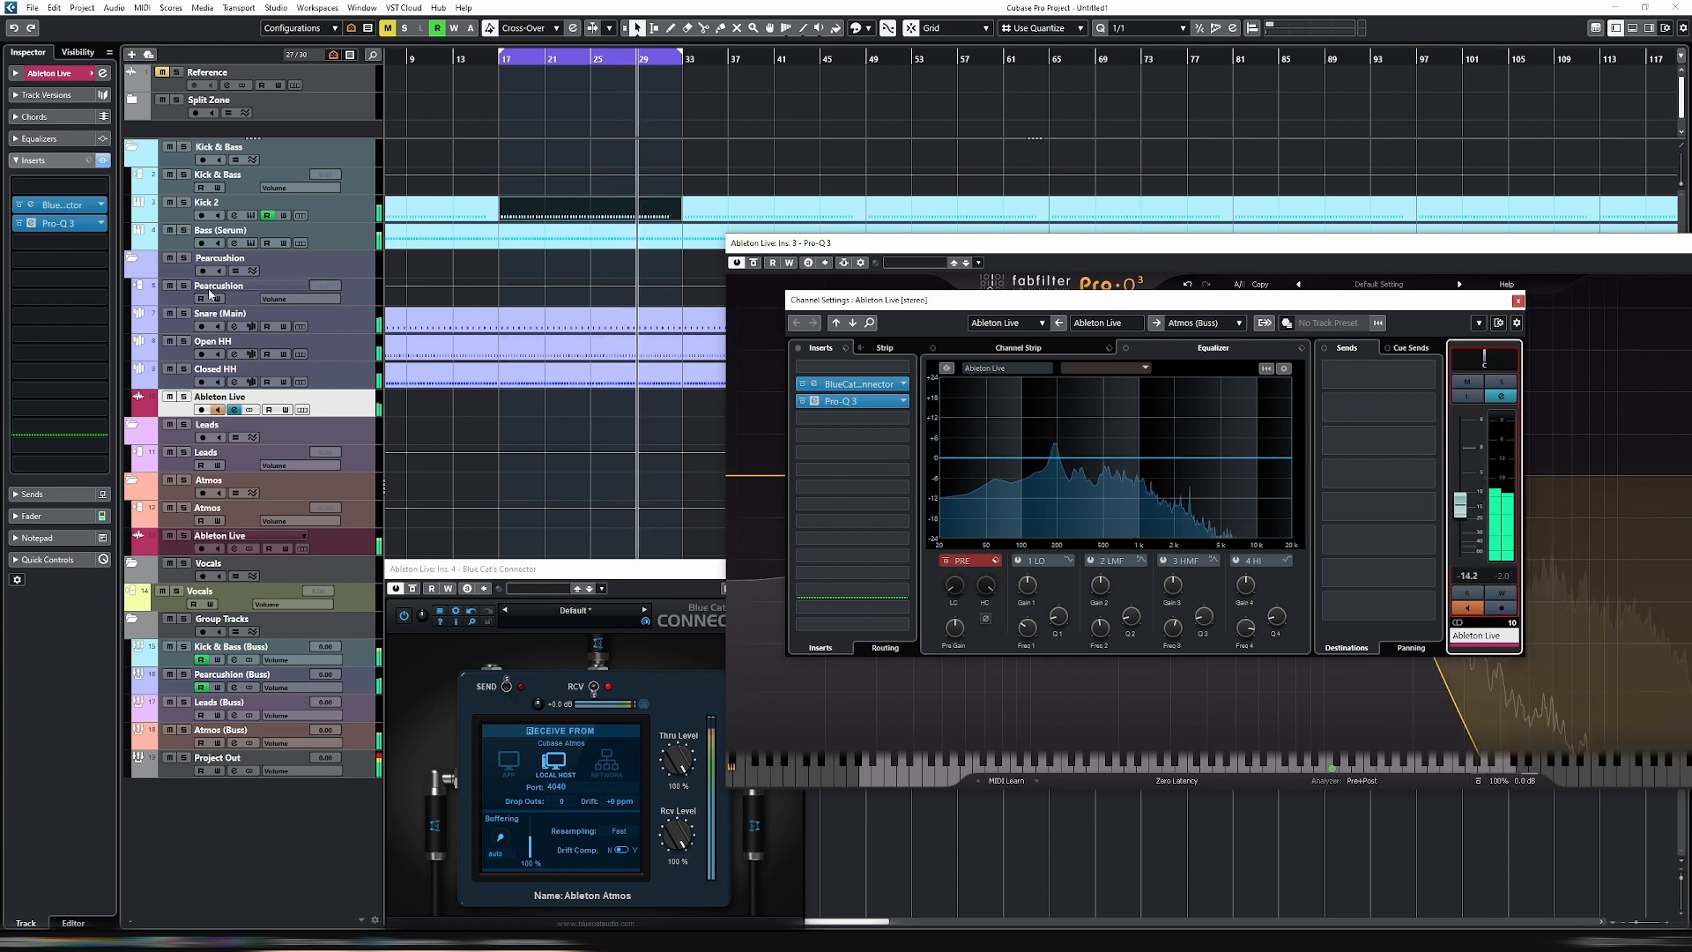
{"action": "left_click", "coordinate": [183, 396]}
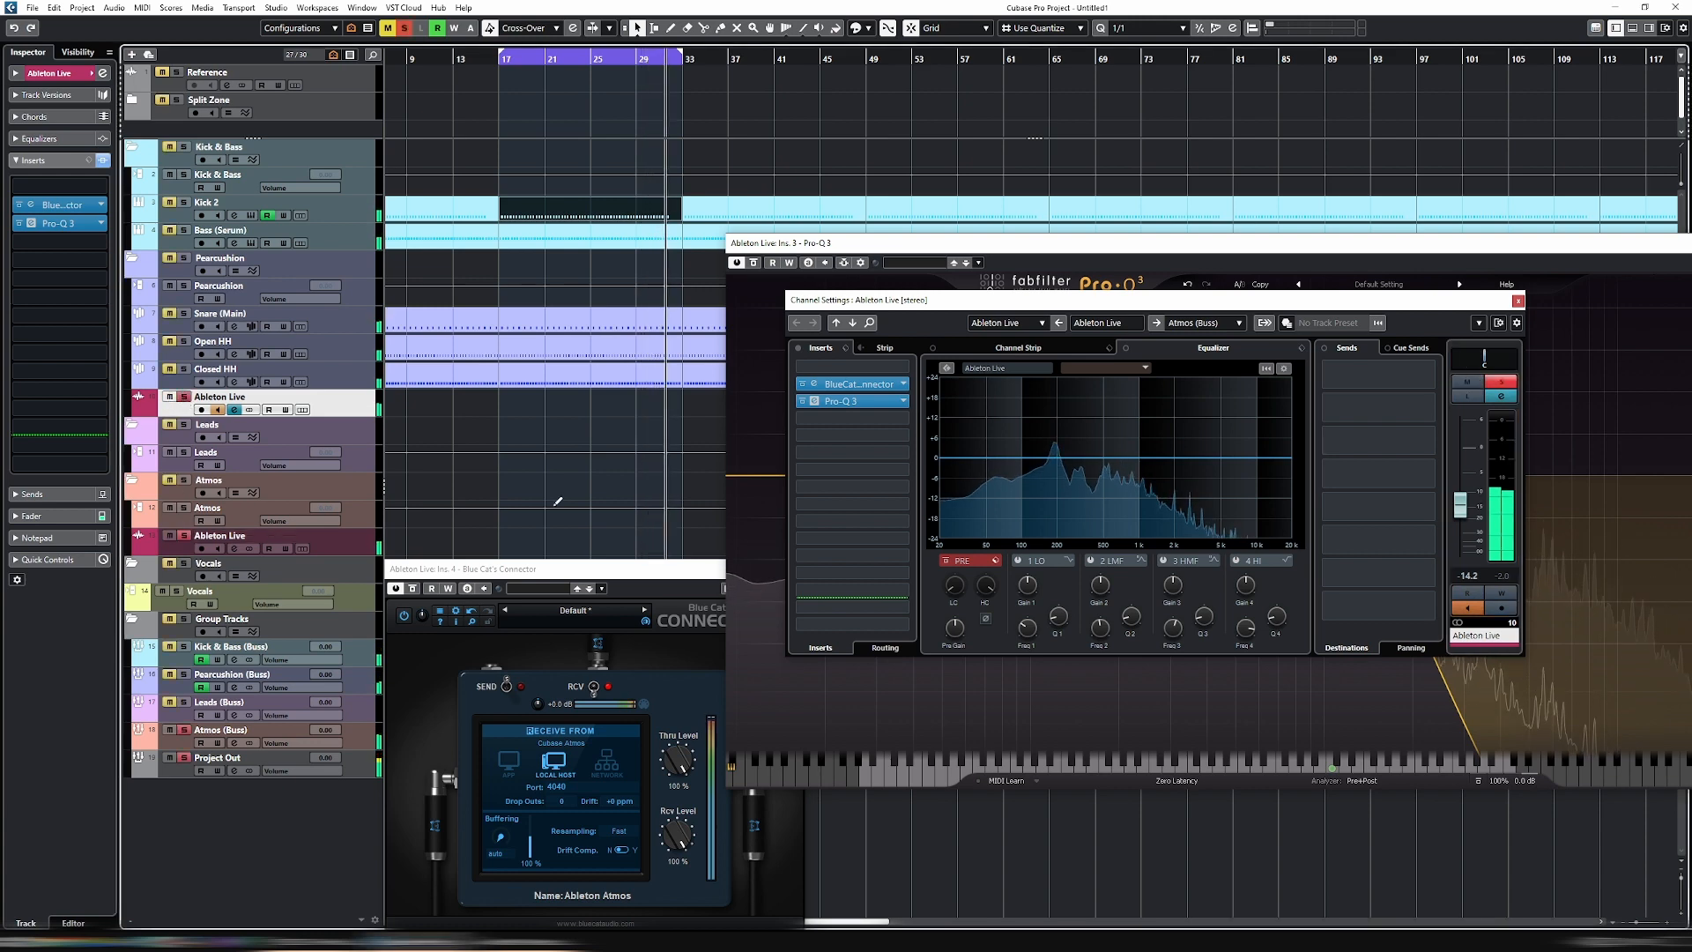
- Close the Ableton Atmos Connector window and move Pro-Q 3's high cut to a higher frequency with less of a boost before it
{"action": "left_click_drag", "start_coordinate": [947, 243], "coordinate": [792, 201]}
{"action": "left_click_drag", "start_coordinate": [476, 577], "coordinate": [455, 471]}
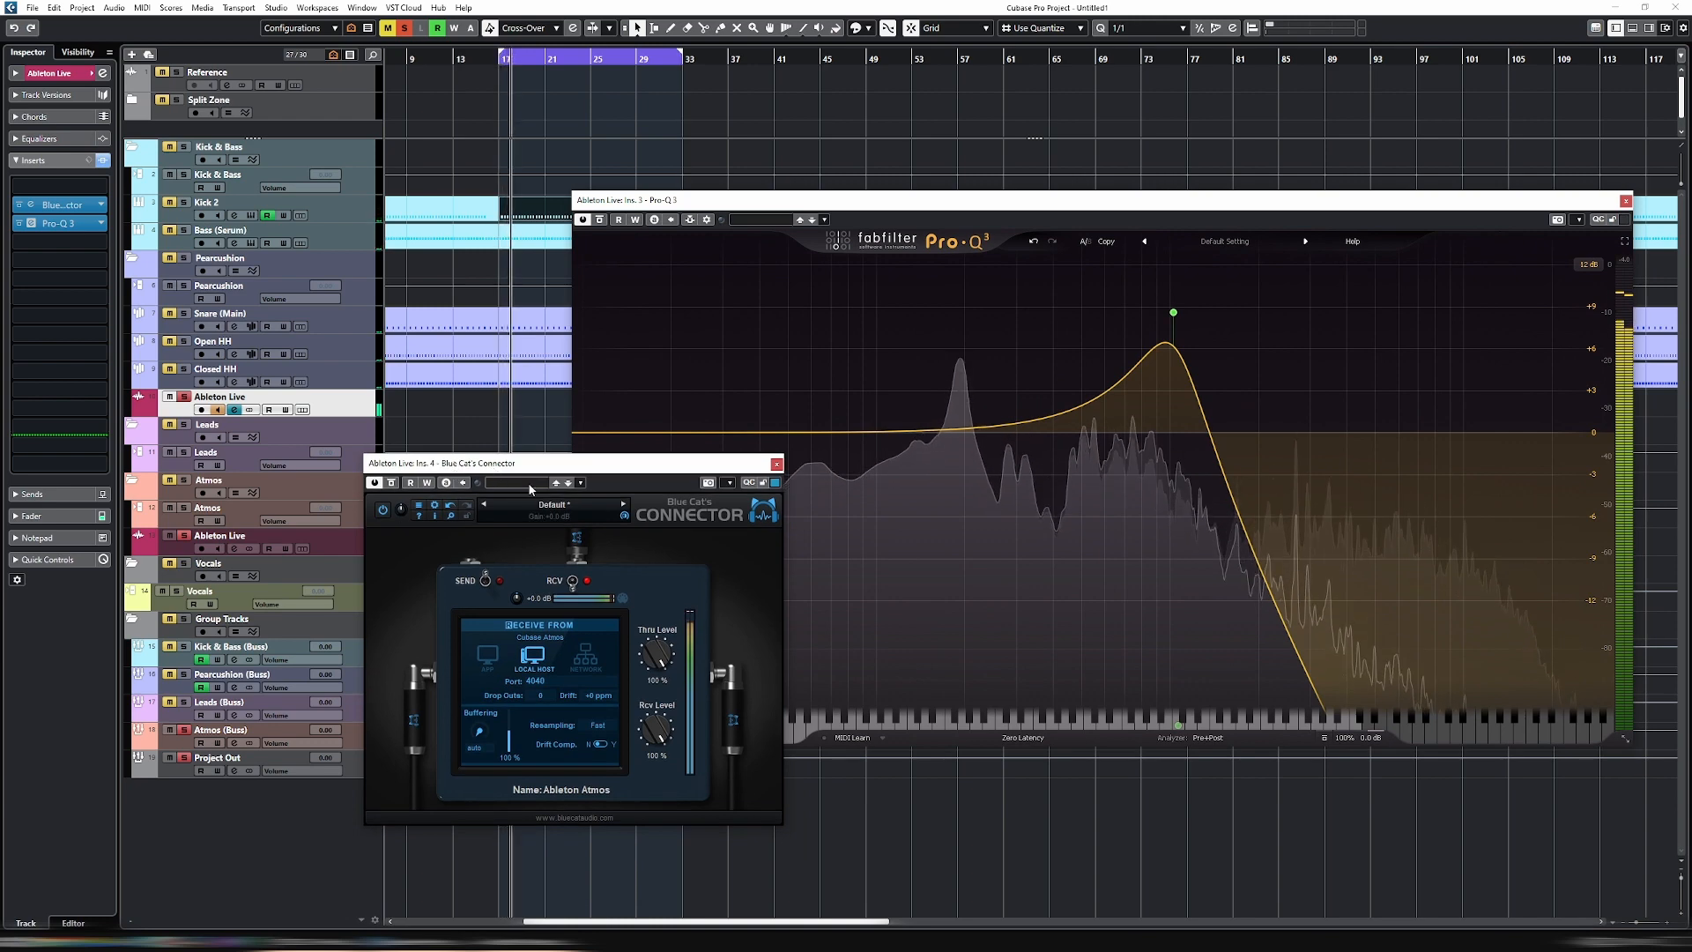
{"action": "left_click_drag", "start_coordinate": [571, 463], "coordinate": [599, 421]}
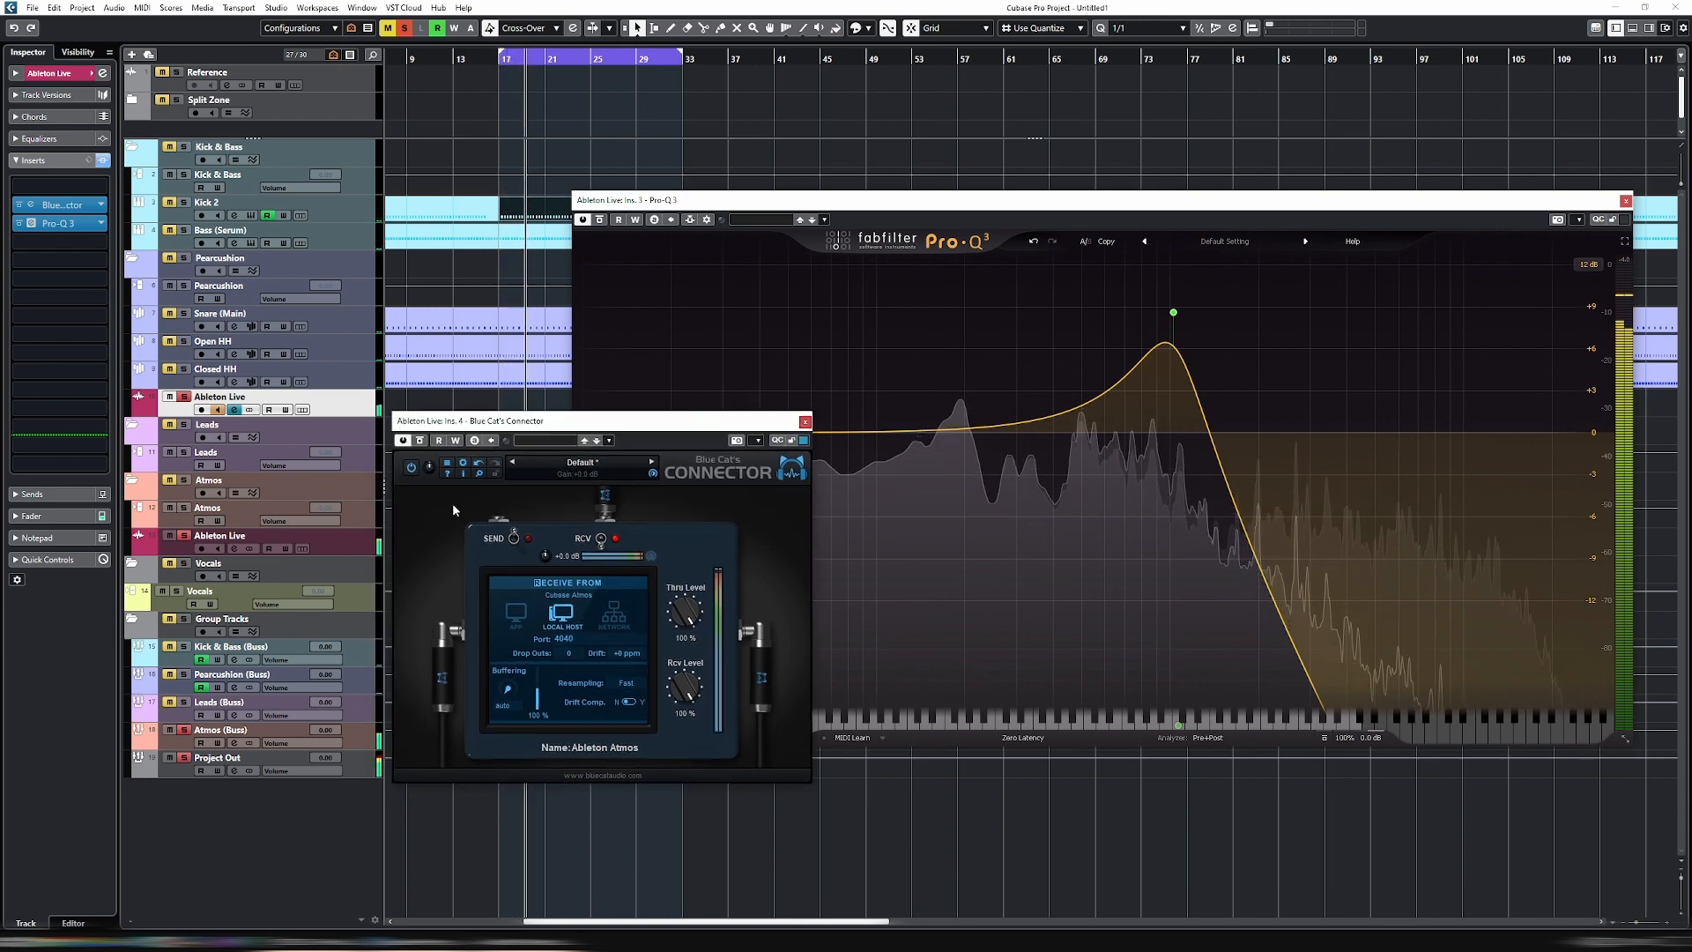
{"action": "left_click", "coordinate": [360, 546]}
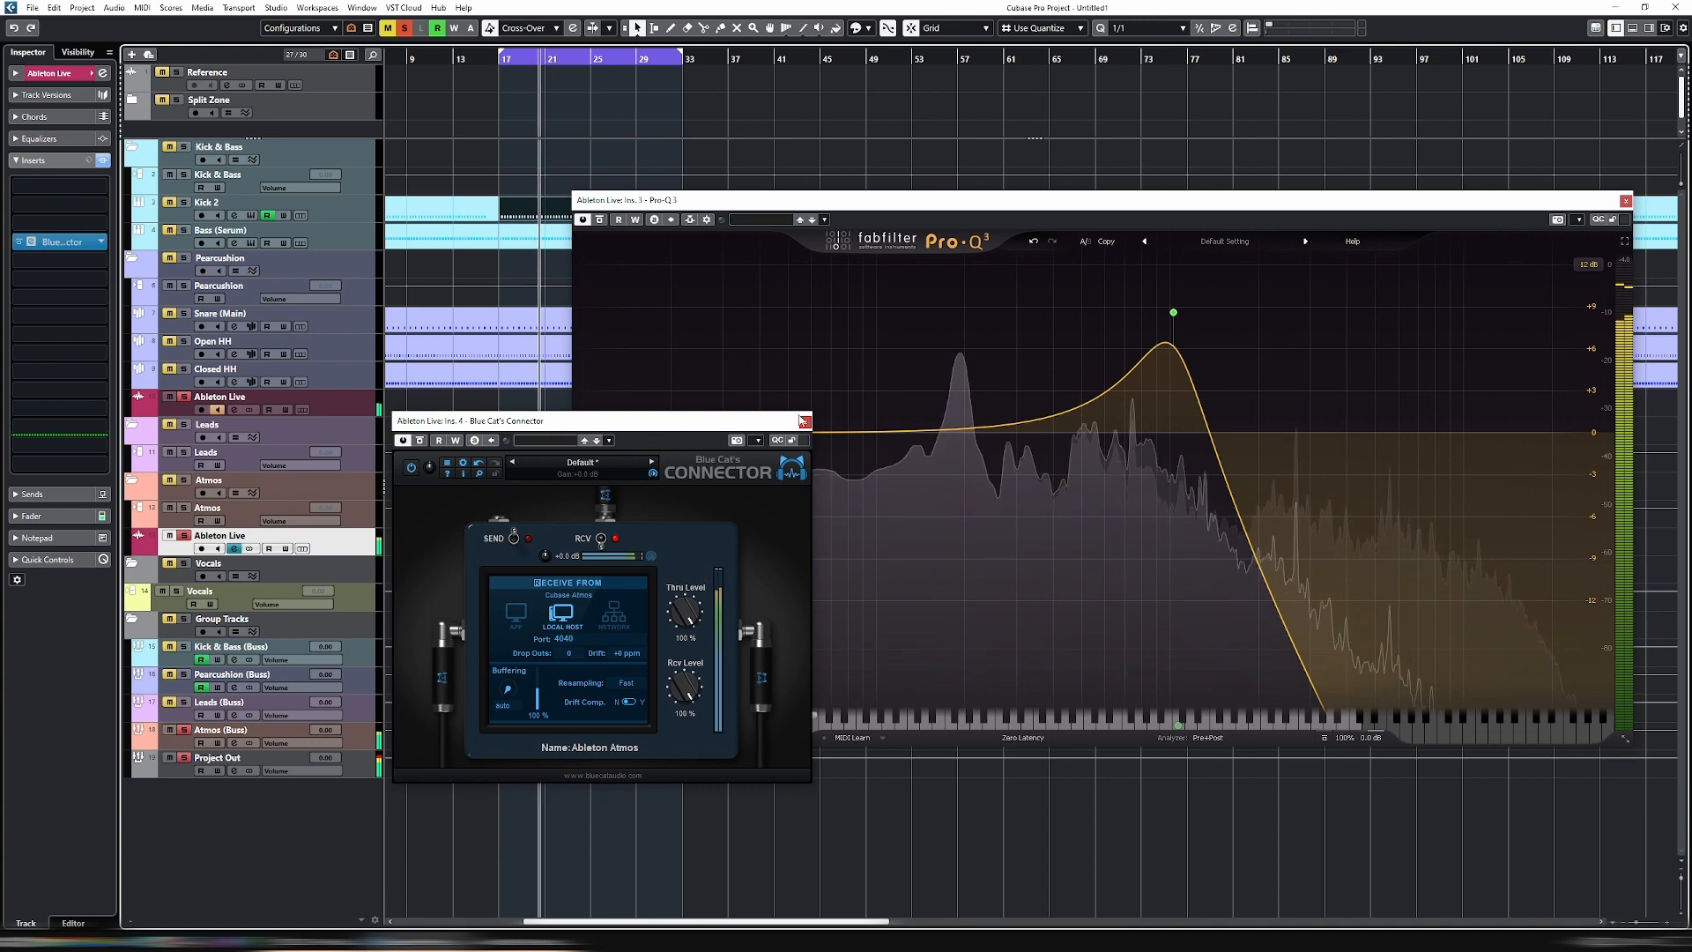
{"action": "left_click", "coordinate": [805, 421]}
{"action": "left_click_drag", "start_coordinate": [1173, 312], "coordinate": [1444, 397]}
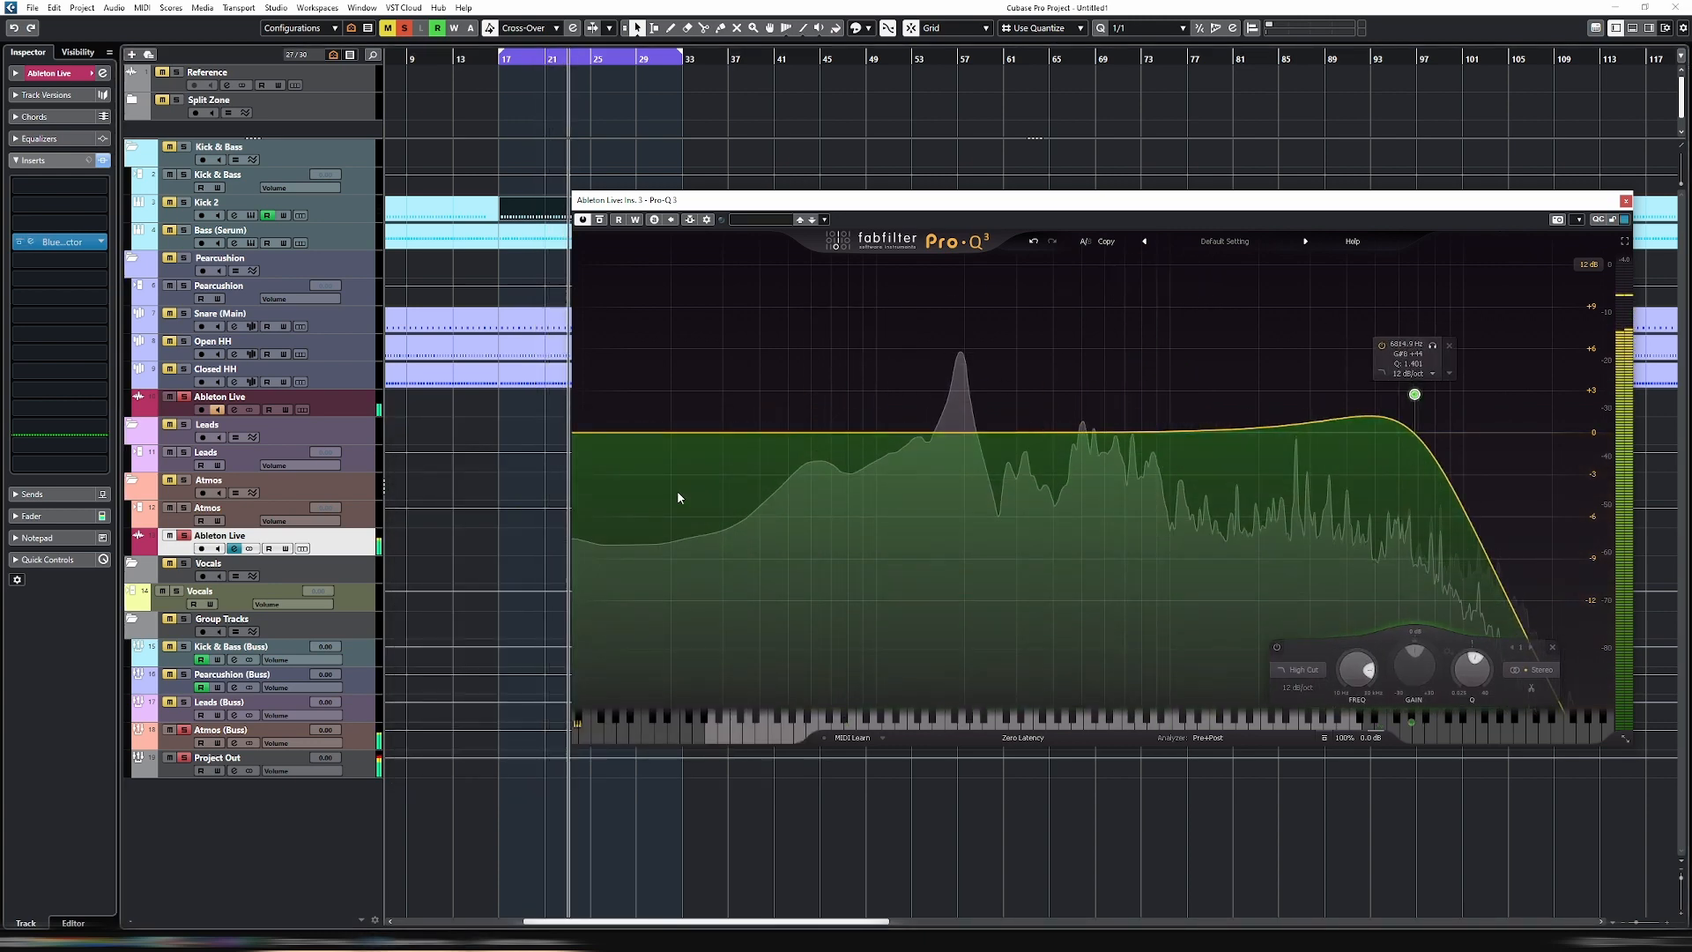
- Switch to Ableton Live, load the Amp effect on the 80s Beat track, and lower its volume and Dry/Wet to about 20.8 %
{"action": "left_click", "coordinate": [555, 940]}
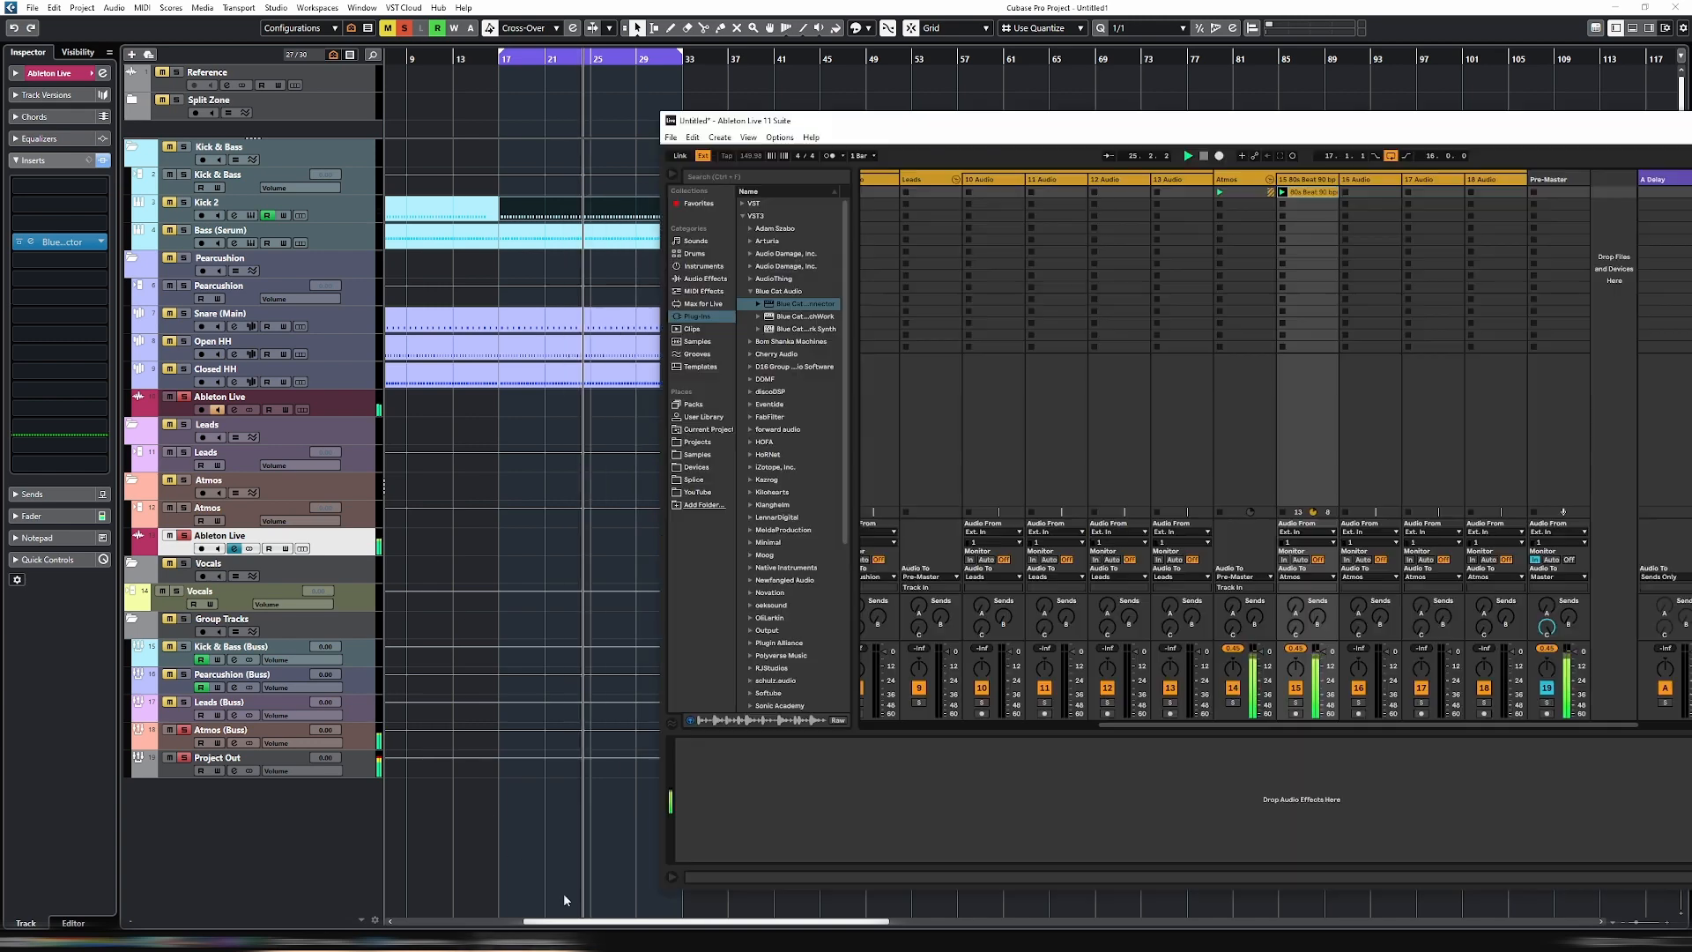
{"action": "left_click_drag", "start_coordinate": [999, 122], "coordinate": [694, 101]}
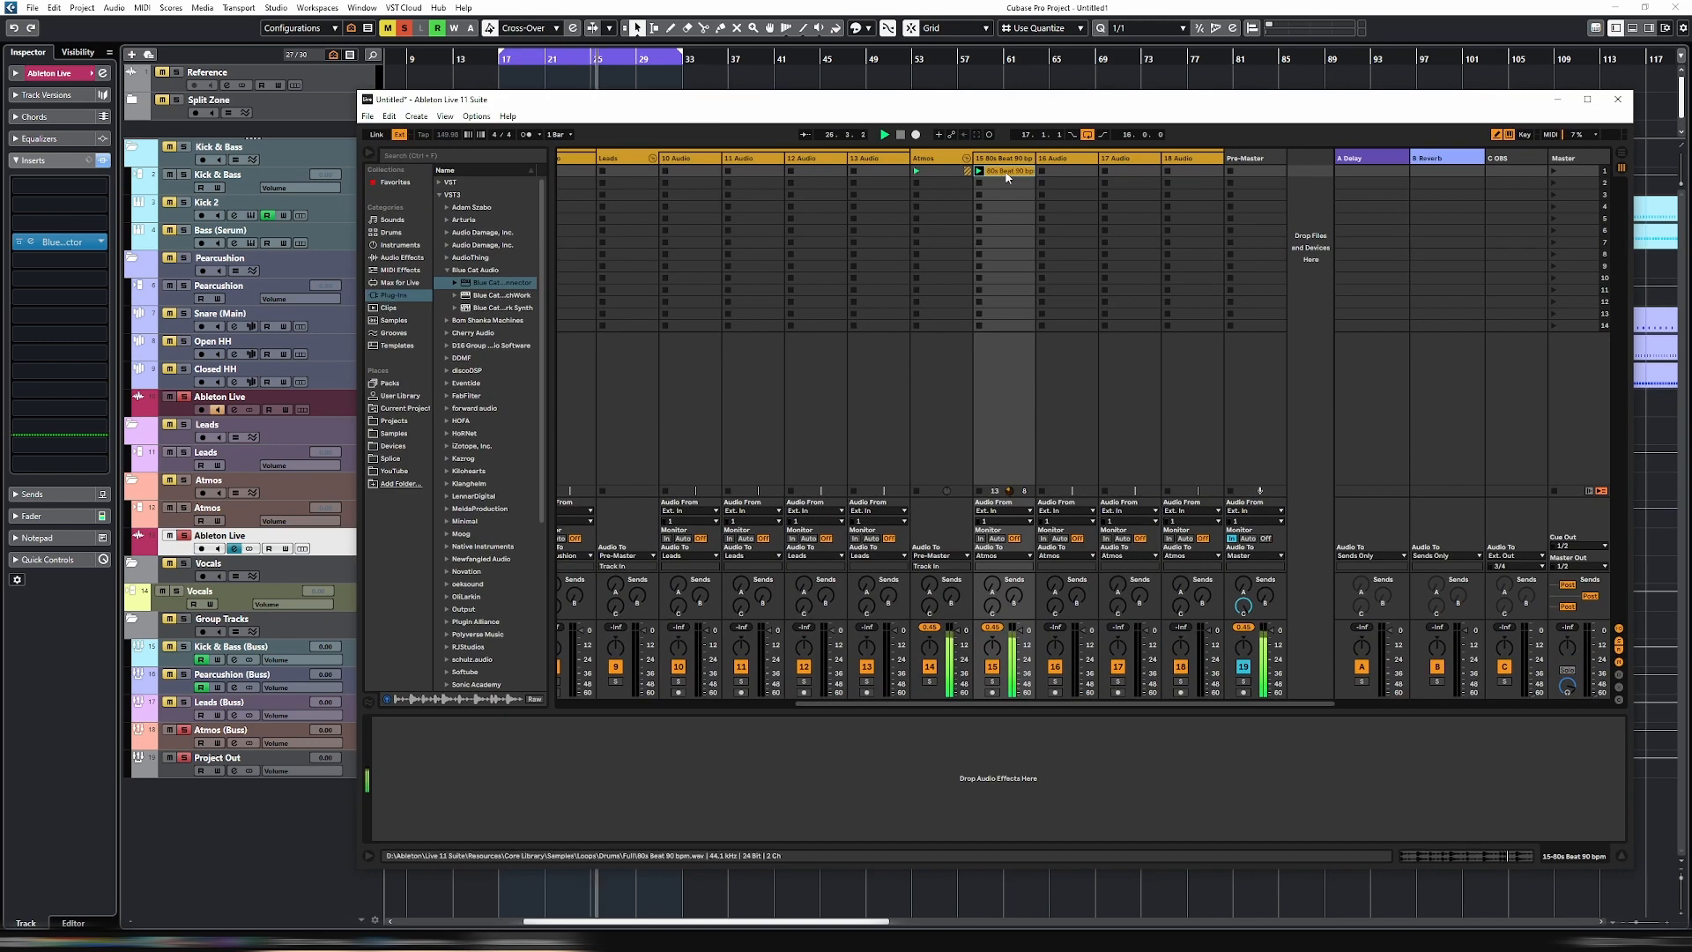
{"action": "left_click", "coordinate": [401, 258]}
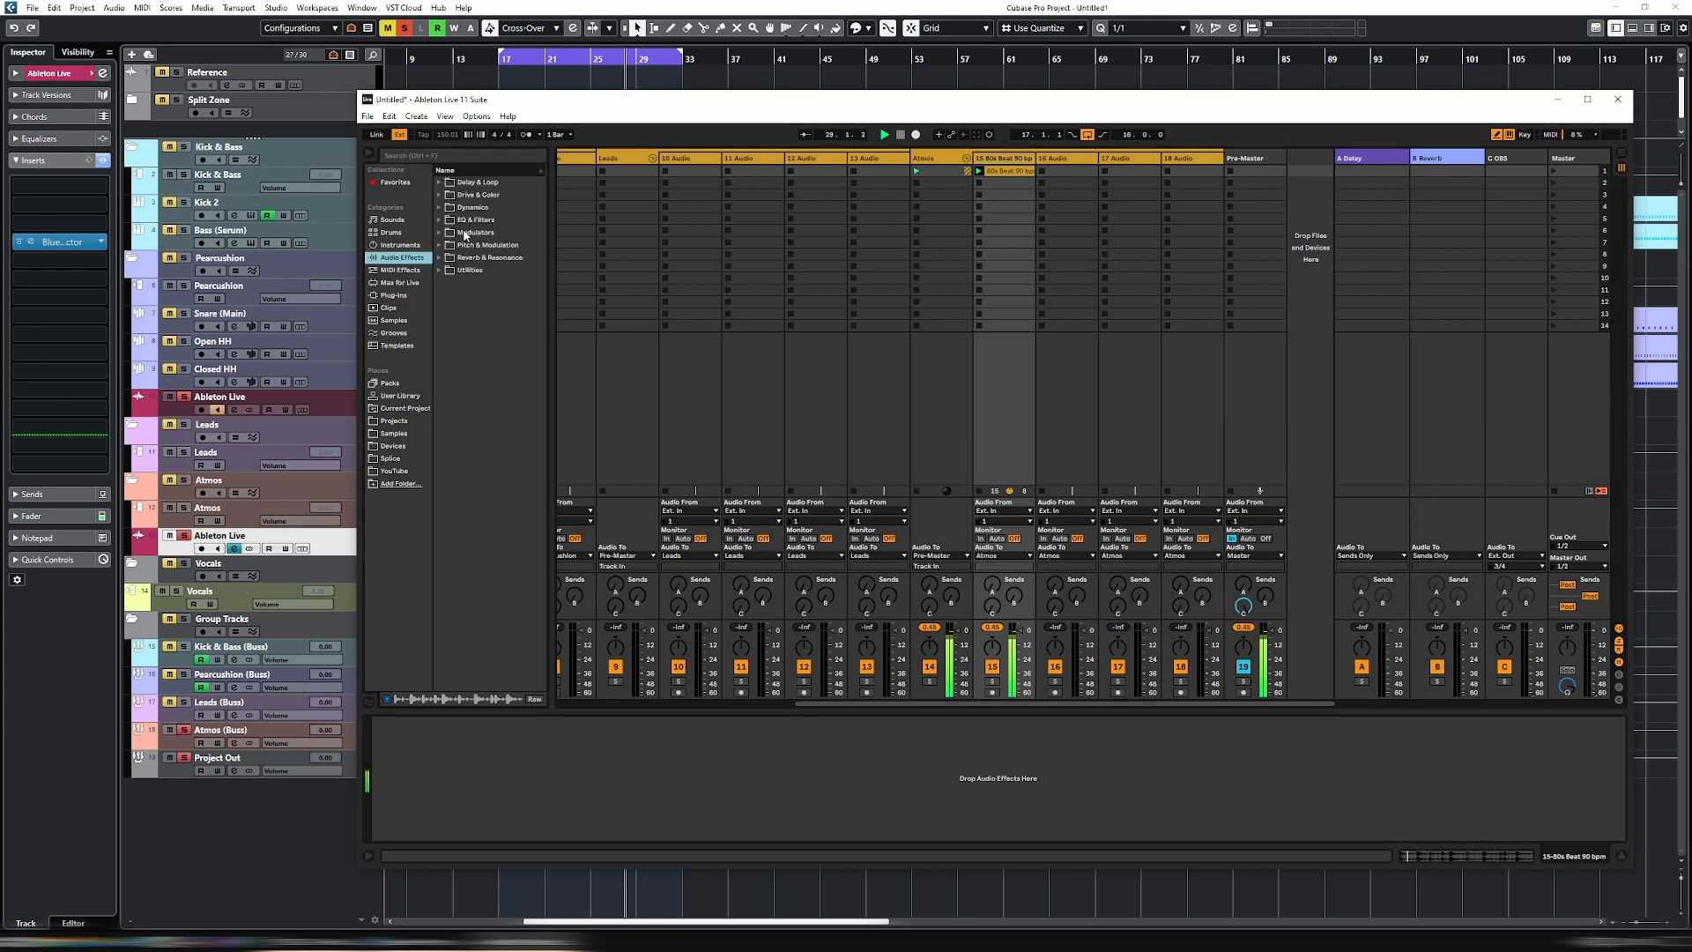
{"action": "left_click", "coordinate": [443, 245]}
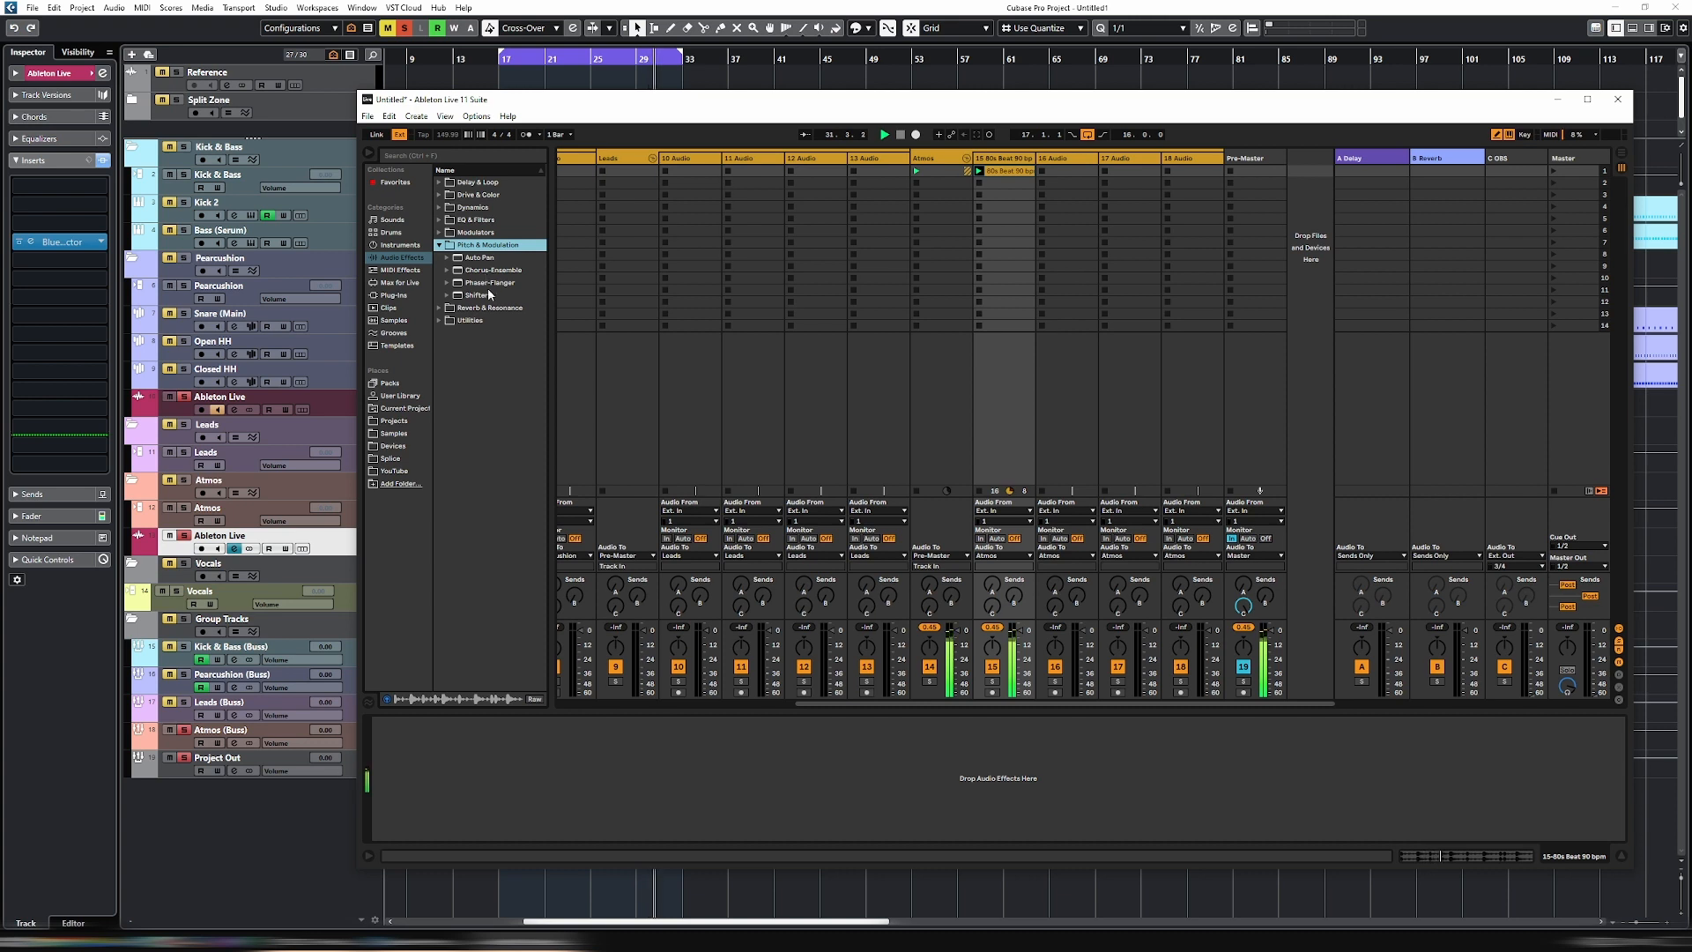
{"action": "left_click", "coordinate": [443, 221]}
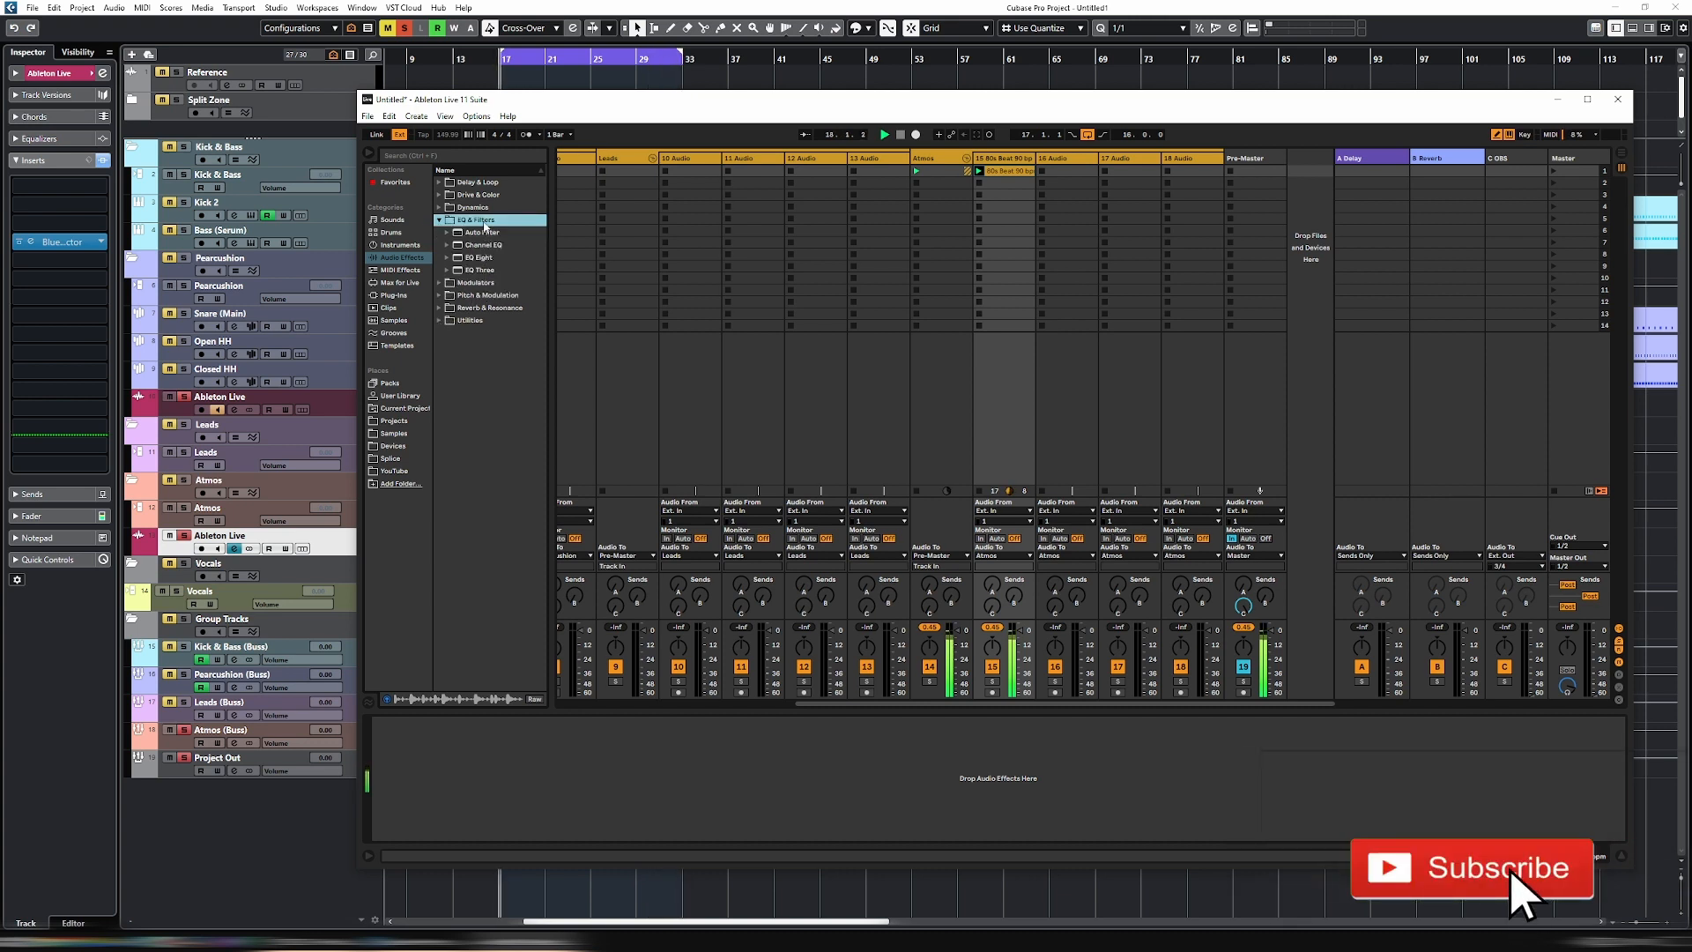
{"action": "left_click", "coordinate": [474, 195]}
{"action": "left_click", "coordinate": [474, 208]}
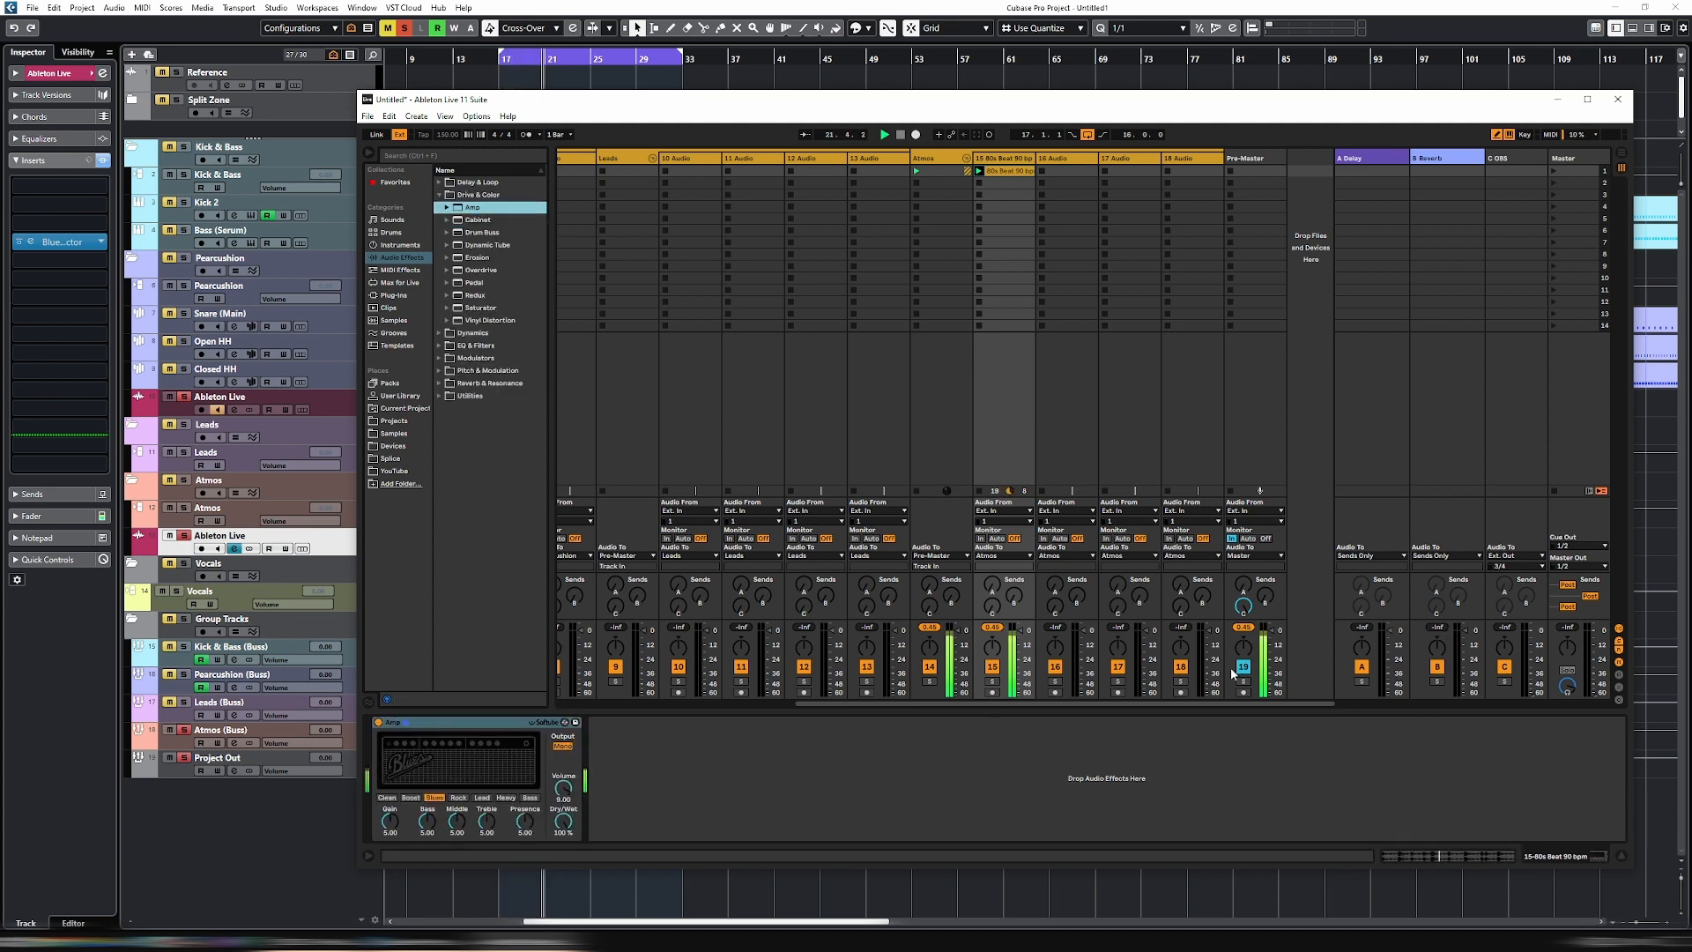
{"action": "left_click_drag", "start_coordinate": [564, 795], "coordinate": [564, 837]}
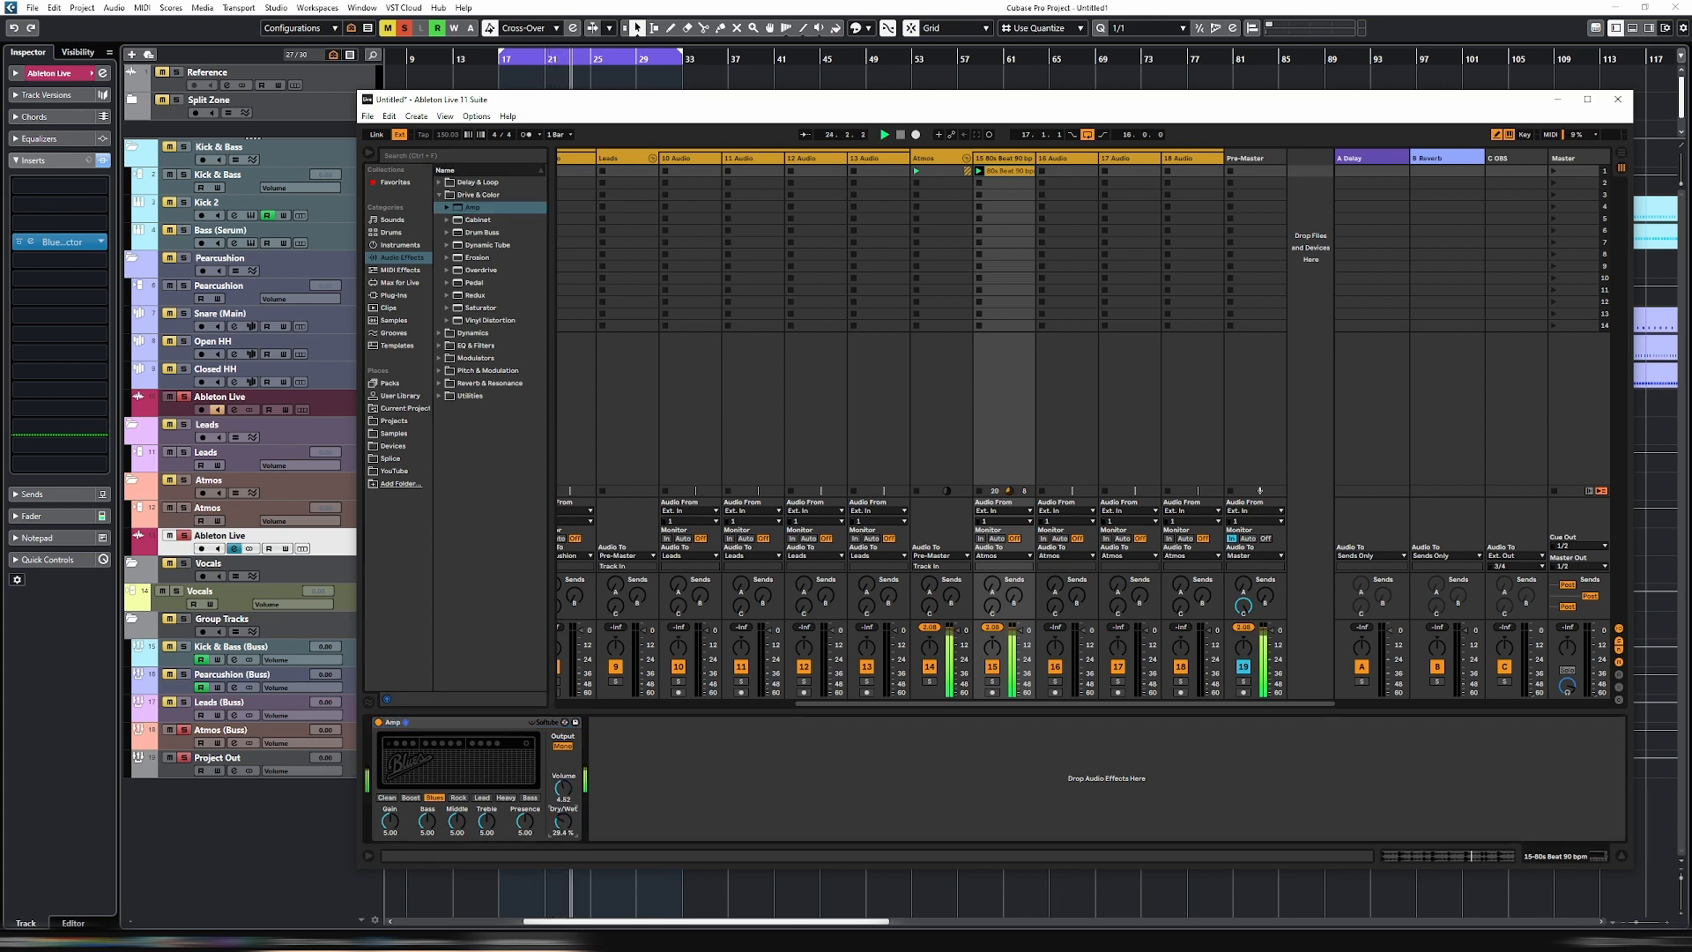
- Add the Phaser-Flanger from the Pitch & Modulation effects after the Amp on the 80s Beat track
{"action": "left_click", "coordinate": [454, 346]}
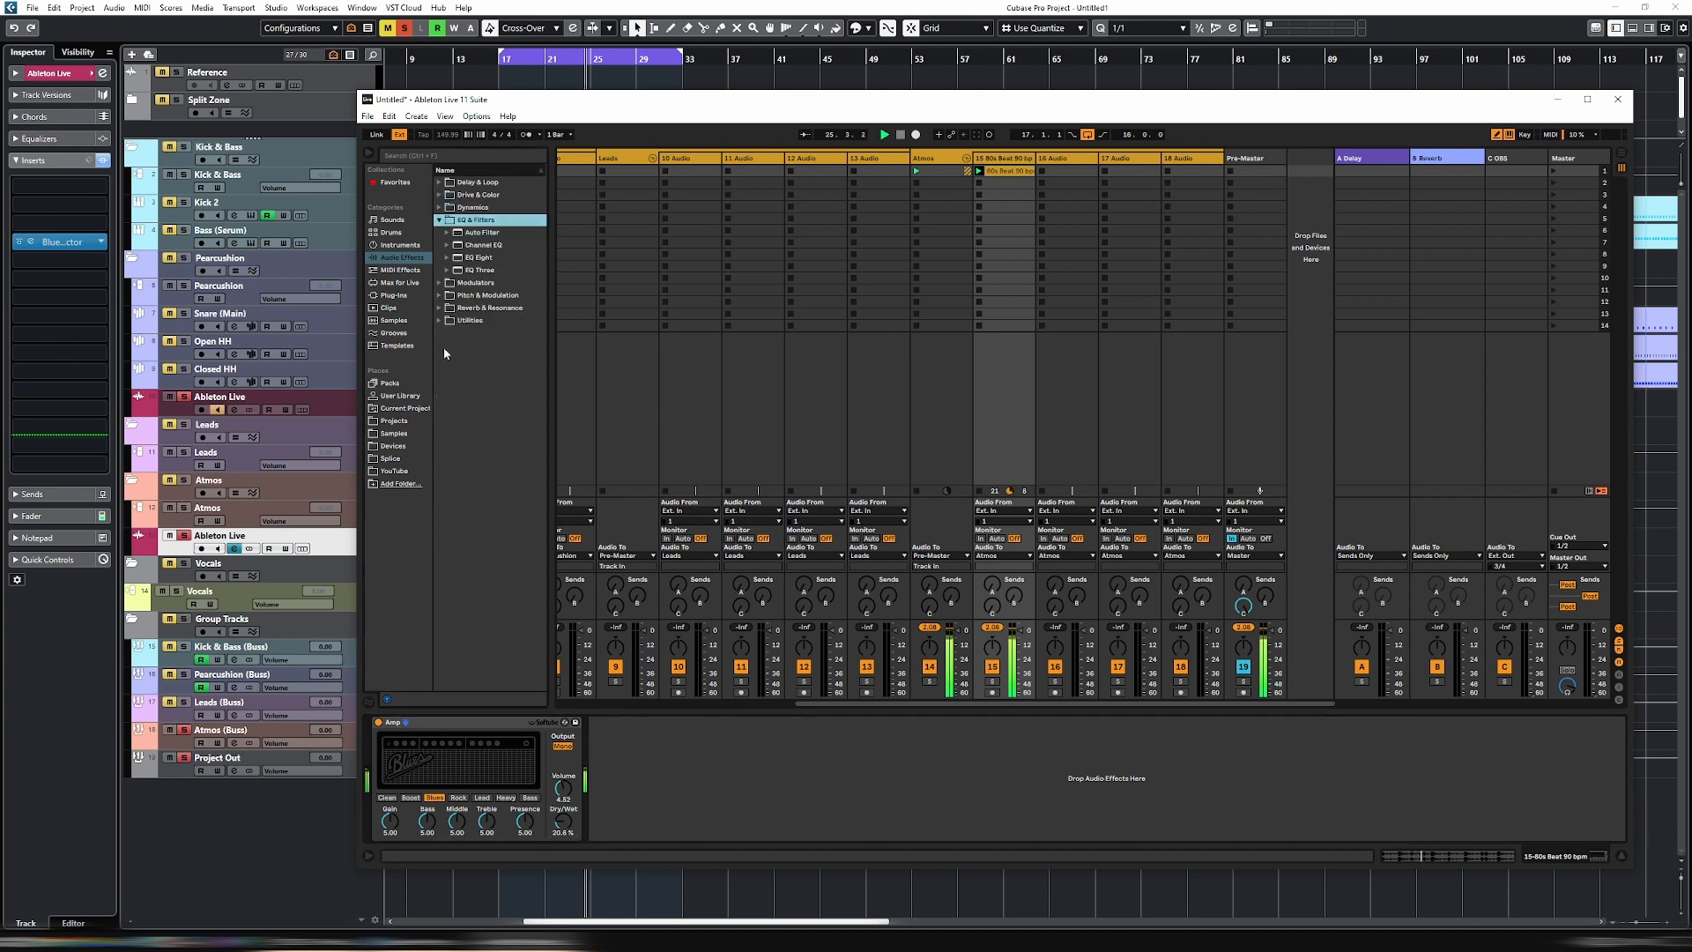
{"action": "left_click", "coordinate": [446, 284]}
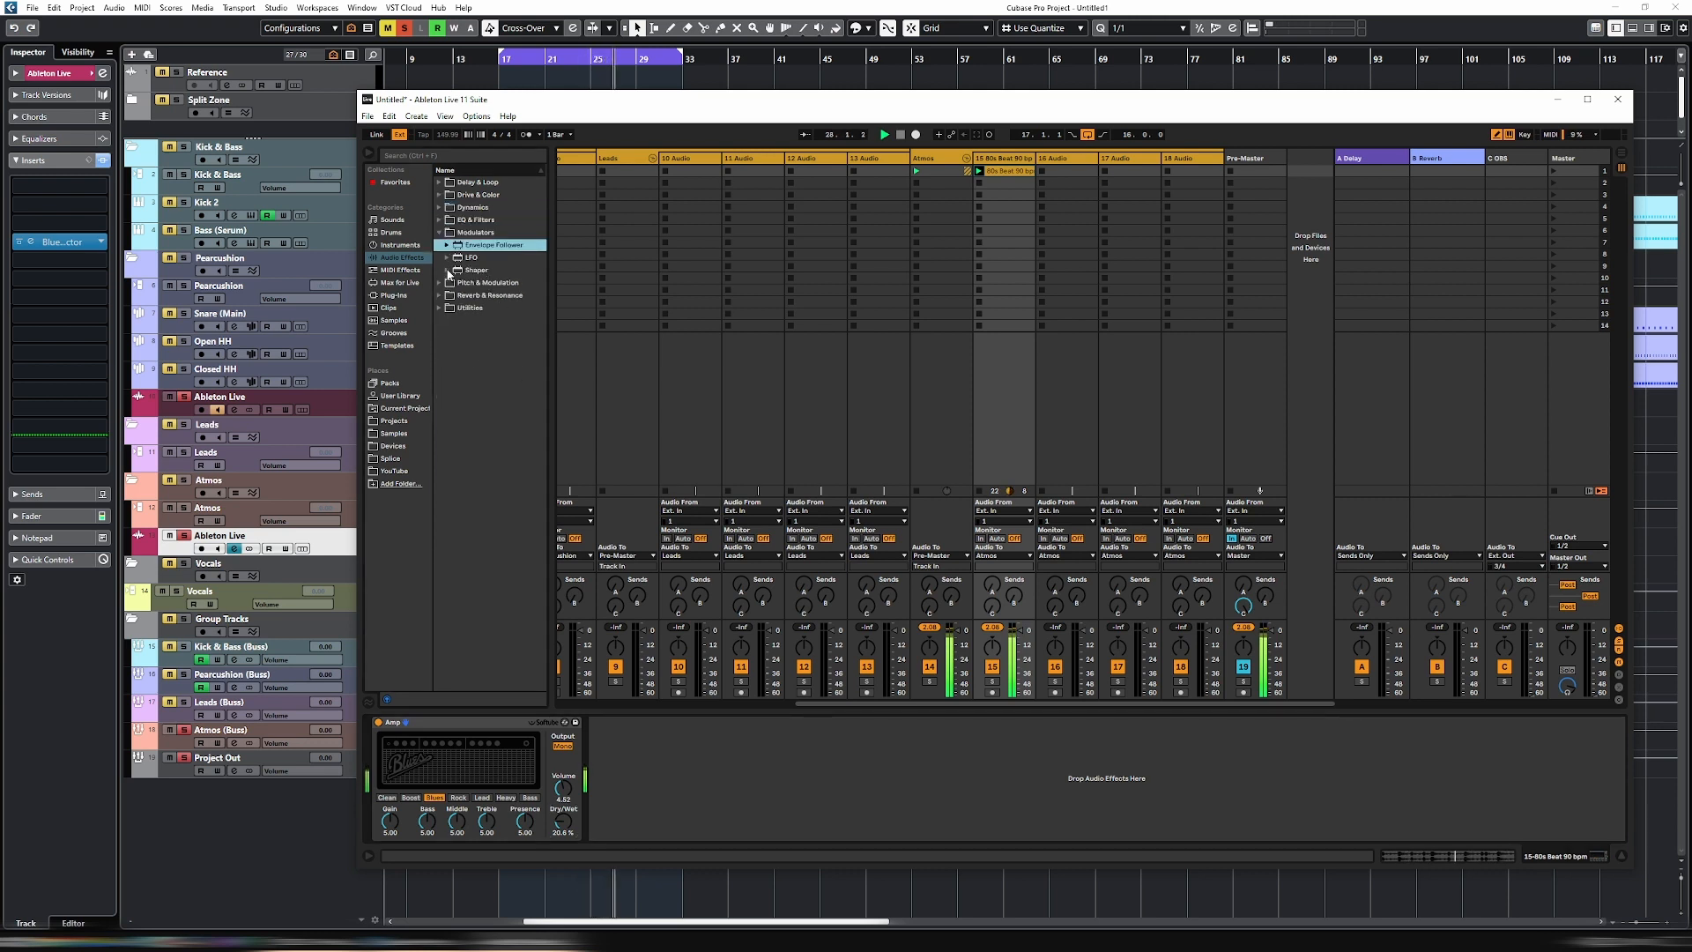
{"action": "left_click_drag", "start_coordinate": [487, 282], "coordinate": [718, 759]}
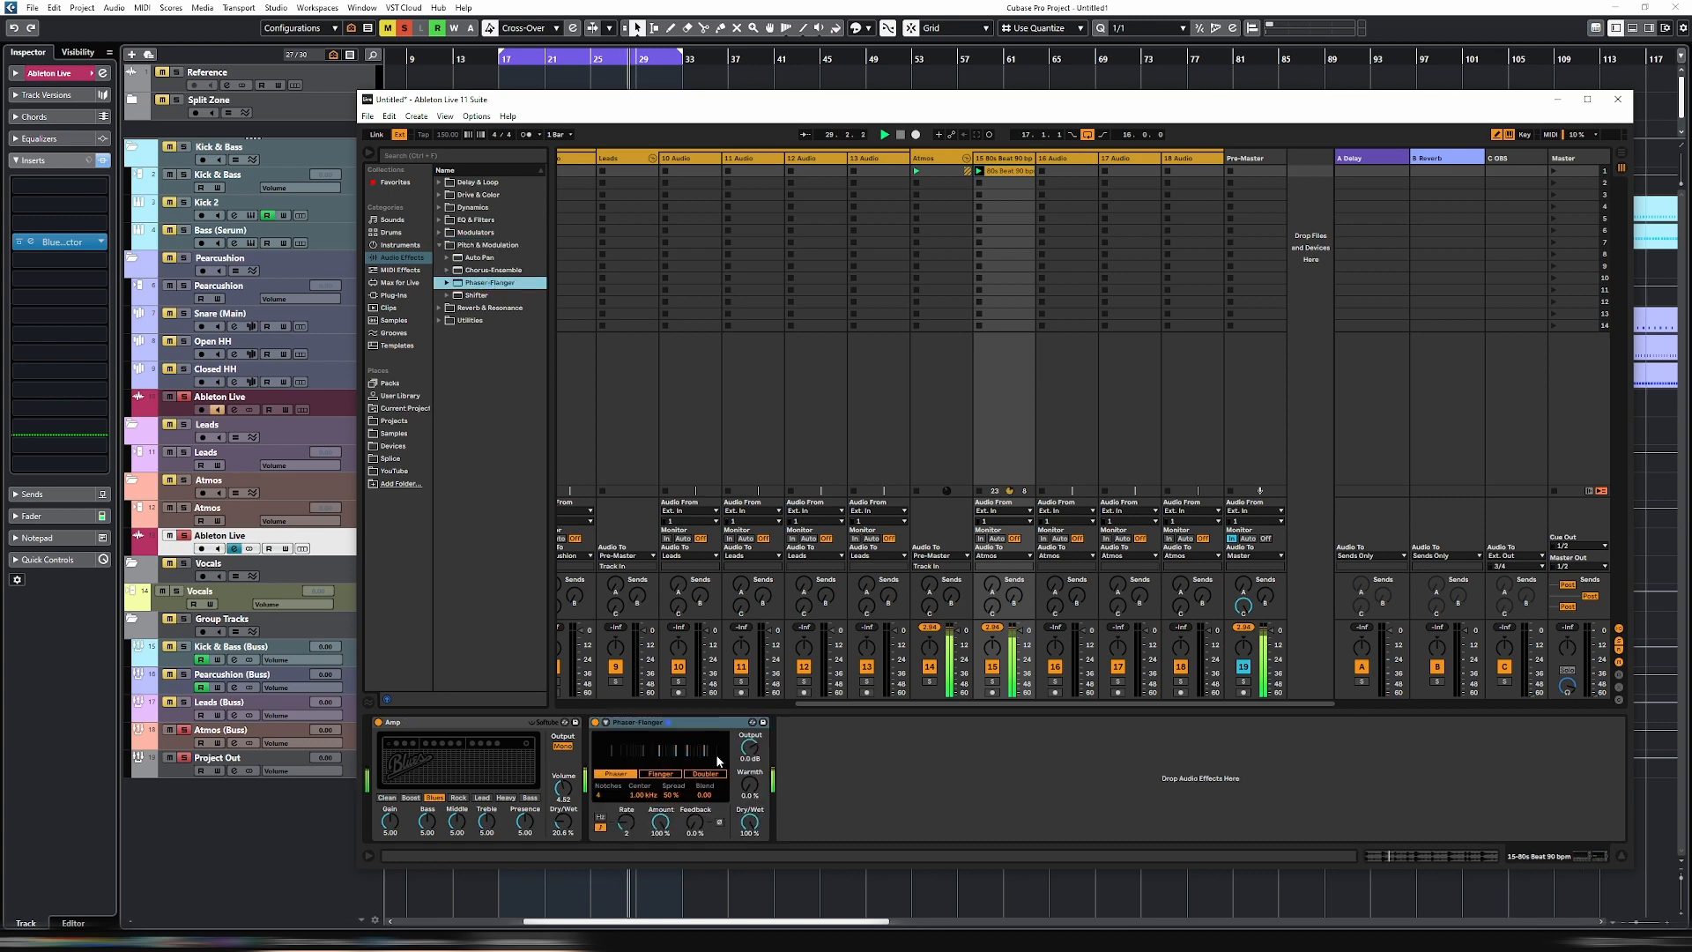
{"action": "left_click_drag", "start_coordinate": [811, 107], "coordinate": [806, 134]}
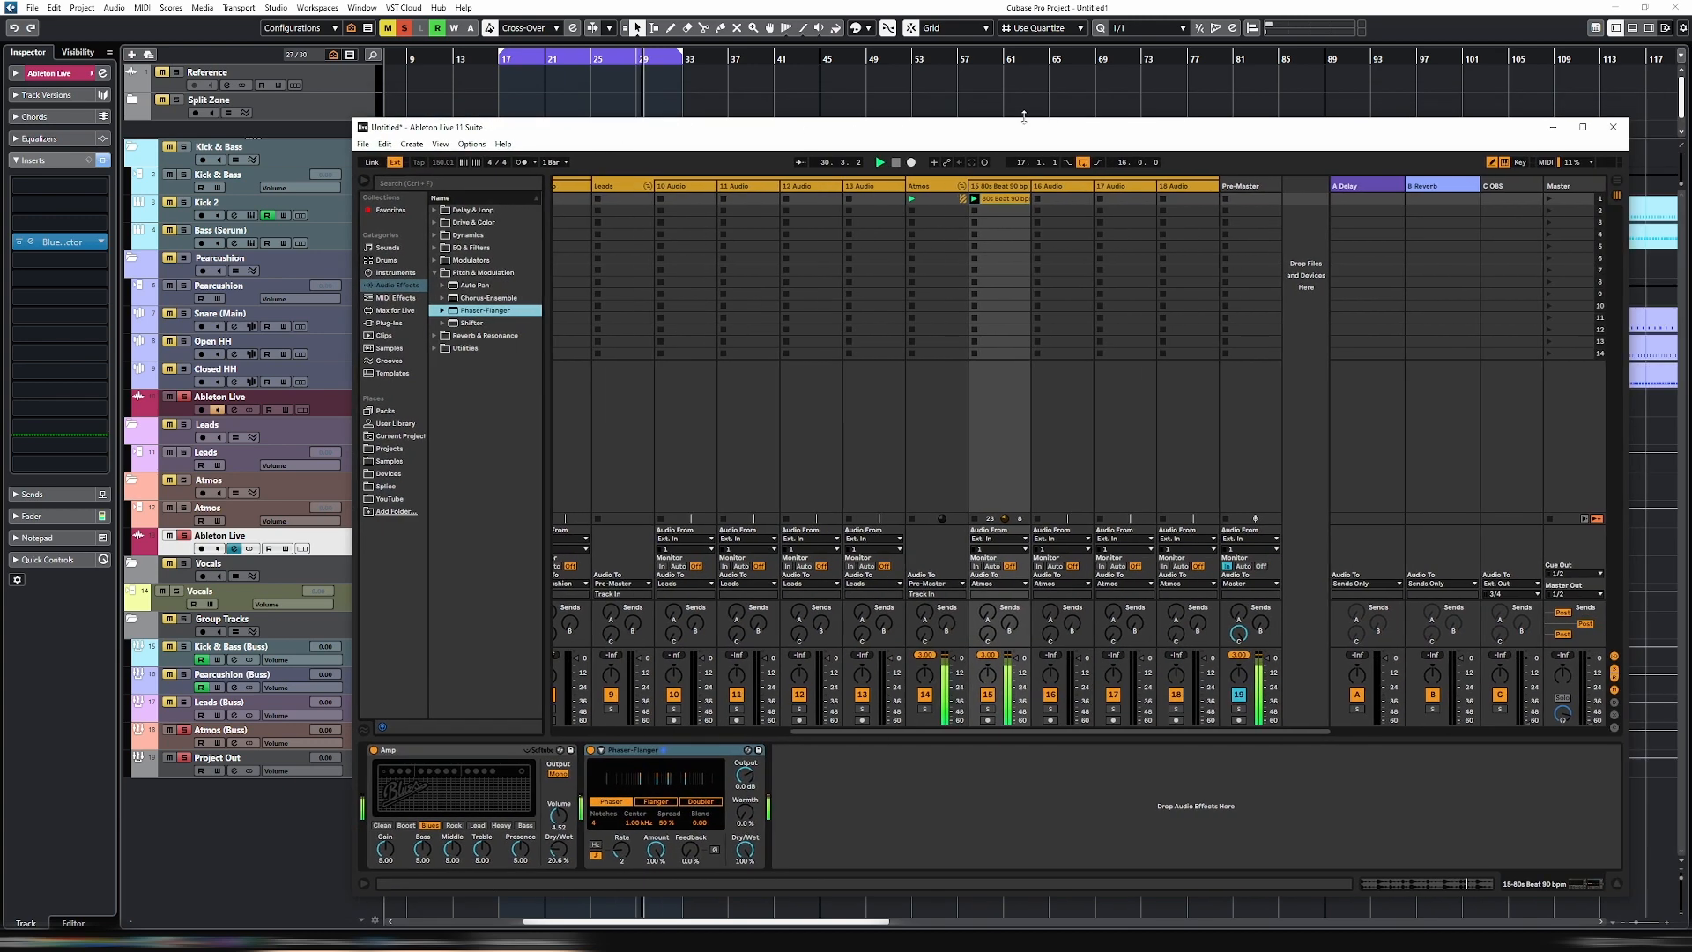
{"action": "left_click", "coordinate": [1613, 129]}
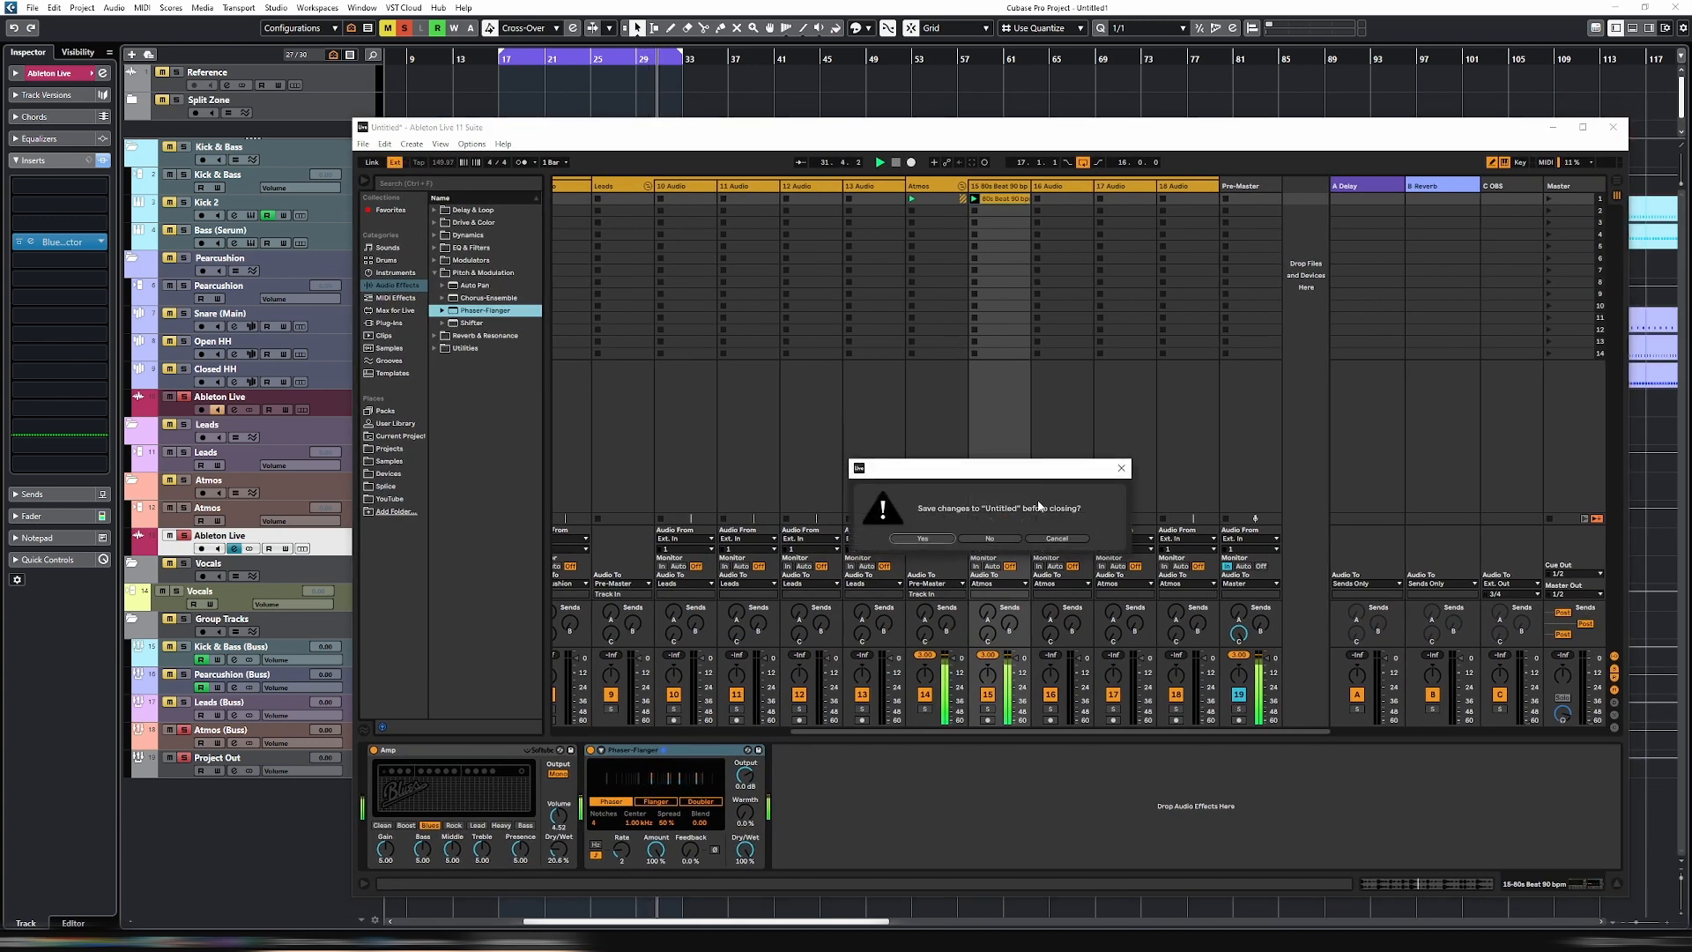
{"action": "left_click", "coordinate": [1069, 540]}
{"action": "left_click_drag", "start_coordinate": [746, 138], "coordinate": [822, 147]}
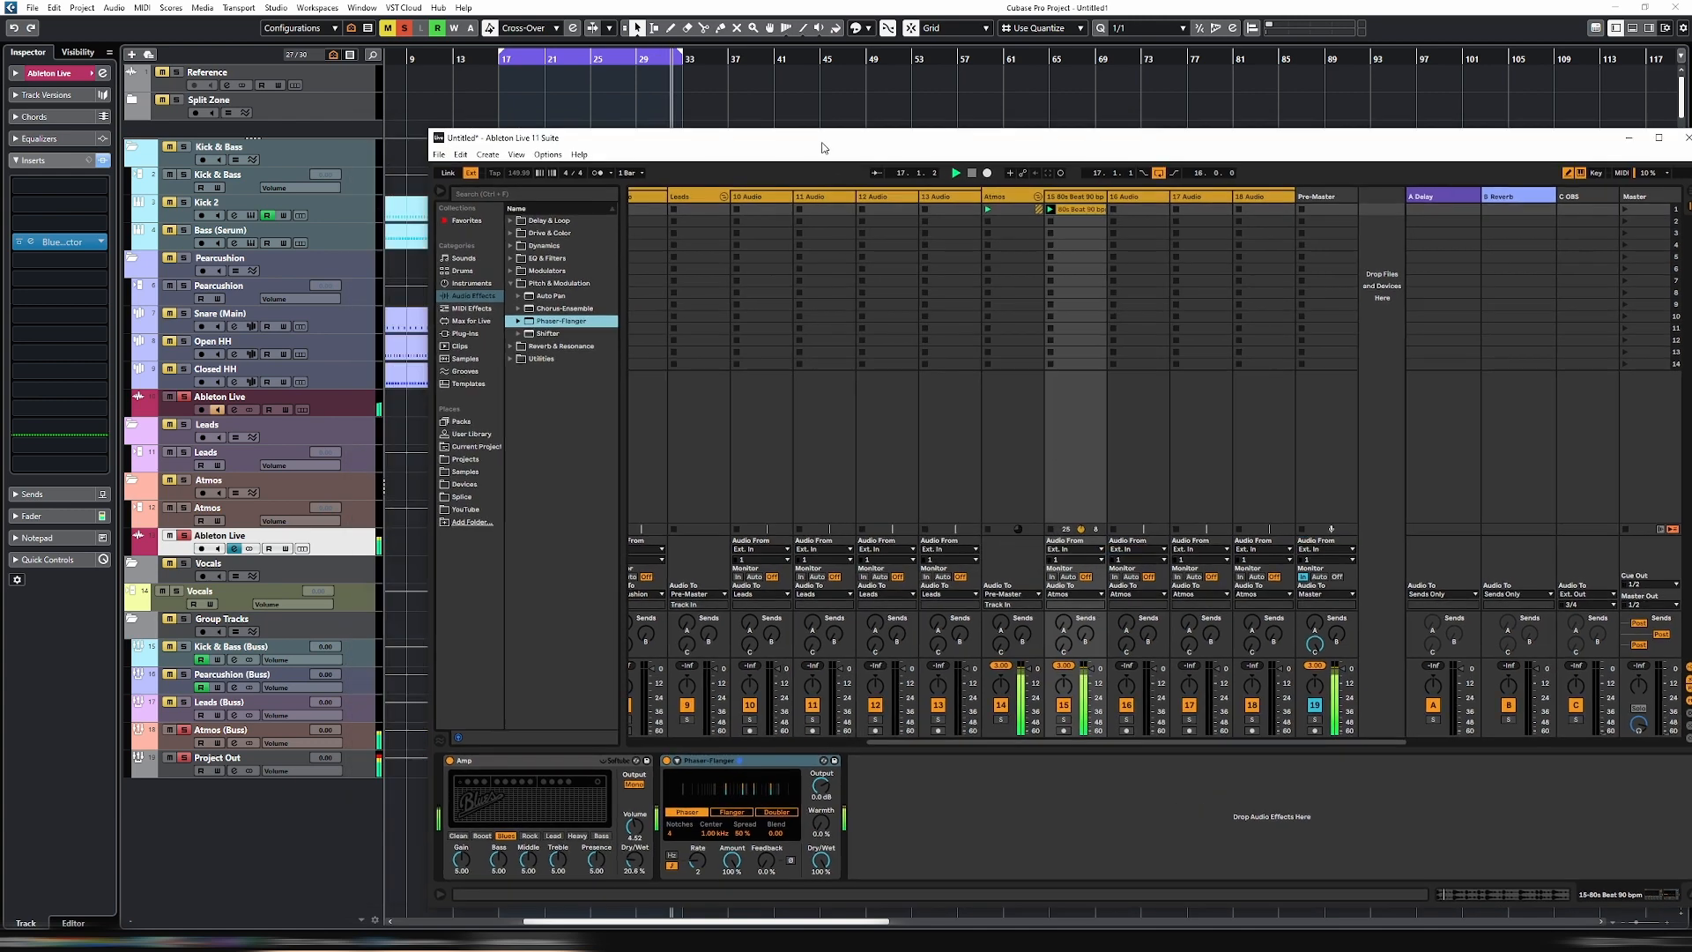
{"action": "left_click_drag", "start_coordinate": [657, 131], "coordinate": [639, 120]}
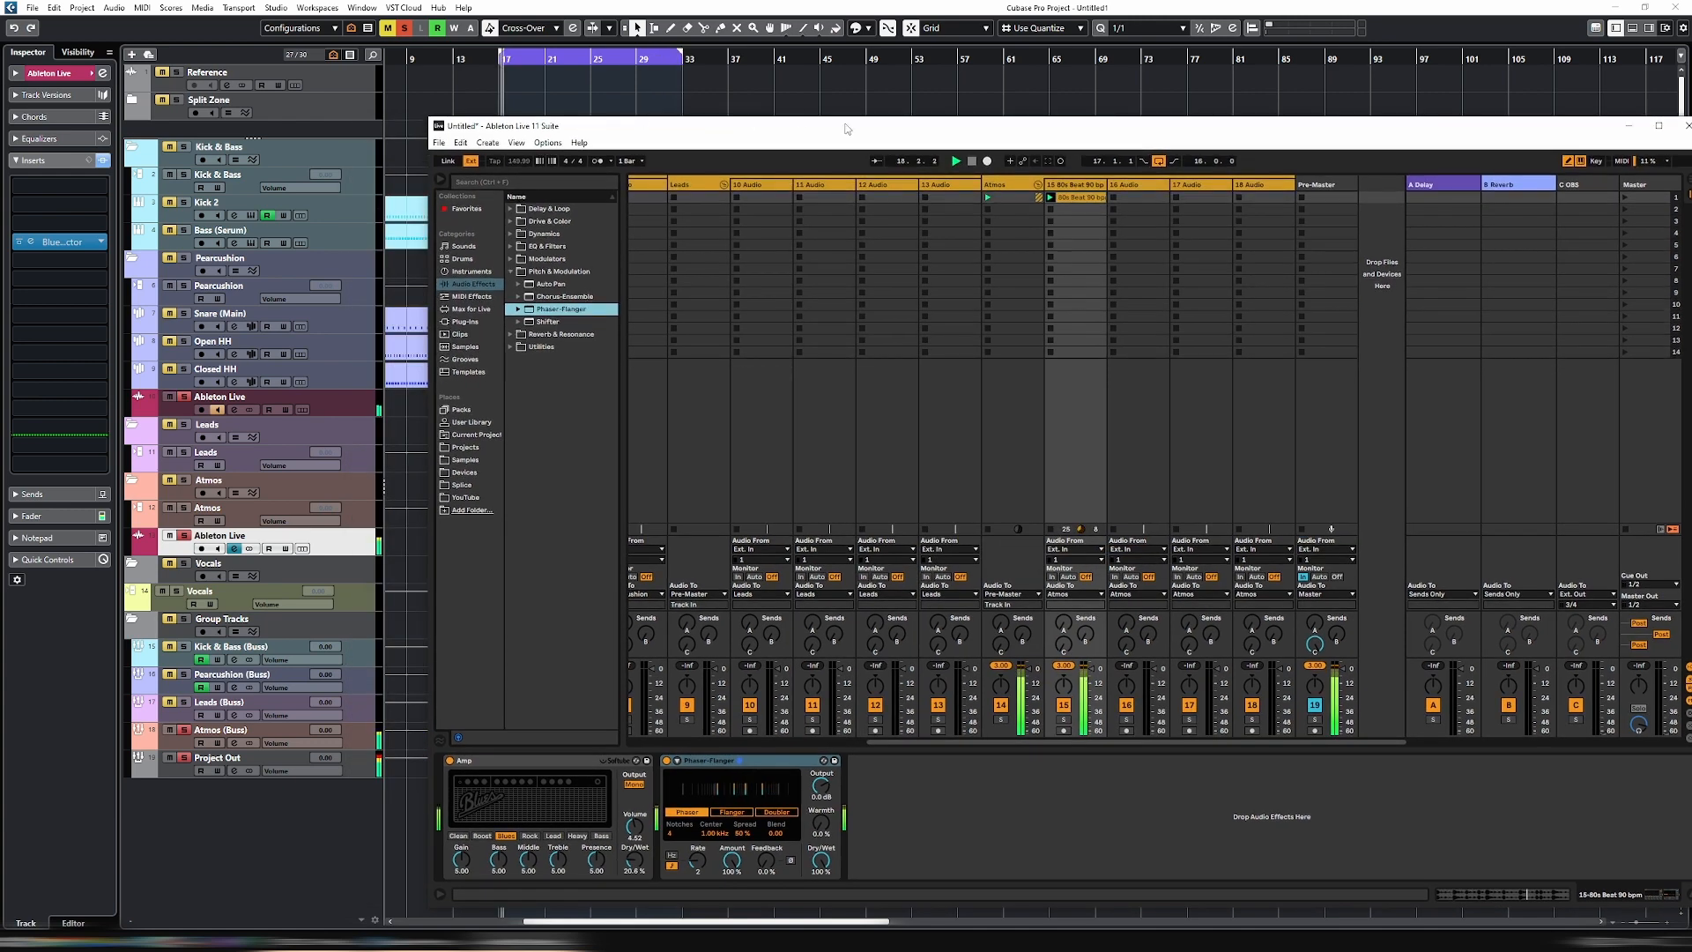
{"action": "left_click_drag", "start_coordinate": [842, 128], "coordinate": [971, 160]}
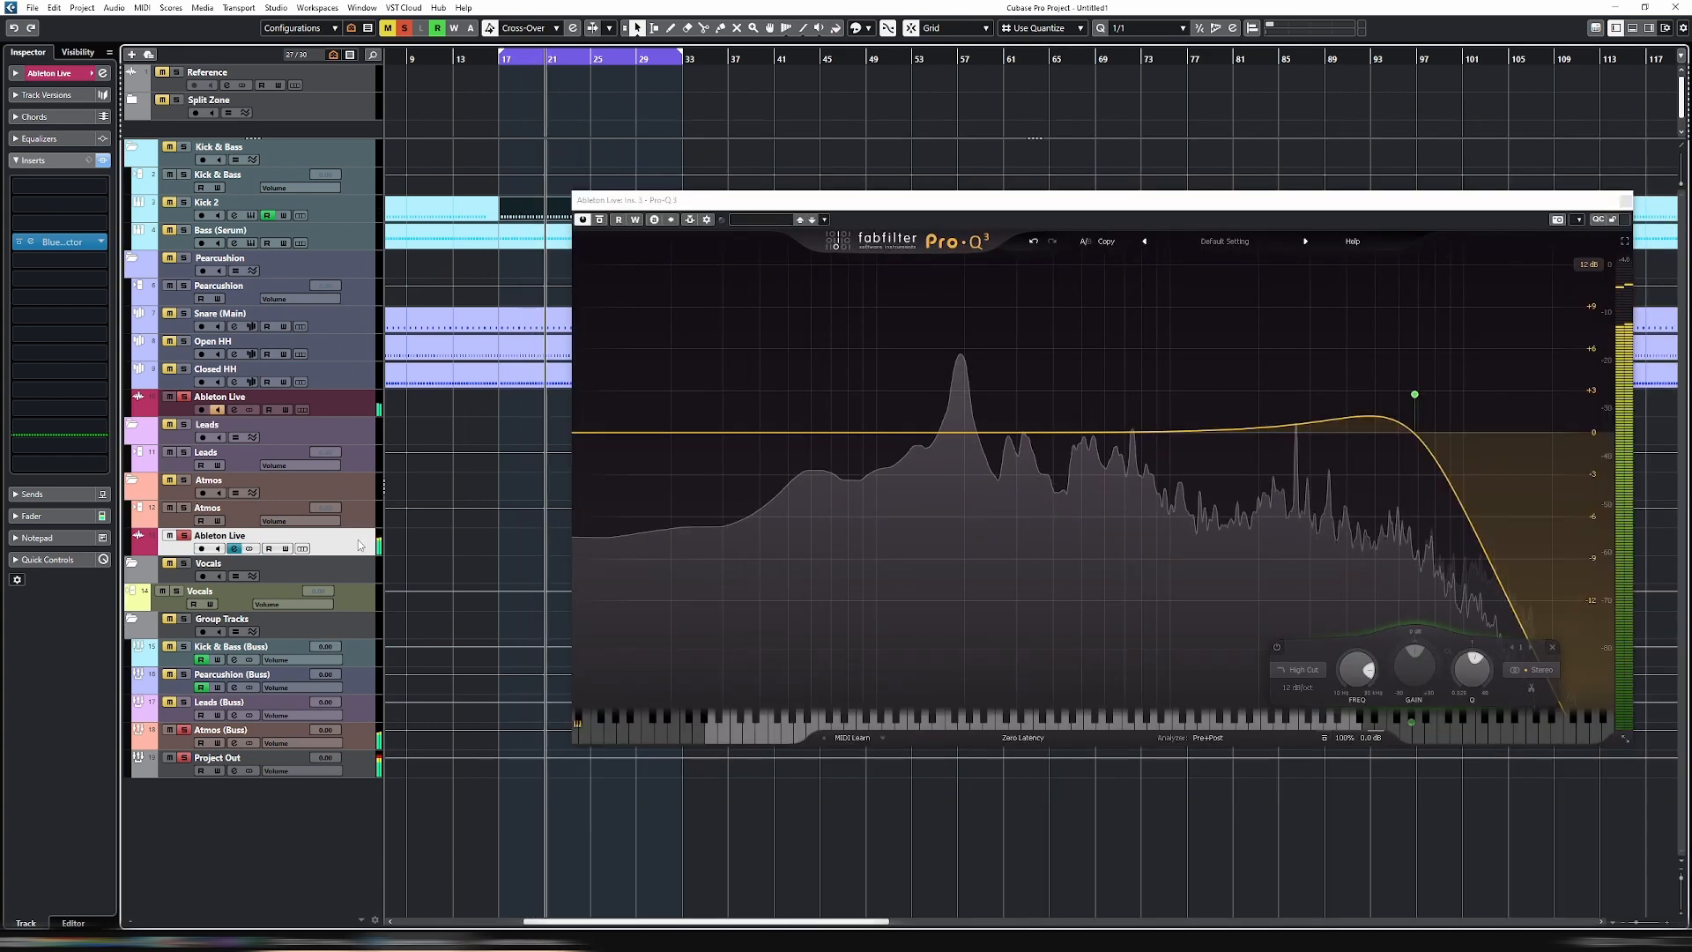
- In Pro-Q 3 on the Ableton Live track below Closed HH, add a Low Cut band at about 704 Hz
{"action": "left_click", "coordinate": [340, 394]}
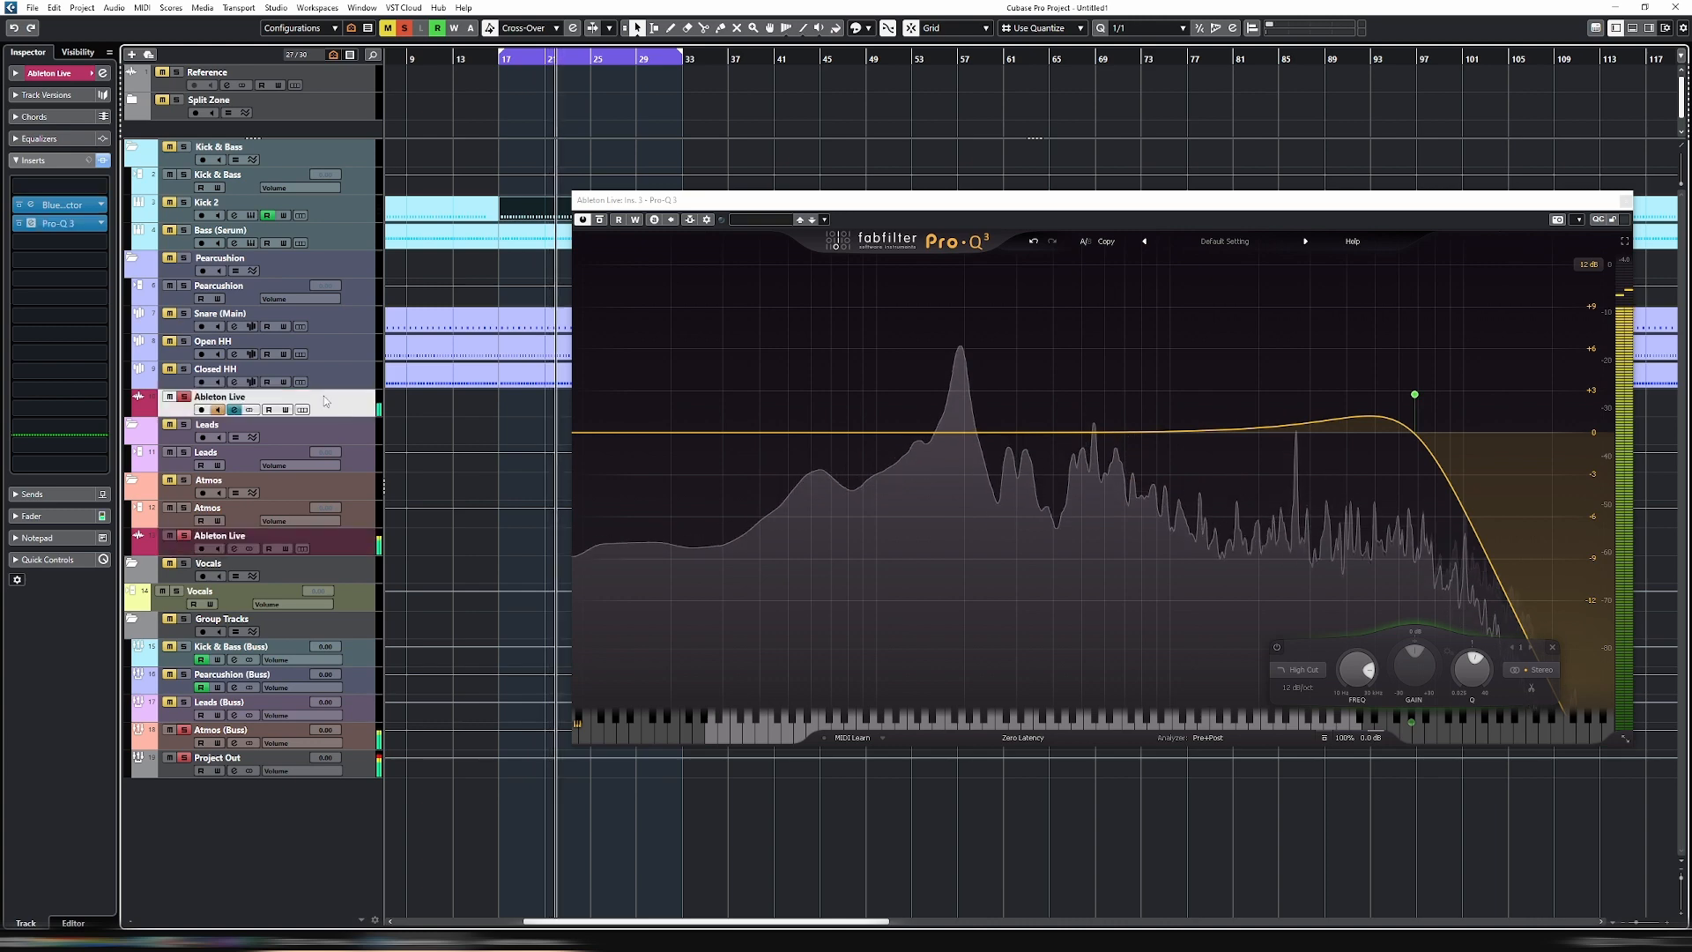
{"action": "left_click", "coordinate": [34, 226]}
{"action": "left_click", "coordinate": [33, 226]}
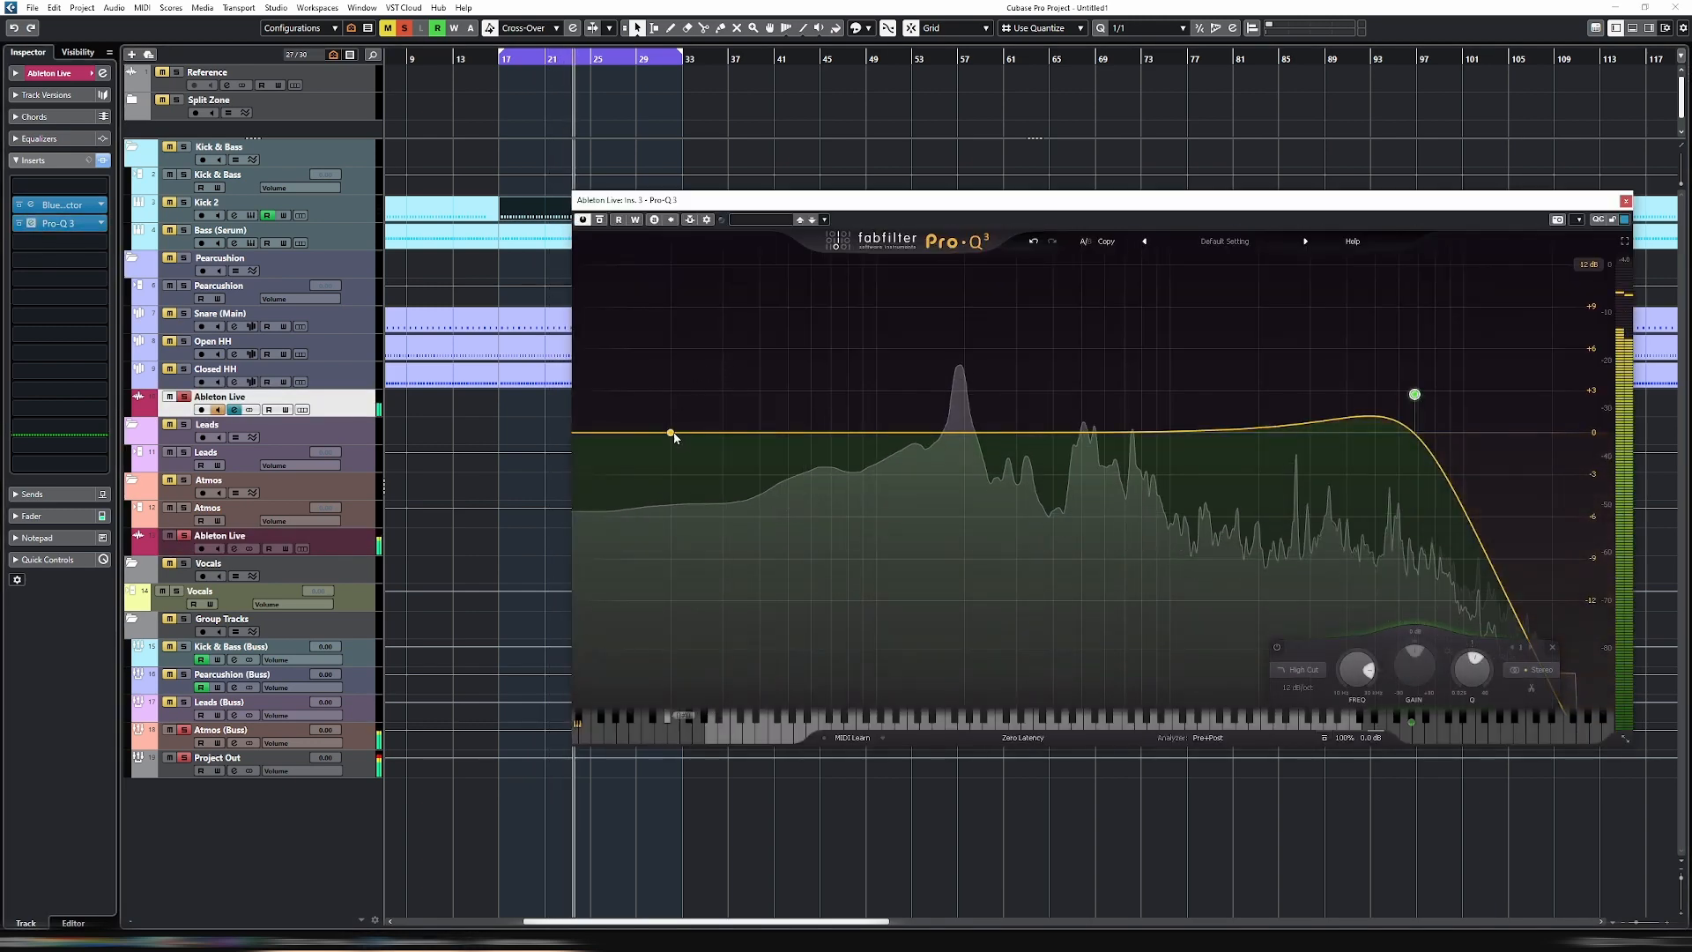
{"action": "left_click", "coordinate": [683, 433]}
{"action": "left_click", "coordinate": [615, 670]}
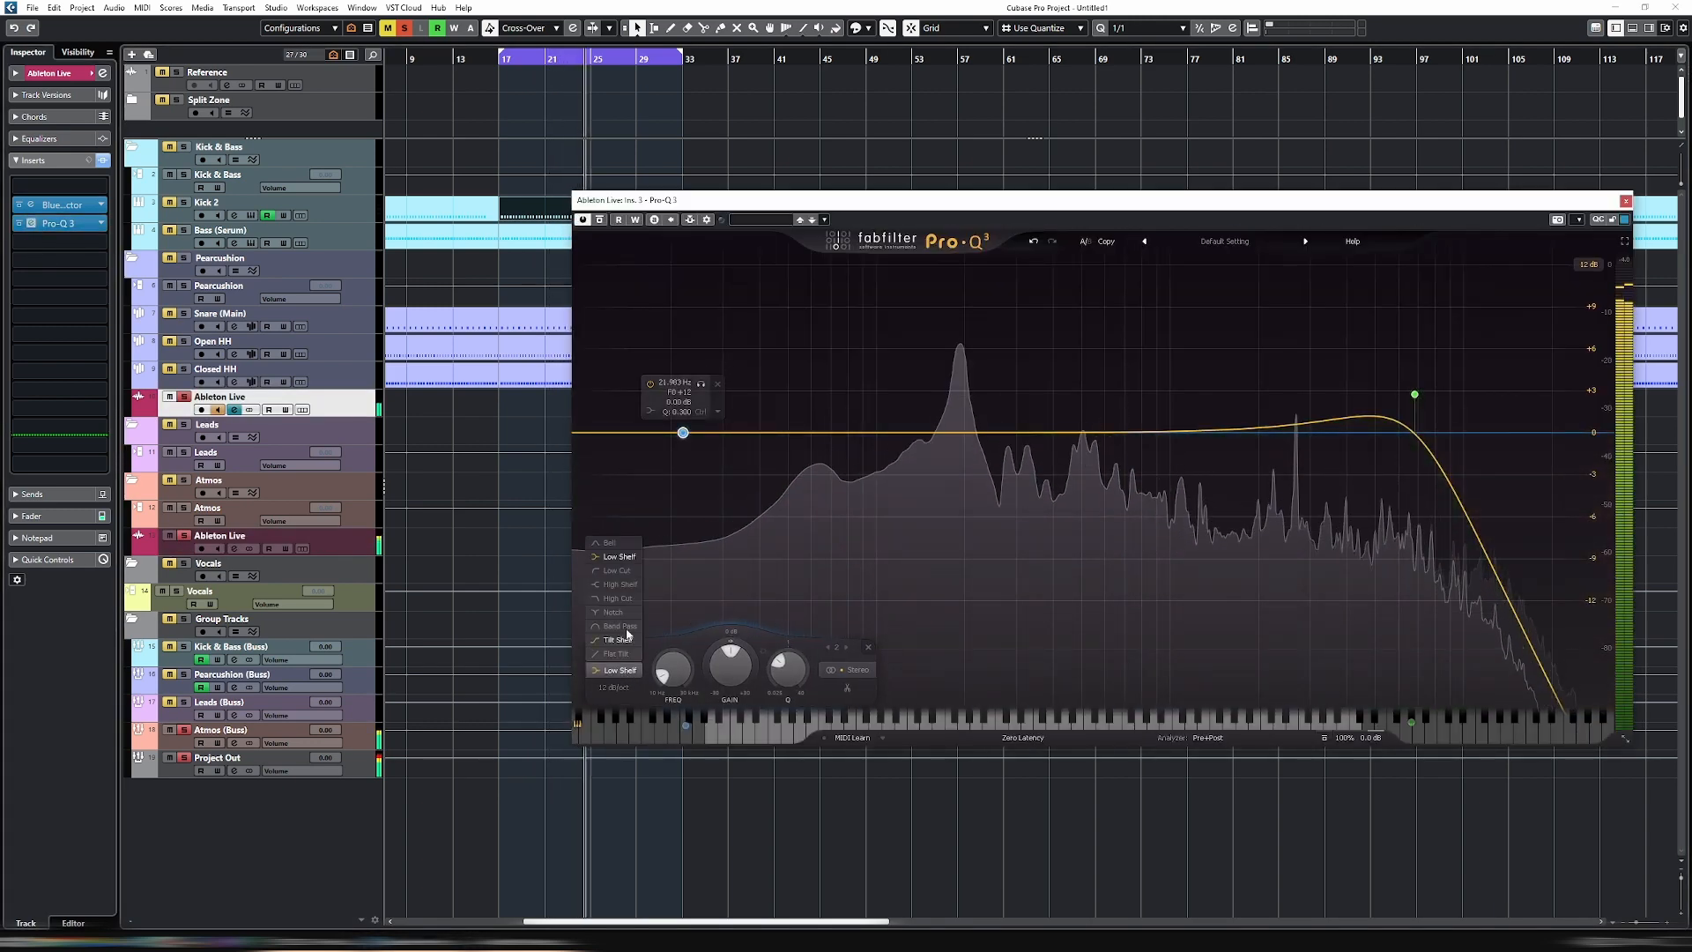
{"action": "left_click", "coordinate": [624, 579]}
{"action": "left_click_drag", "start_coordinate": [682, 569], "coordinate": [1124, 408]}
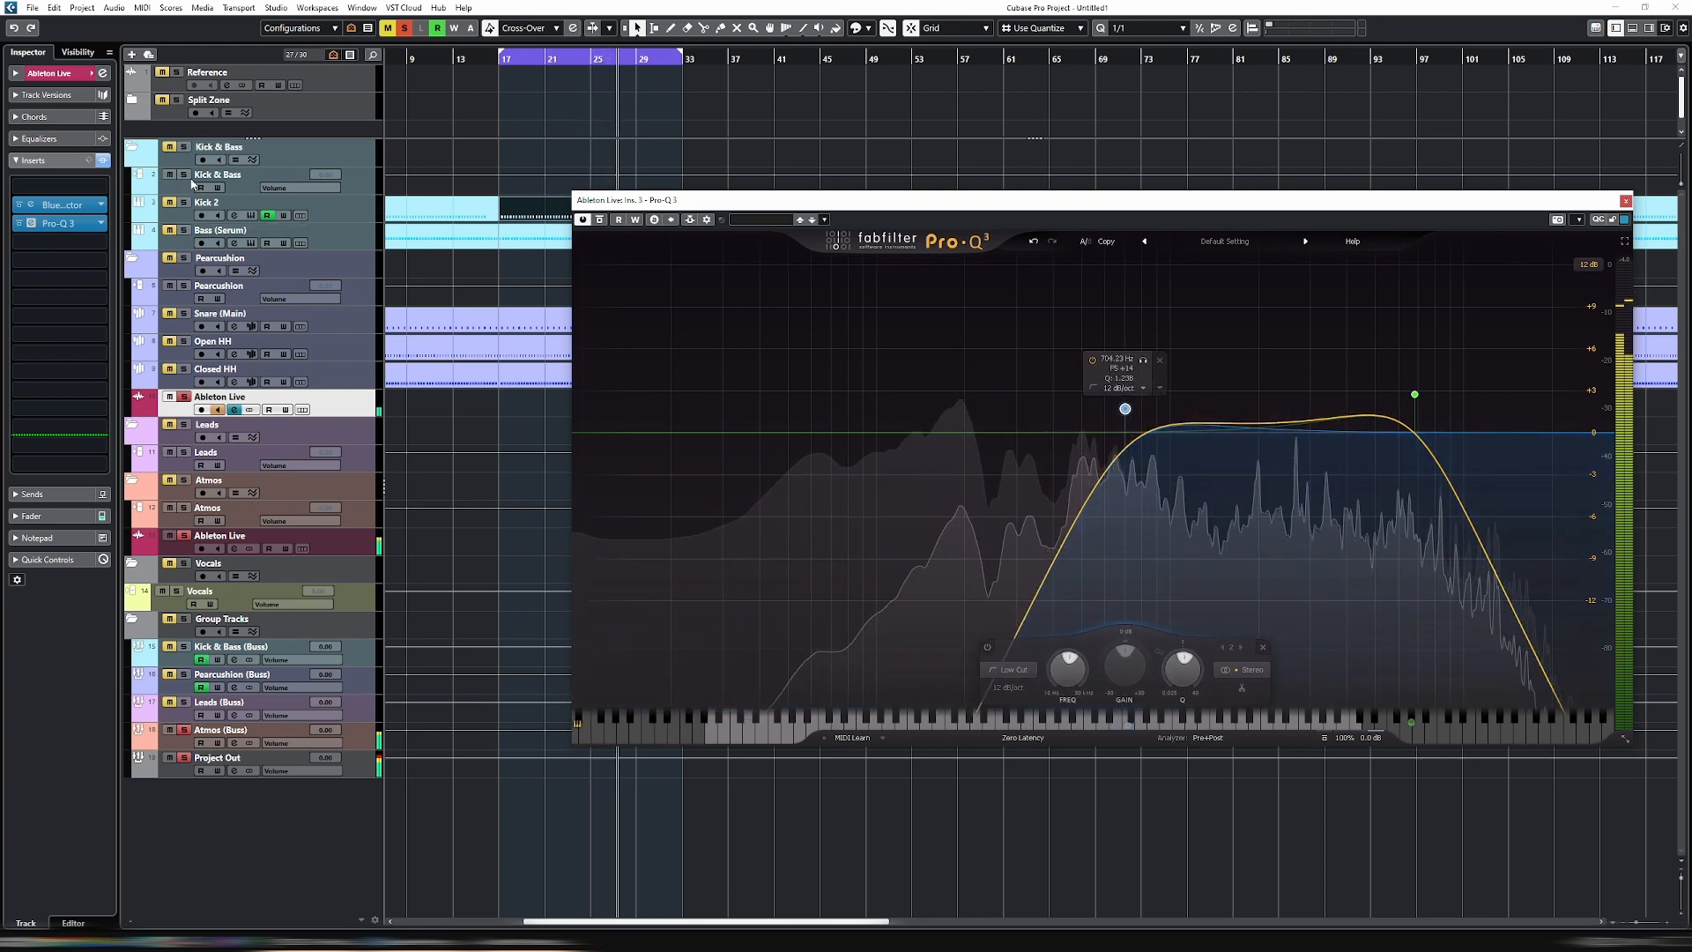
- Audition the Kick & Bass folder in solo together with the Ableton Live tracks, and stop playback
{"action": "left_click", "coordinate": [183, 146]}
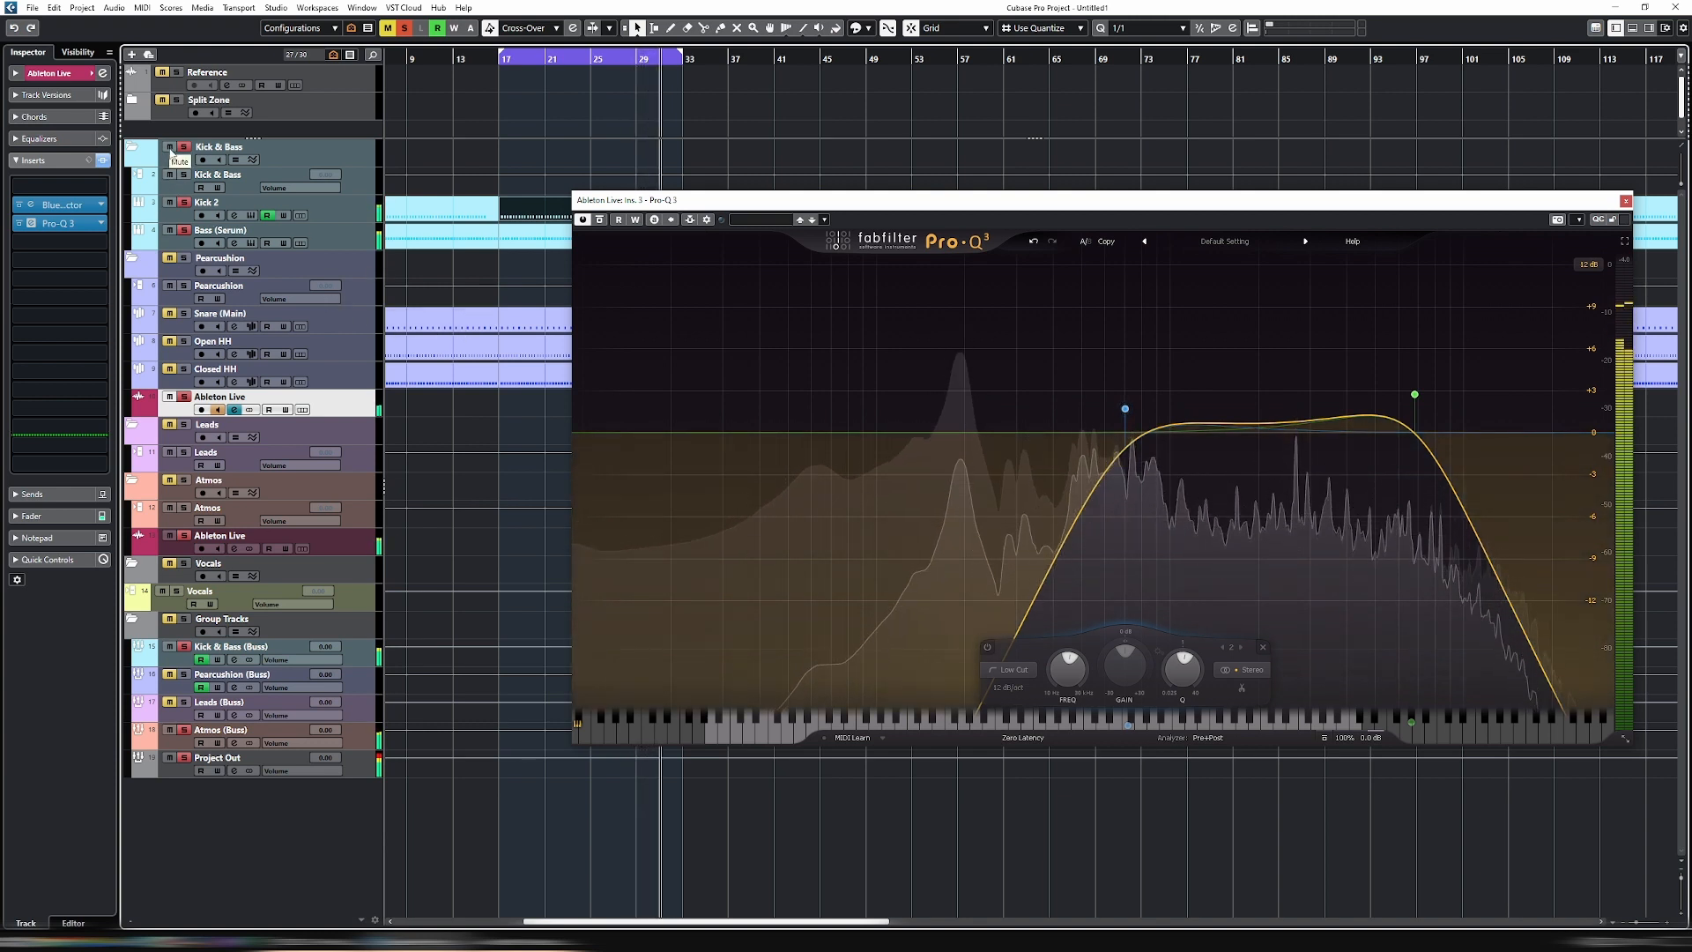
{"action": "key", "text": "space"}
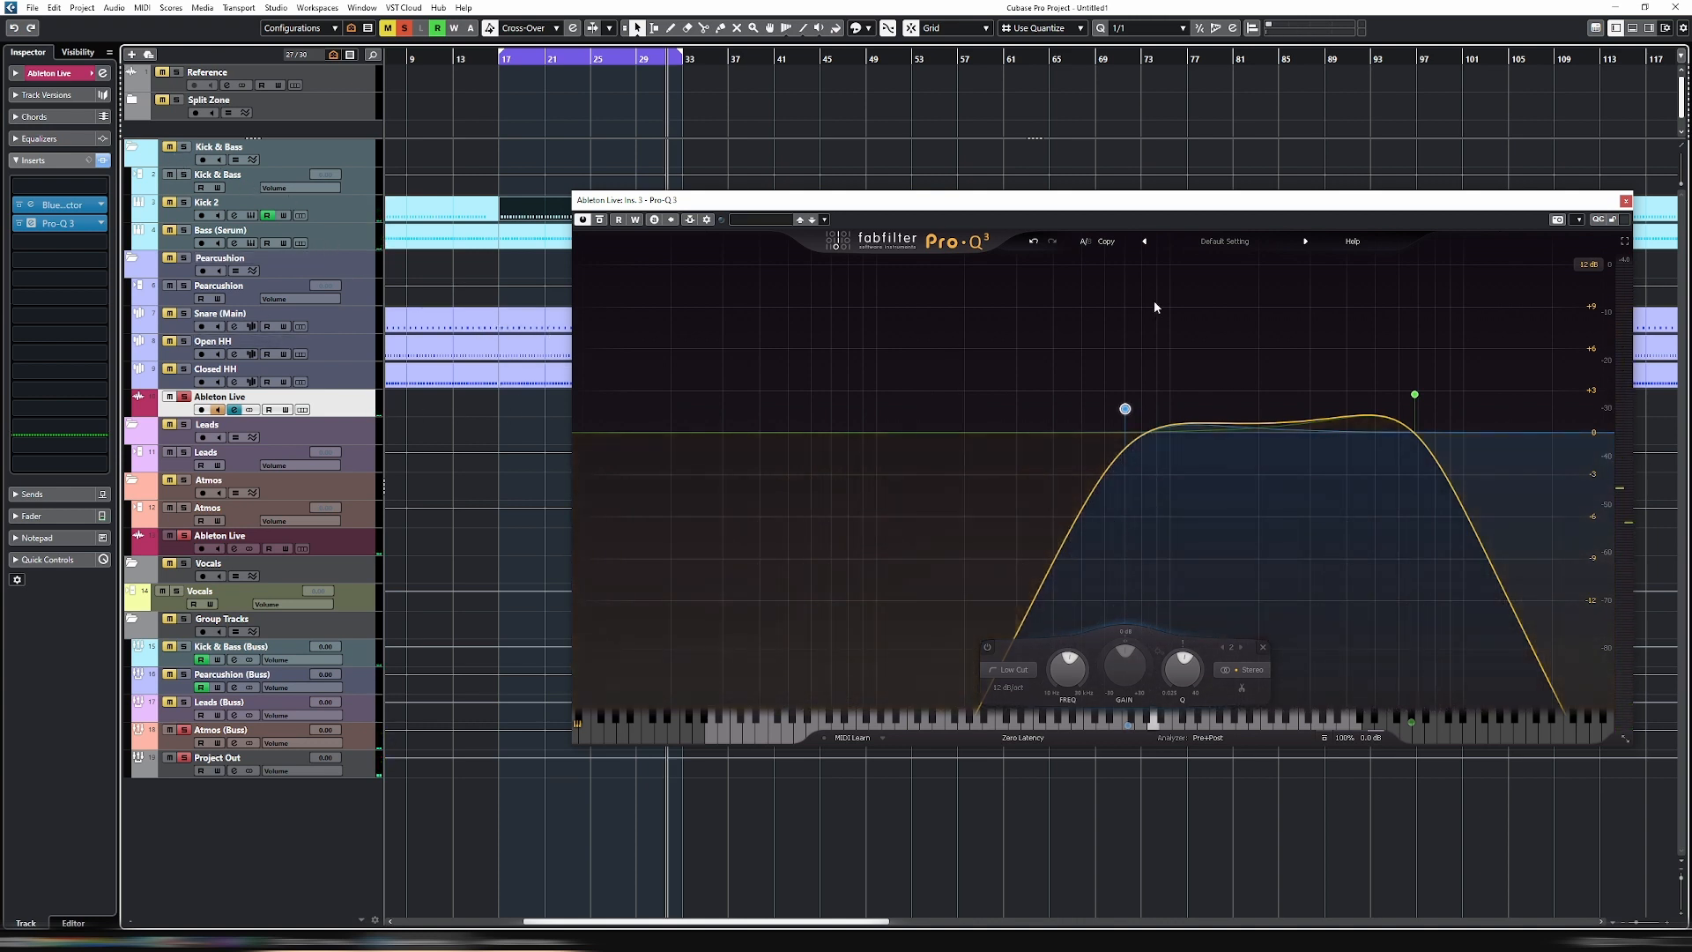
- Put away the Pro-Q 3 window, clear all solos, and bring the Ableton Live window back into view
{"action": "left_click_drag", "start_coordinate": [1143, 201], "coordinate": [1046, 208]}
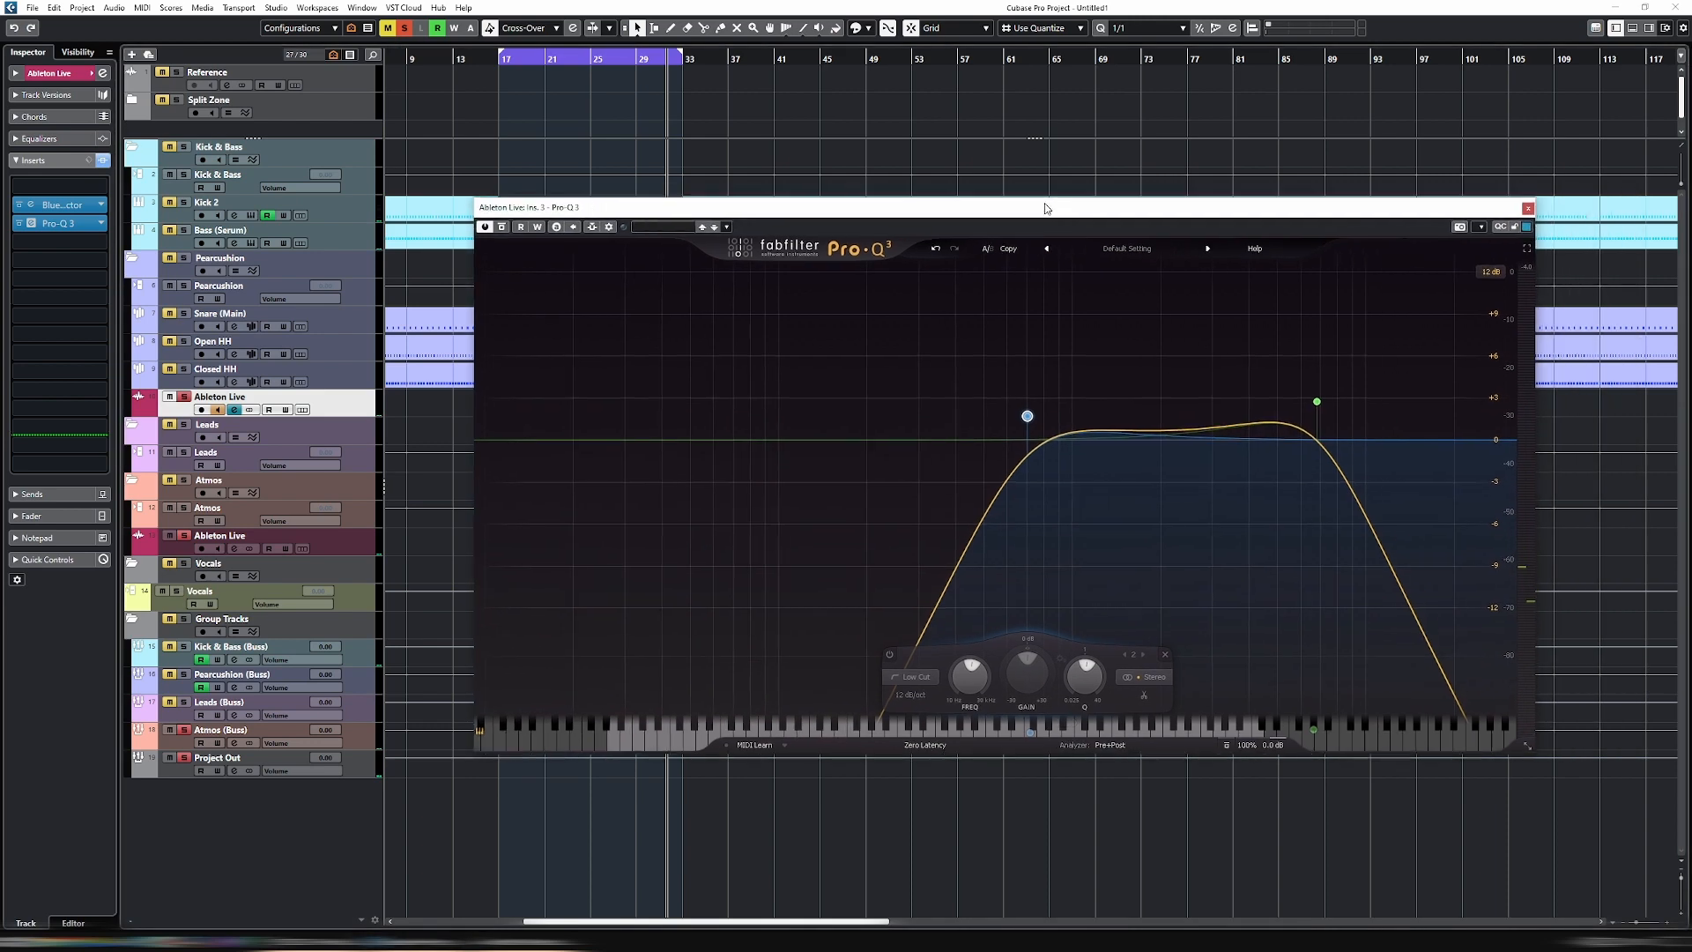
{"action": "left_click", "coordinate": [1317, 402]}
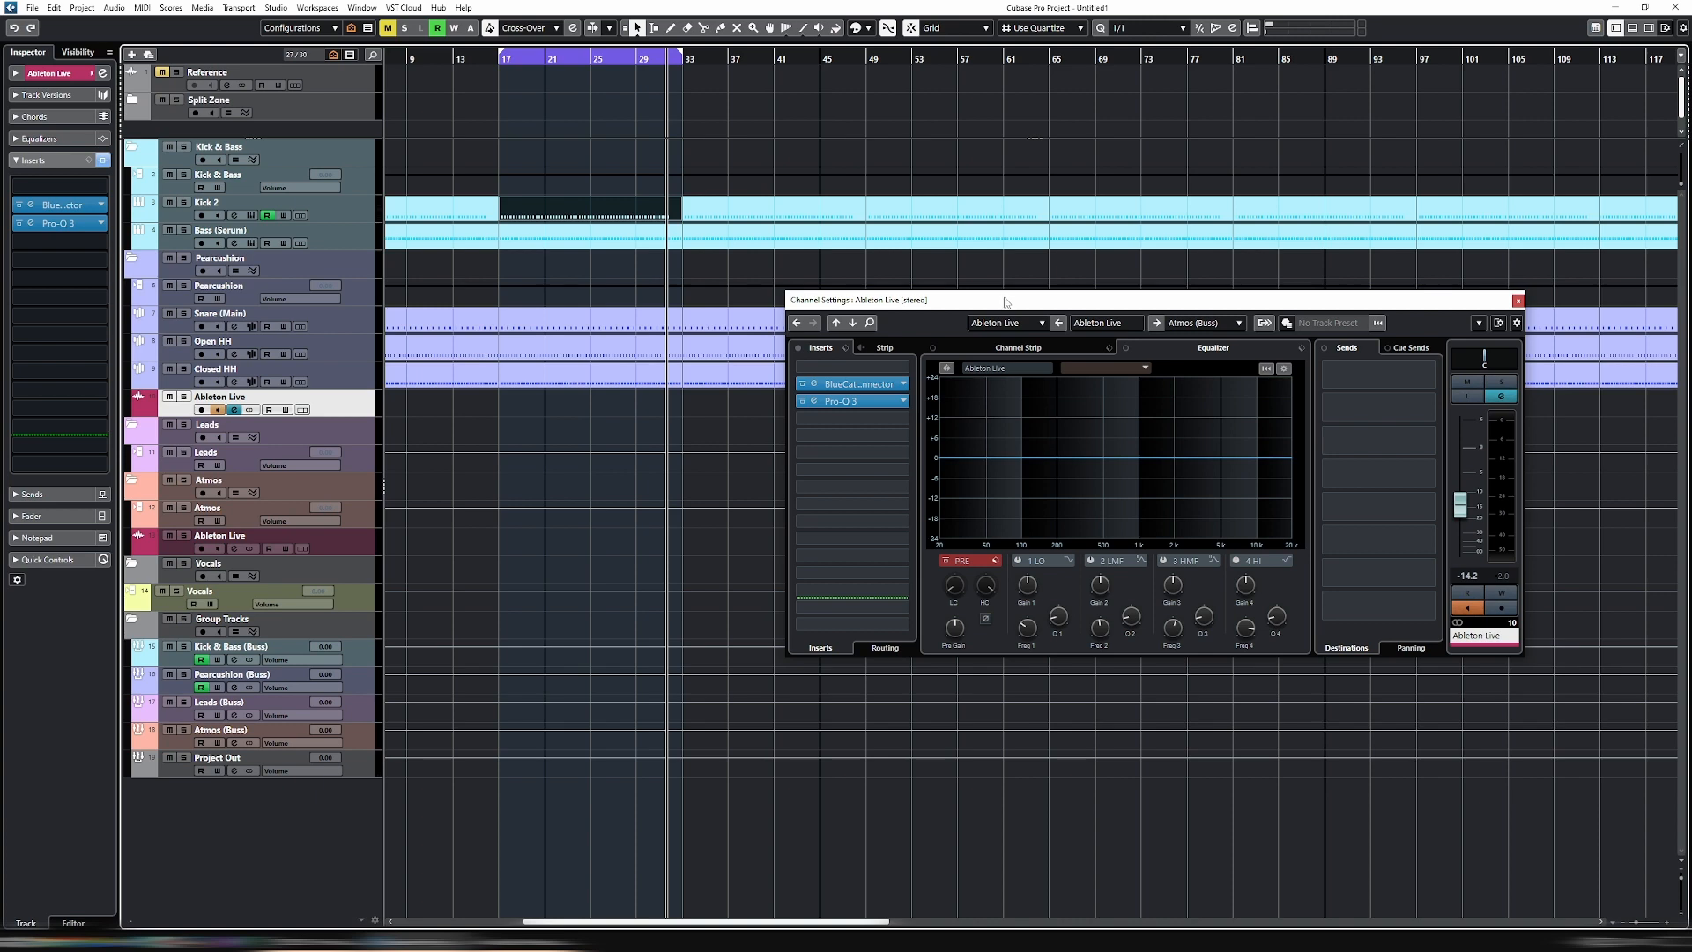
{"action": "left_click_drag", "start_coordinate": [1005, 302], "coordinate": [787, 322]}
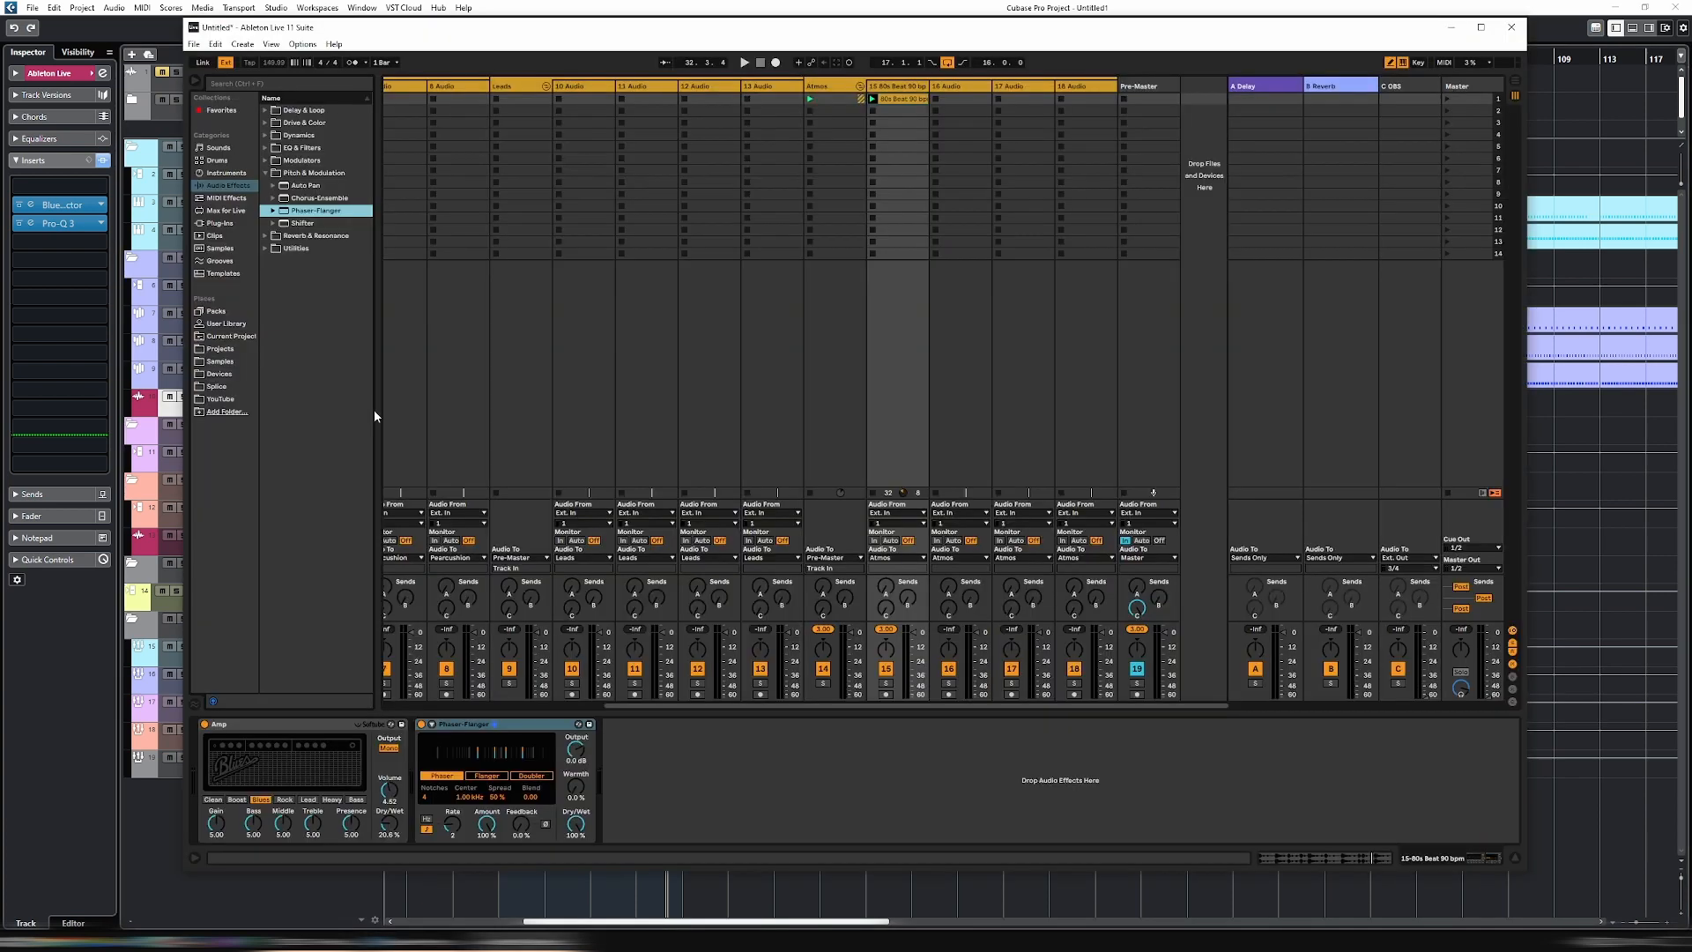